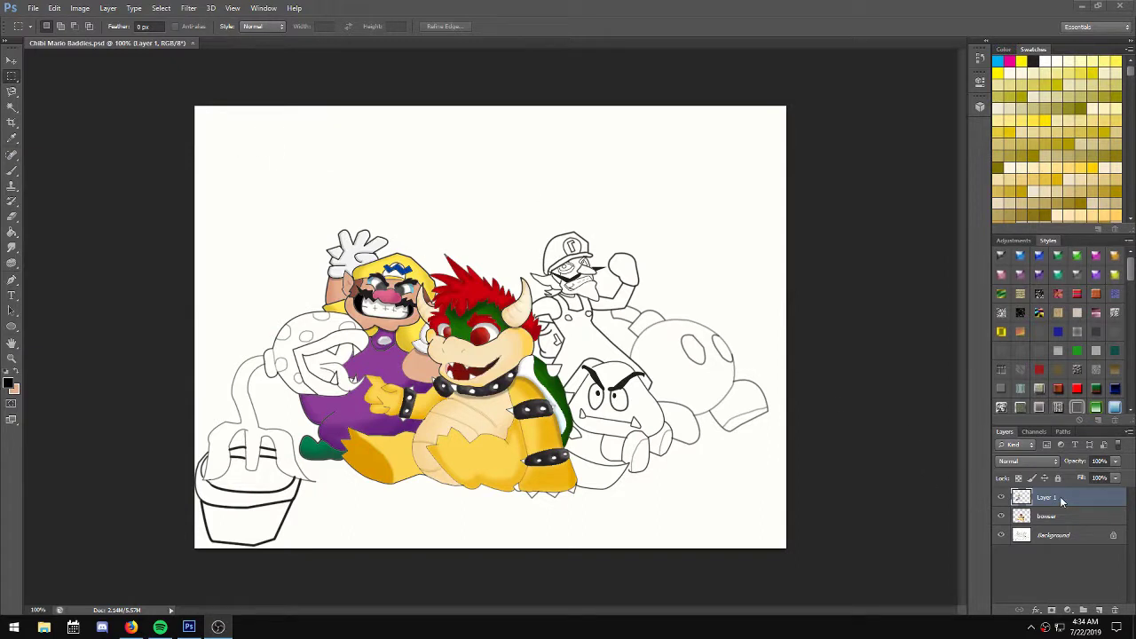
Rename Layer 1, above the bowser layer, to 'wario'.
{"action": "double_click", "coordinate": [1047, 498]}
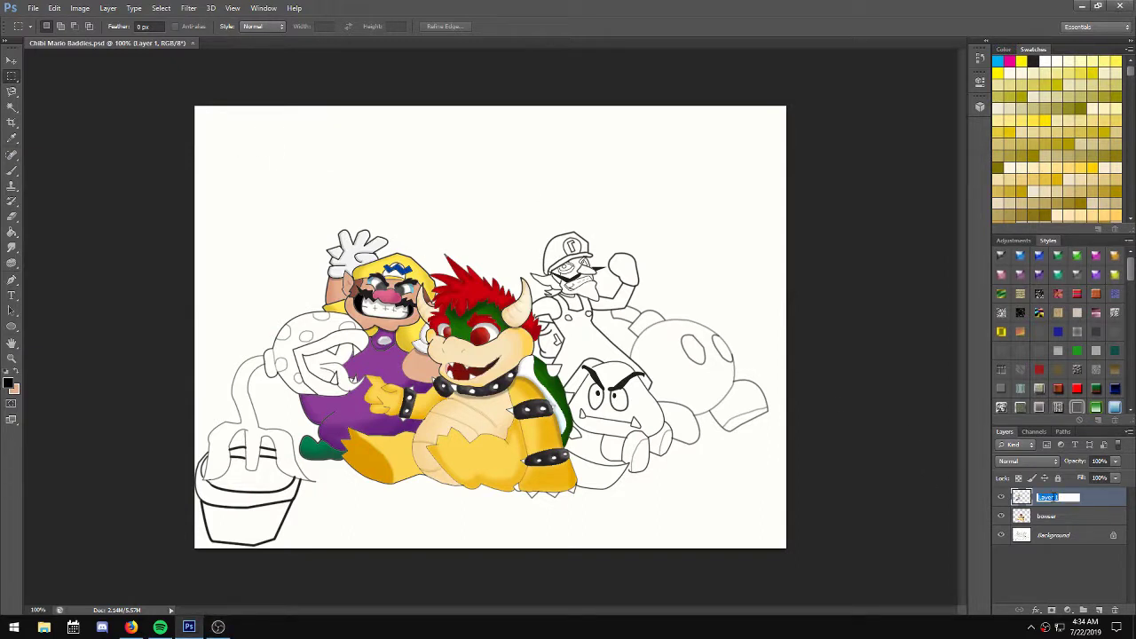
{"action": "type", "text": "wario"}
{"action": "key", "text": "Return"}
Magic Wand-select the inside of the Piranha Plant's head on the Background layer.
{"action": "left_click", "coordinate": [12, 108]}
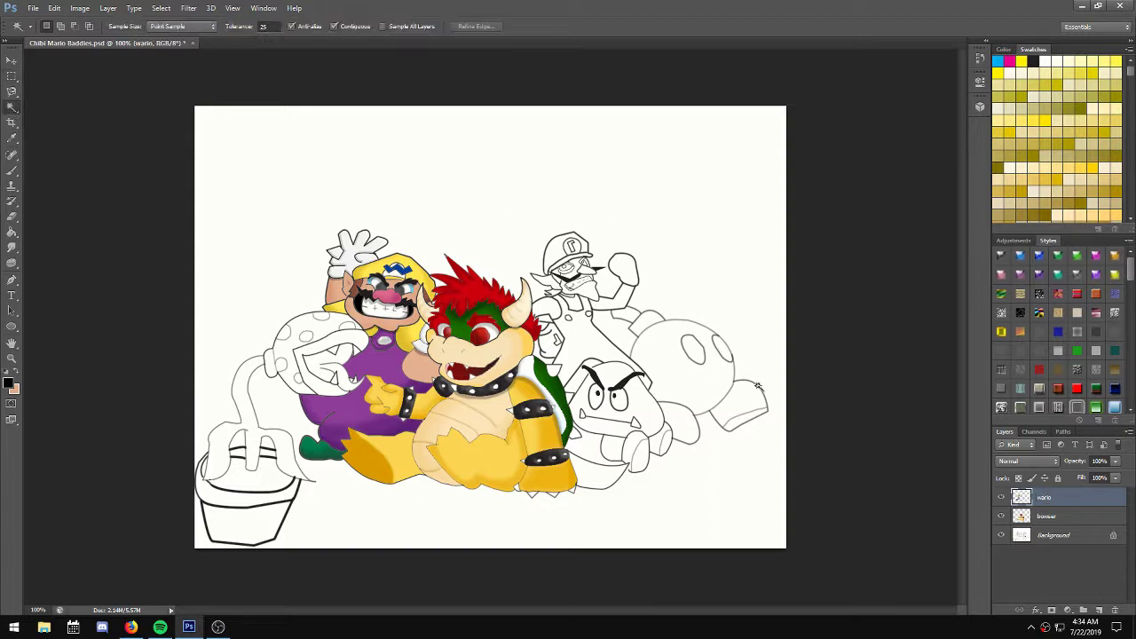
{"action": "left_click", "coordinate": [1053, 535]}
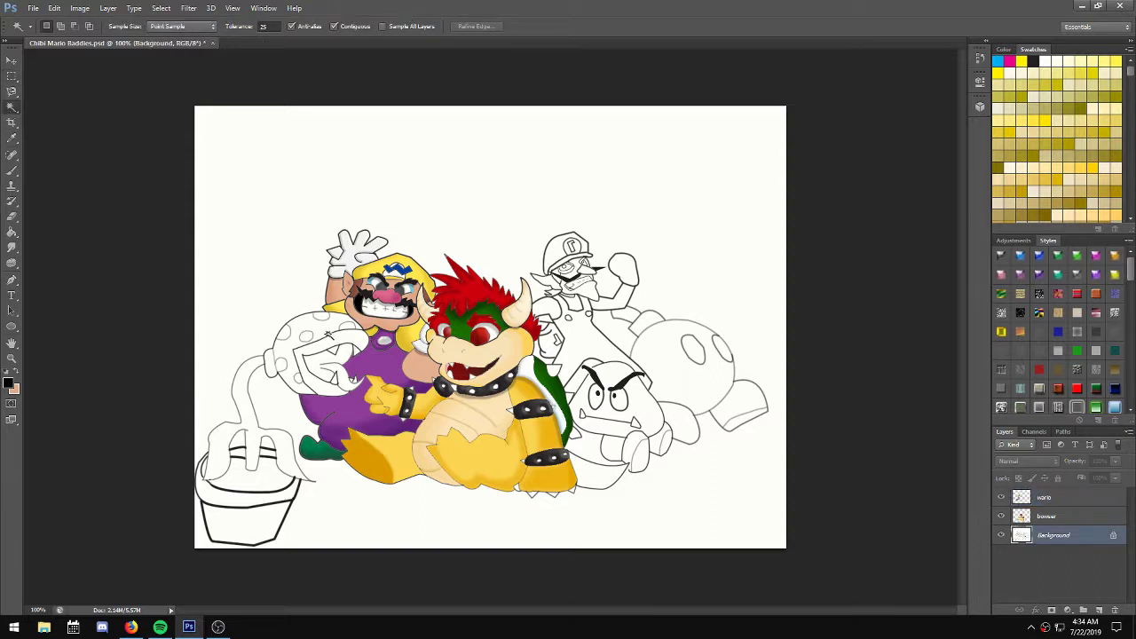
{"action": "left_click", "coordinate": [321, 335]}
{"action": "left_click", "coordinate": [132, 627]}
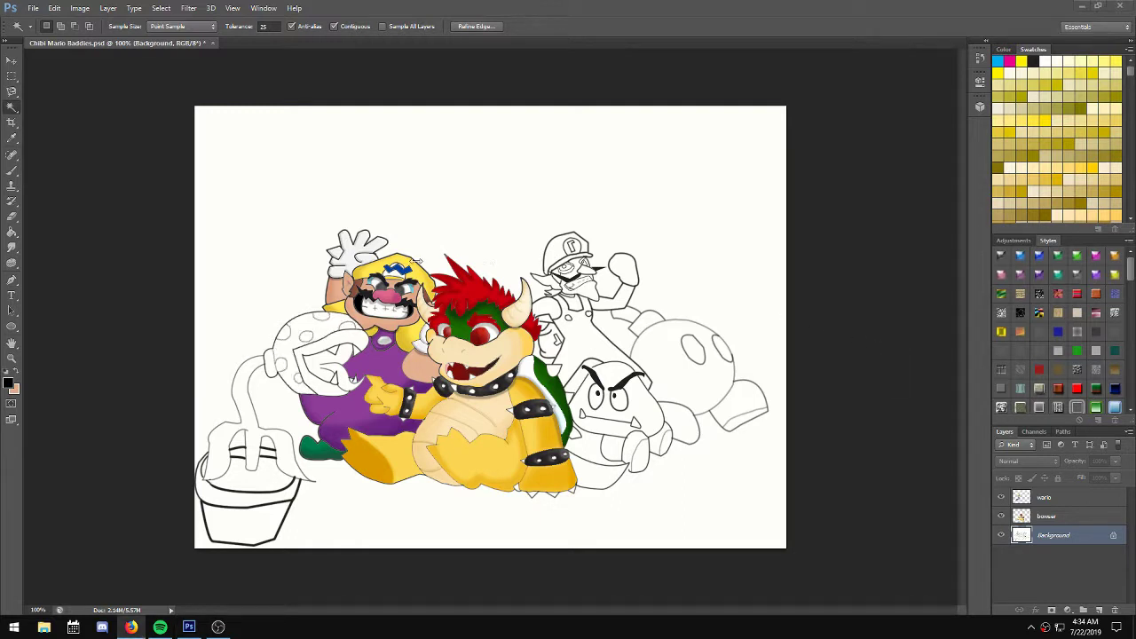
{"action": "scroll", "coordinate": [352, 362], "scroll_direction": "up", "scroll_amount": 2}
{"action": "scroll", "coordinate": [351, 362], "scroll_direction": "up", "scroll_amount": 2}
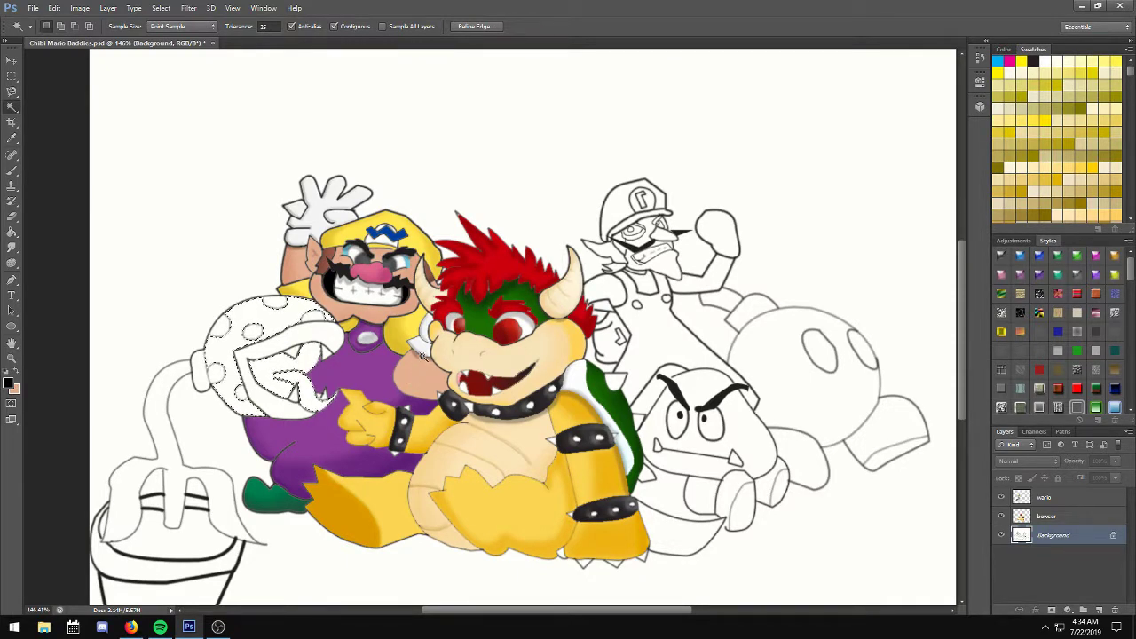
{"action": "key", "text": "ctrl+d"}
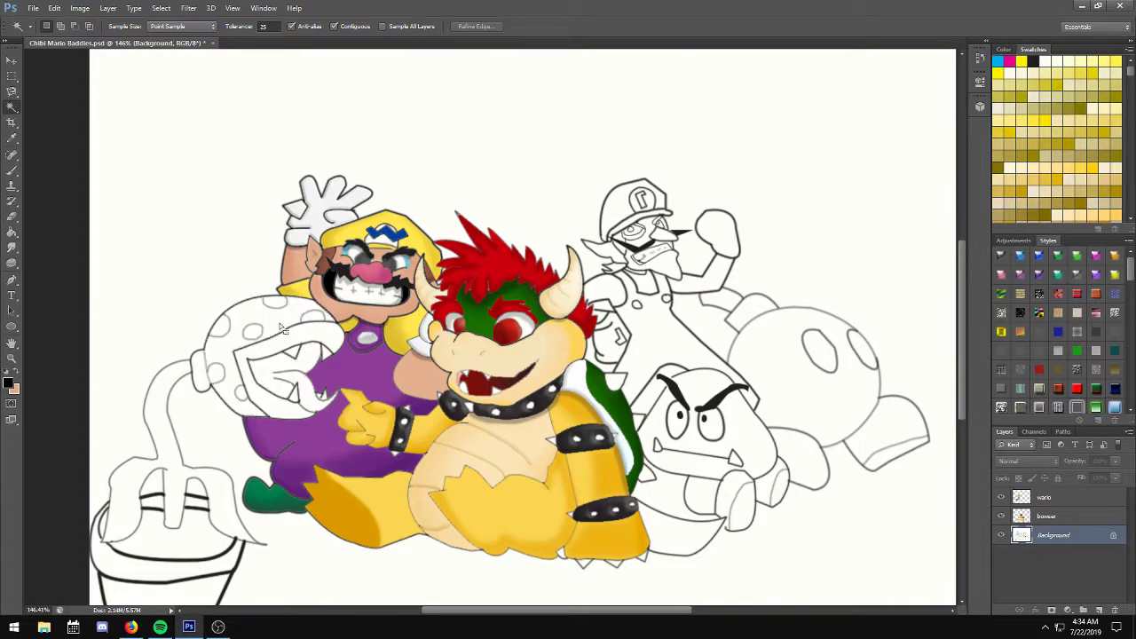
{"action": "key", "text": "ctrl+z"}
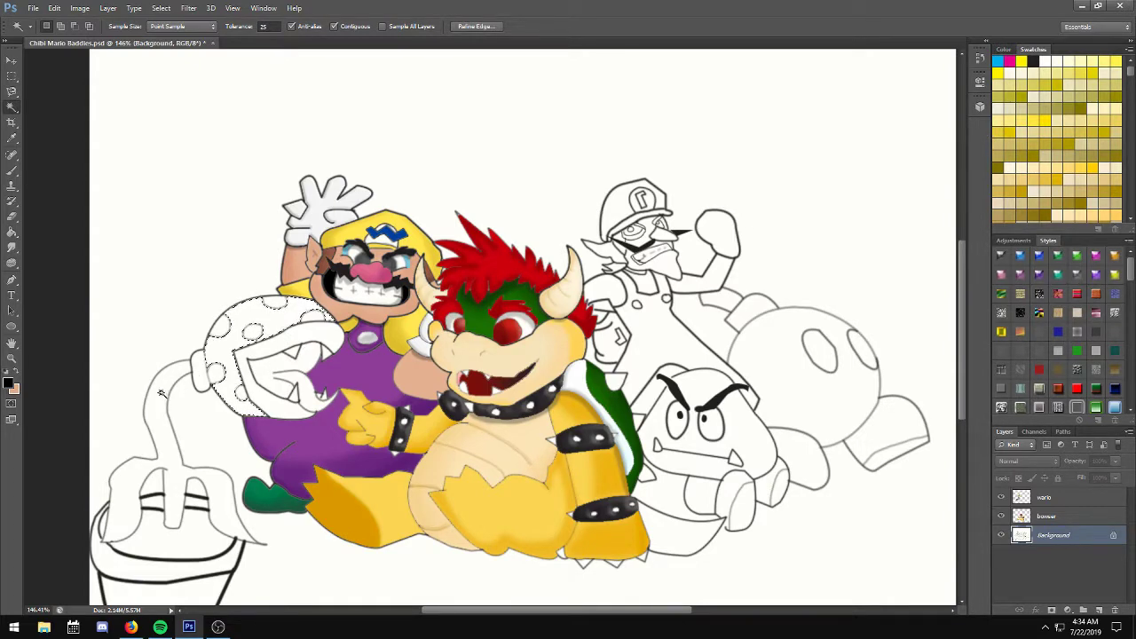
Set the foreground colour to deep red bf1313 in the Color Picker.
{"action": "left_click", "coordinate": [8, 383]}
{"action": "left_click", "coordinate": [610, 203]}
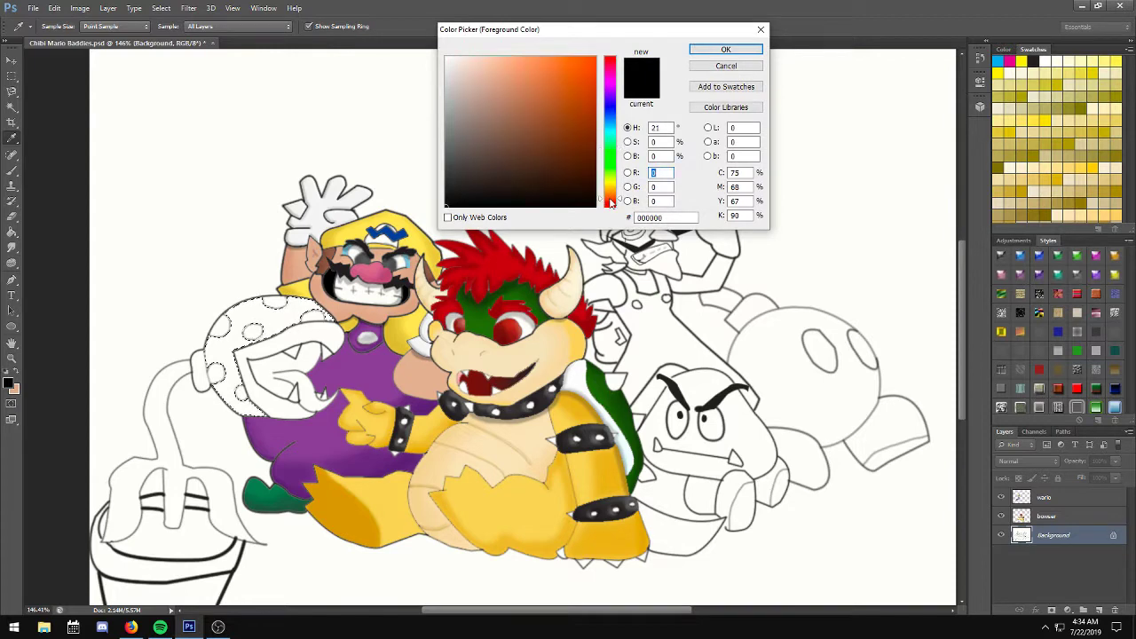
{"action": "mouse_move", "coordinate": [582, 126]}
{"action": "left_mouse_down"}
{"action": "mouse_move", "coordinate": [547, 107]}
{"action": "mouse_move", "coordinate": [557, 92]}
{"action": "left_mouse_up"}
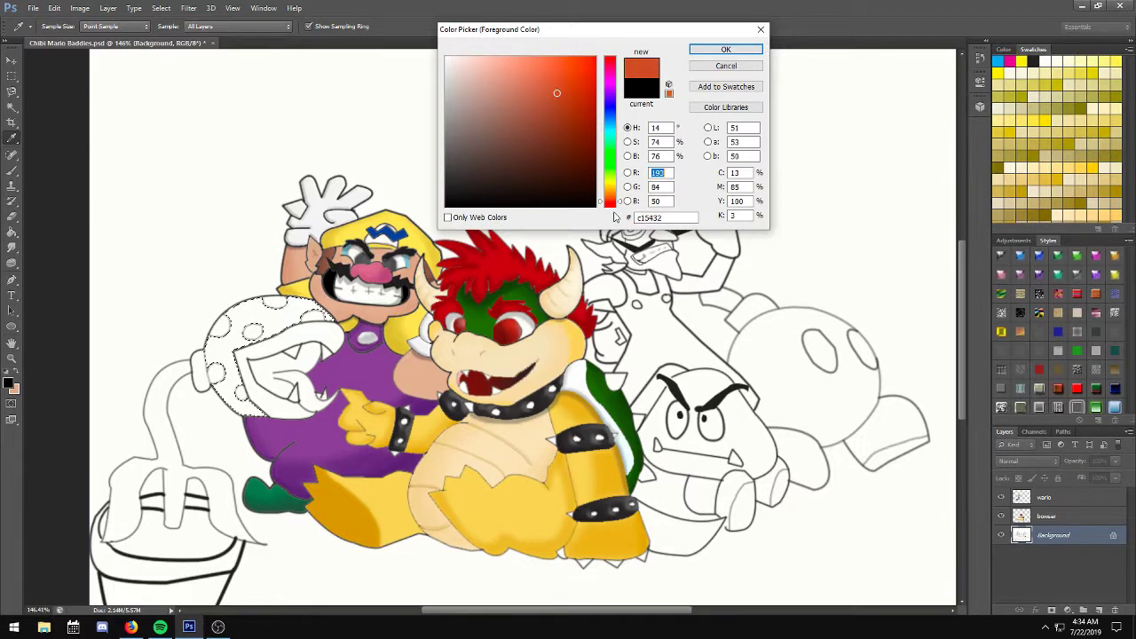
{"action": "left_click", "coordinate": [614, 206]}
{"action": "left_click_drag", "start_coordinate": [614, 207], "coordinate": [614, 209]}
{"action": "left_click_drag", "start_coordinate": [587, 129], "coordinate": [581, 94]}
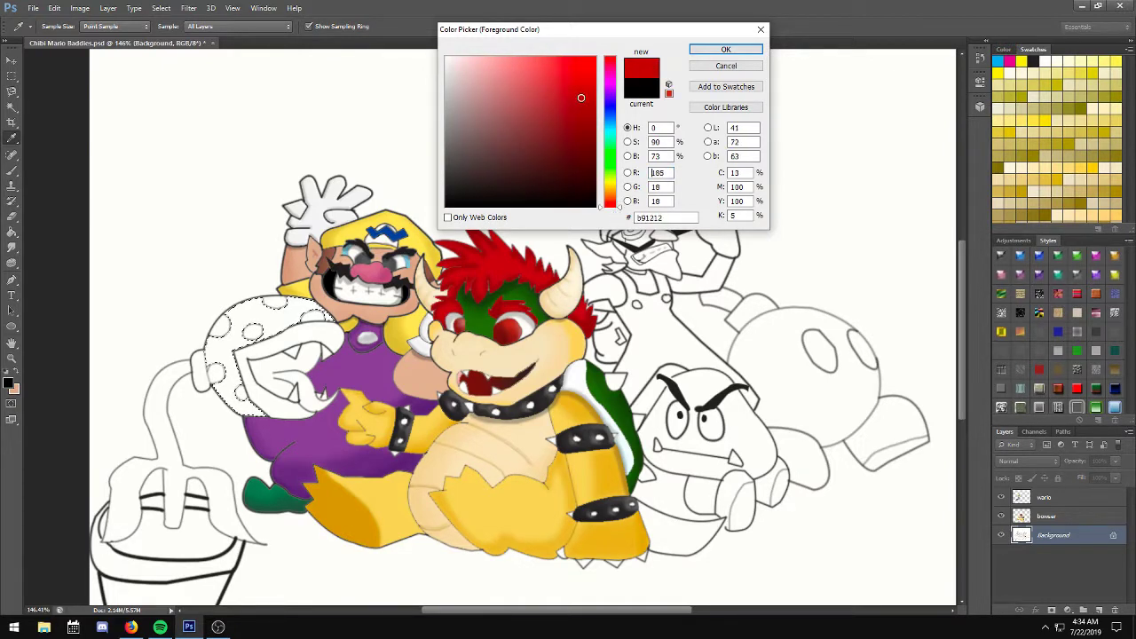
On a new layer above wario, Paint Bucket-fill the Piranha Plant's head red.
{"action": "key", "text": "w"}
{"action": "left_click", "coordinate": [725, 49]}
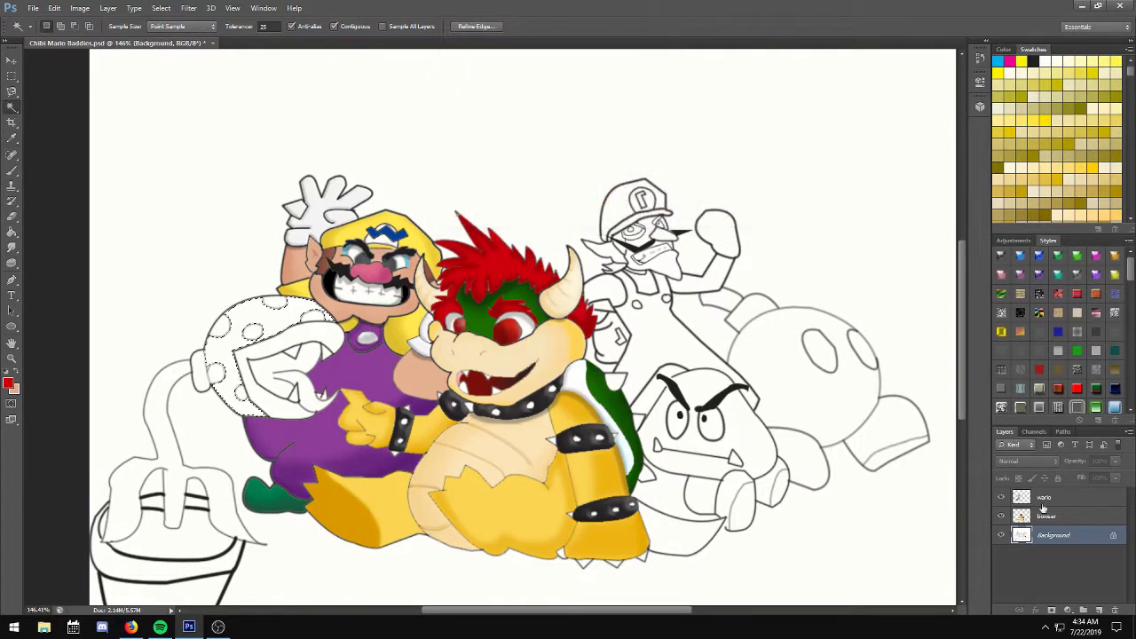
{"action": "left_click", "coordinate": [1052, 500]}
{"action": "left_click", "coordinate": [1099, 611]}
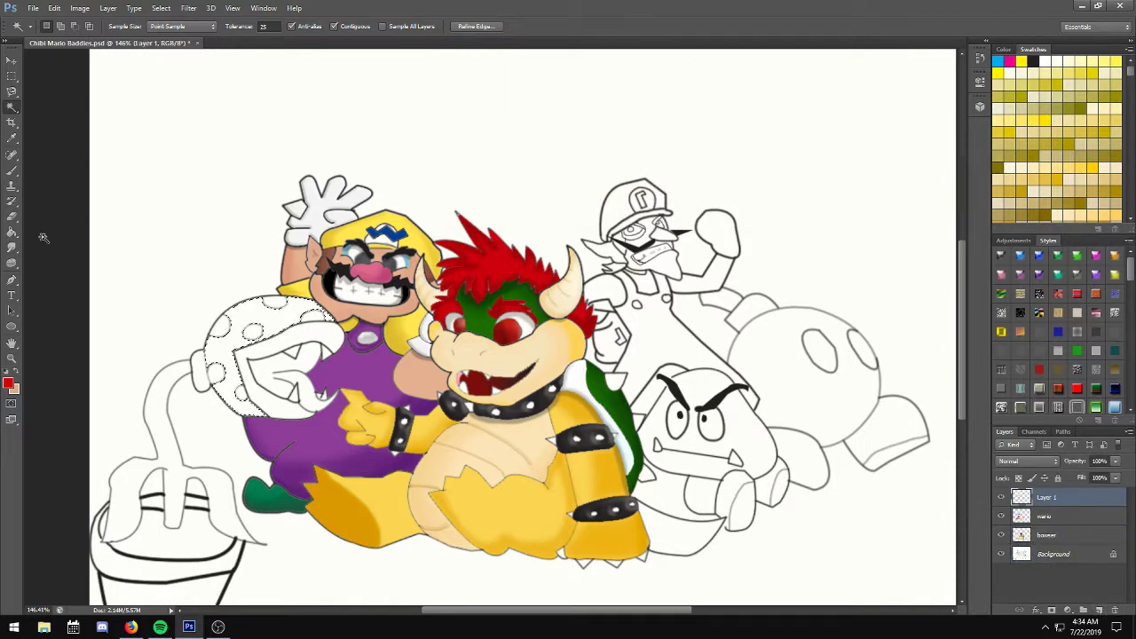
{"action": "left_click", "coordinate": [12, 232]}
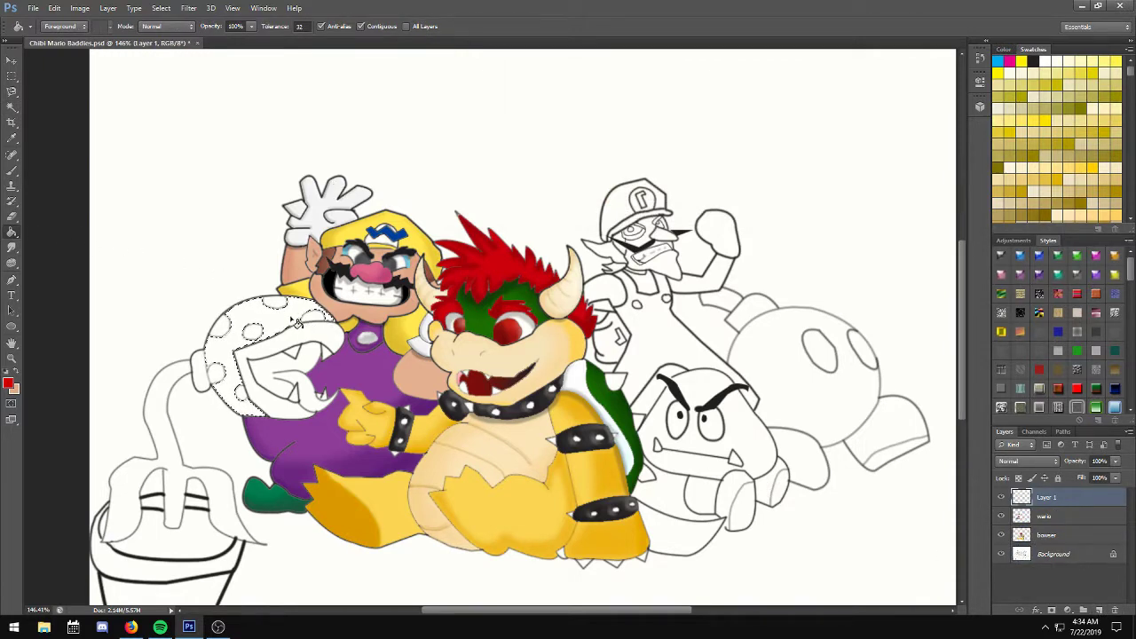
{"action": "left_click", "coordinate": [298, 323]}
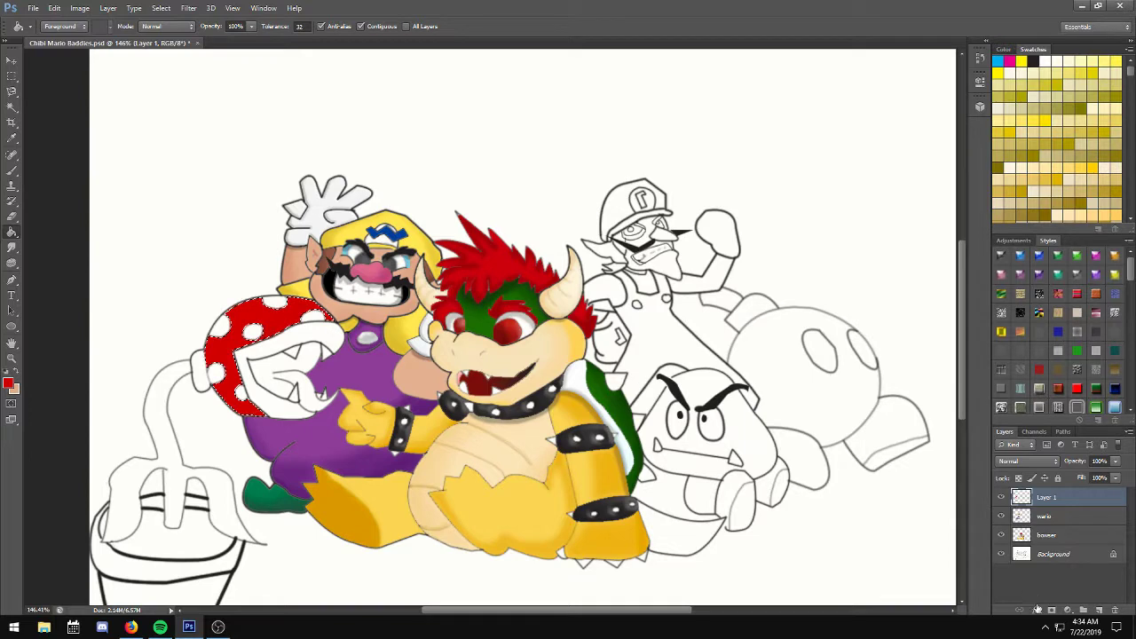
Add another new layer and choose a darker red foreground colour for shading.
{"action": "left_click", "coordinate": [1099, 610]}
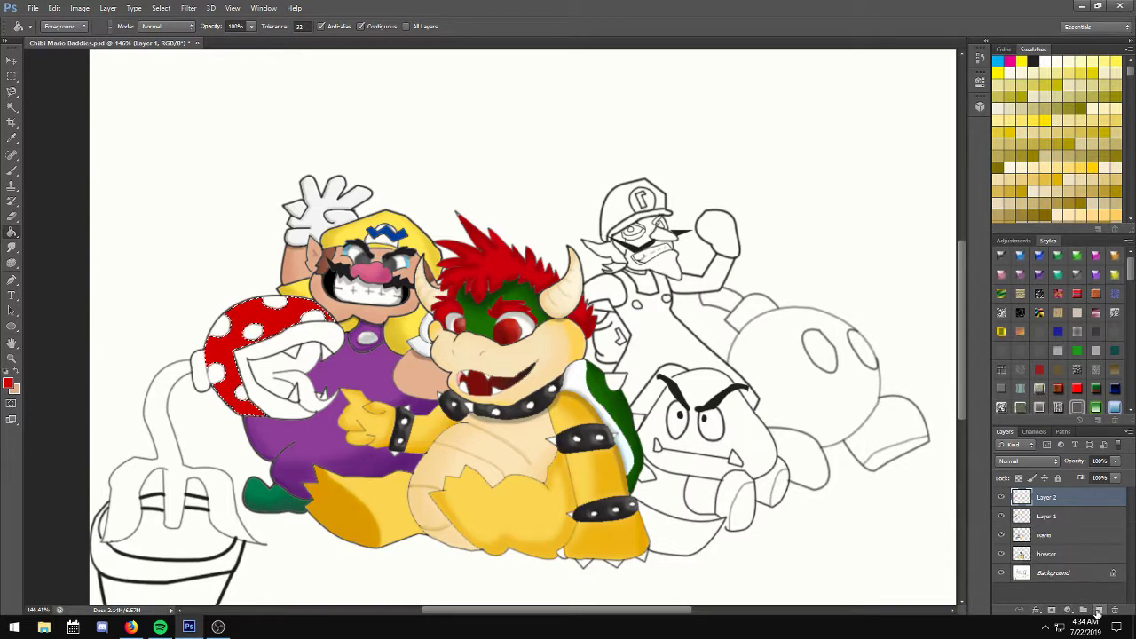
{"action": "left_click", "coordinate": [8, 385]}
{"action": "left_click_drag", "start_coordinate": [563, 177], "coordinate": [568, 154]}
{"action": "left_click", "coordinate": [725, 49]}
{"action": "key", "text": "g"}
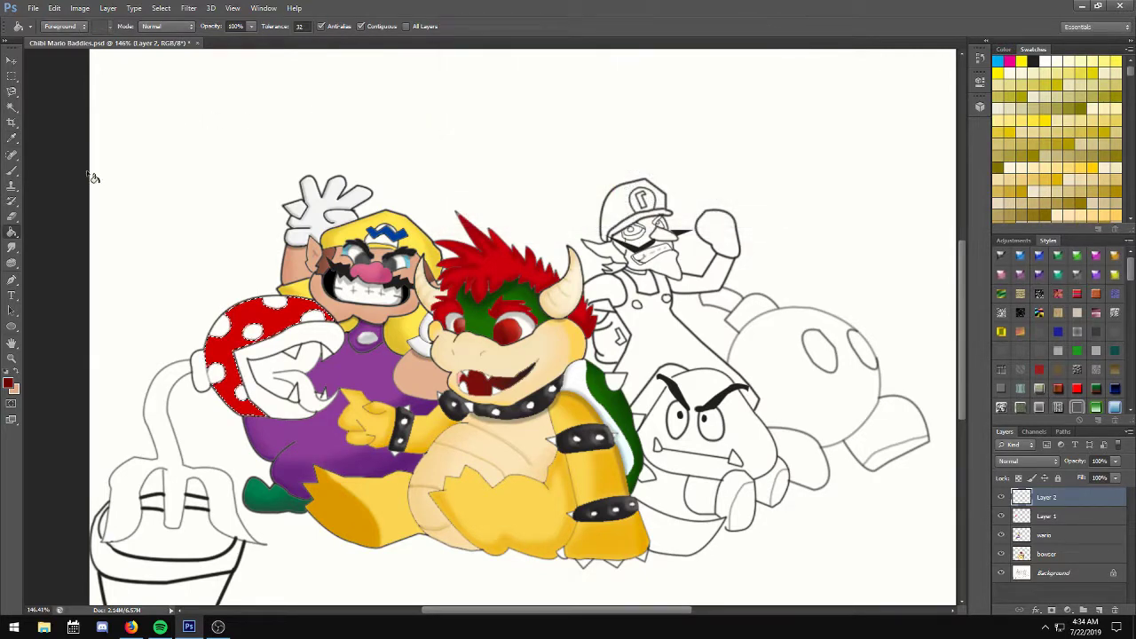
Paint darker red shading along the head's upper-left edge with a 17 px soft brush.
{"action": "left_click", "coordinate": [12, 171]}
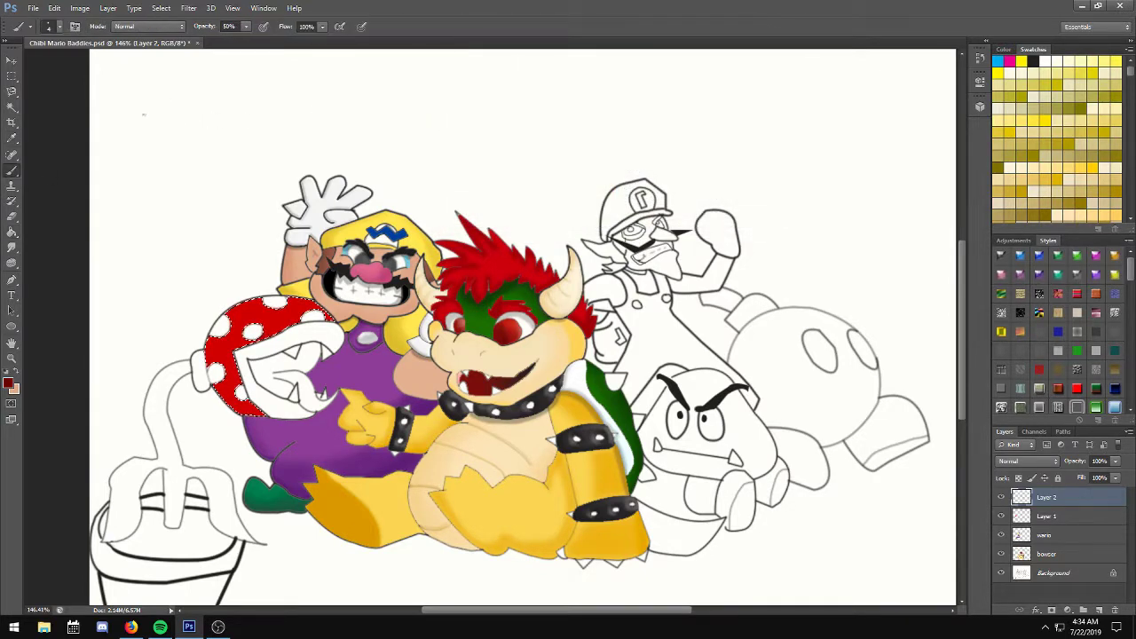
{"action": "left_click", "coordinate": [74, 27]}
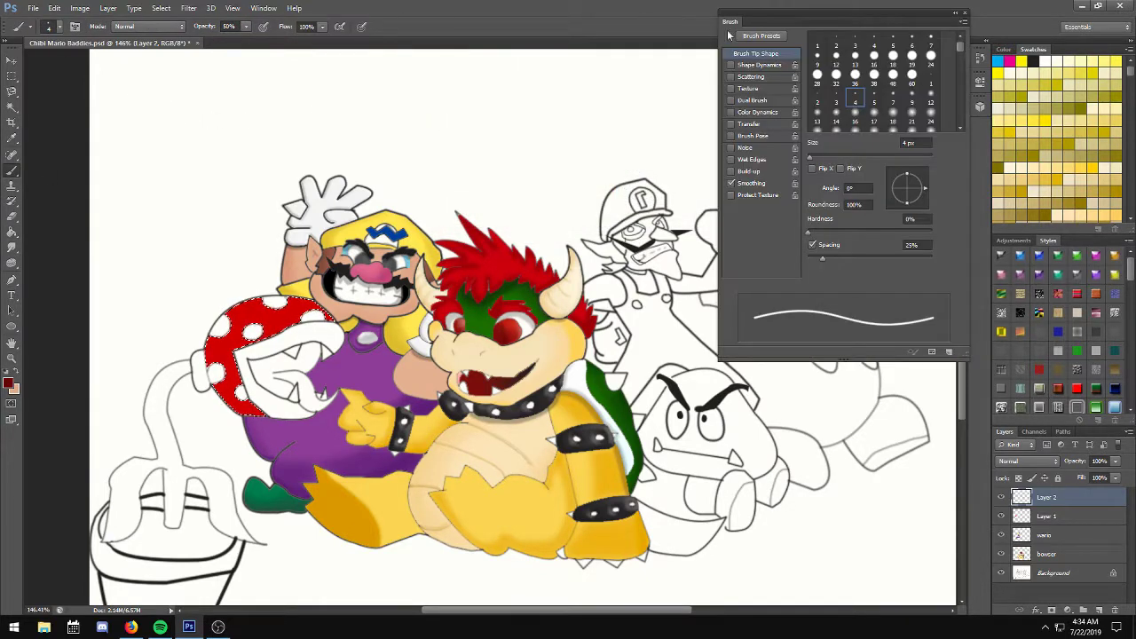
{"action": "left_click", "coordinate": [874, 118]}
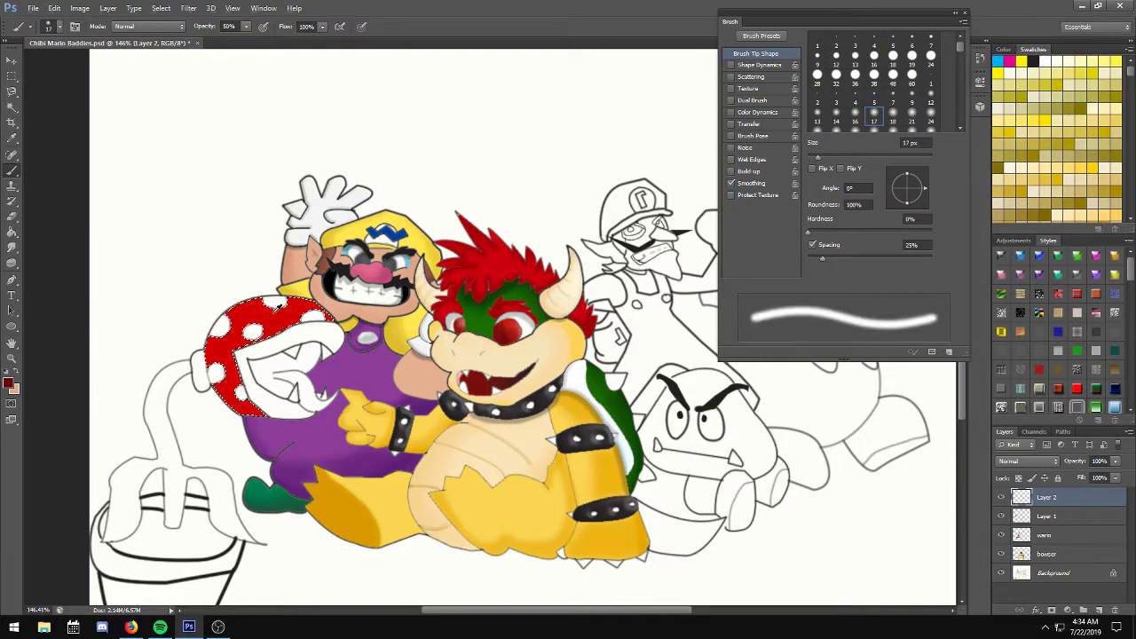
{"action": "scroll", "coordinate": [280, 316], "scroll_direction": "up", "scroll_amount": 1}
{"action": "scroll", "coordinate": [280, 317], "scroll_direction": "up", "scroll_amount": 1}
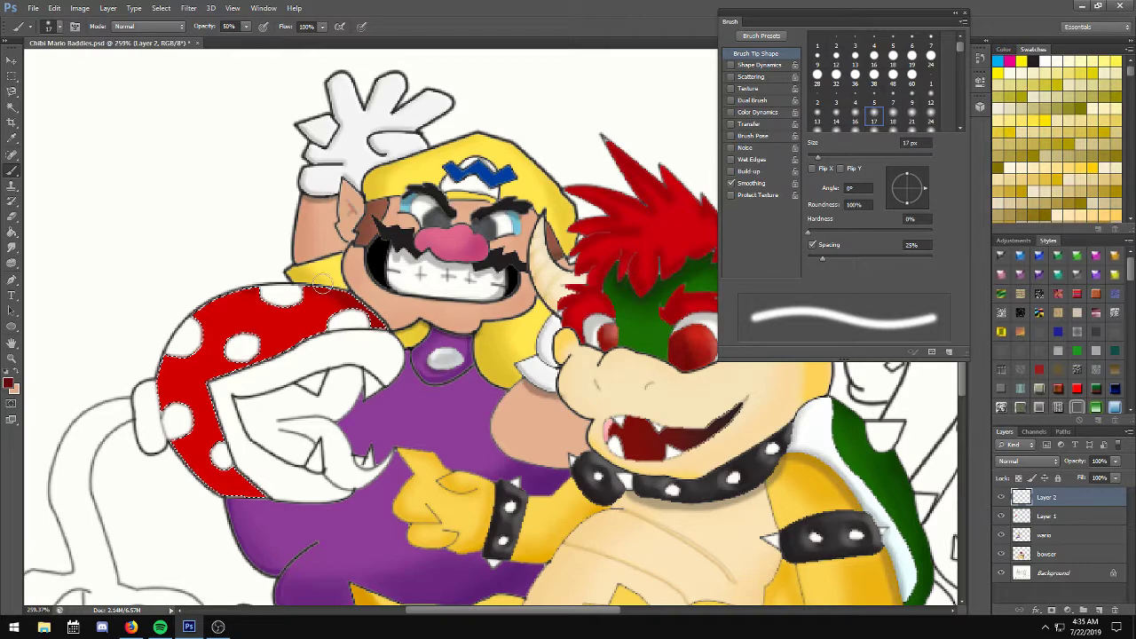
{"action": "mouse_move", "coordinate": [257, 293]}
{"action": "left_mouse_down"}
{"action": "mouse_move", "coordinate": [170, 391]}
{"action": "mouse_move", "coordinate": [161, 429]}
{"action": "mouse_move", "coordinate": [193, 439]}
{"action": "left_mouse_up"}
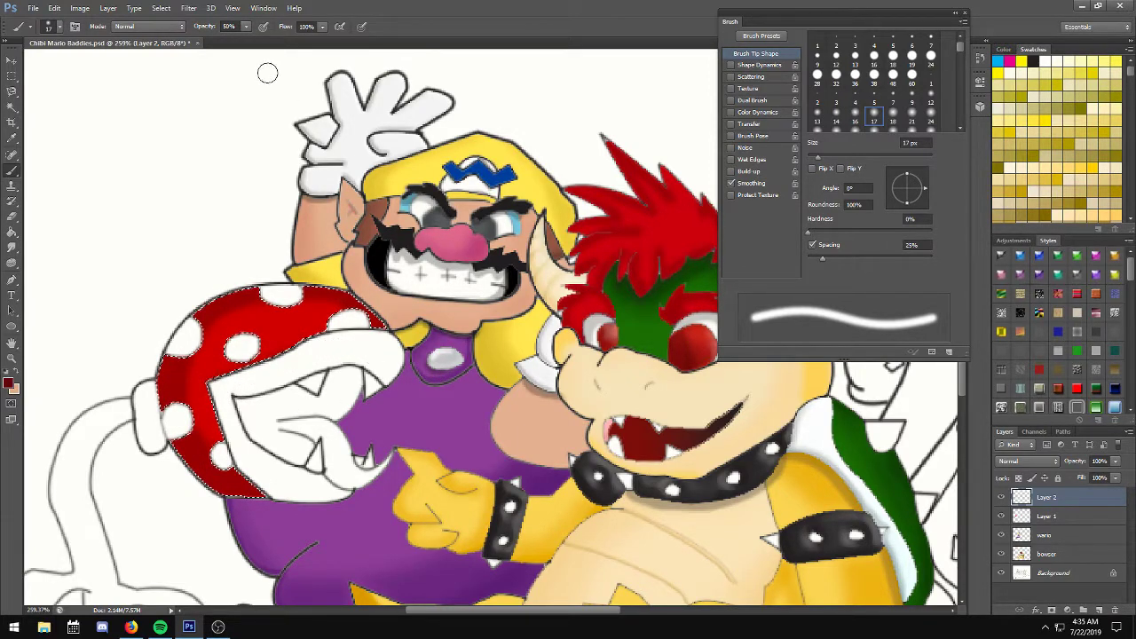
{"action": "left_click", "coordinate": [189, 9]}
{"action": "mouse_move", "coordinate": [194, 127]}
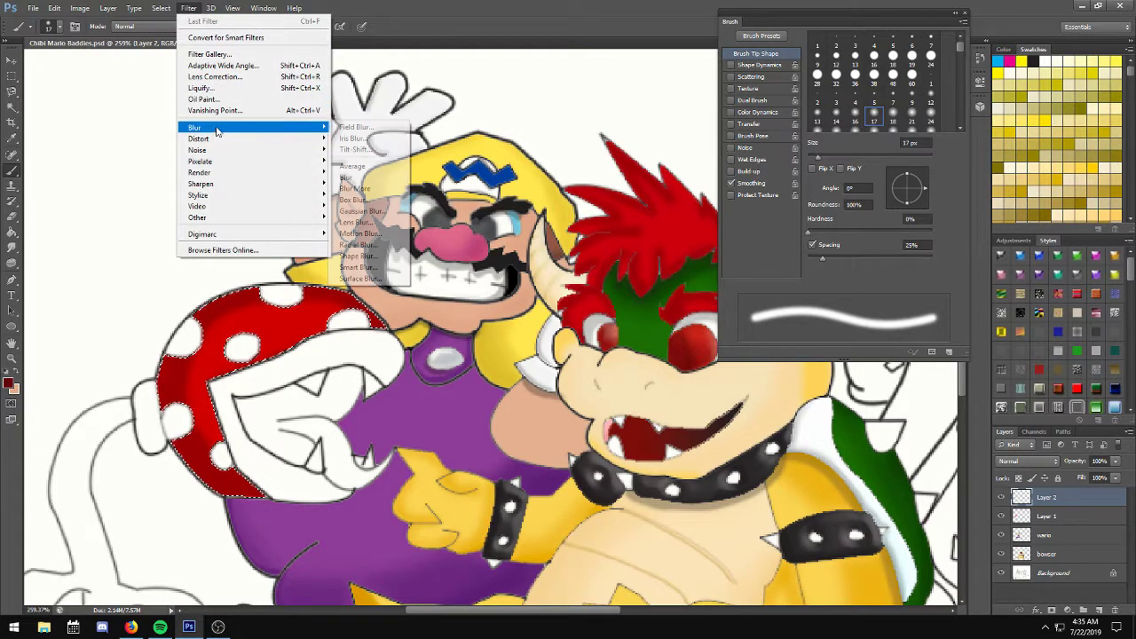
Apply a 3.1-pixel Gaussian Blur to the head's dark red edge shading.
{"action": "left_click", "coordinate": [364, 211]}
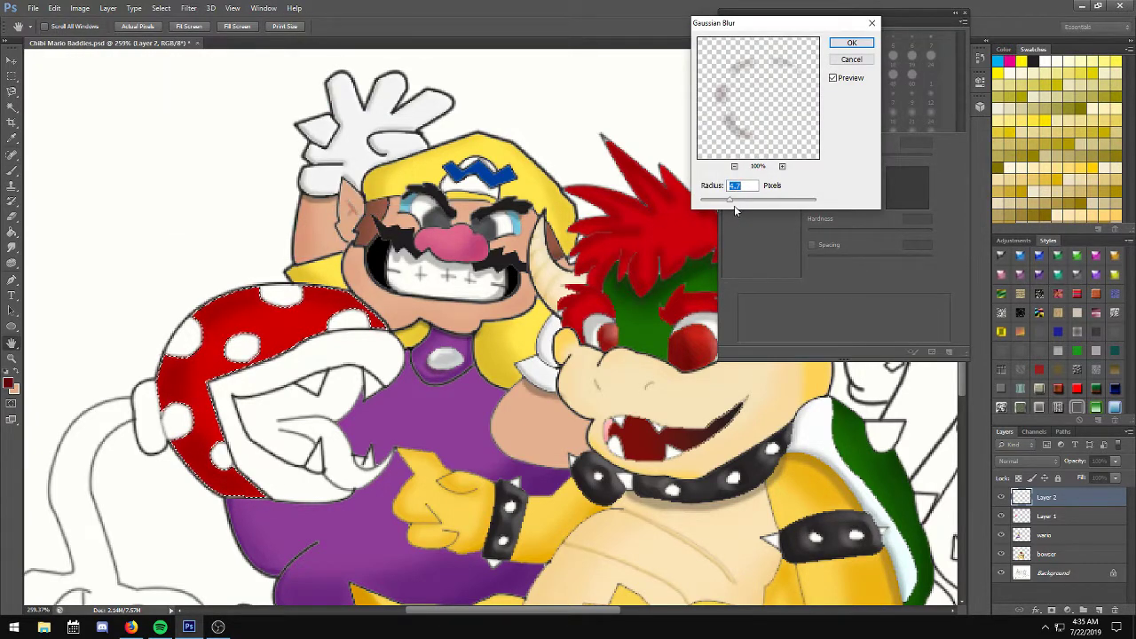
{"action": "left_click_drag", "start_coordinate": [727, 201], "coordinate": [719, 201]}
{"action": "left_click", "coordinate": [850, 42]}
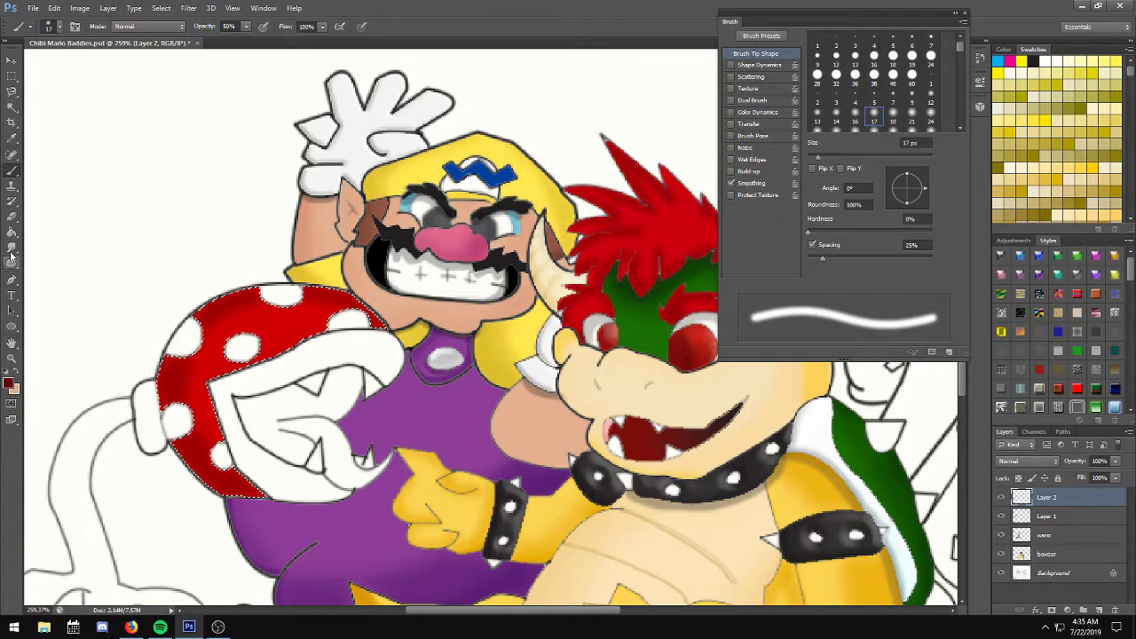
{"action": "left_click", "coordinate": [12, 246]}
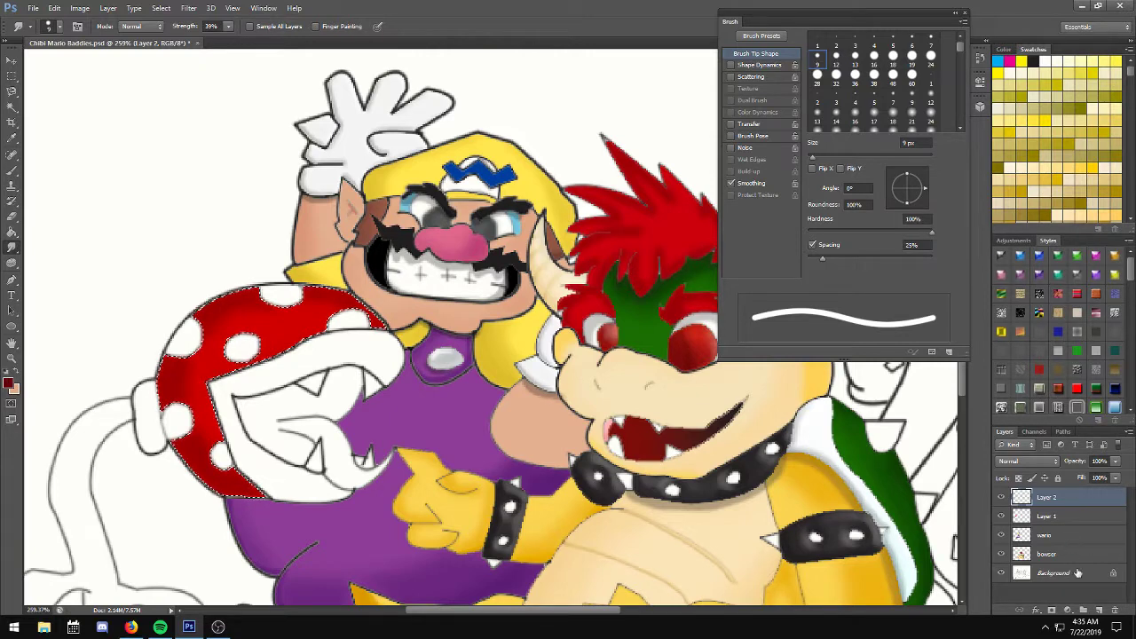
Paint dark red shading along the head's left edge on a new layer, then sample Bowser's hair red.
{"action": "left_click", "coordinate": [1099, 610]}
{"action": "left_click", "coordinate": [12, 171]}
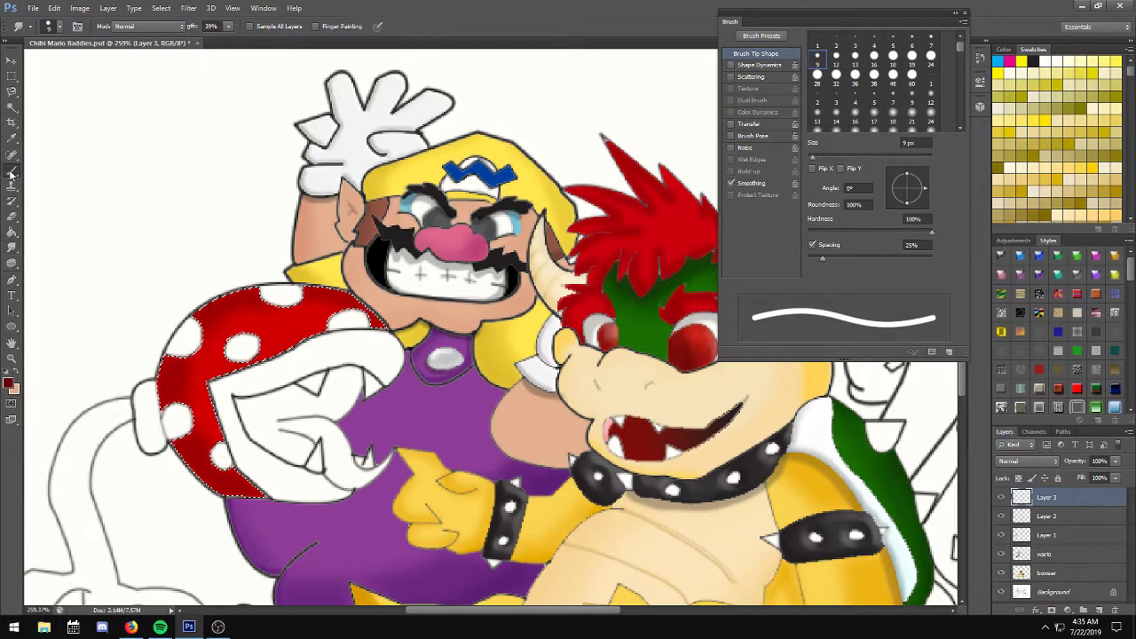
{"action": "left_click_drag", "start_coordinate": [197, 431], "coordinate": [201, 353]}
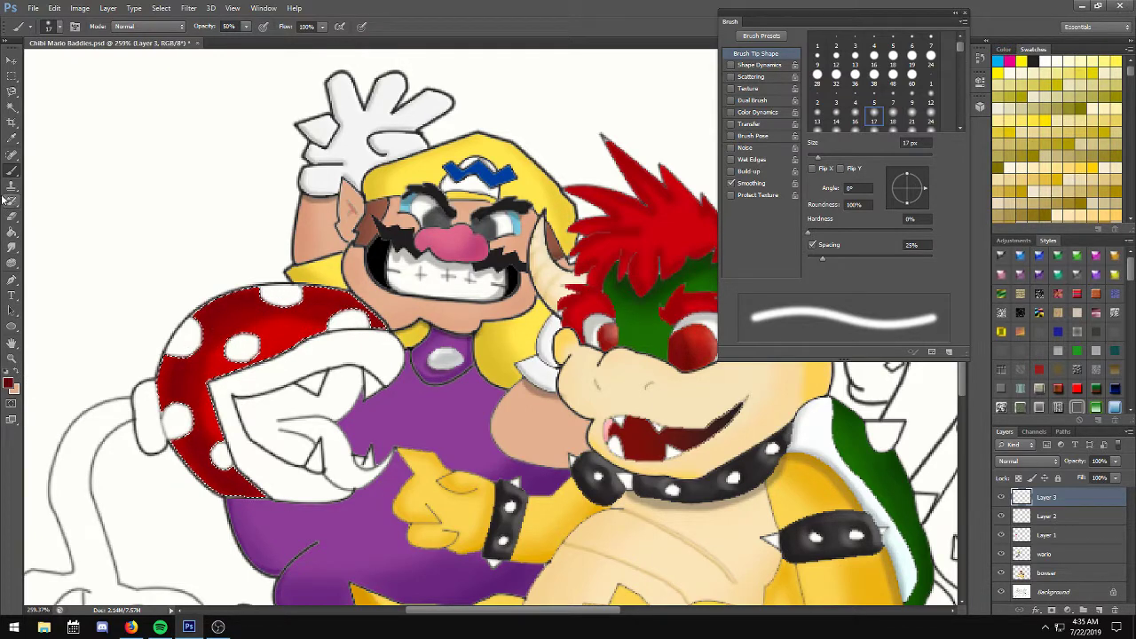
{"action": "left_click", "coordinate": [12, 144]}
{"action": "left_click_drag", "start_coordinate": [619, 235], "coordinate": [641, 233]}
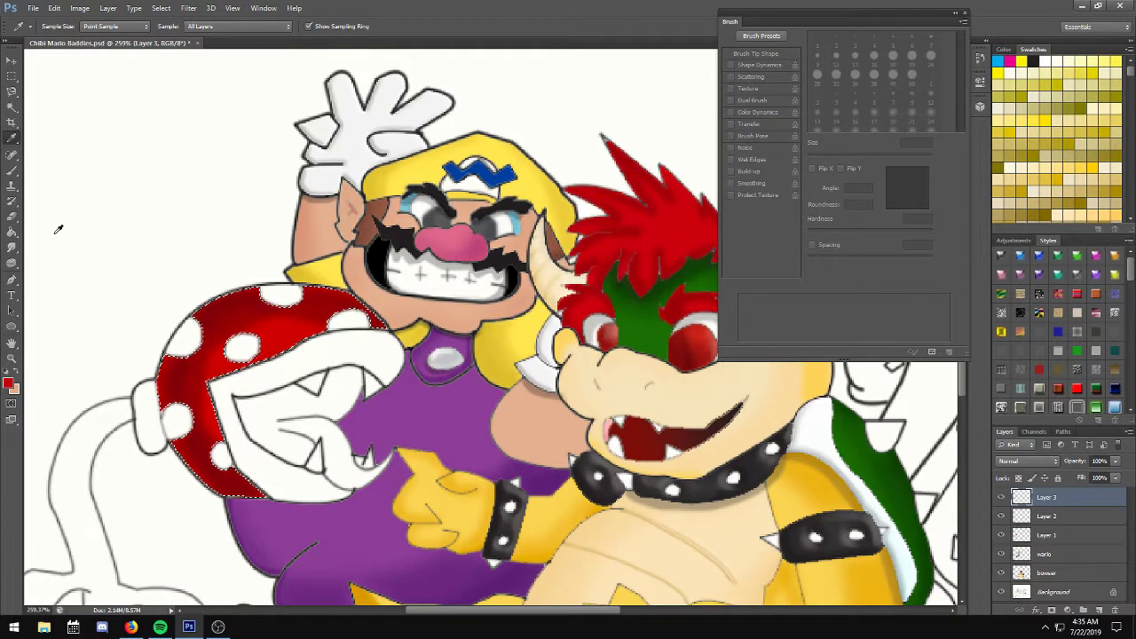
{"action": "left_click", "coordinate": [11, 169]}
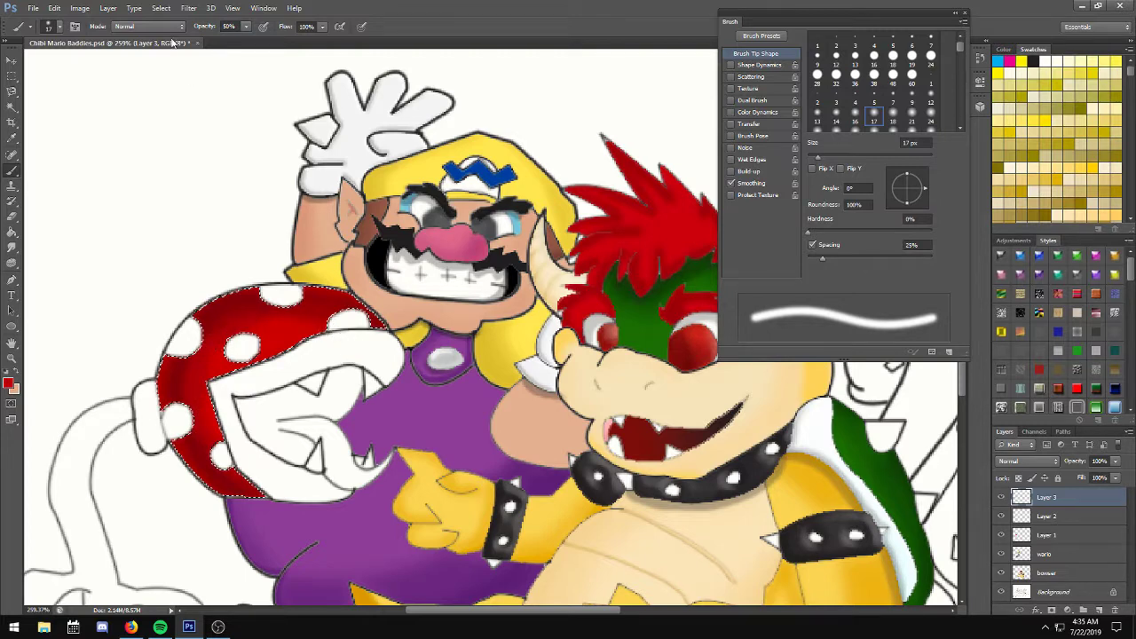
Gaussian-blur the red shading at a larger radius and lower that layer to about 75% opacity.
{"action": "left_click", "coordinate": [189, 8]}
{"action": "mouse_move", "coordinate": [195, 127]}
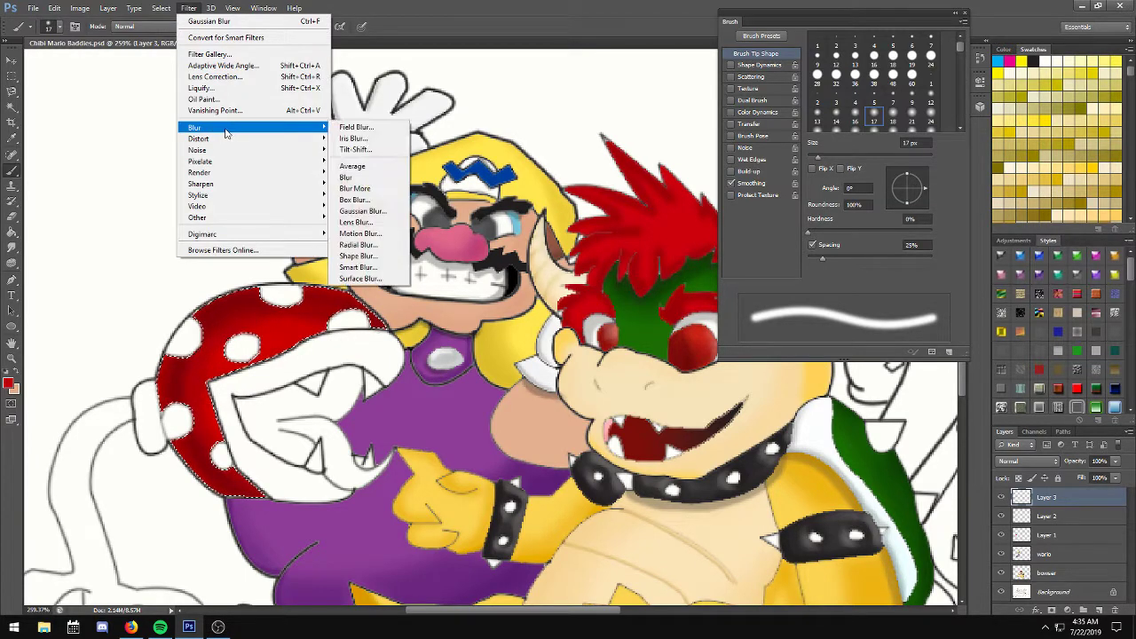
{"action": "left_click", "coordinate": [390, 212]}
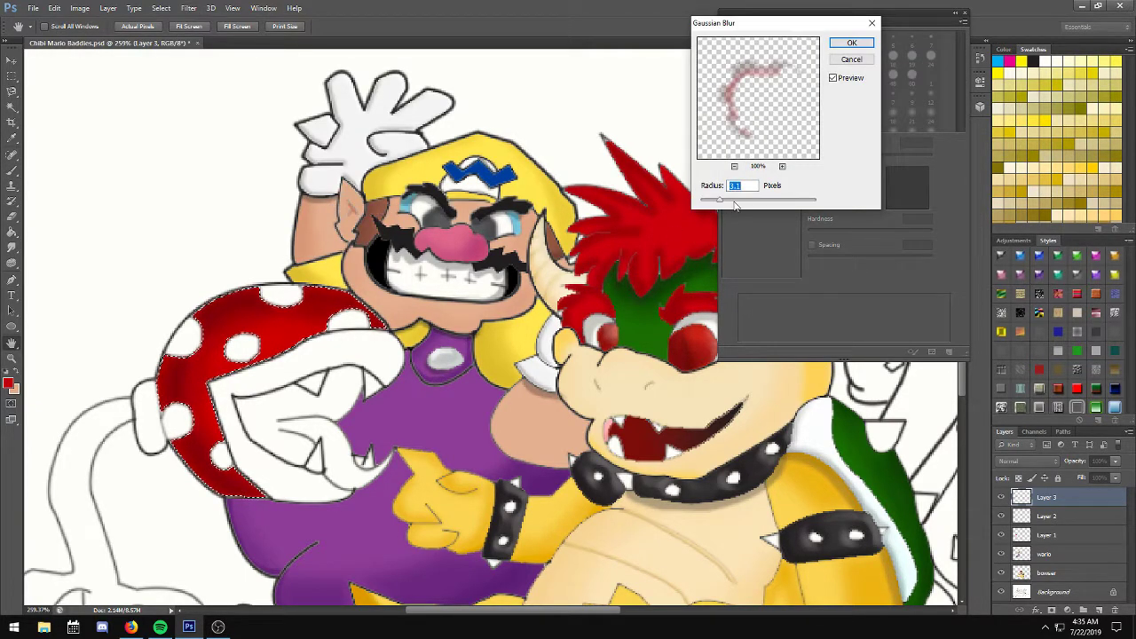
{"action": "left_click", "coordinate": [739, 201]}
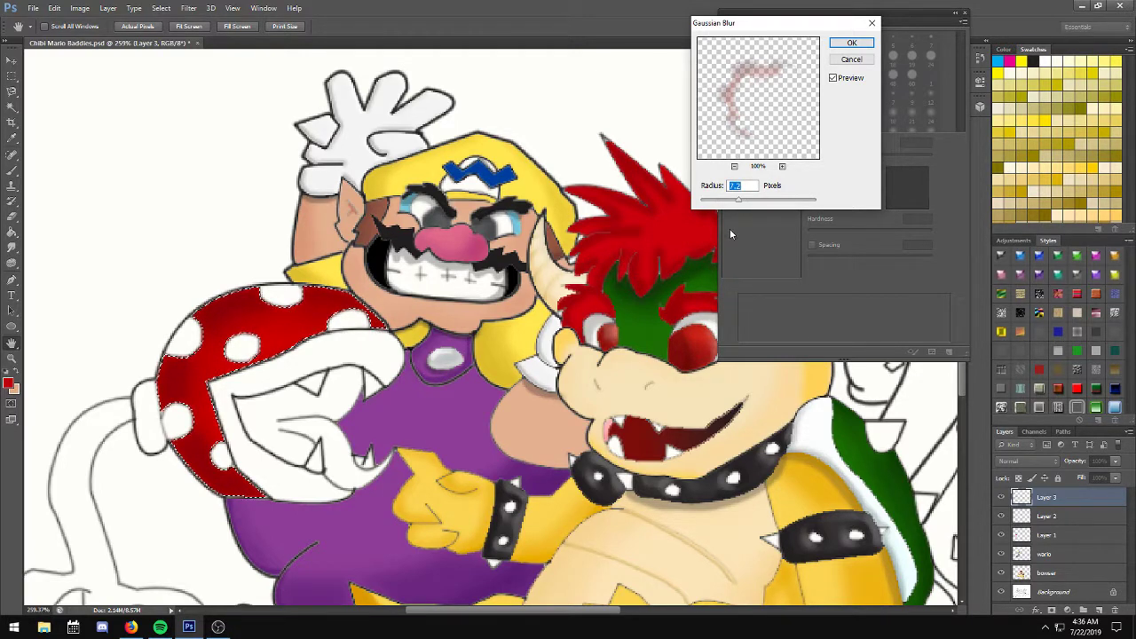
{"action": "left_click", "coordinate": [850, 43]}
{"action": "left_click", "coordinate": [1116, 461]}
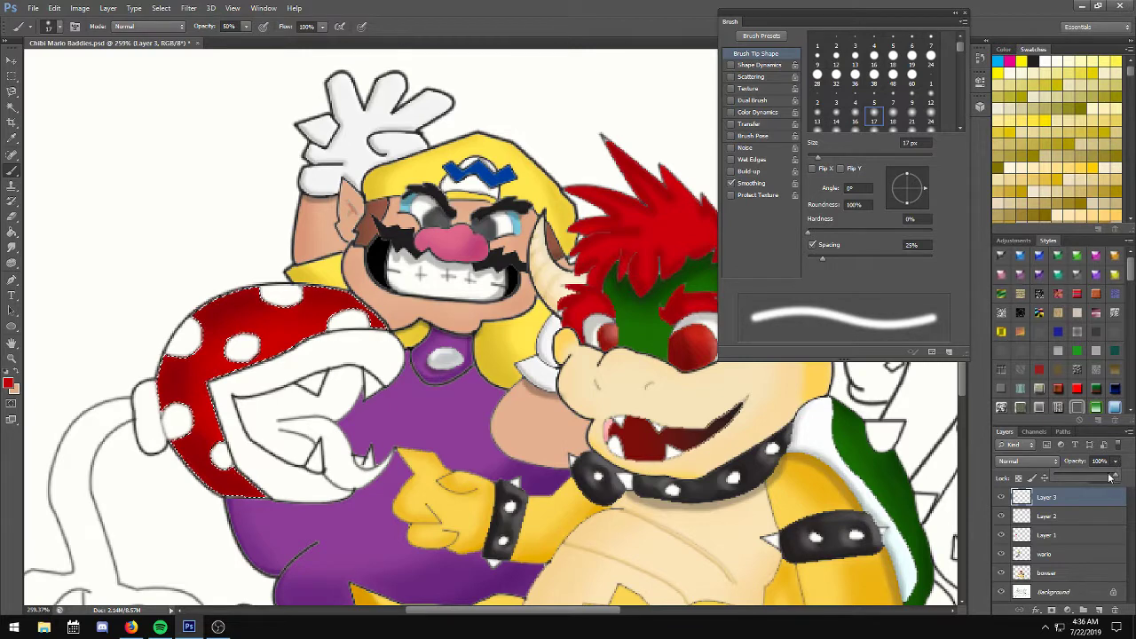
{"action": "left_click_drag", "start_coordinate": [1106, 478], "coordinate": [1103, 478]}
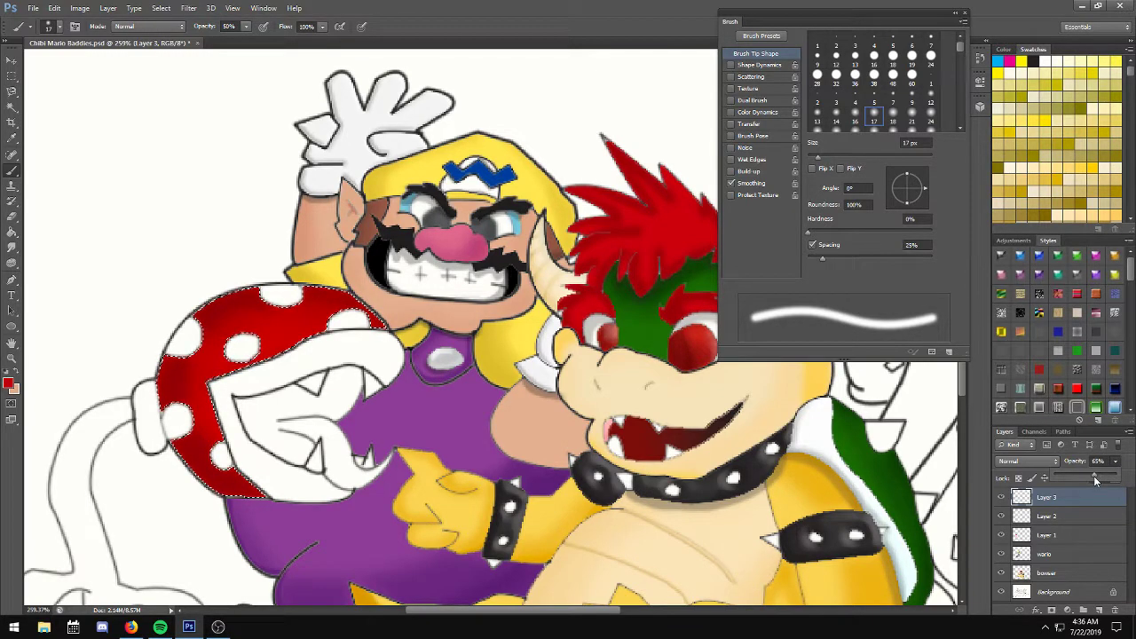
Add Layer 4 at 50% opacity and clear the selection.
{"action": "left_click", "coordinate": [1095, 611]}
{"action": "left_click", "coordinate": [12, 232]}
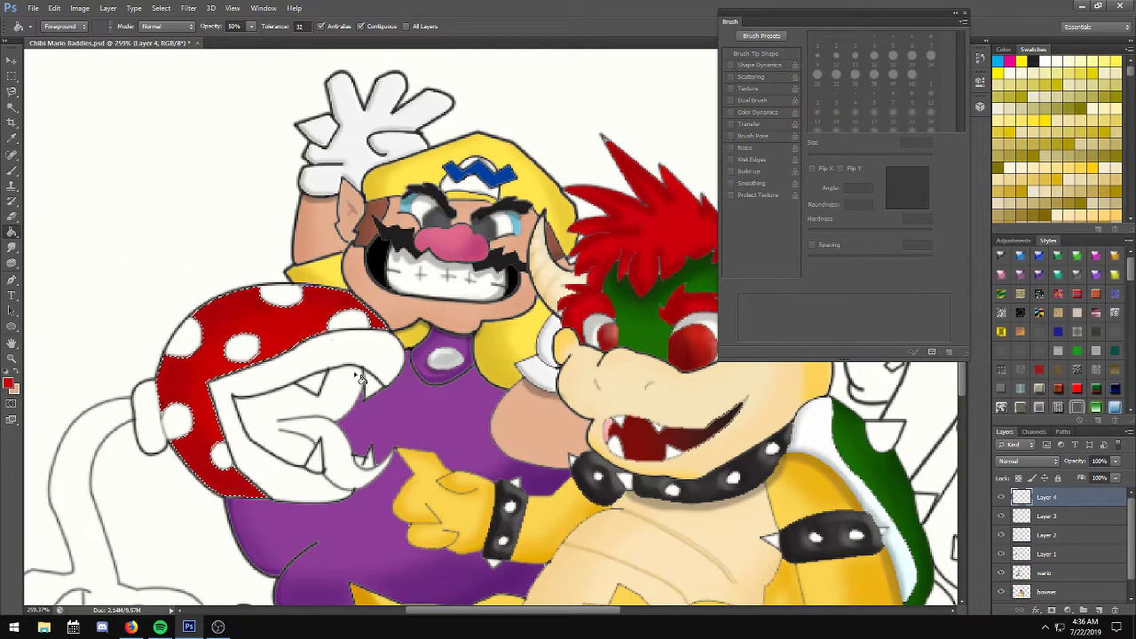
{"action": "left_click", "coordinate": [1115, 461]}
{"action": "left_click_drag", "start_coordinate": [1121, 477], "coordinate": [1087, 478]}
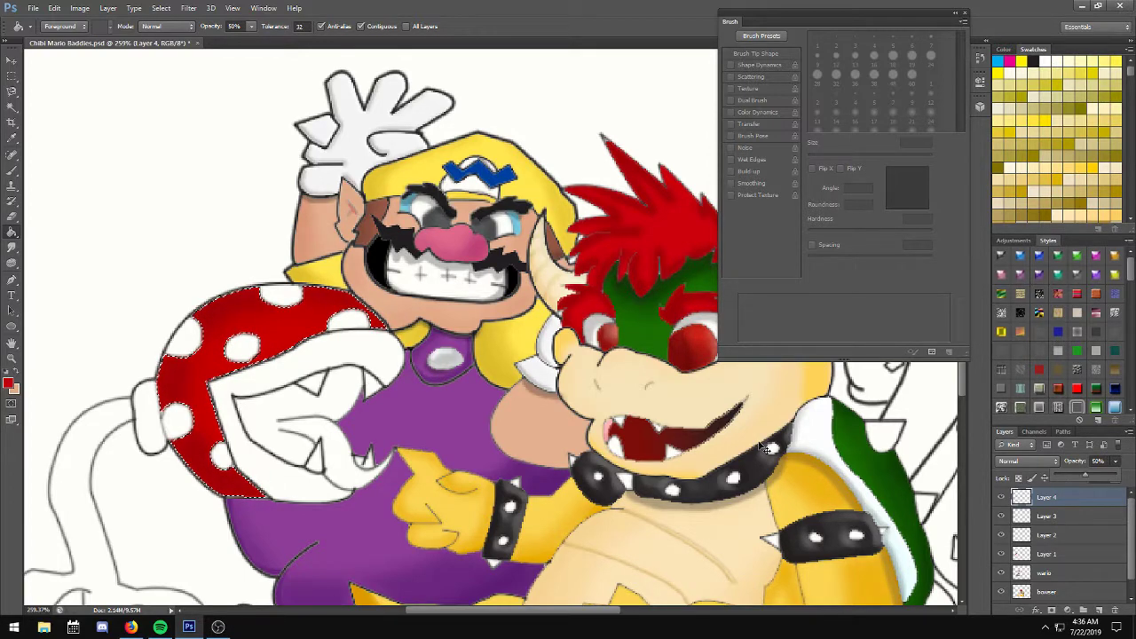
{"action": "key", "text": "ctrl+d"}
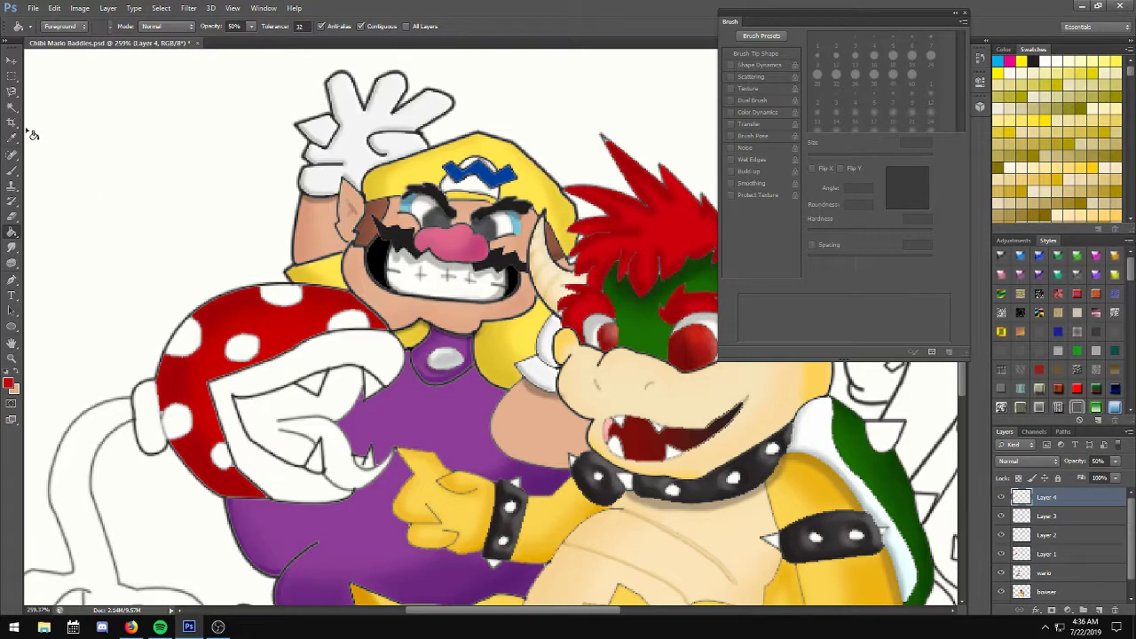
{"action": "left_click", "coordinate": [12, 106]}
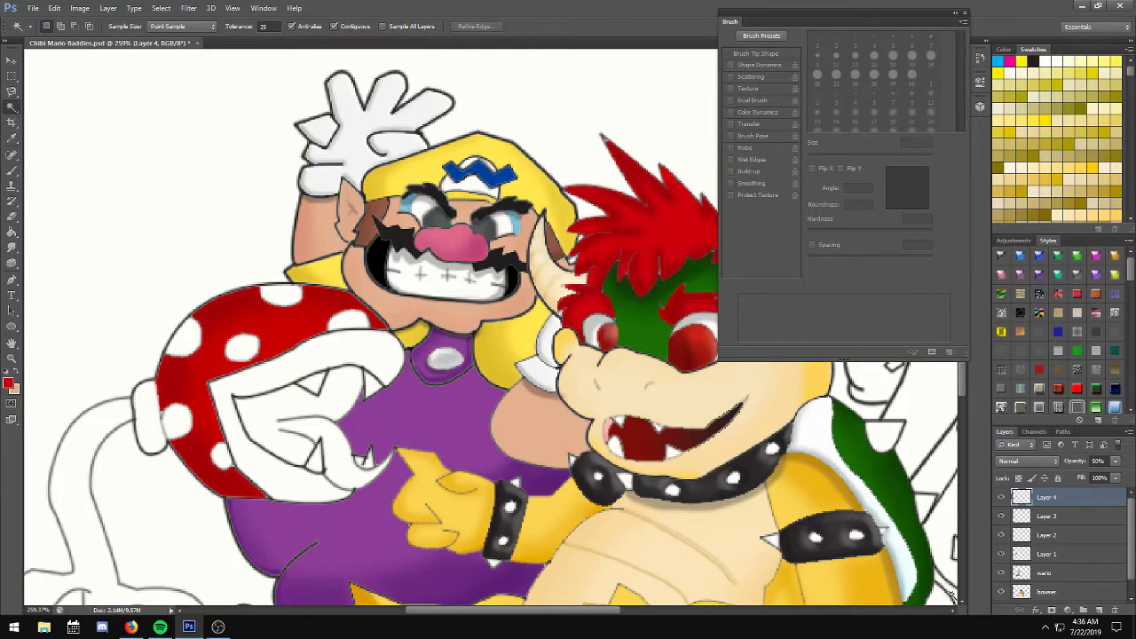
Magic Wand-select the Piranha Plant's six white spots on the Background layer.
{"action": "scroll", "coordinate": [1042, 568], "scroll_direction": "down", "scroll_amount": 1}
{"action": "left_click", "coordinate": [1045, 593]}
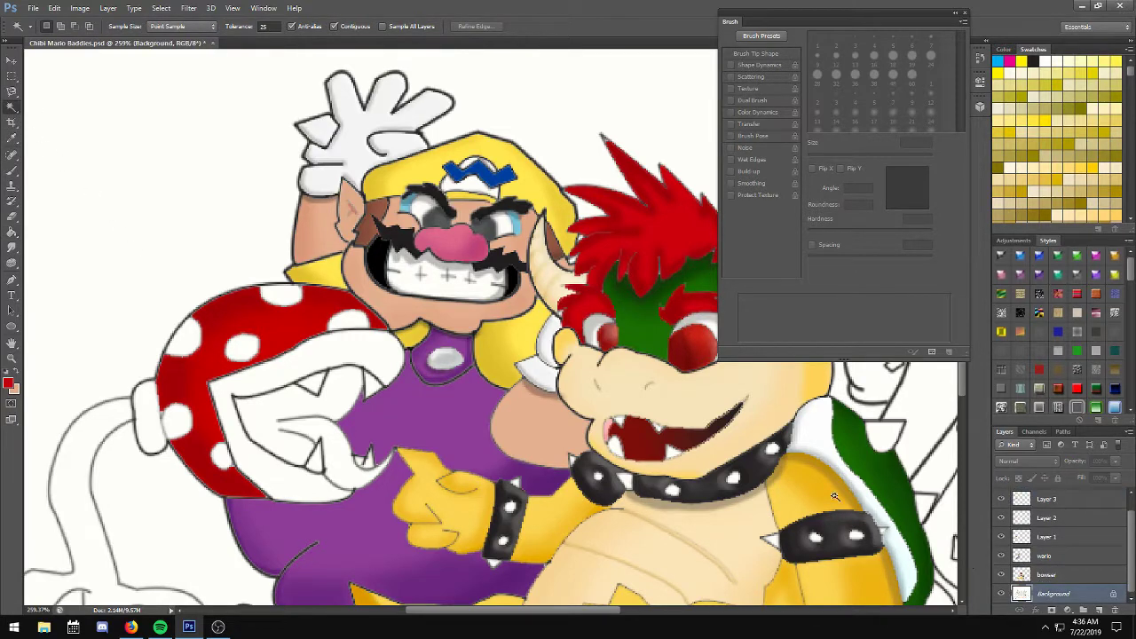
{"action": "left_click", "coordinate": [358, 325]}
{"action": "left_click", "coordinate": [281, 294], "text": "shift"}
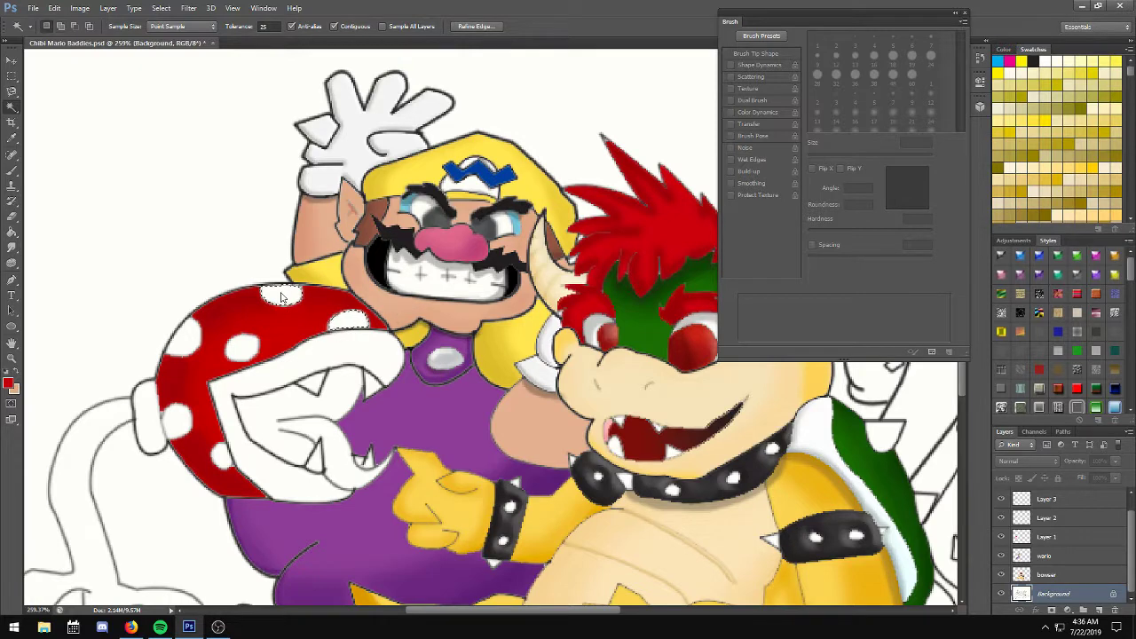
{"action": "left_click", "coordinate": [244, 349], "text": "shift"}
{"action": "left_click", "coordinate": [187, 341], "text": "shift"}
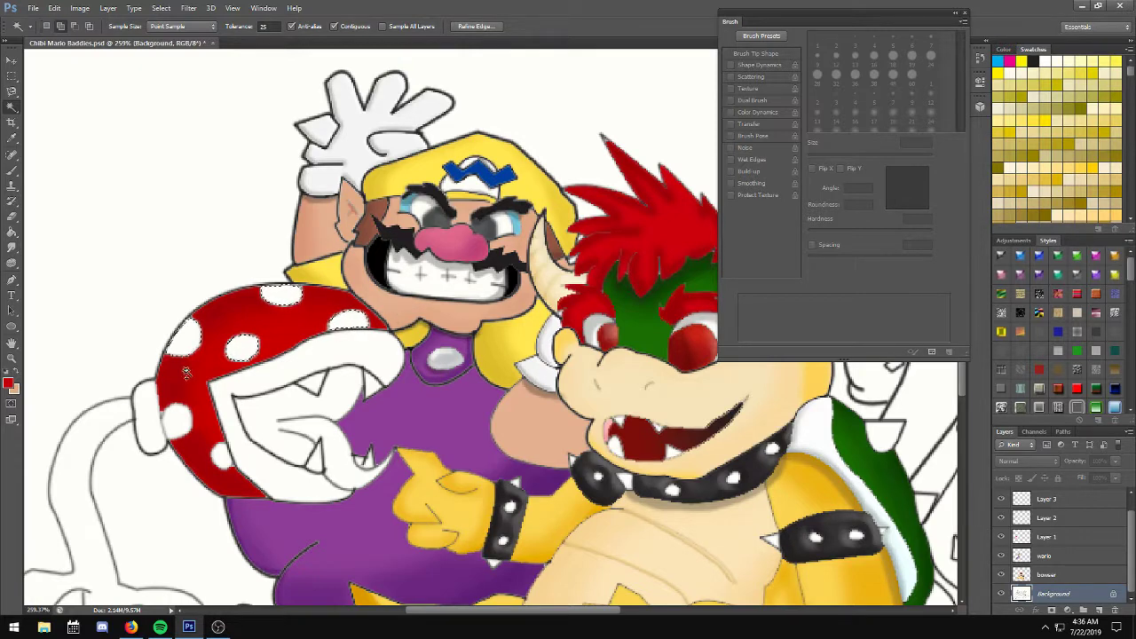
{"action": "left_click", "coordinate": [176, 417], "text": "shift"}
{"action": "left_click", "coordinate": [211, 458], "text": "shift"}
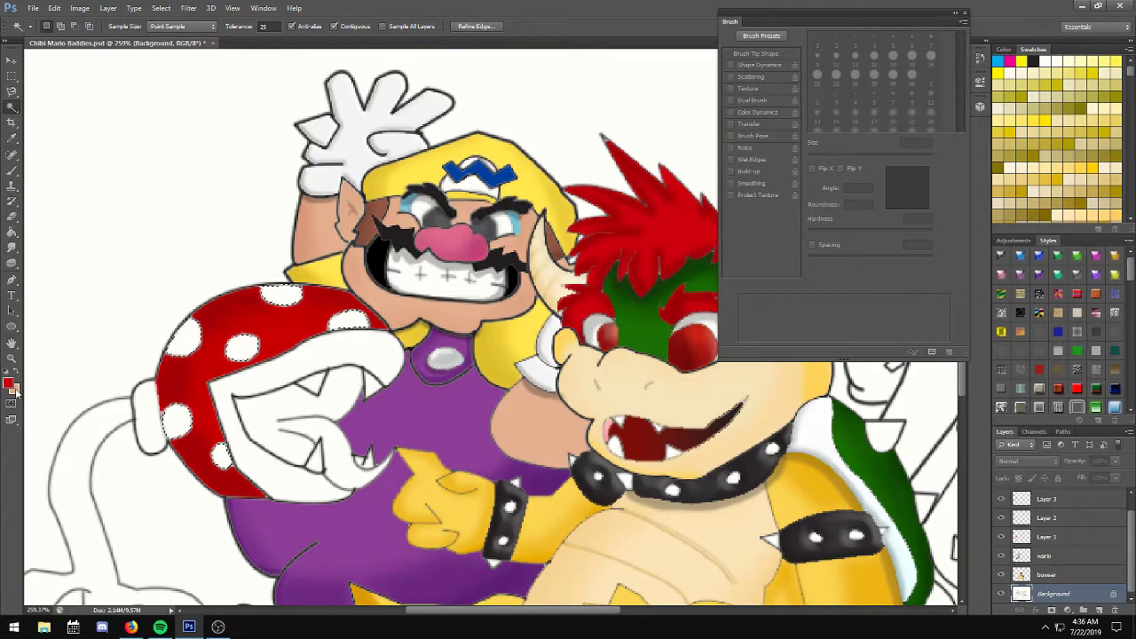
Set the foreground colour to white and switch to the Paint Bucket.
{"action": "left_click", "coordinate": [11, 385]}
{"action": "left_click", "coordinate": [447, 58]}
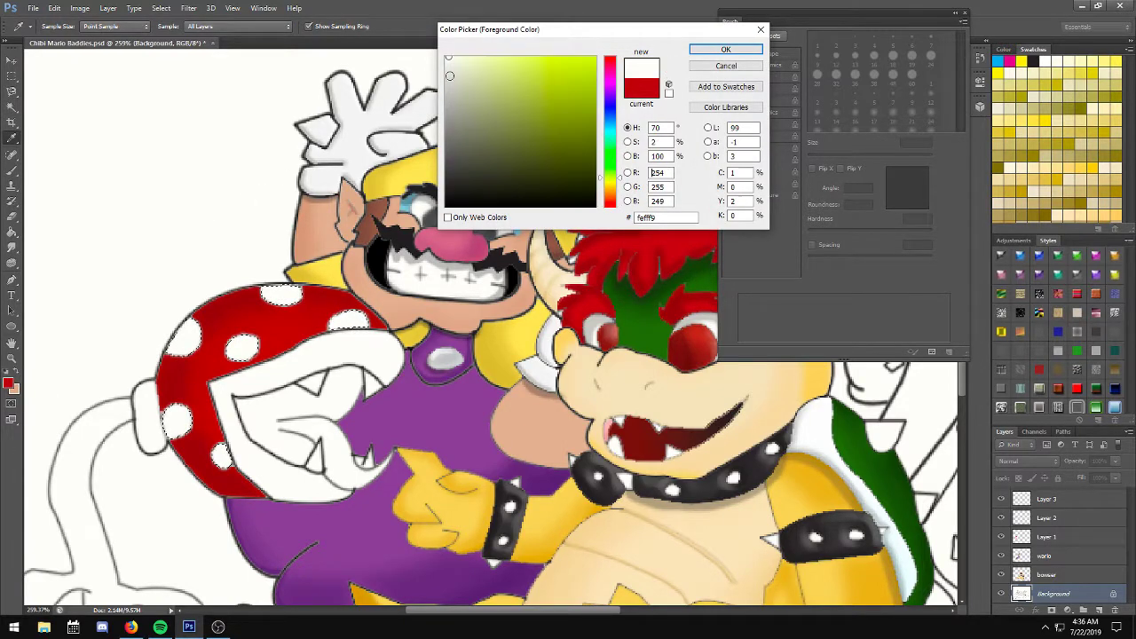
{"action": "left_click", "coordinate": [725, 49]}
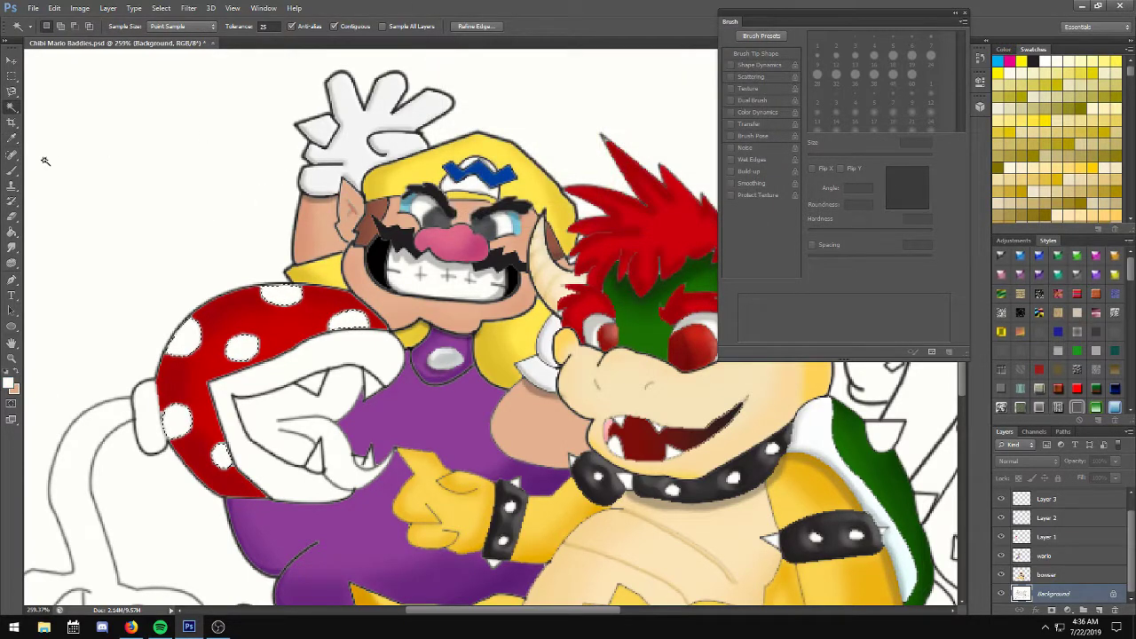
{"action": "key", "text": "w"}
{"action": "left_click", "coordinate": [12, 232]}
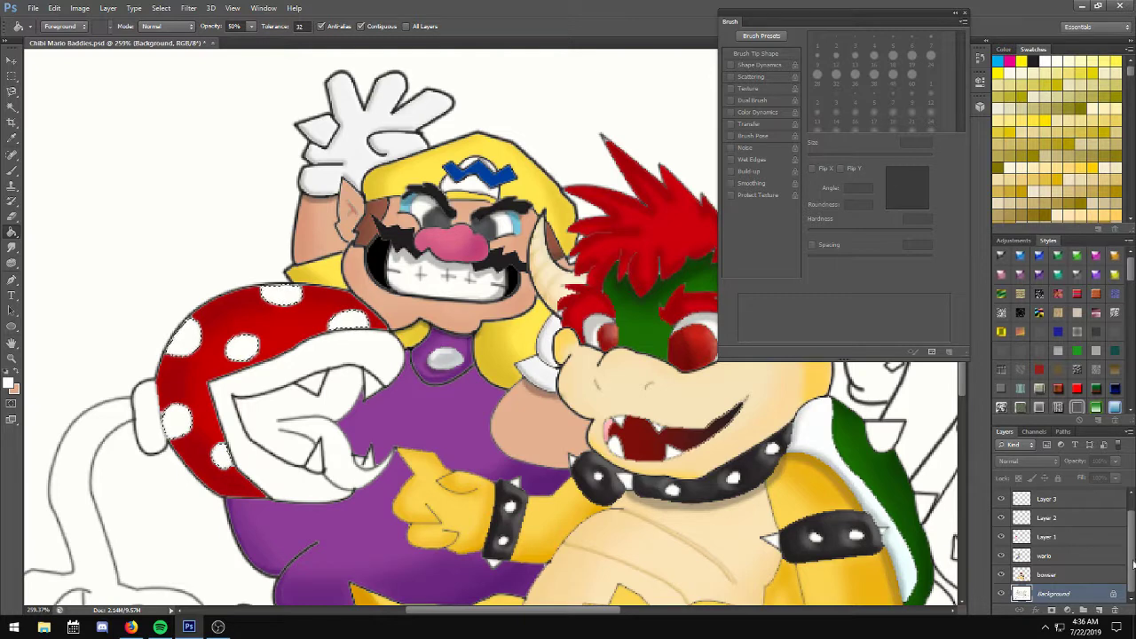
Add Layer 5 above Layer 4 and set the Paint Bucket opacity to 67%.
{"action": "key", "text": "ctrl+shift+alt+n"}
{"action": "left_click", "coordinate": [1084, 507]}
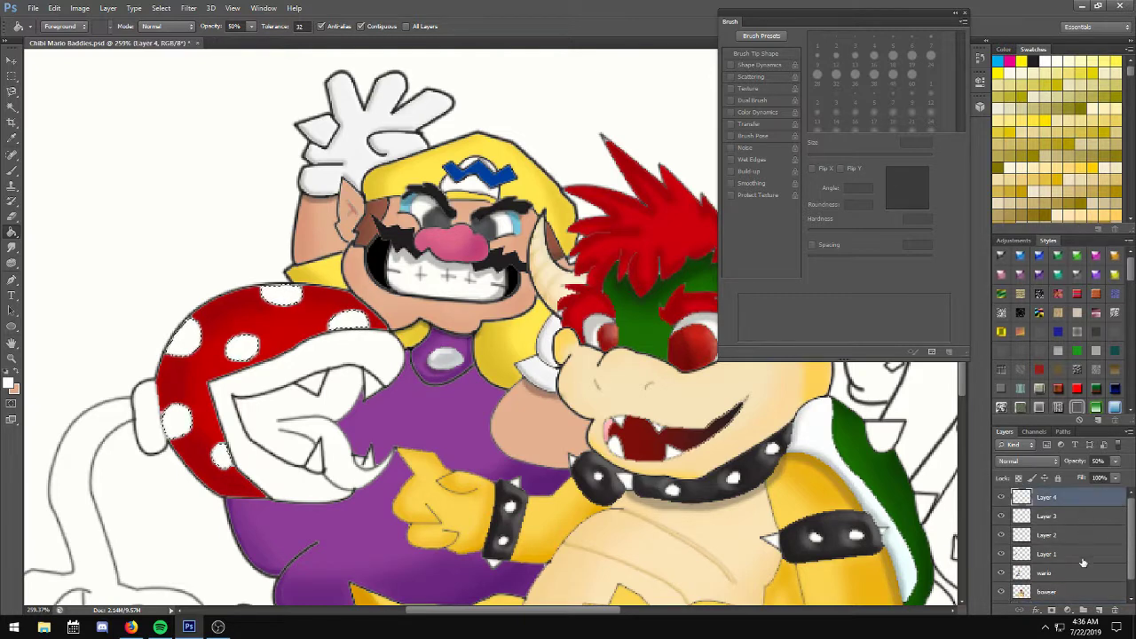
{"action": "left_click", "coordinate": [1097, 609]}
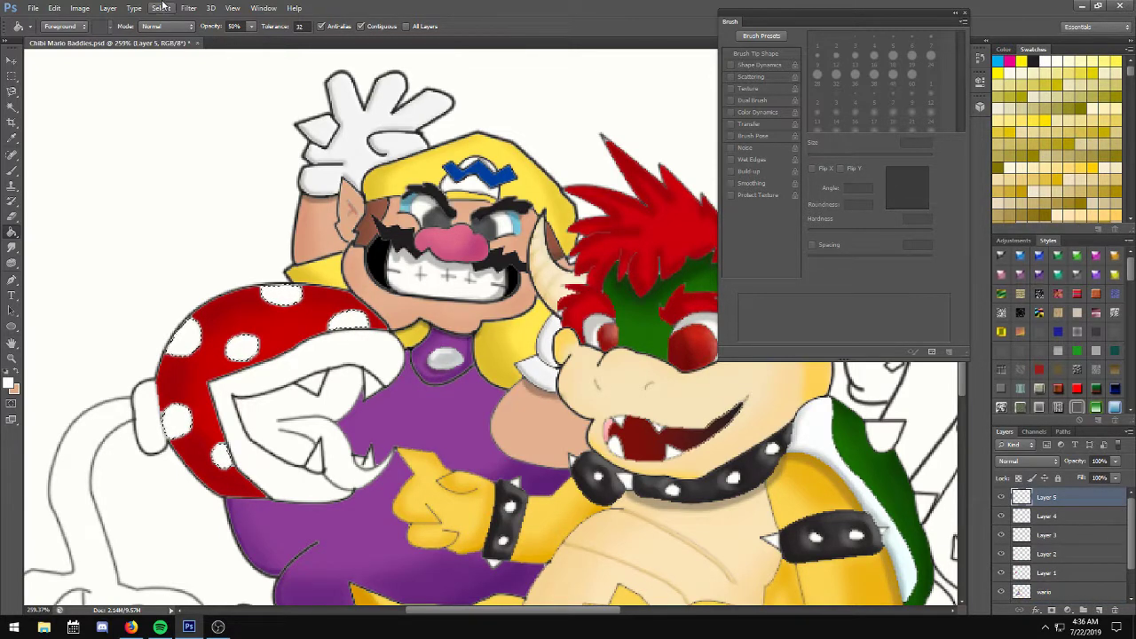
{"action": "left_click", "coordinate": [252, 27]}
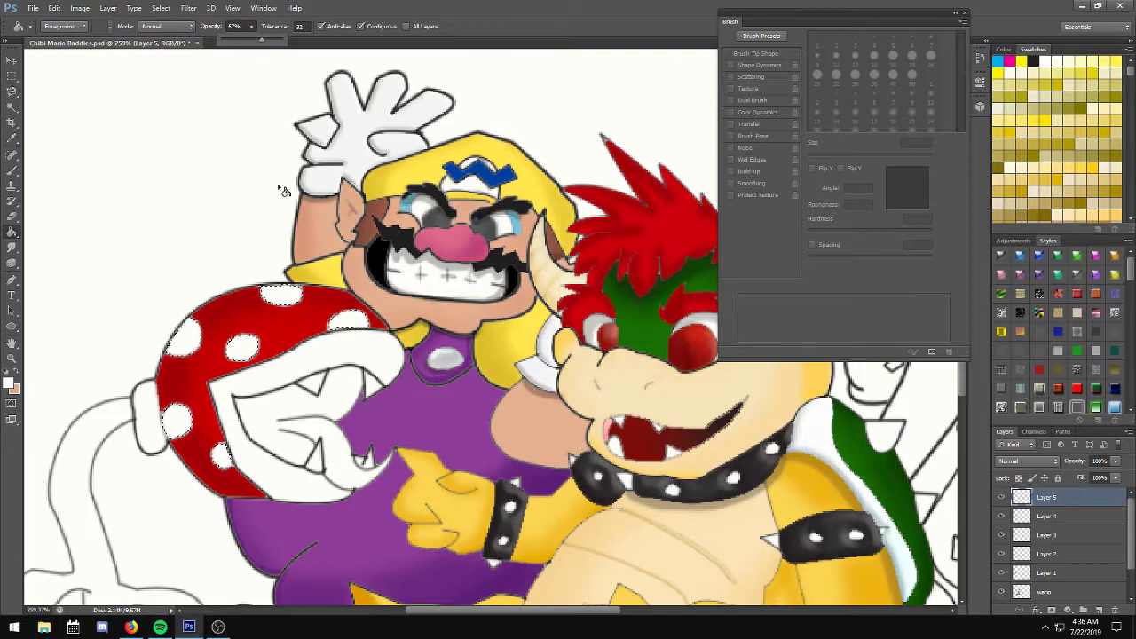
{"action": "left_click_drag", "start_coordinate": [282, 190], "coordinate": [296, 270]}
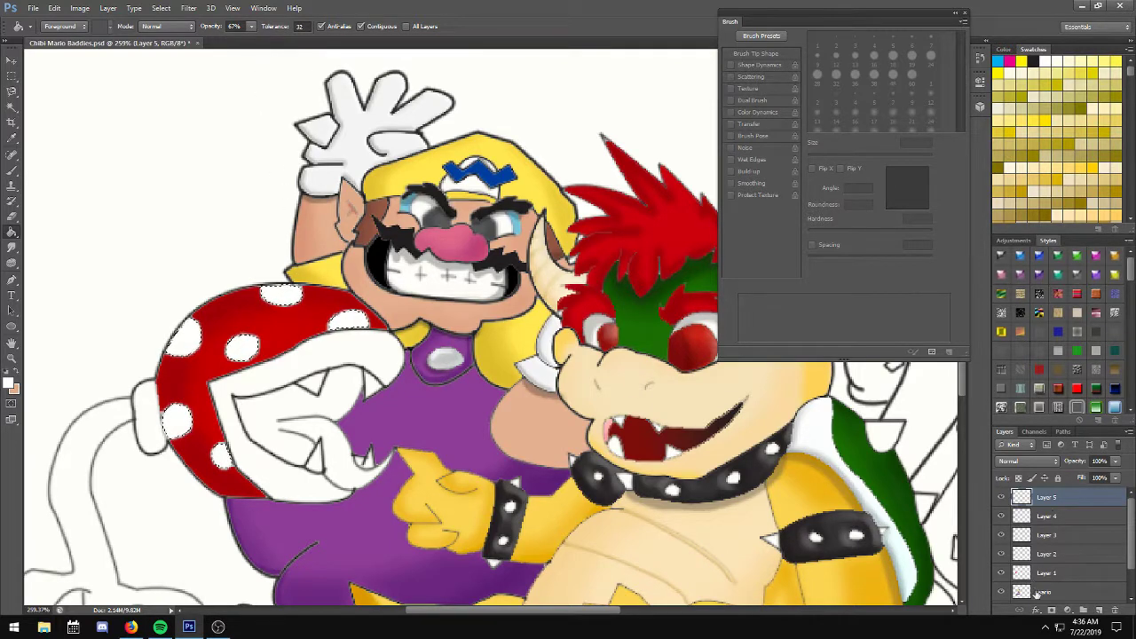
{"action": "left_click", "coordinate": [1035, 610]}
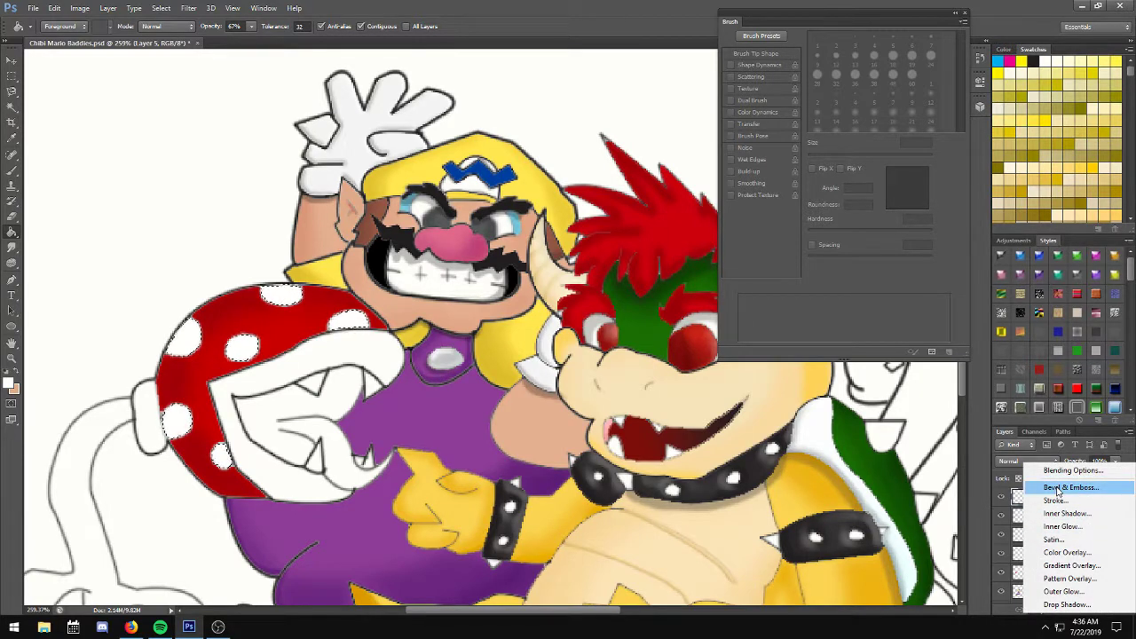
Apply a shallow Bevel & Emboss to Layer 5 and set its opacity to 75%.
{"action": "left_click", "coordinate": [1057, 489]}
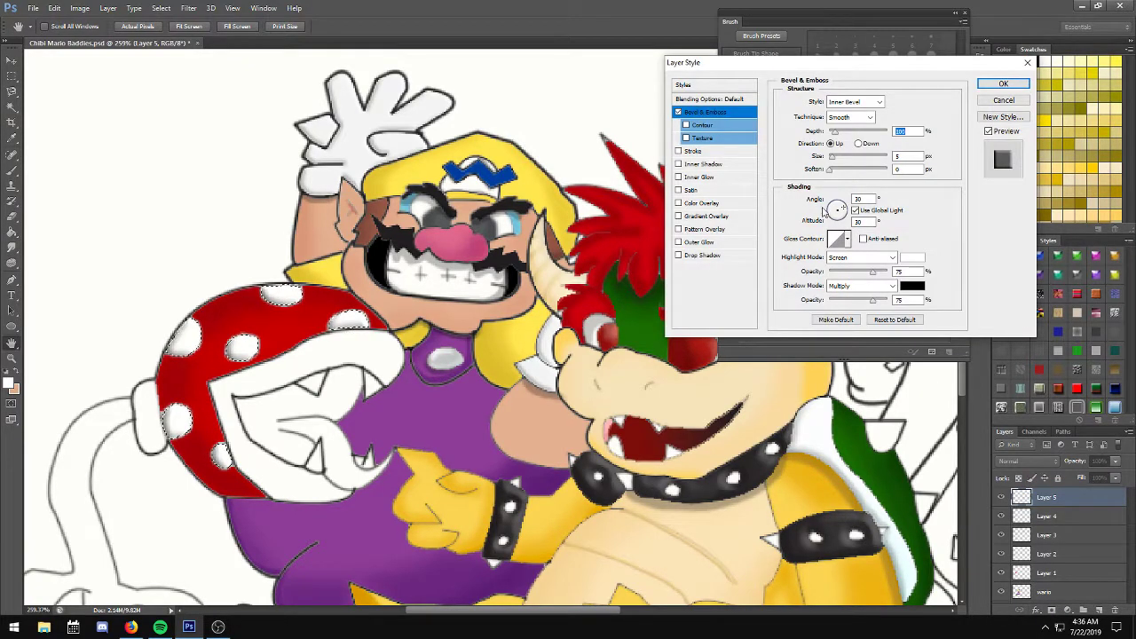
{"action": "left_click_drag", "start_coordinate": [835, 132], "coordinate": [833, 158]}
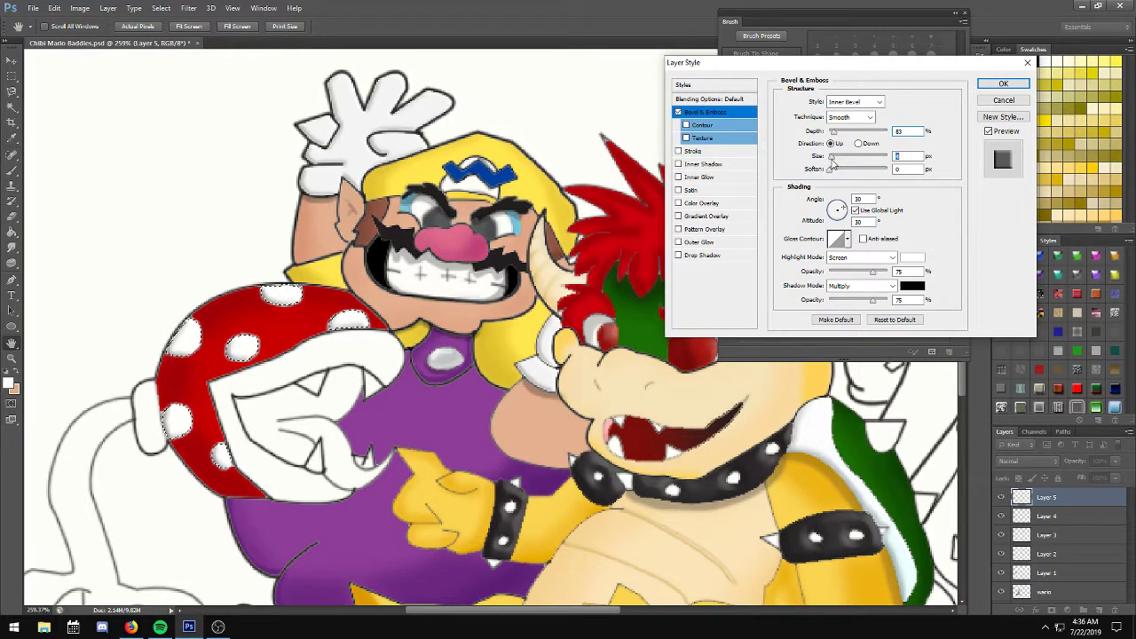
{"action": "left_click", "coordinate": [985, 84]}
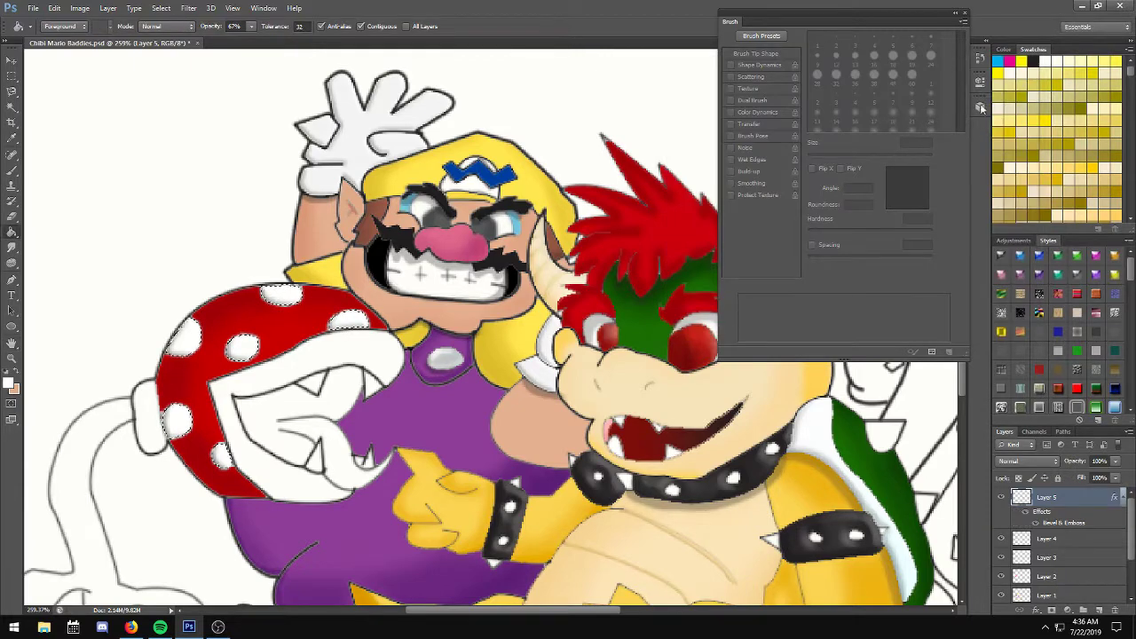
{"action": "left_click_drag", "start_coordinate": [1116, 465], "coordinate": [1101, 478]}
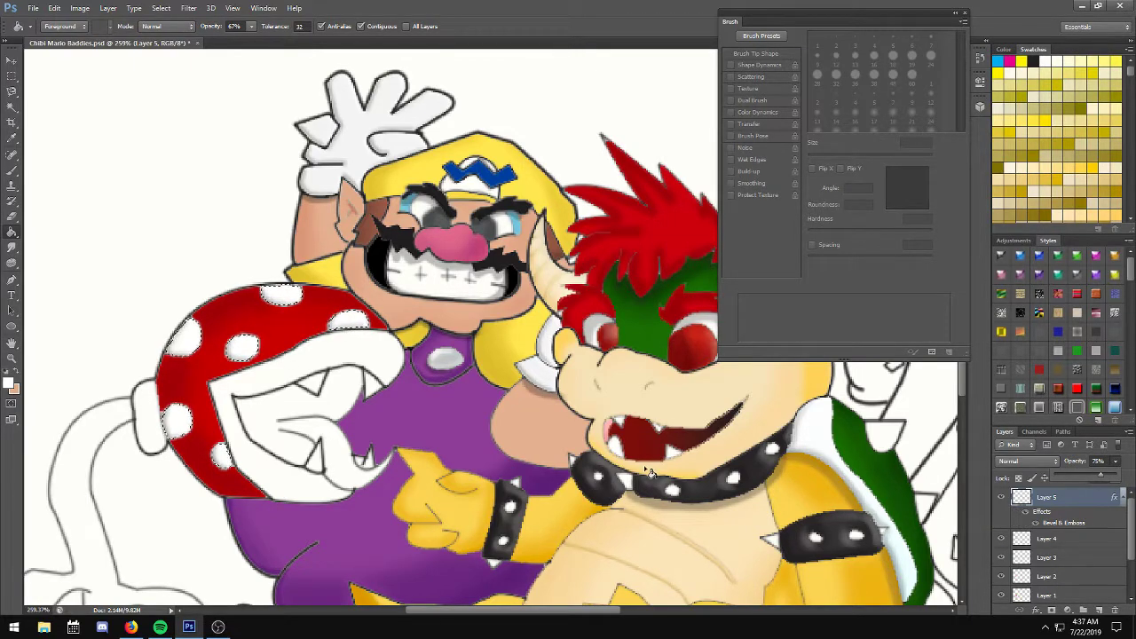
{"action": "left_click", "coordinate": [1102, 478]}
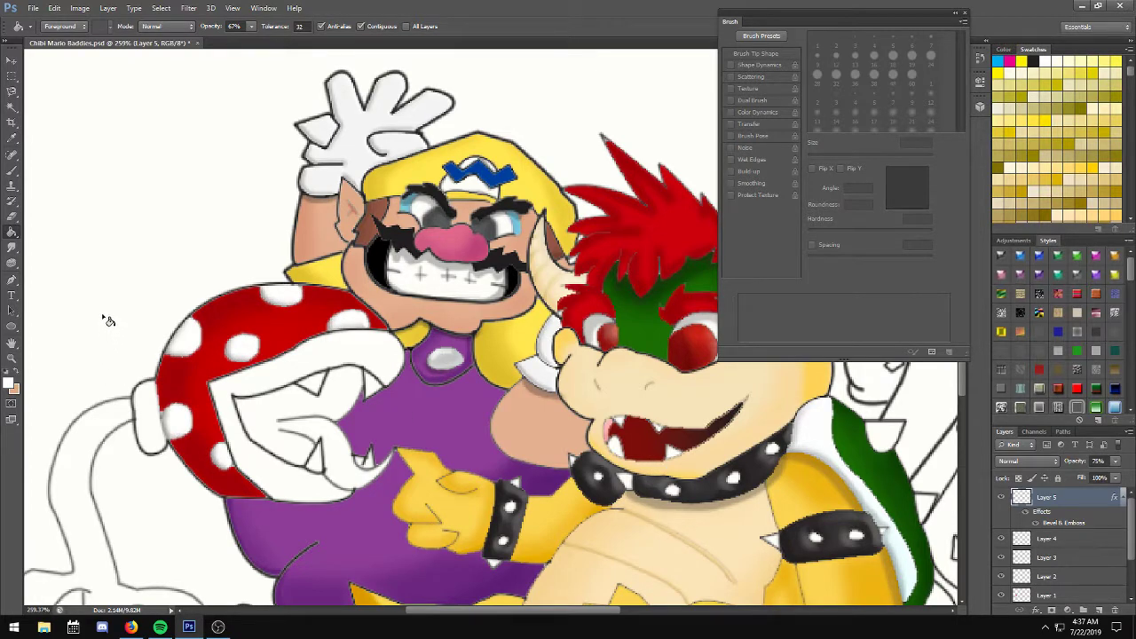
{"action": "left_click", "coordinate": [11, 106]}
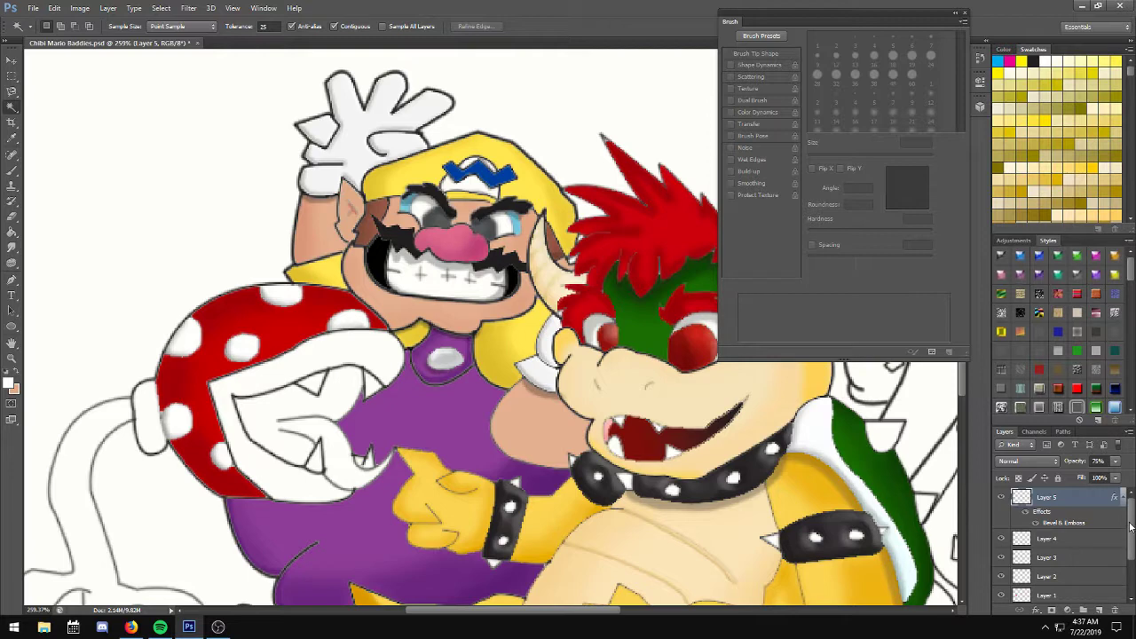
Select the Piranha Plant's mouth, add Layer 6 with 90% fill opacity, and apply a shaded silver style.
{"action": "left_click_drag", "start_coordinate": [1129, 526], "coordinate": [1129, 577]}
{"action": "left_click", "coordinate": [1071, 593]}
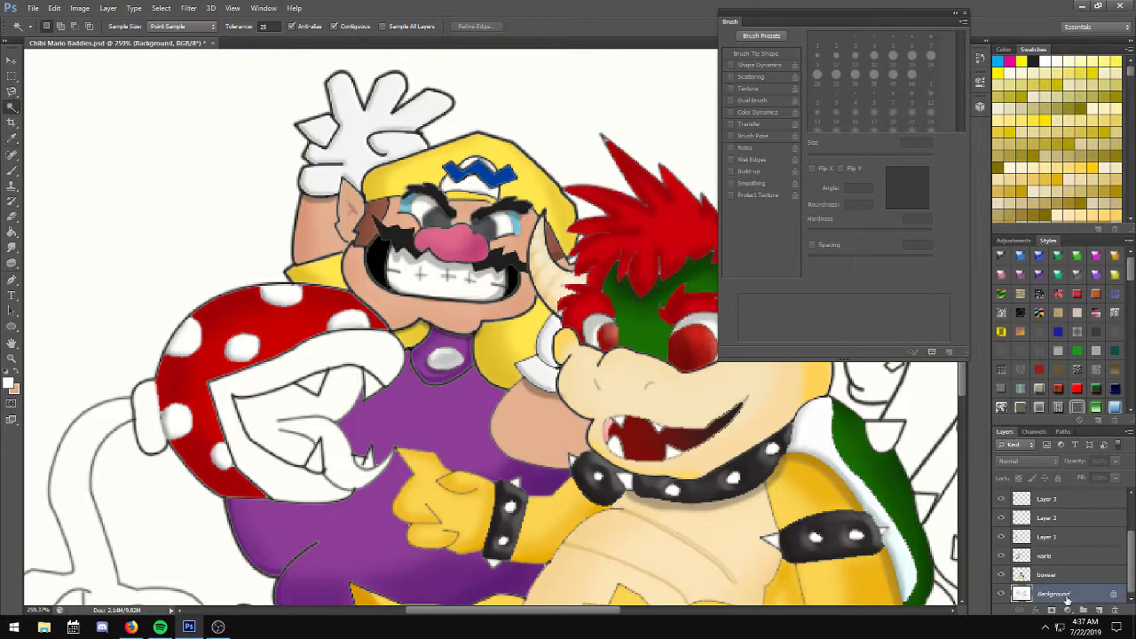
{"action": "left_click", "coordinate": [375, 357]}
{"action": "left_click_drag", "start_coordinate": [1130, 555], "coordinate": [1130, 505]}
{"action": "left_click", "coordinate": [1061, 498]}
{"action": "left_click", "coordinate": [1101, 611]}
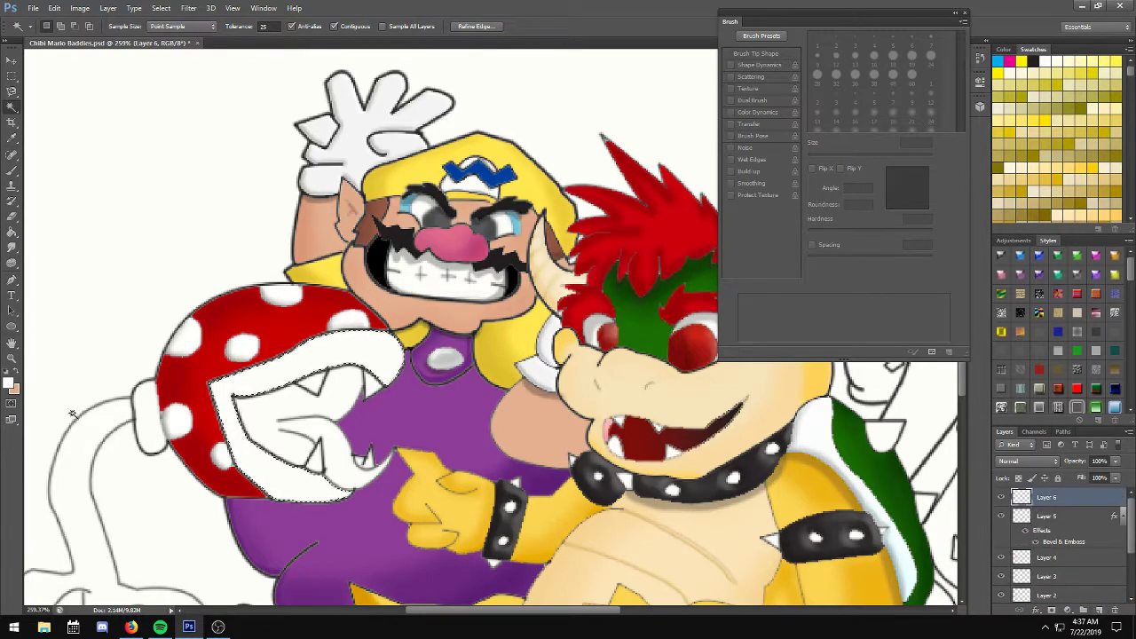
{"action": "left_click", "coordinate": [12, 233]}
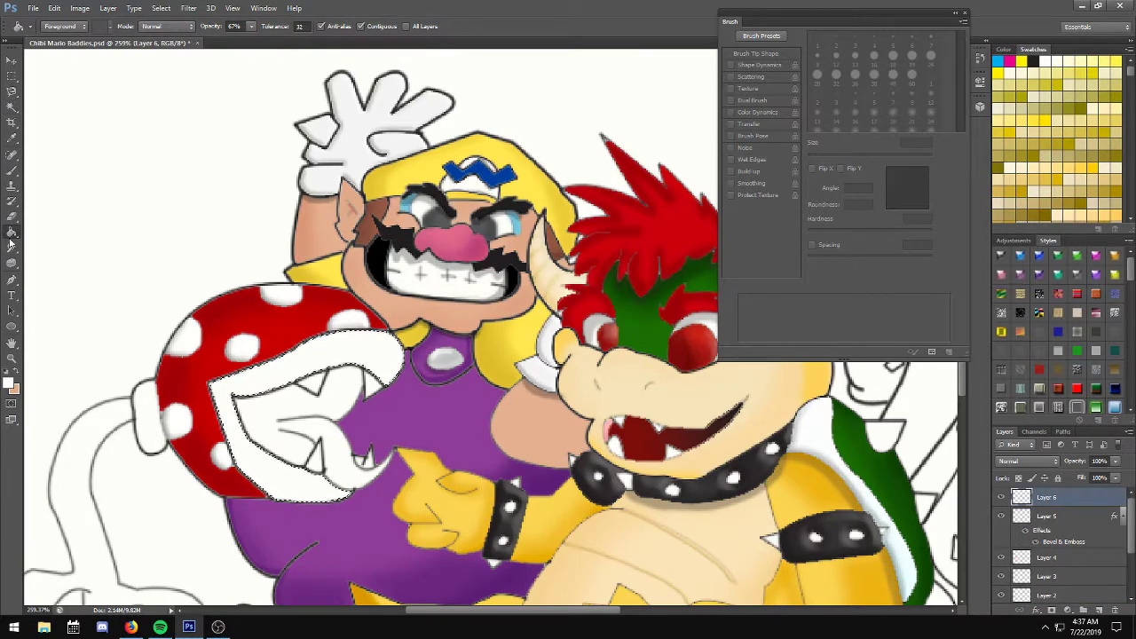
{"action": "key", "text": "9"}
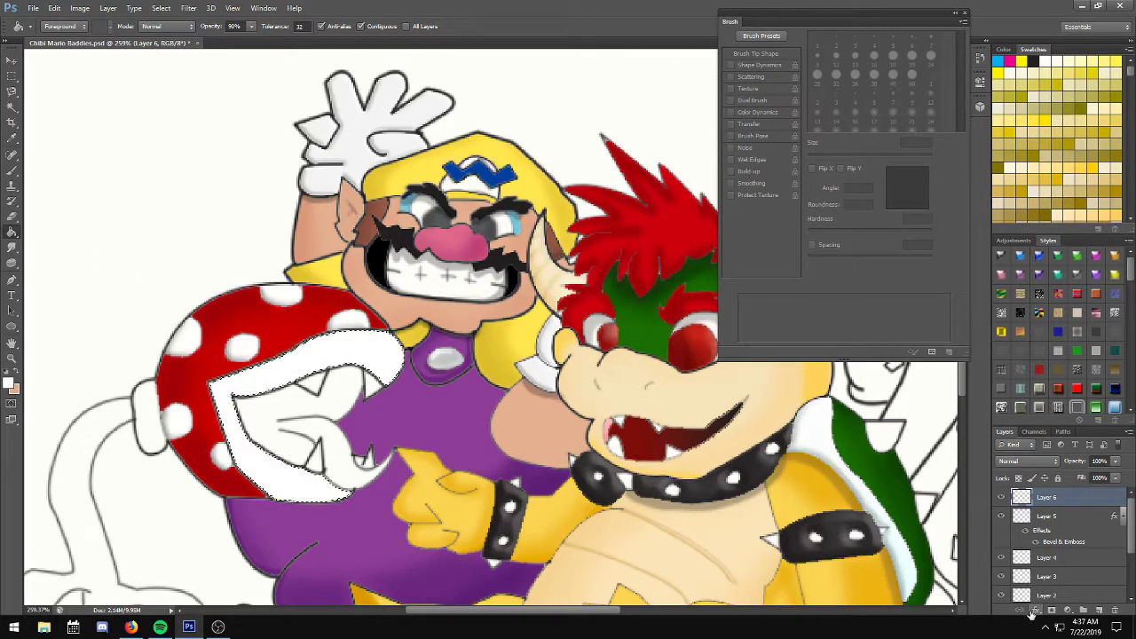
{"action": "left_click", "coordinate": [1076, 275]}
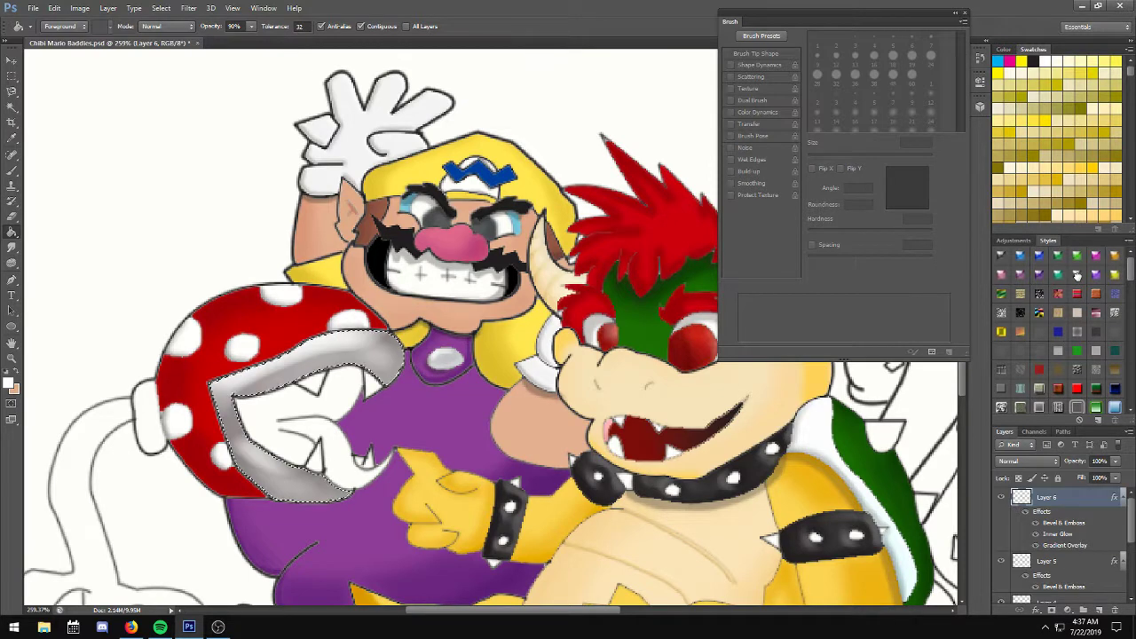
Reduce Layer 6's Bevel & Emboss depth, then fill the lip white on a new layer.
{"action": "double_click", "coordinate": [1047, 497]}
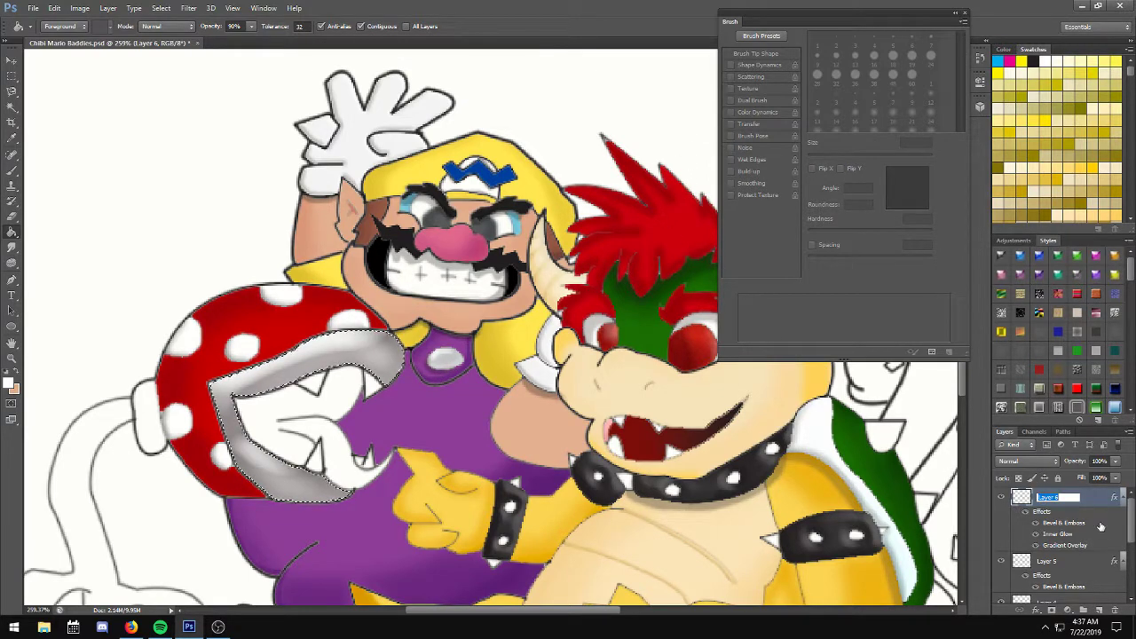
{"action": "double_click", "coordinate": [1042, 511]}
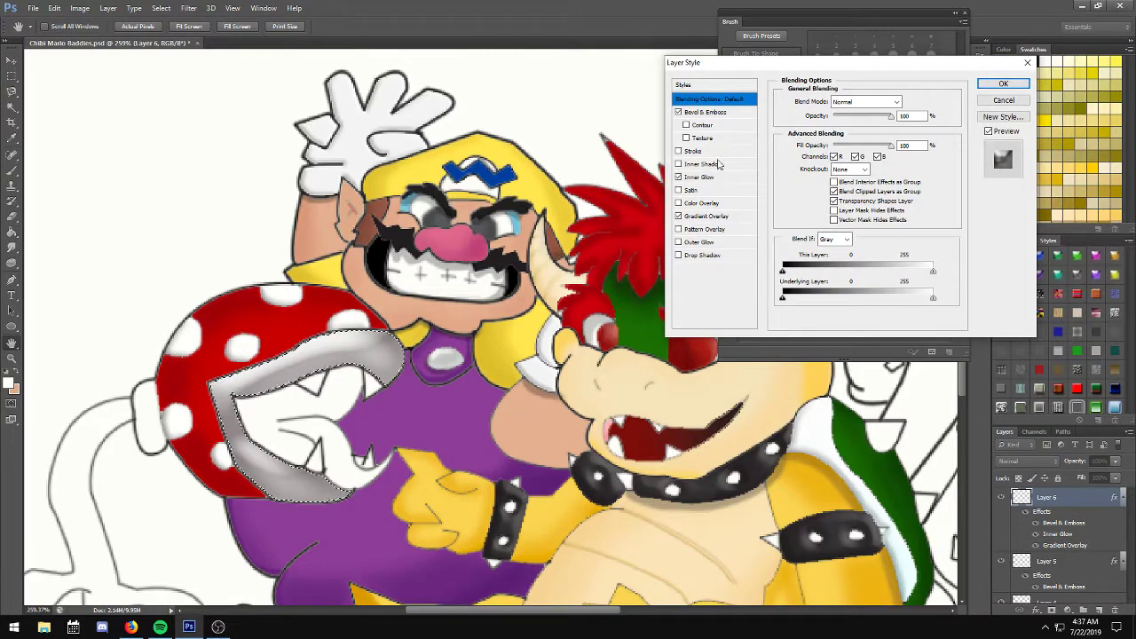
{"action": "left_click", "coordinate": [715, 114]}
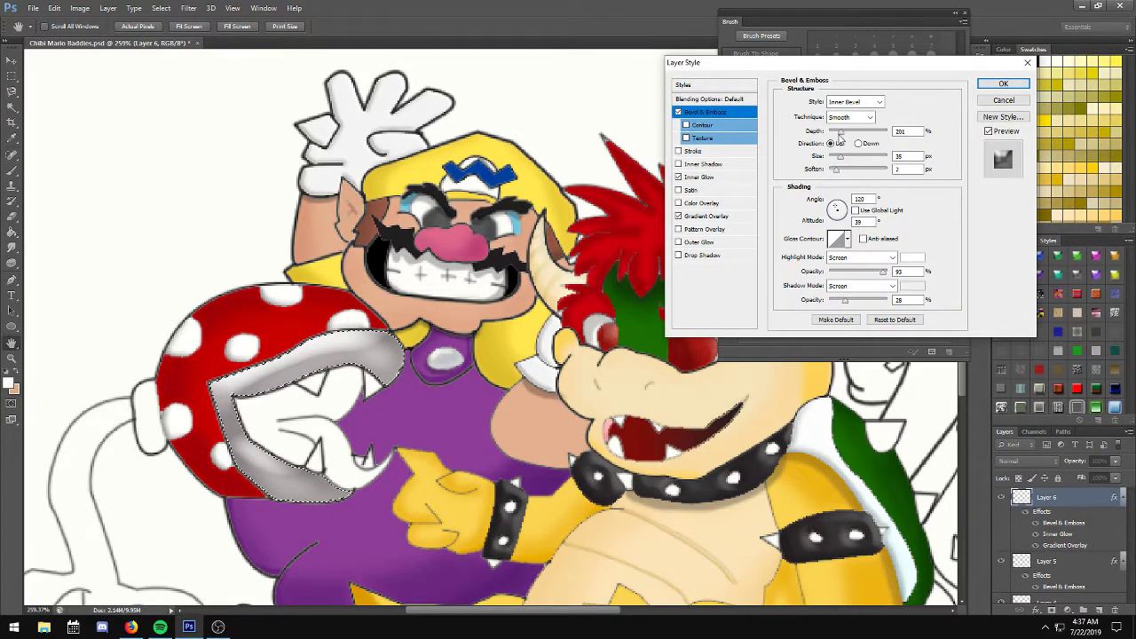
{"action": "mouse_move", "coordinate": [839, 135]}
{"action": "left_mouse_down"}
{"action": "mouse_move", "coordinate": [829, 138]}
{"action": "mouse_move", "coordinate": [834, 159]}
{"action": "left_mouse_up"}
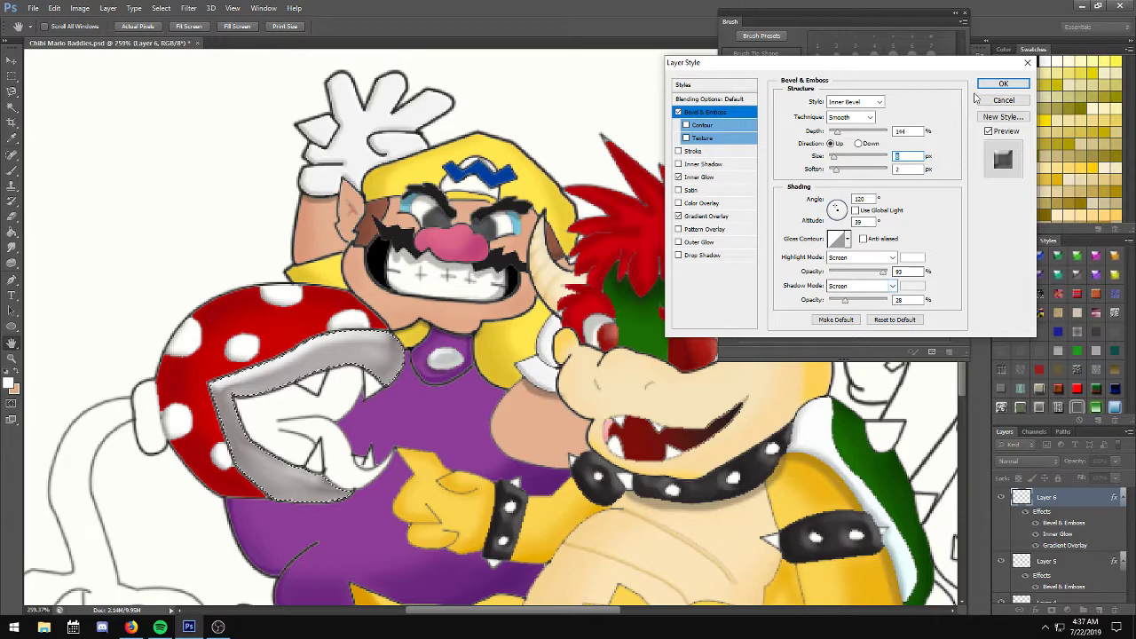
{"action": "left_click", "coordinate": [1003, 83]}
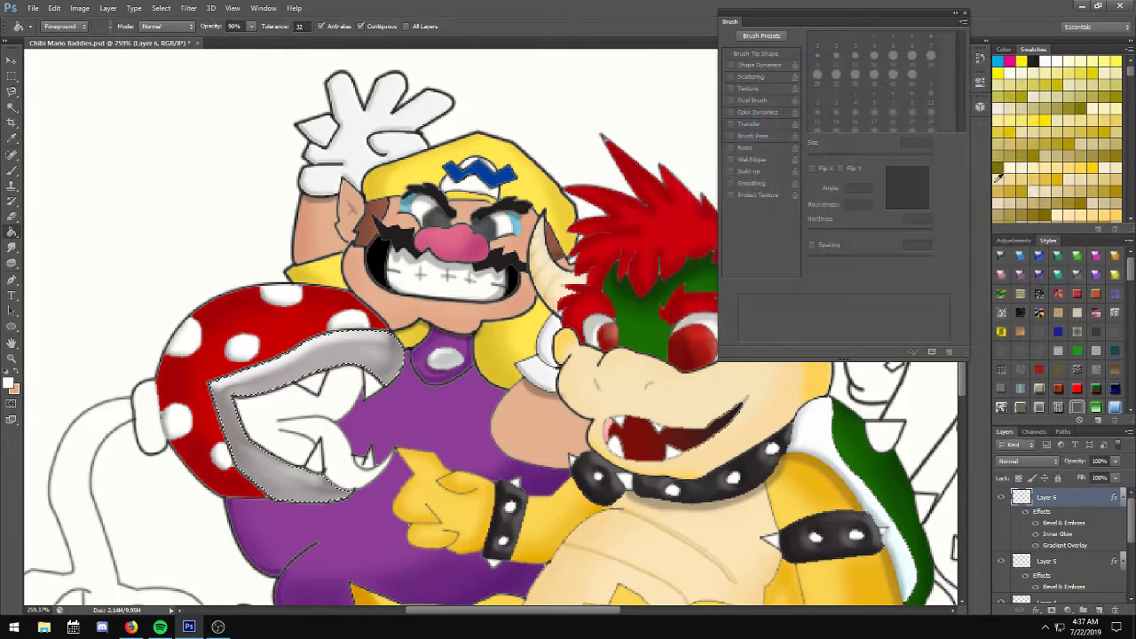
{"action": "left_click", "coordinate": [1098, 611]}
{"action": "left_click", "coordinate": [388, 353]}
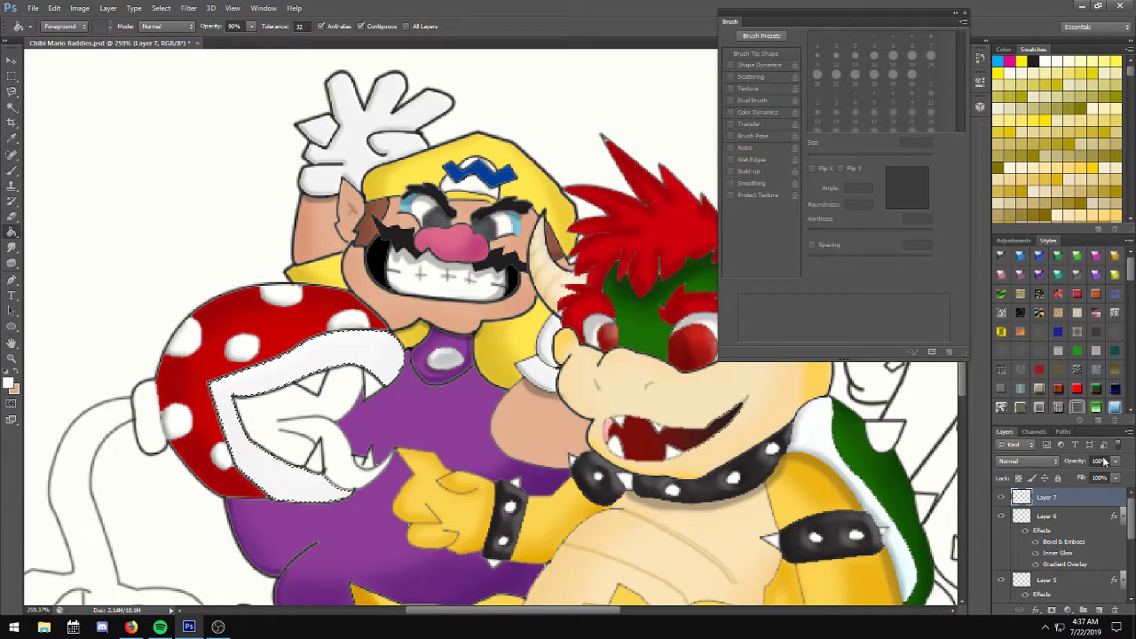
Halve Layer 7's opacity and add Layer 8 filled white on the lip in Color mode.
{"action": "left_click_drag", "start_coordinate": [1115, 461], "coordinate": [1088, 477]}
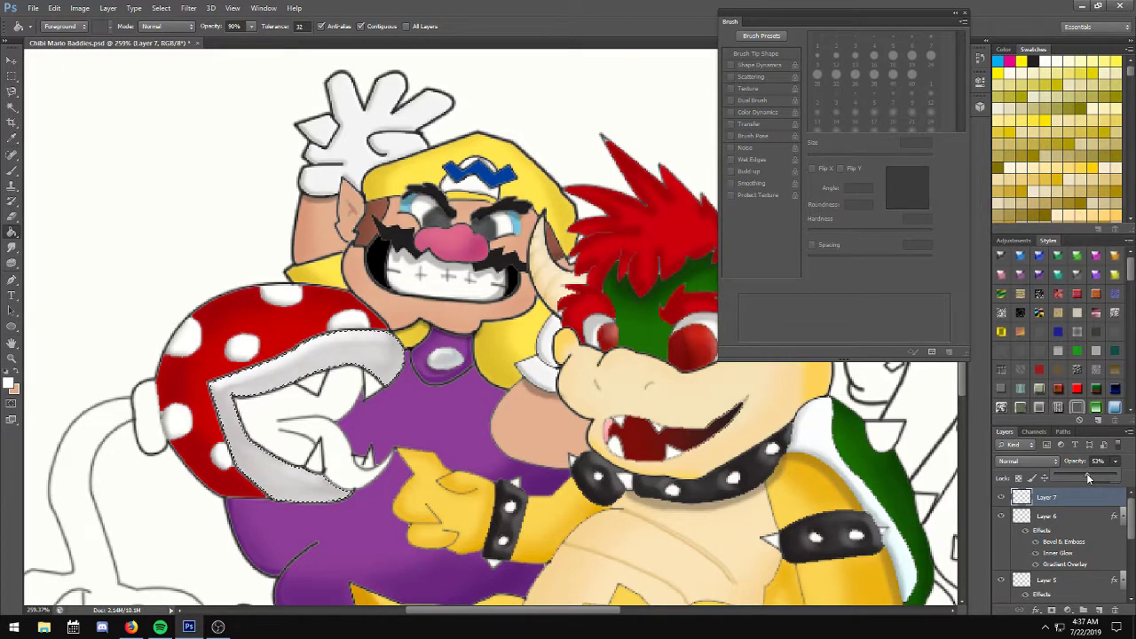
{"action": "left_click", "coordinate": [1099, 610]}
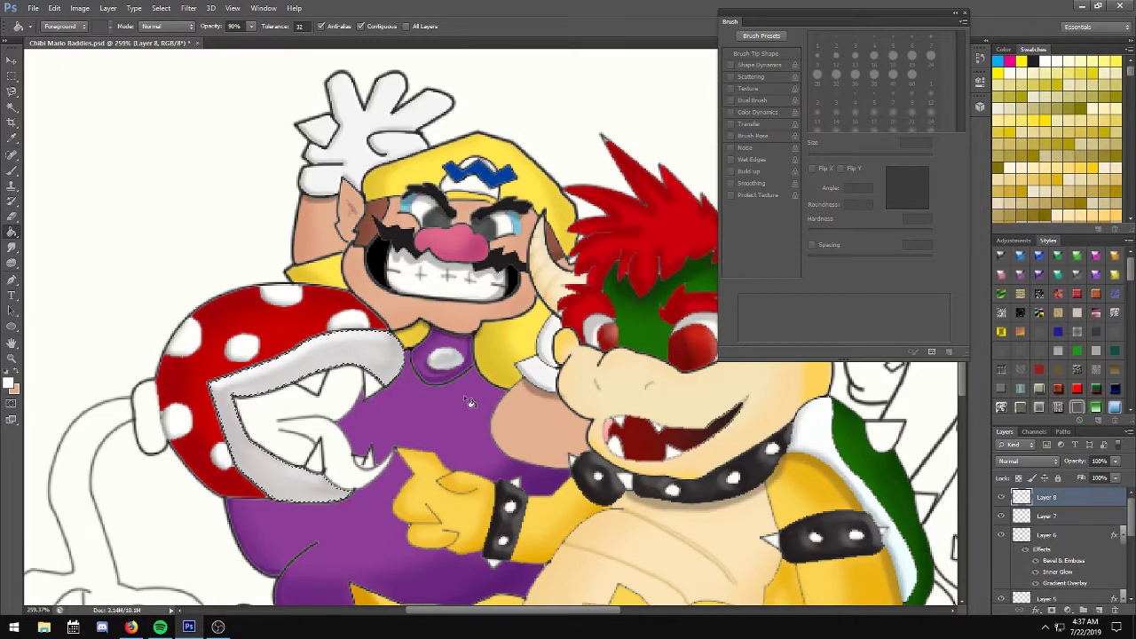
{"action": "left_click", "coordinate": [391, 353]}
{"action": "left_click", "coordinate": [1012, 461]}
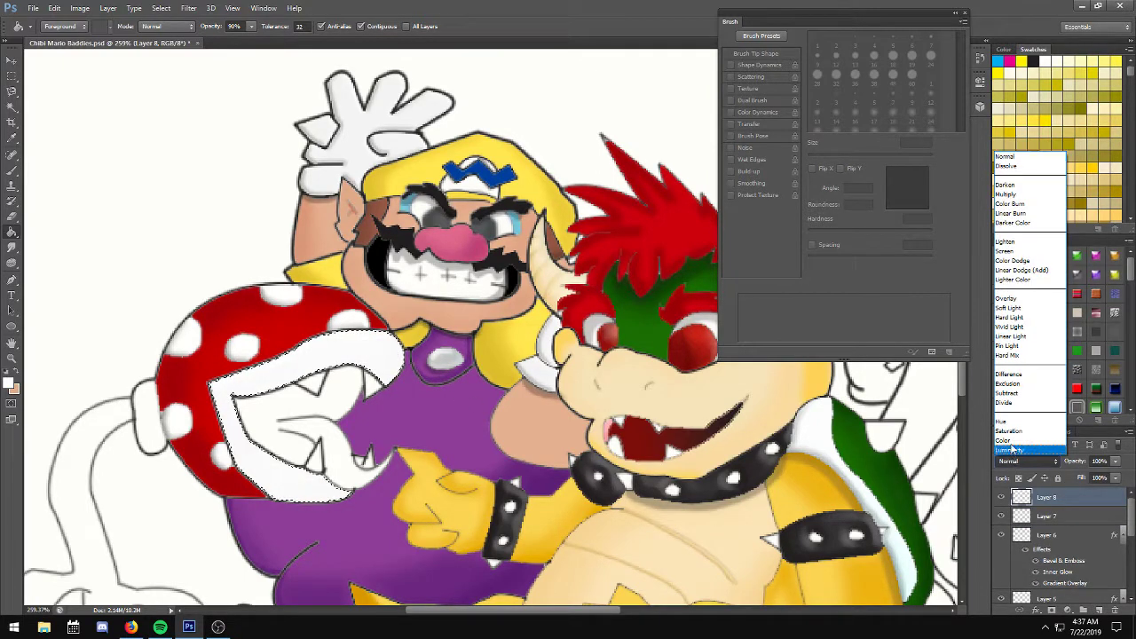
{"action": "left_click", "coordinate": [1016, 463]}
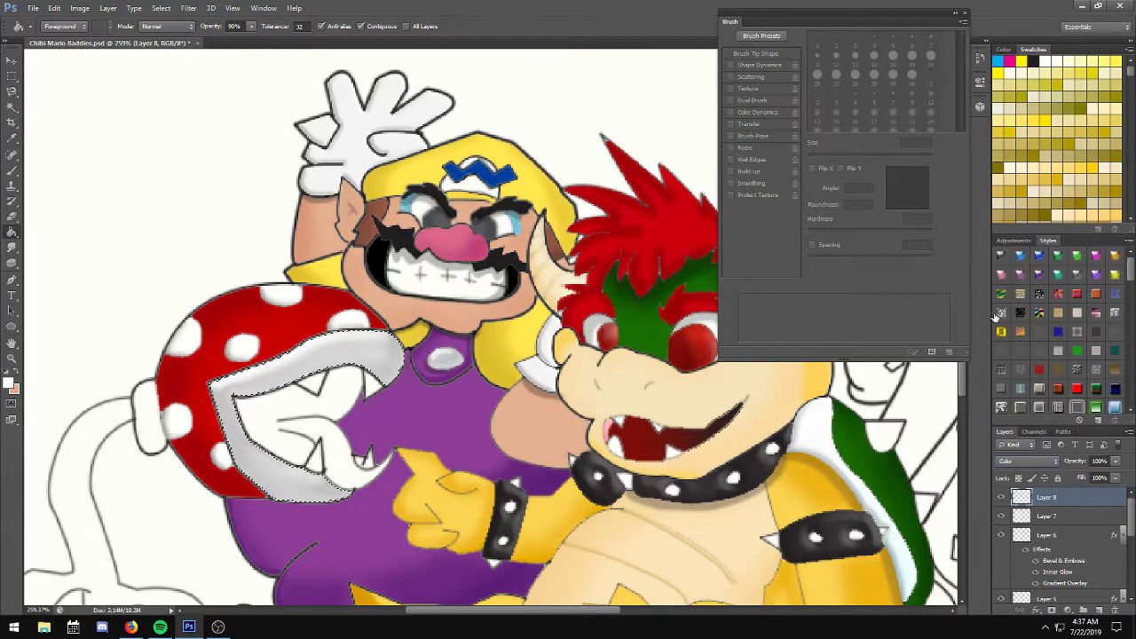
Fill the lip light grey on Layer 9, lower its fill and opacity, and deselect.
{"action": "left_click", "coordinate": [1098, 610]}
{"action": "left_click", "coordinate": [391, 359]}
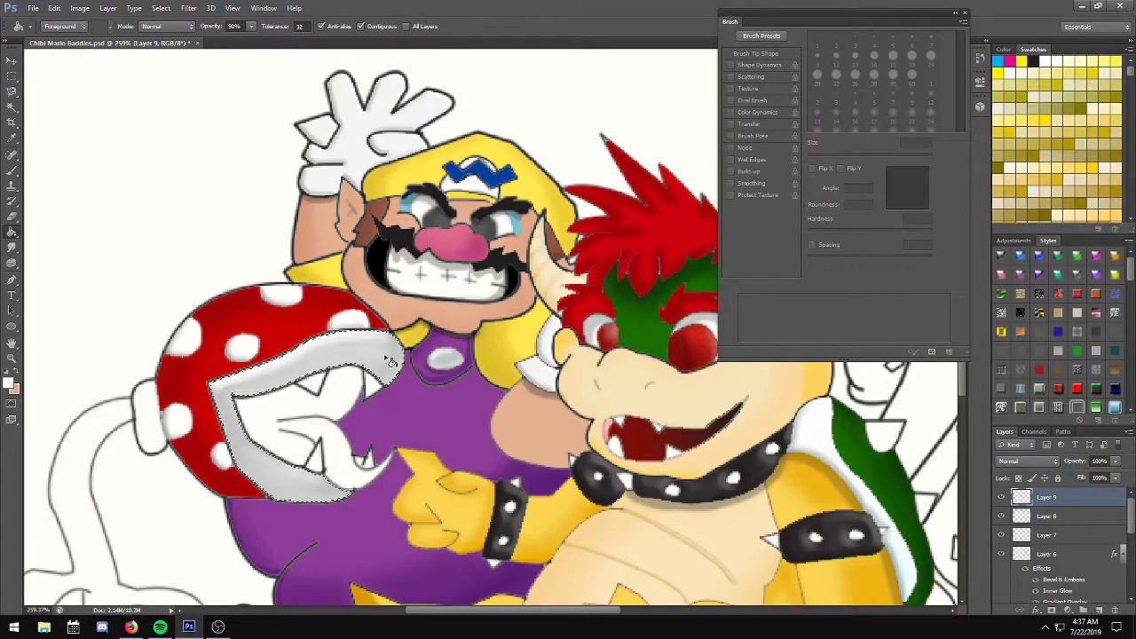
{"action": "left_click", "coordinate": [1115, 480]}
{"action": "left_click_drag", "start_coordinate": [1105, 494], "coordinate": [1091, 495]}
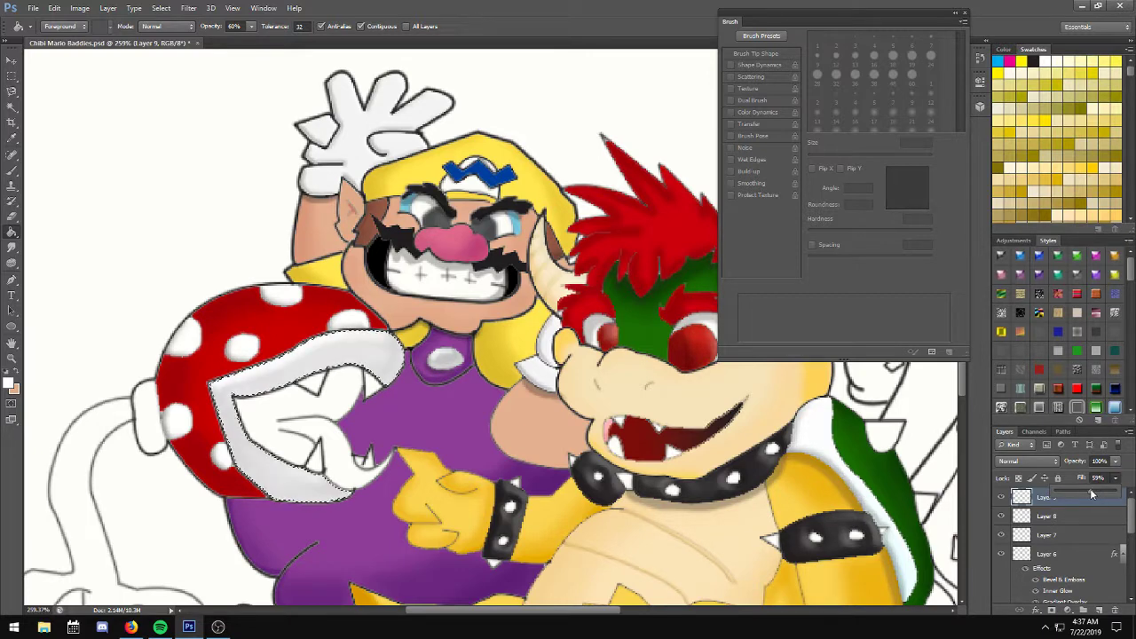
{"action": "left_click", "coordinate": [1115, 463]}
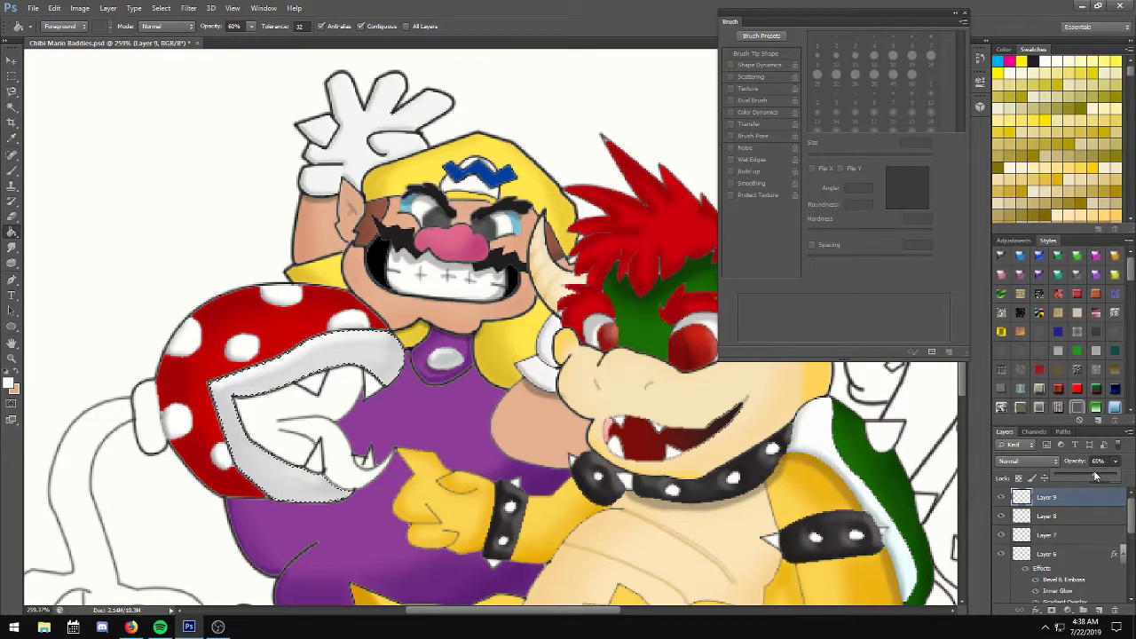
{"action": "key", "text": "ctrl+d"}
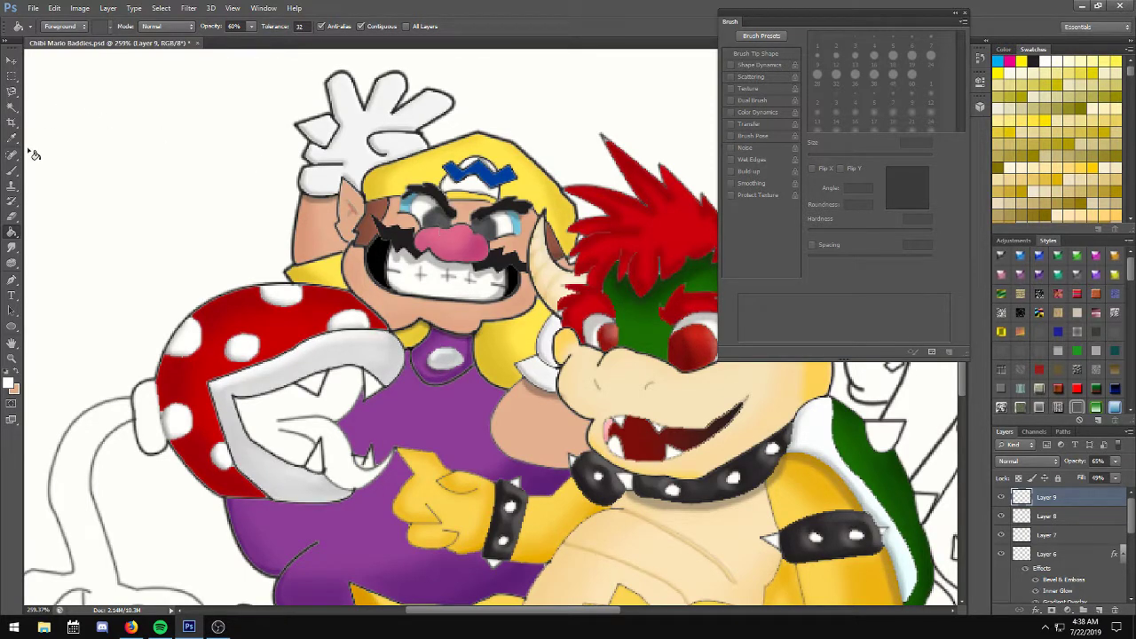
Hide wario, bowser and Background, Merge Visible into Layer 2, then show them again.
{"action": "left_click", "coordinate": [13, 106]}
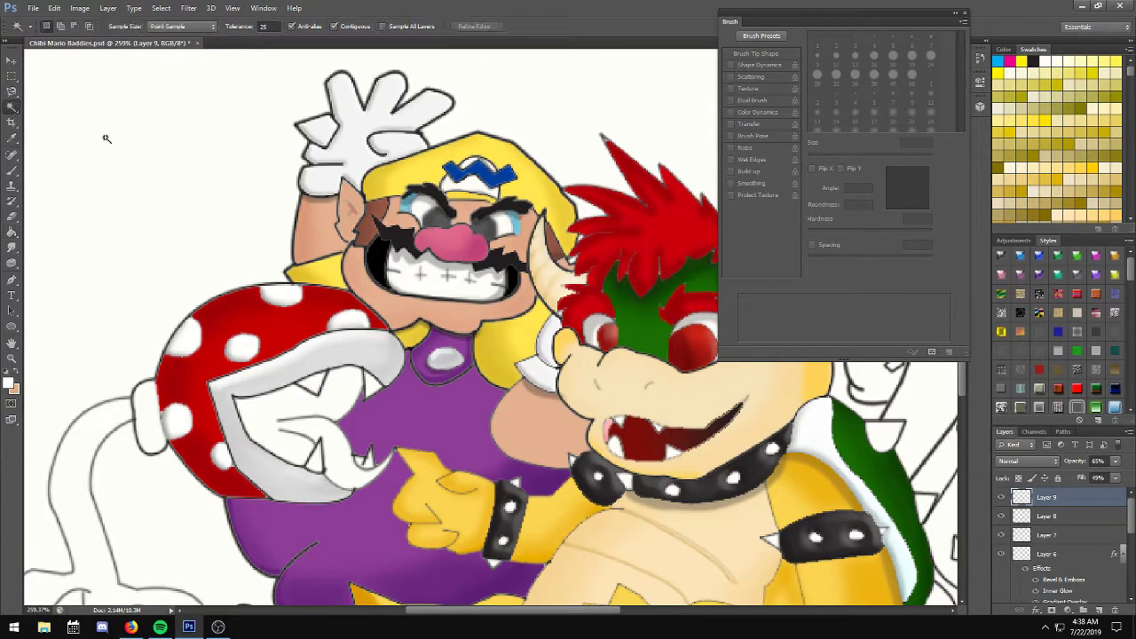
{"action": "left_click_drag", "start_coordinate": [1131, 519], "coordinate": [1127, 590]}
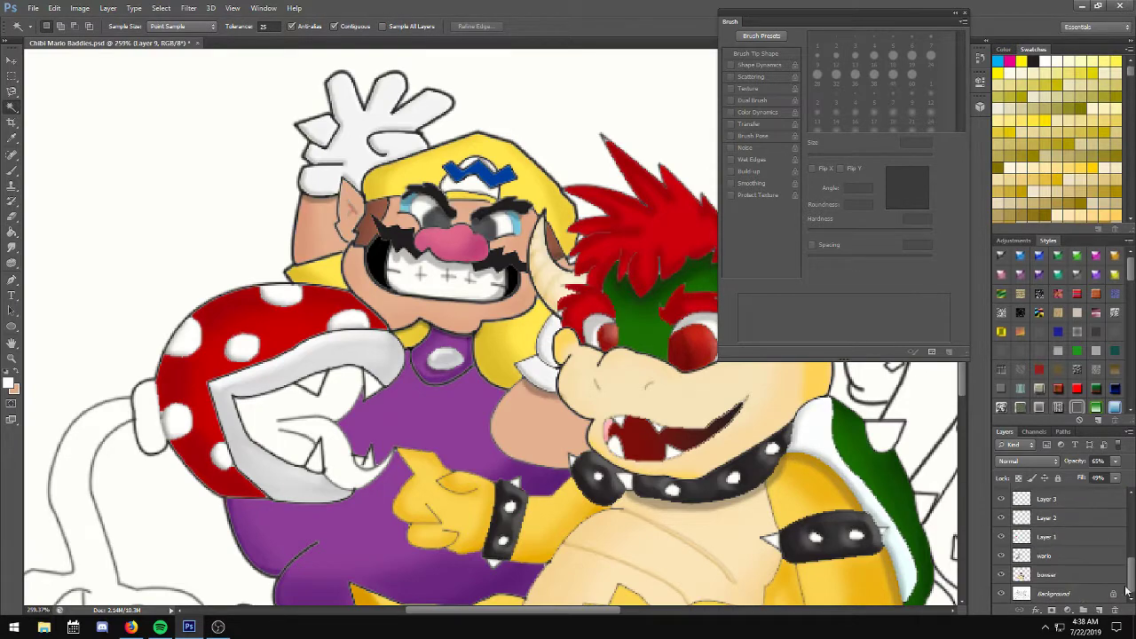
{"action": "left_click", "coordinate": [1001, 574]}
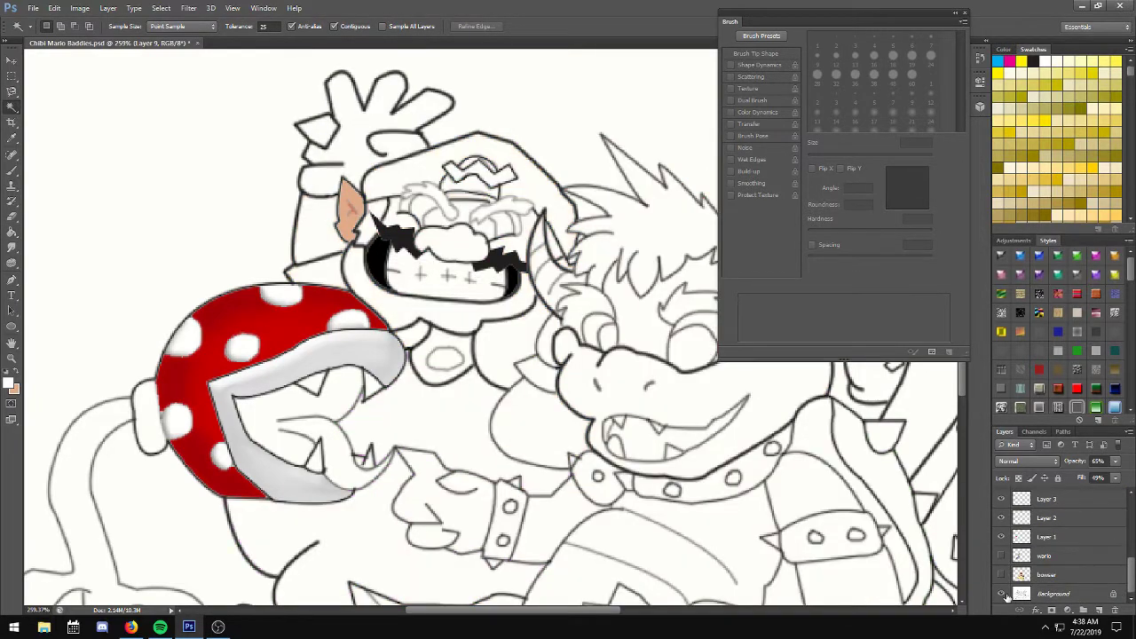
{"action": "left_click", "coordinate": [1001, 593]}
{"action": "left_click", "coordinate": [1059, 517]}
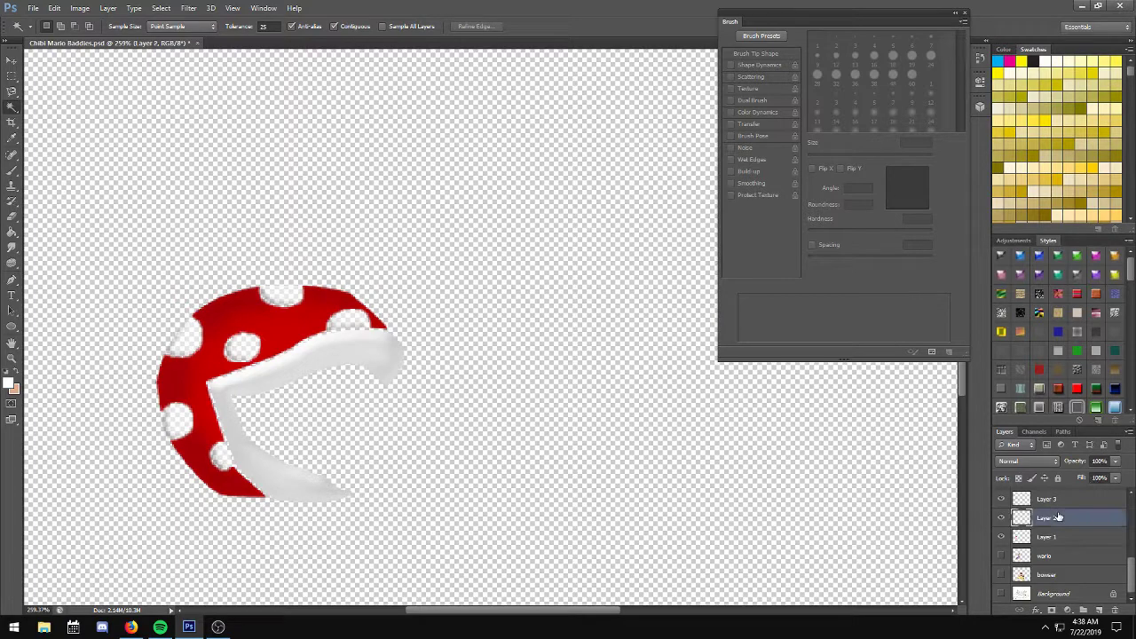
{"action": "right_click", "coordinate": [1059, 517]}
{"action": "left_click", "coordinate": [1025, 339]}
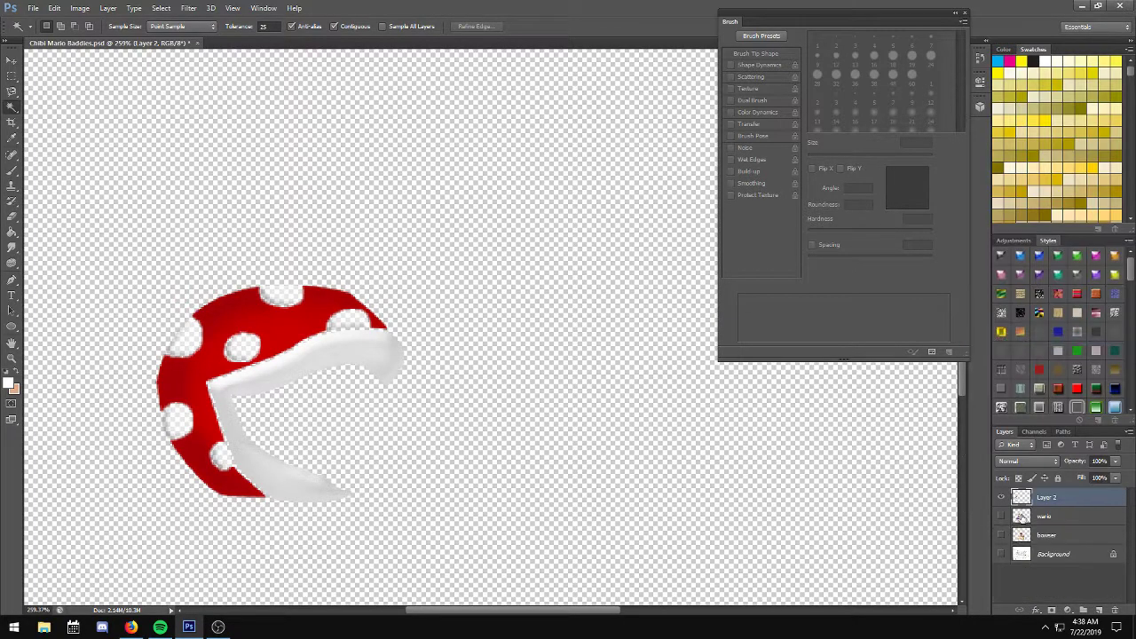
{"action": "left_click", "coordinate": [1001, 515]}
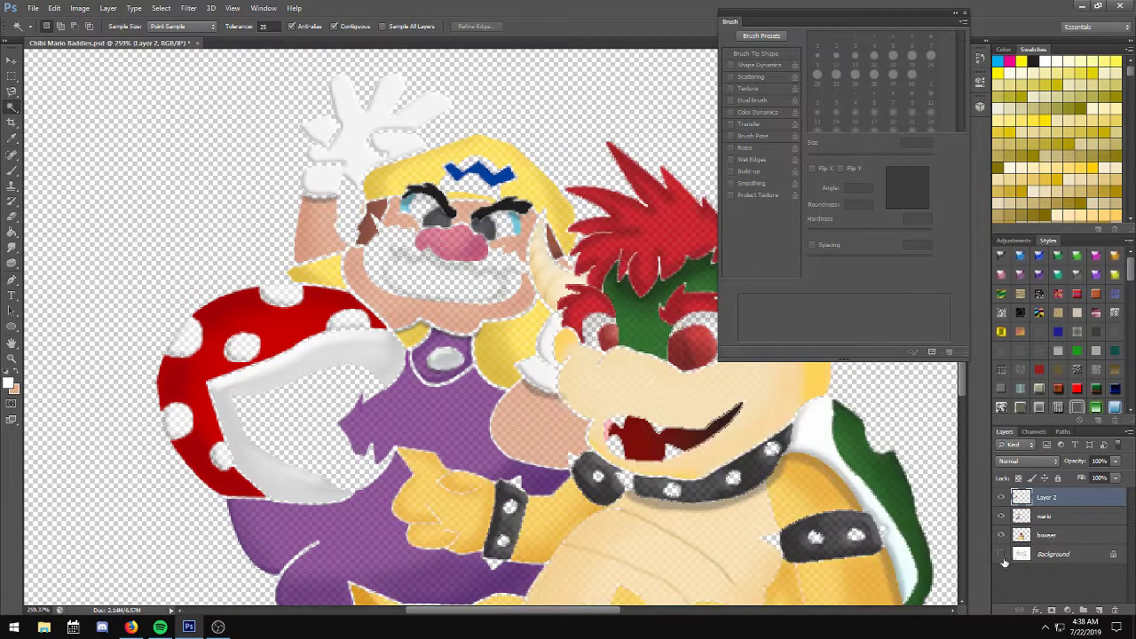
{"action": "left_click", "coordinate": [1002, 554]}
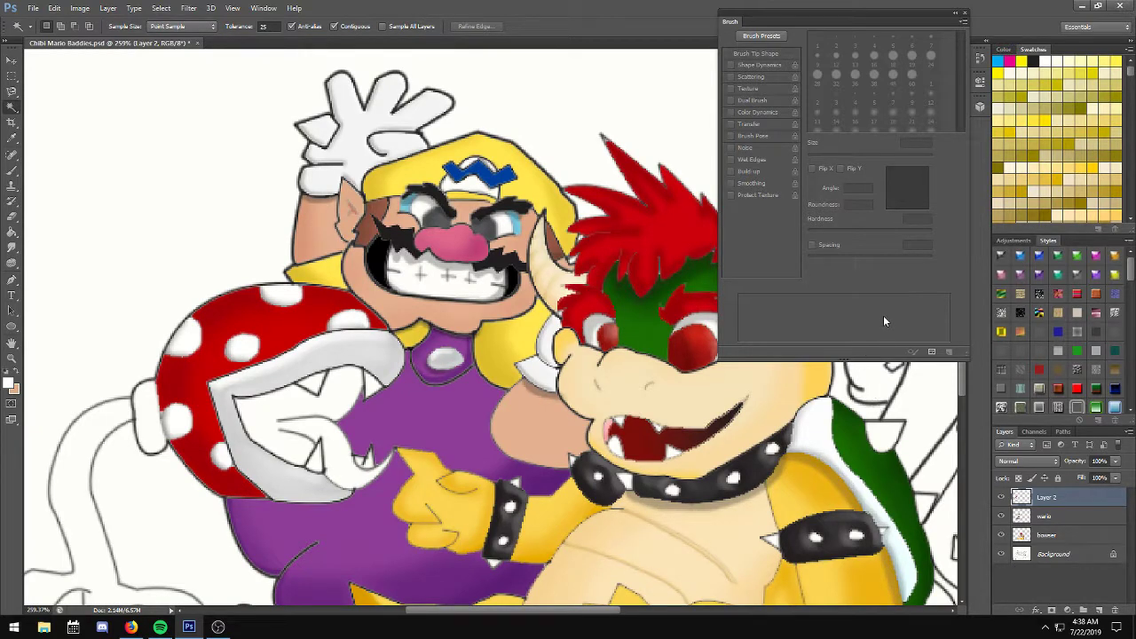
{"action": "left_click", "coordinate": [1064, 555]}
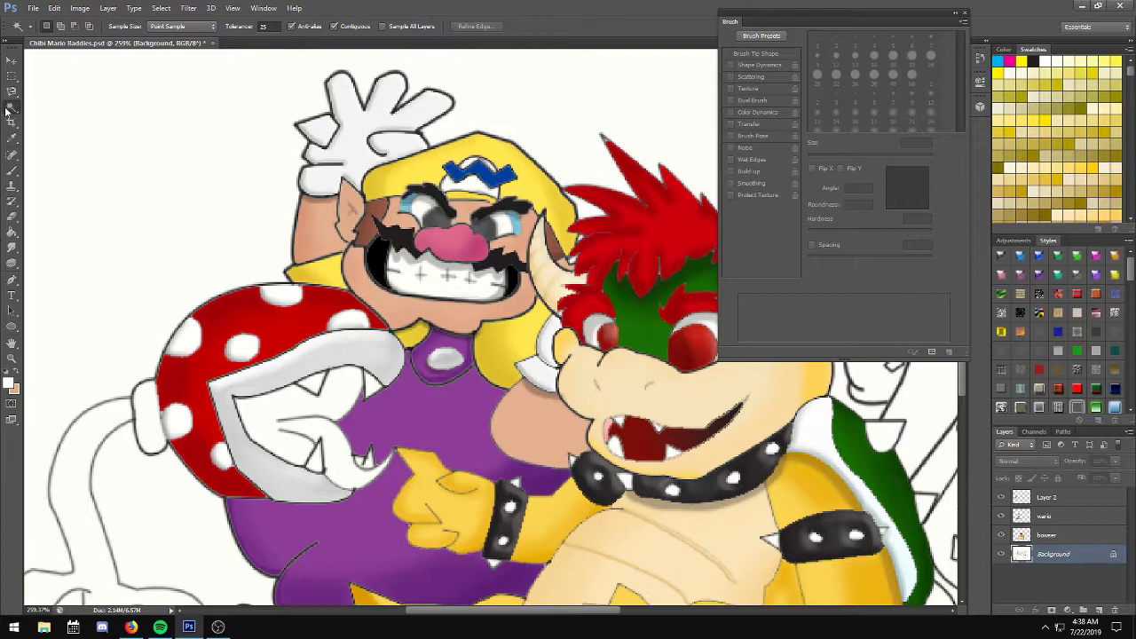
Select the mouth's white interior and set the foreground colour to a light pinkish red.
{"action": "left_click", "coordinate": [259, 423]}
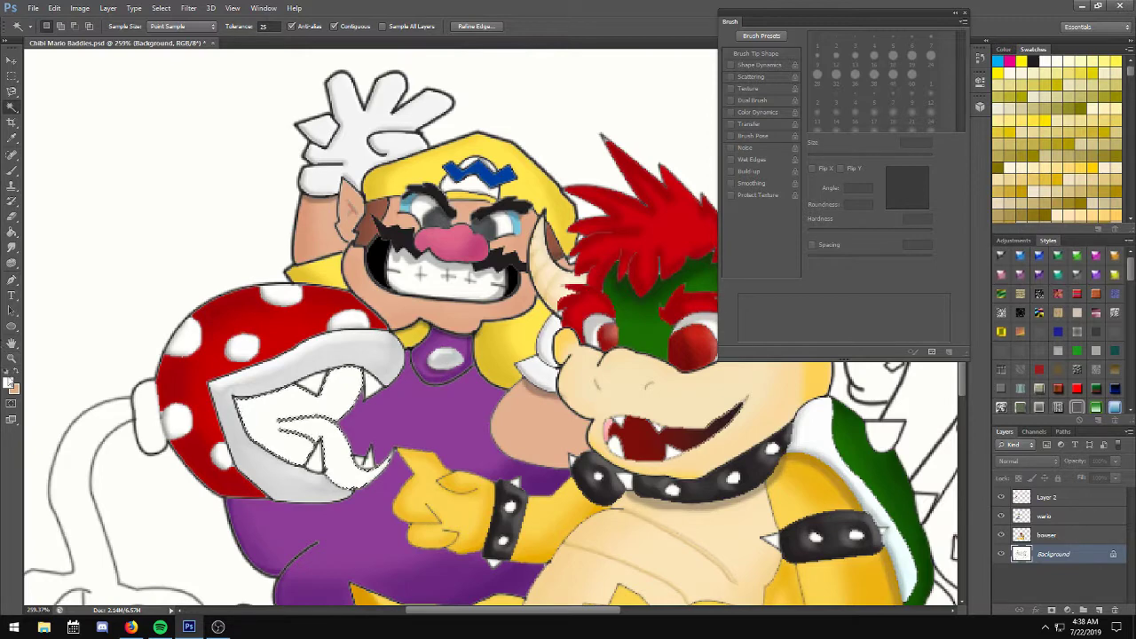
{"action": "key", "text": "i"}
{"action": "left_click", "coordinate": [9, 381]}
{"action": "left_click", "coordinate": [618, 201]}
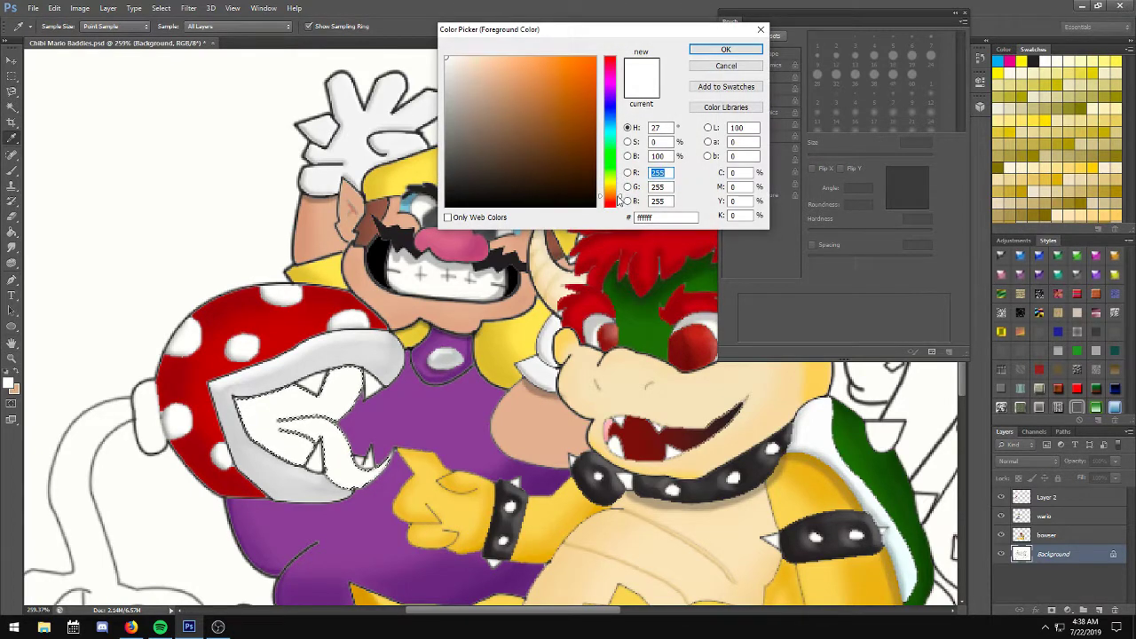
{"action": "left_click_drag", "start_coordinate": [618, 202], "coordinate": [614, 205]}
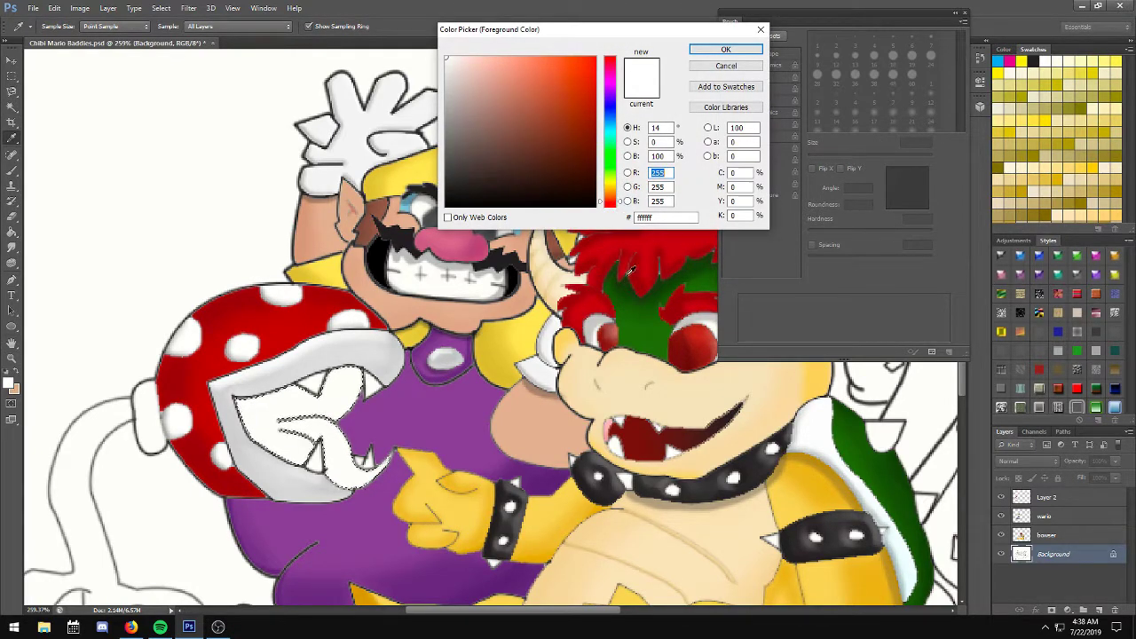
{"action": "left_click", "coordinate": [614, 206]}
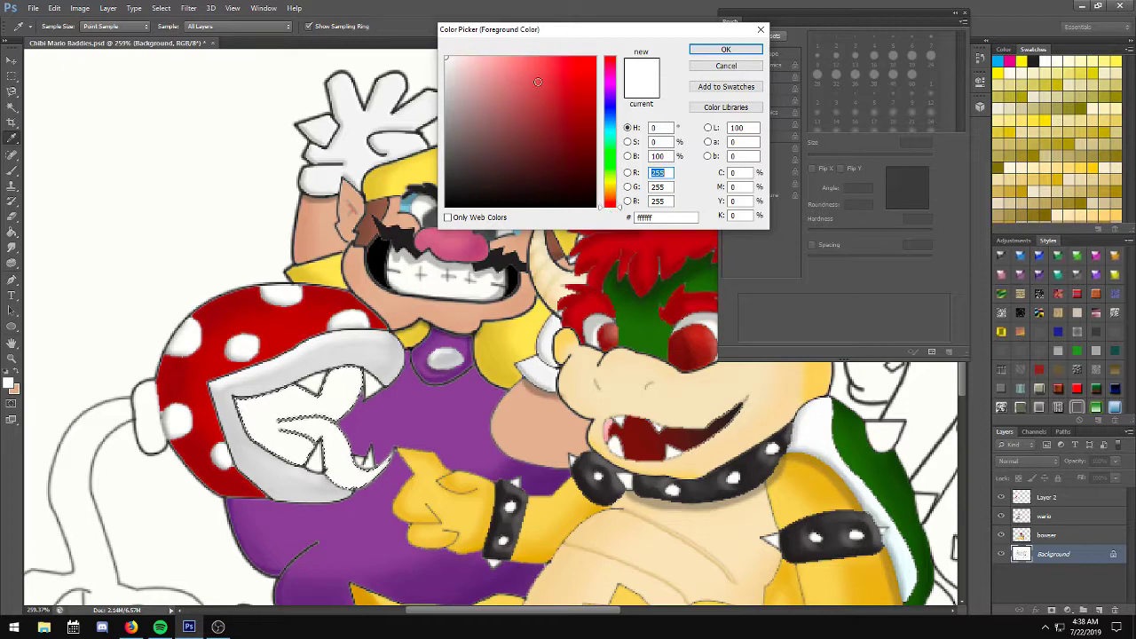
{"action": "left_click", "coordinate": [515, 65]}
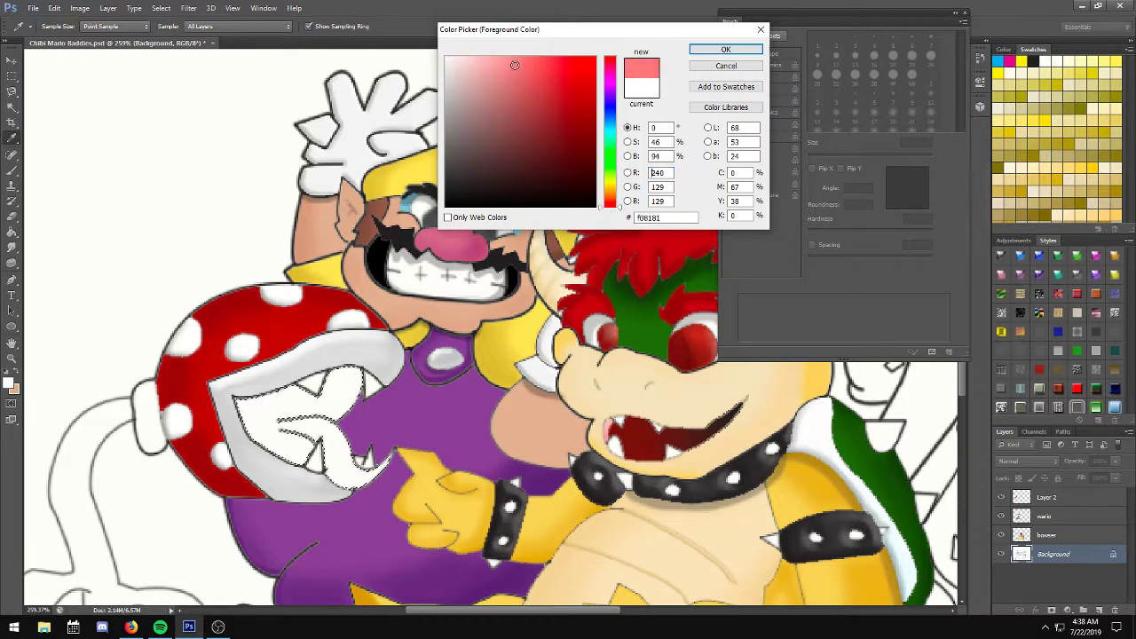
{"action": "left_click", "coordinate": [725, 49]}
Fill the mouth interior with pink on new Layer 3, then add empty Layers 4 and 5.
{"action": "key", "text": "w"}
{"action": "left_click", "coordinate": [1065, 499]}
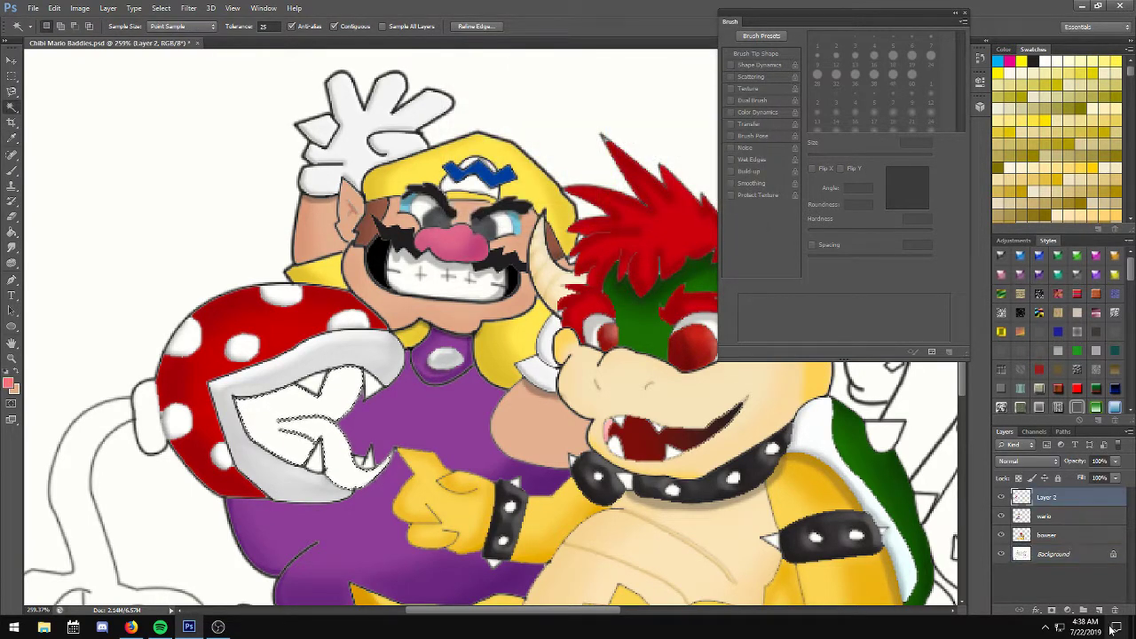
{"action": "left_click", "coordinate": [1099, 610]}
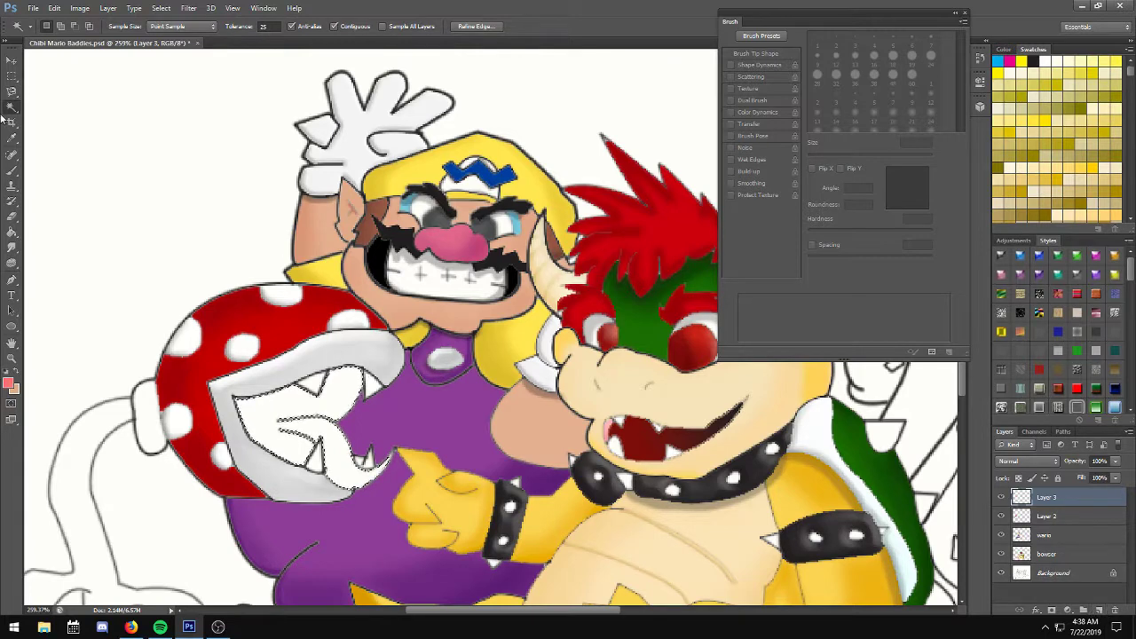
{"action": "left_click", "coordinate": [13, 233]}
{"action": "left_click", "coordinate": [329, 395]}
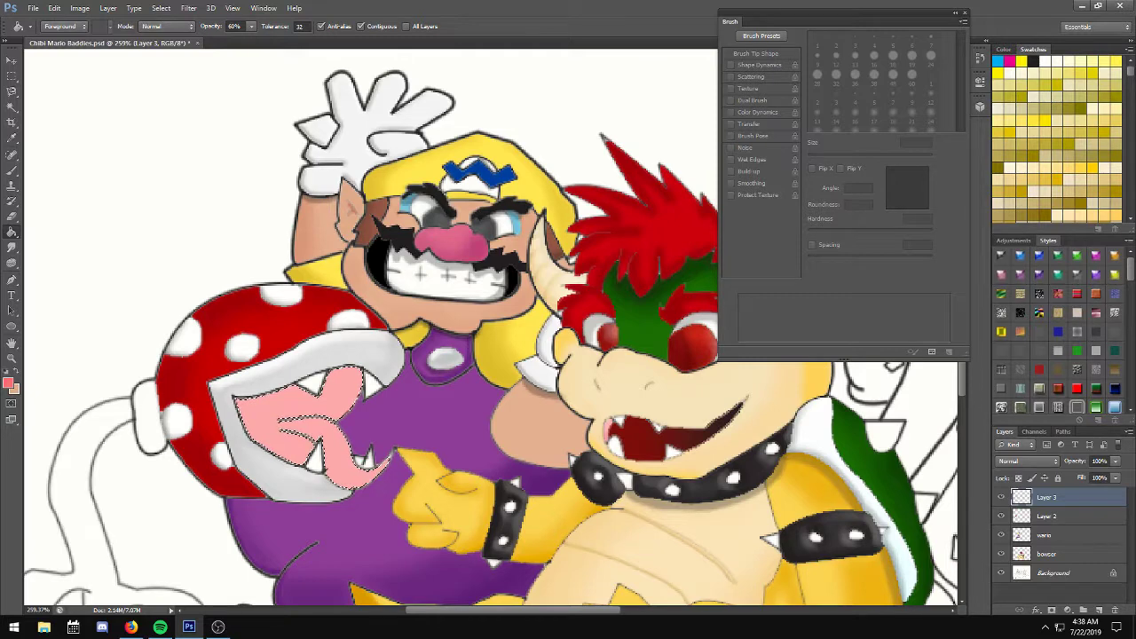
{"action": "left_click", "coordinate": [1099, 611]}
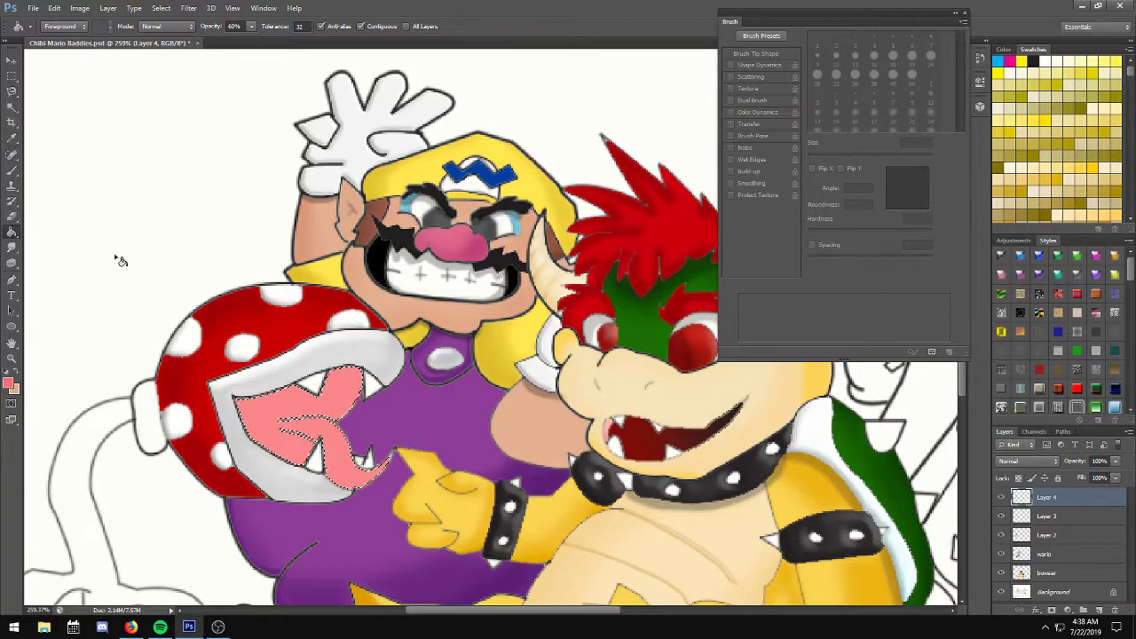
{"action": "left_click", "coordinate": [1098, 610]}
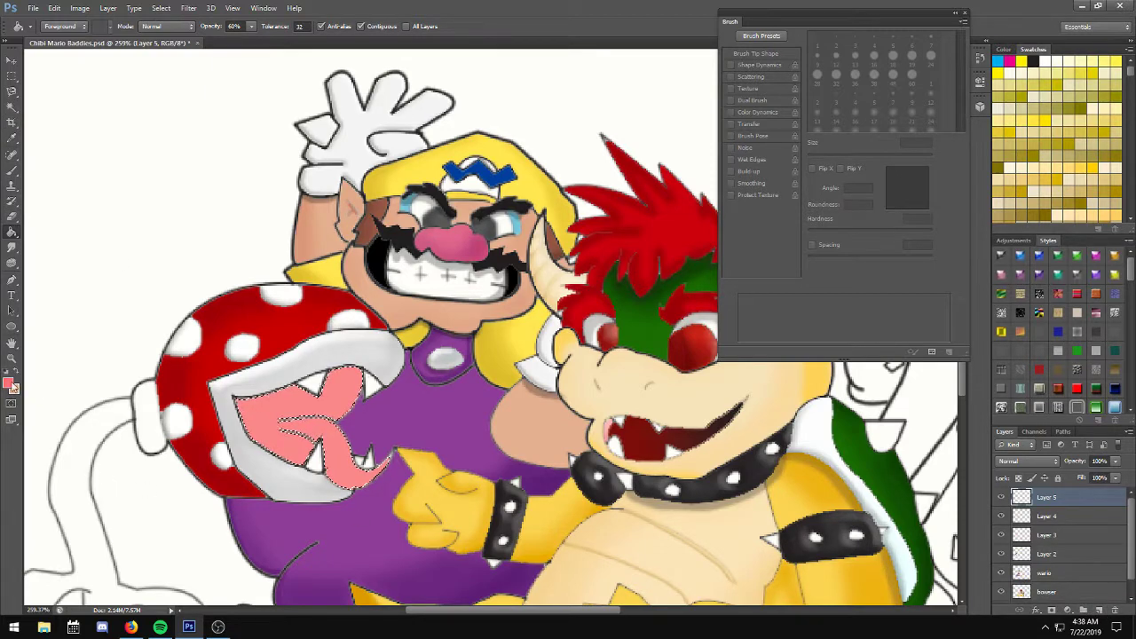
Sample the Piranha Plant's red with the Eyedropper and set black as the foreground colour.
{"action": "left_click", "coordinate": [11, 137]}
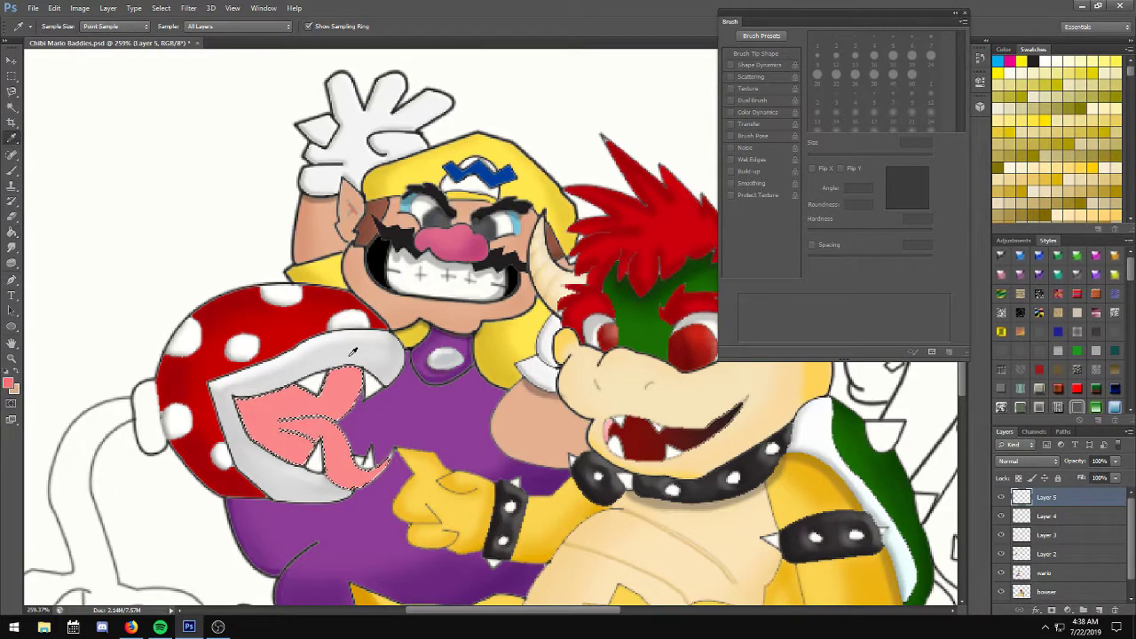
{"action": "left_click", "coordinate": [299, 324]}
{"action": "left_click_drag", "start_coordinate": [299, 324], "coordinate": [306, 417]}
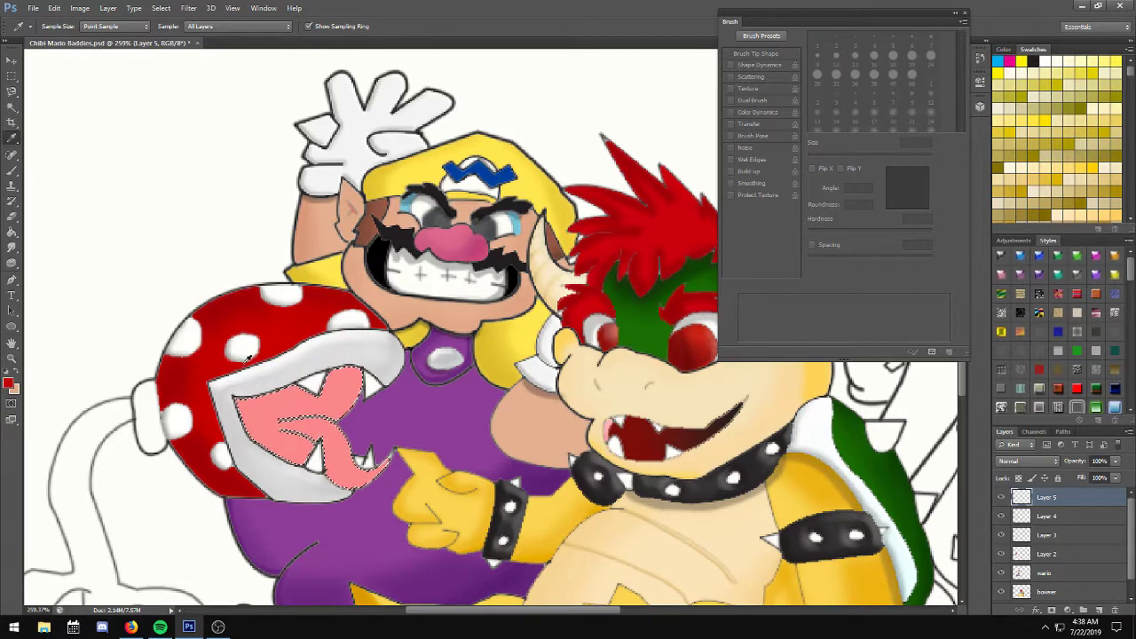
{"action": "left_click", "coordinate": [10, 381]}
{"action": "left_click", "coordinate": [446, 205]}
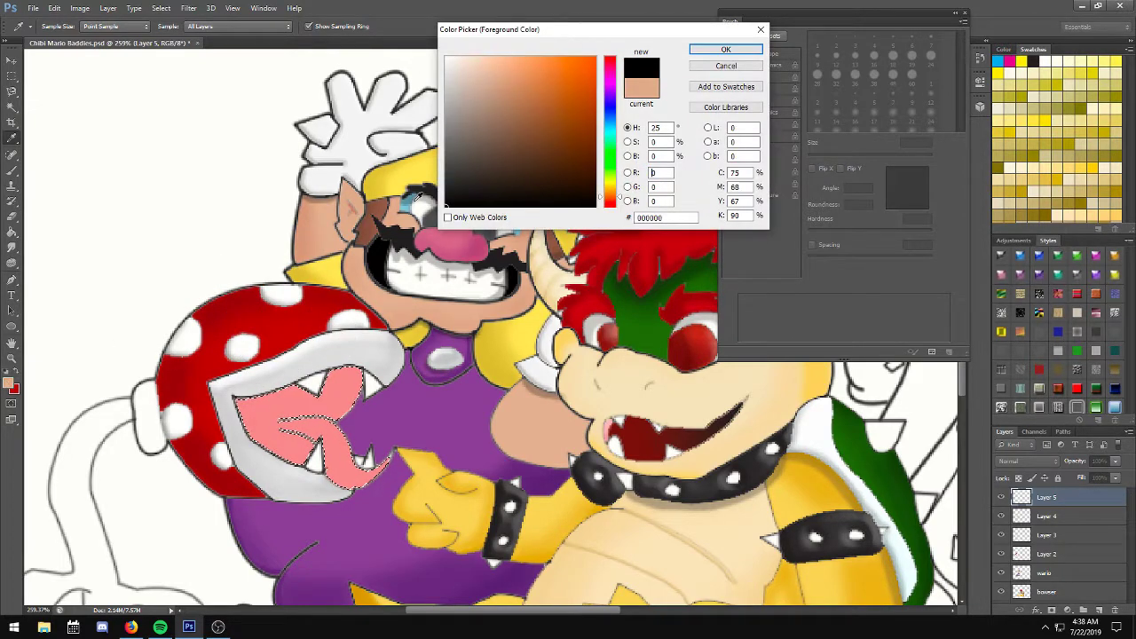
{"action": "left_click", "coordinate": [726, 50]}
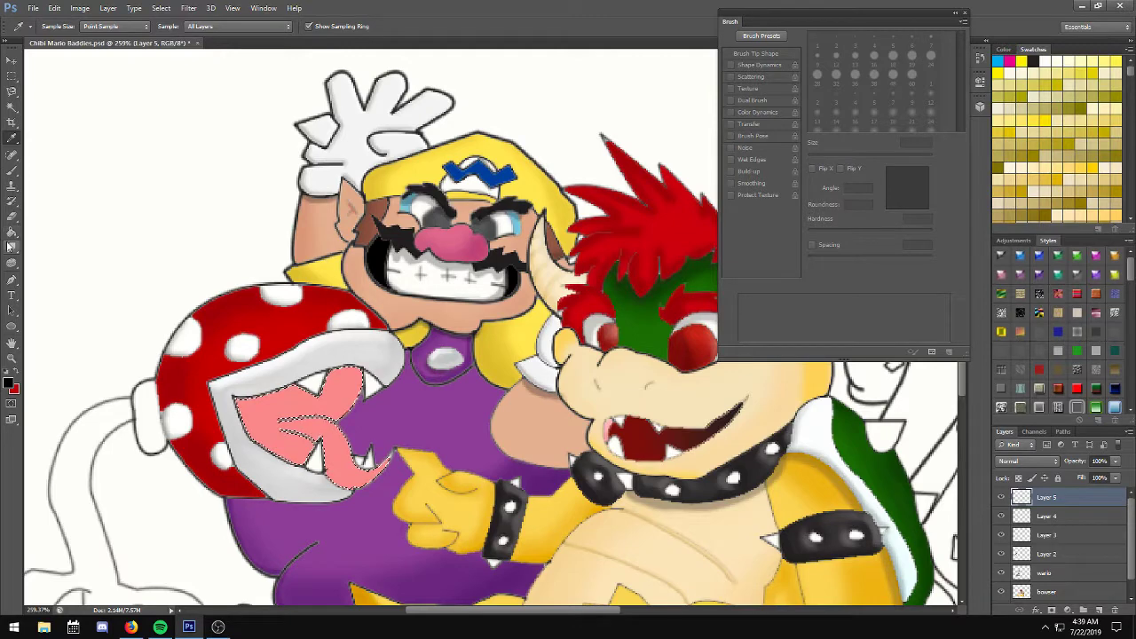
Apply a black-to-red gradient across the mouth at 44% layer opacity, then add Layer 6.
{"action": "left_click_drag", "start_coordinate": [13, 232], "coordinate": [92, 248]}
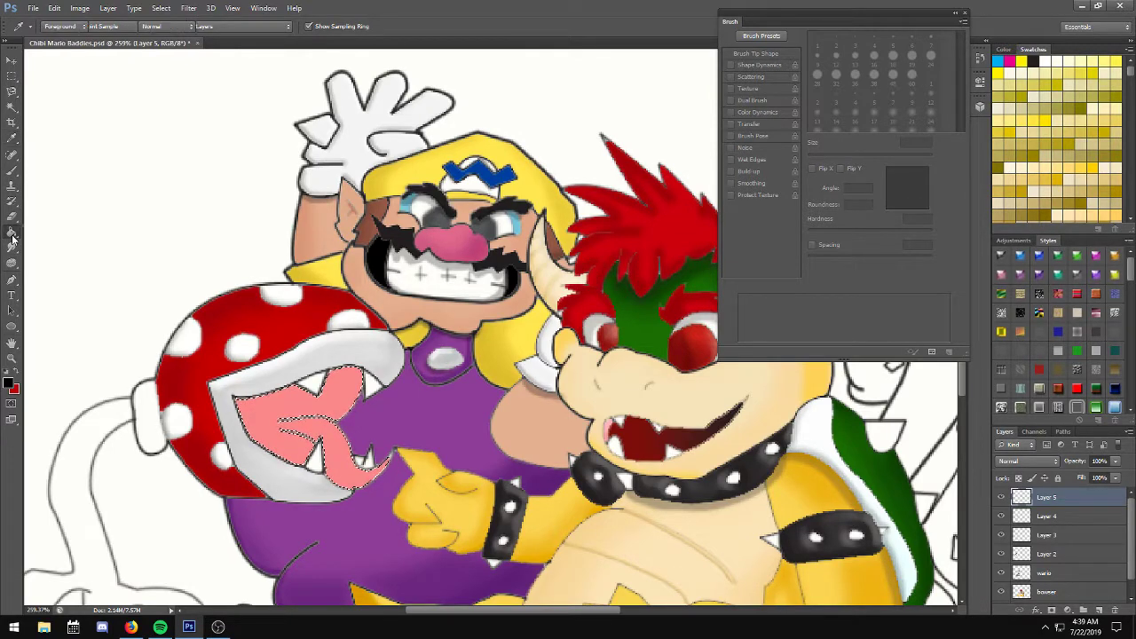
{"action": "left_click", "coordinate": [83, 233]}
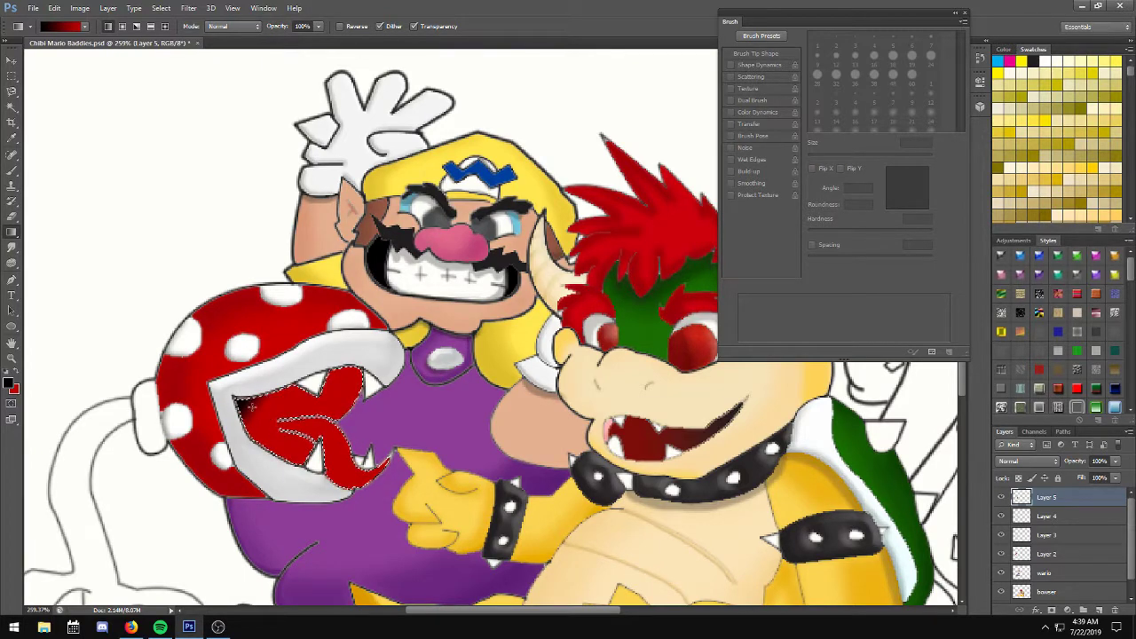
{"action": "left_click", "coordinate": [1114, 460]}
{"action": "left_click_drag", "start_coordinate": [1118, 477], "coordinate": [1094, 479]}
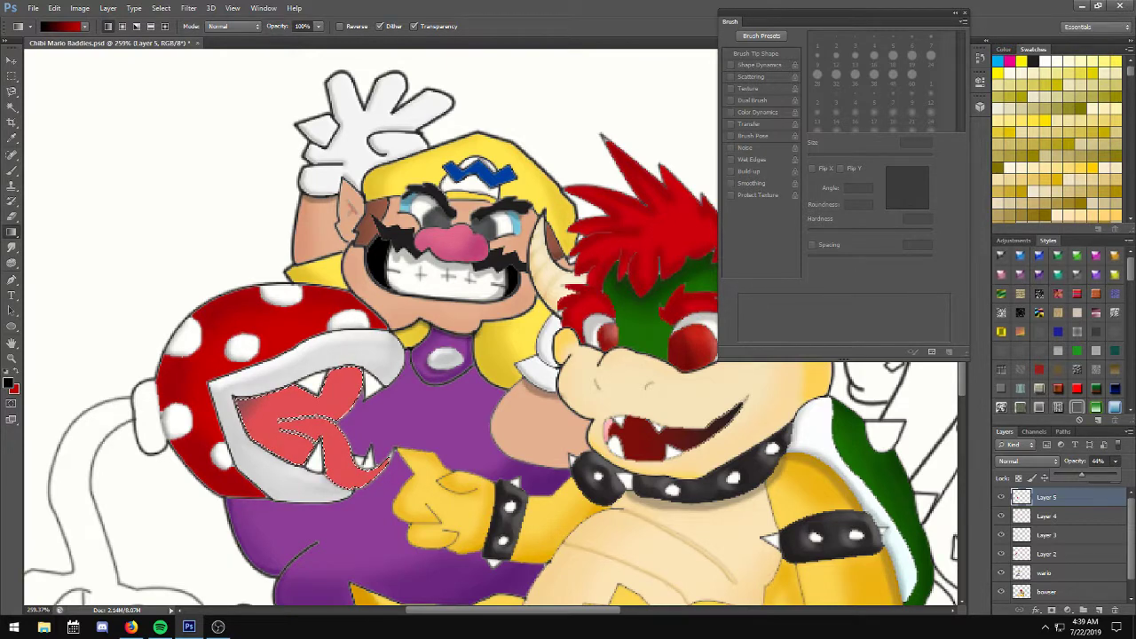
{"action": "left_click", "coordinate": [1085, 488]}
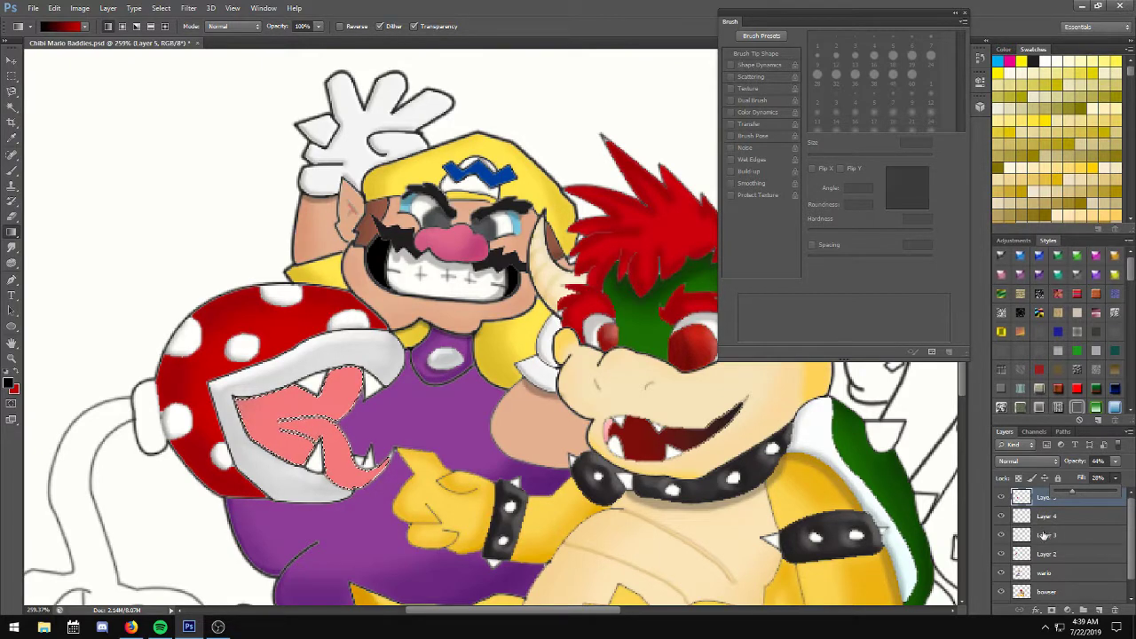
{"action": "left_click", "coordinate": [1098, 611]}
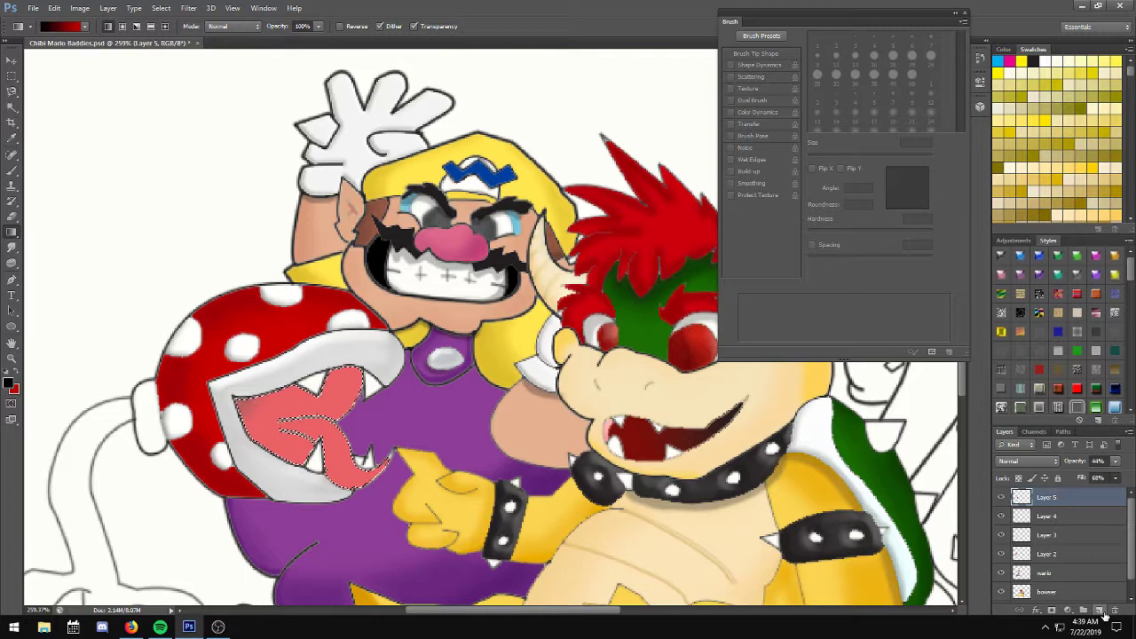
Brush red shading into the mouth on Layer 6, then add Layer 7 with 70% brush opacity.
{"action": "left_click", "coordinate": [13, 181]}
{"action": "left_click", "coordinate": [20, 376]}
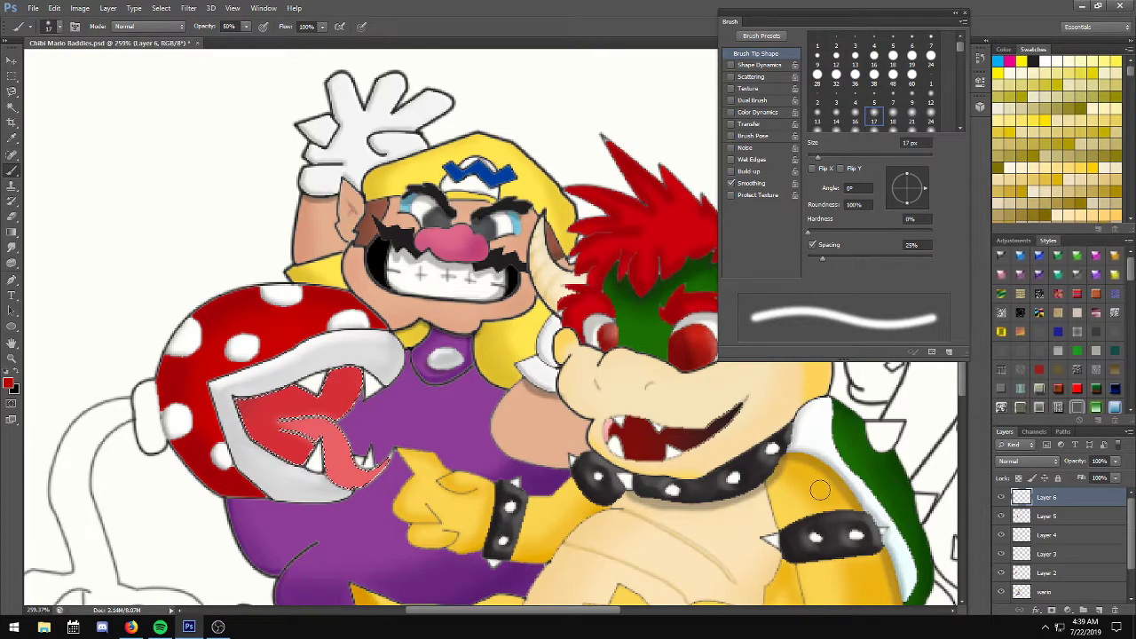
{"action": "left_click", "coordinate": [1097, 612]}
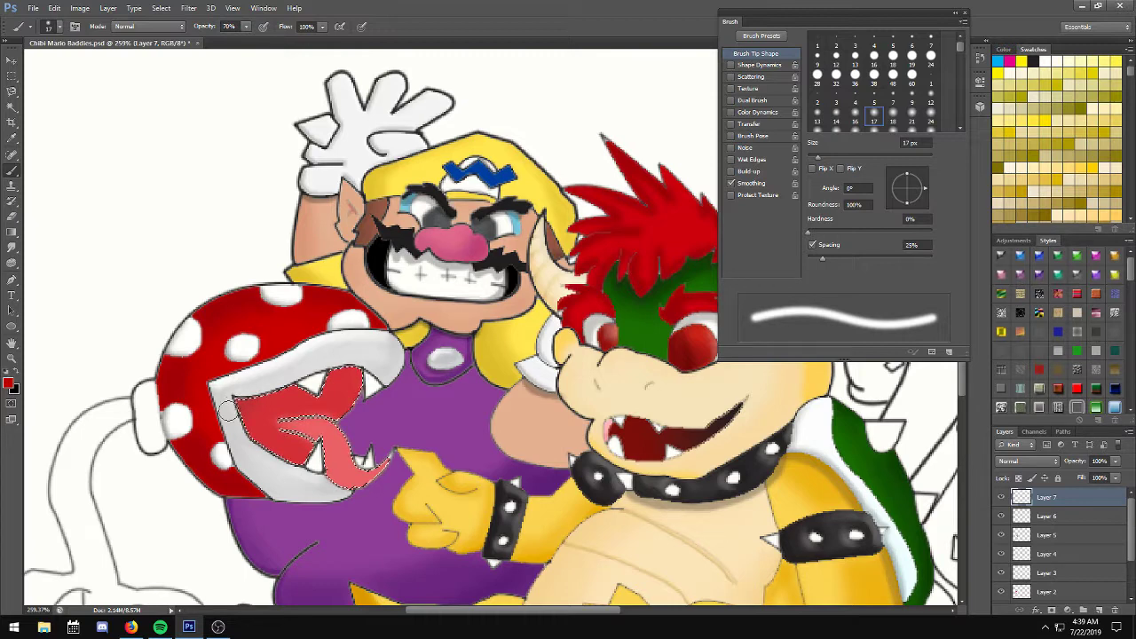
{"action": "key", "text": "7"}
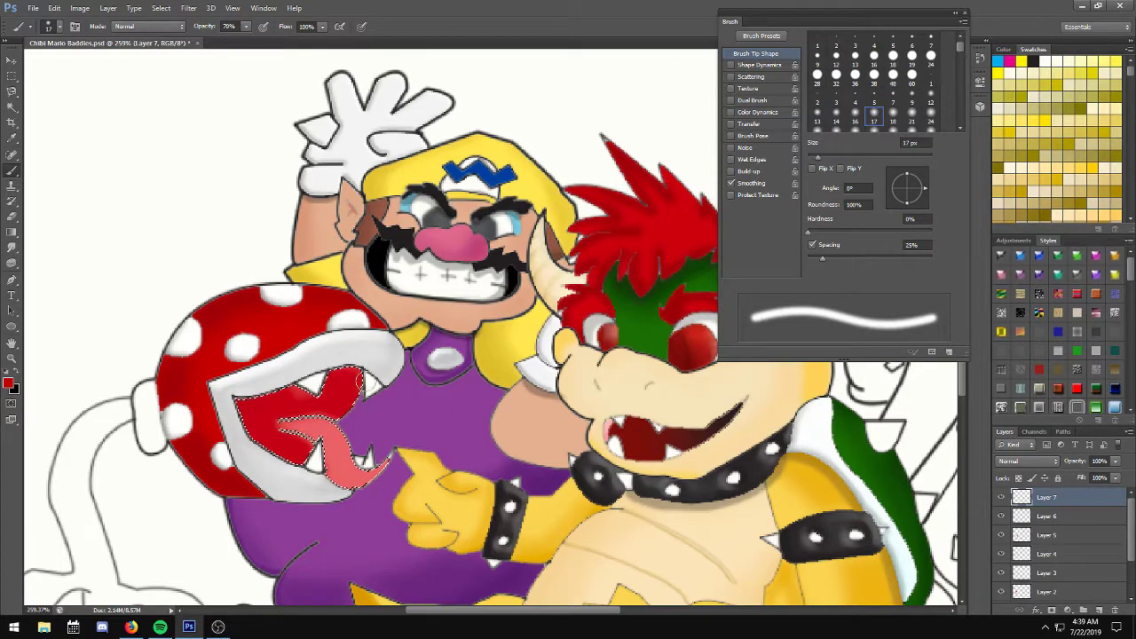
On new Layer 8, brush darker red shading along the mouth's inner edges.
{"action": "left_click", "coordinate": [1097, 611]}
{"action": "left_click", "coordinate": [9, 384]}
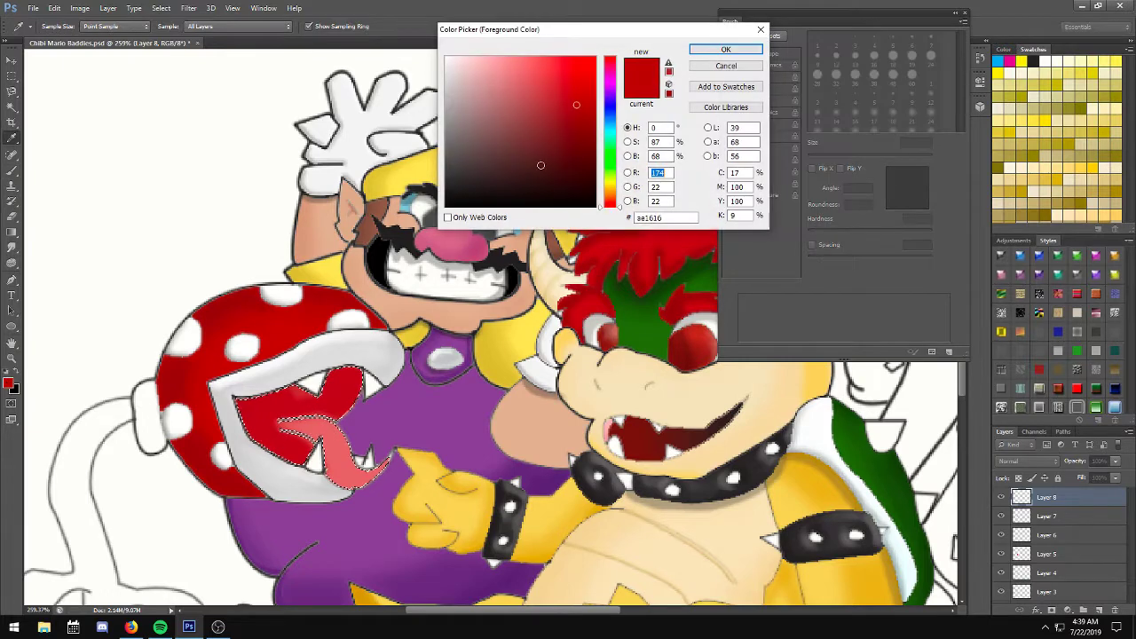
{"action": "left_click", "coordinate": [569, 158]}
{"action": "left_click", "coordinate": [725, 50]}
{"action": "key", "text": "b"}
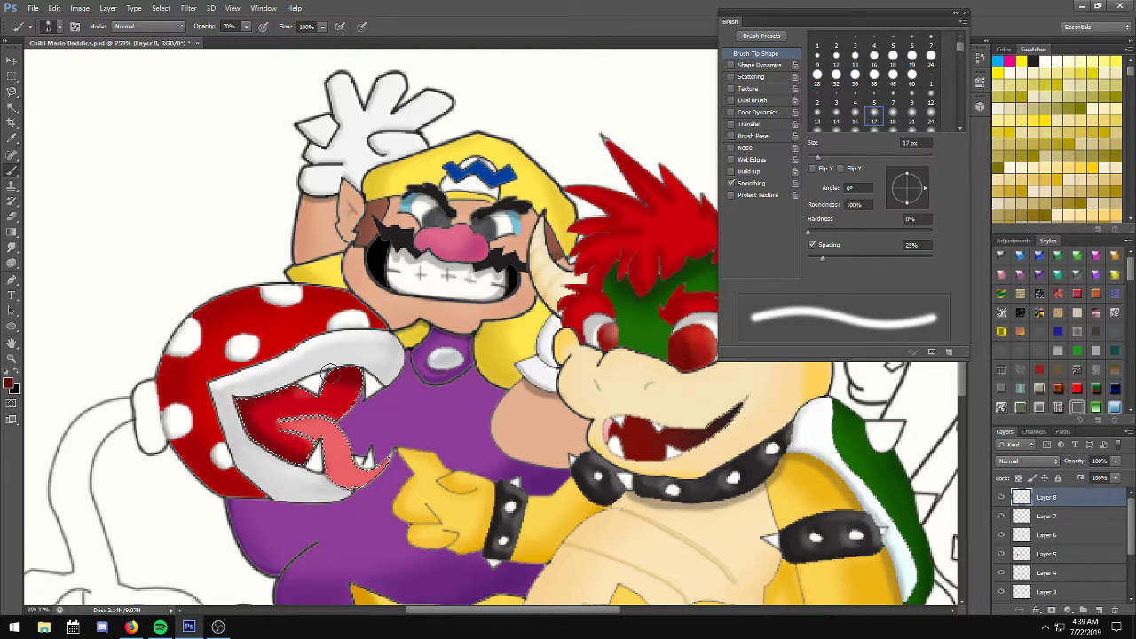
{"action": "left_click", "coordinate": [189, 8]}
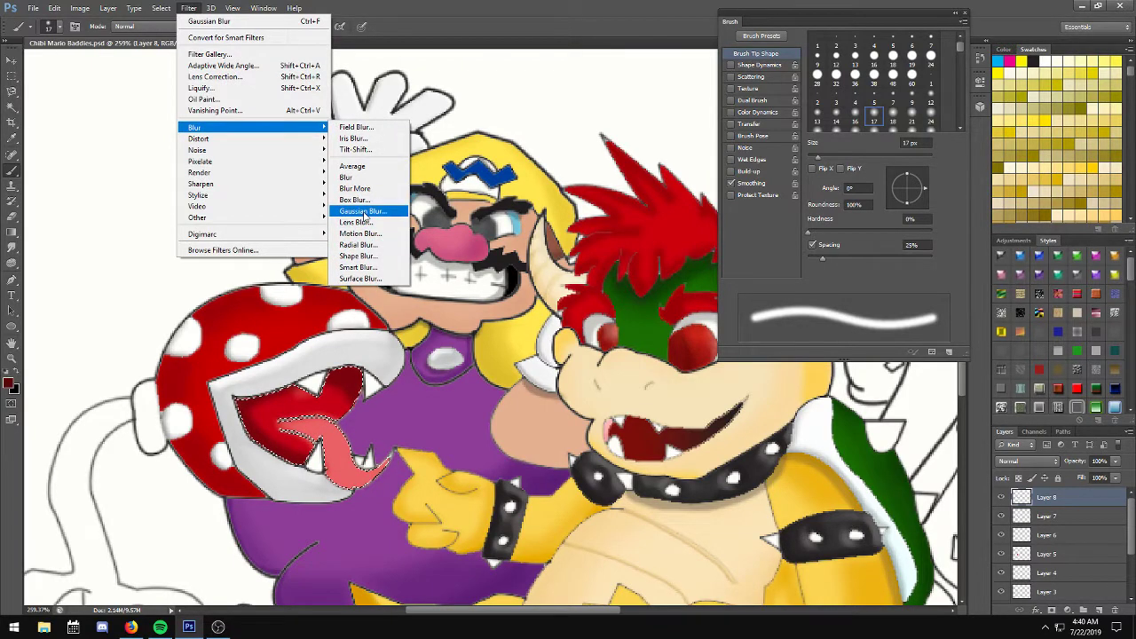
Soften the dark-red shading with a Gaussian Blur at a reduced radius.
{"action": "left_click", "coordinate": [367, 208]}
{"action": "left_click_drag", "start_coordinate": [735, 211], "coordinate": [724, 209]}
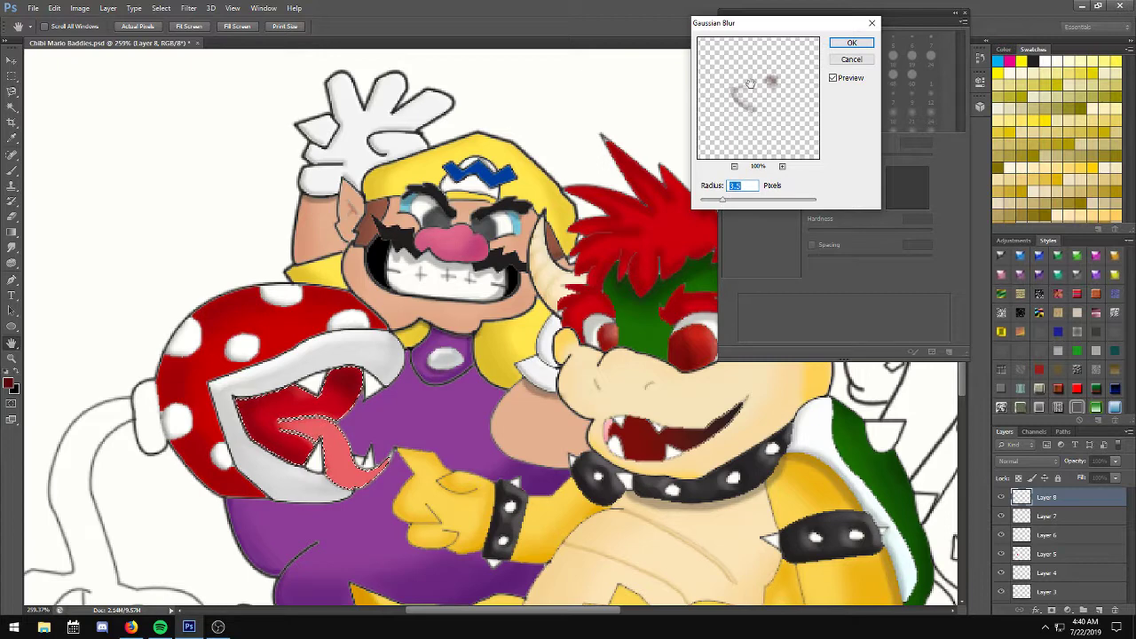
{"action": "left_click", "coordinate": [851, 42]}
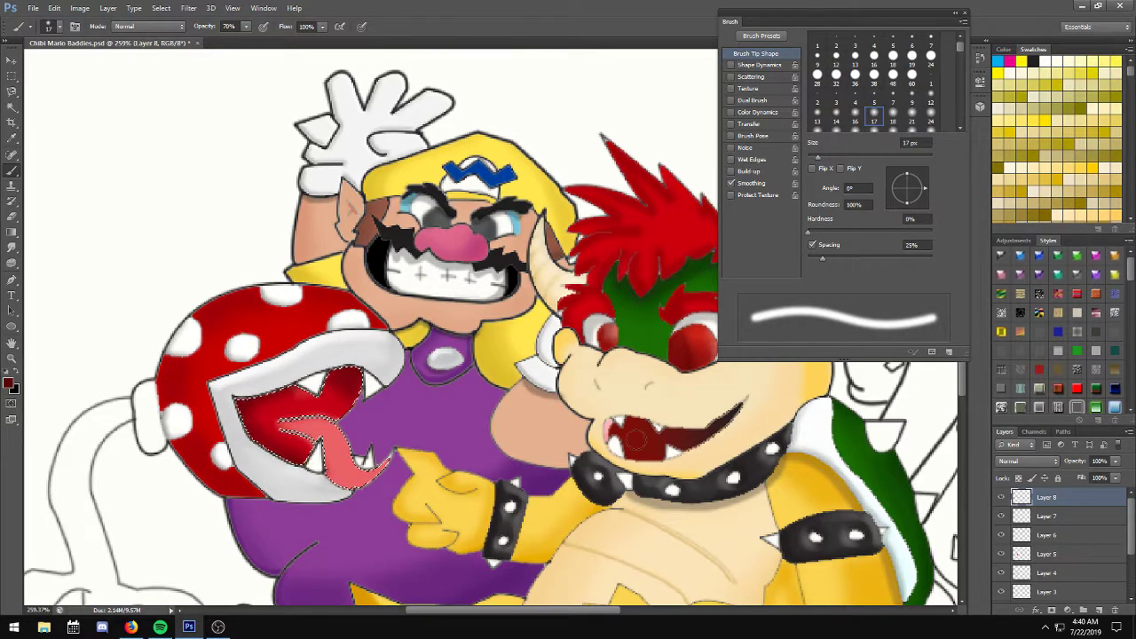
{"action": "key", "text": "alt"}
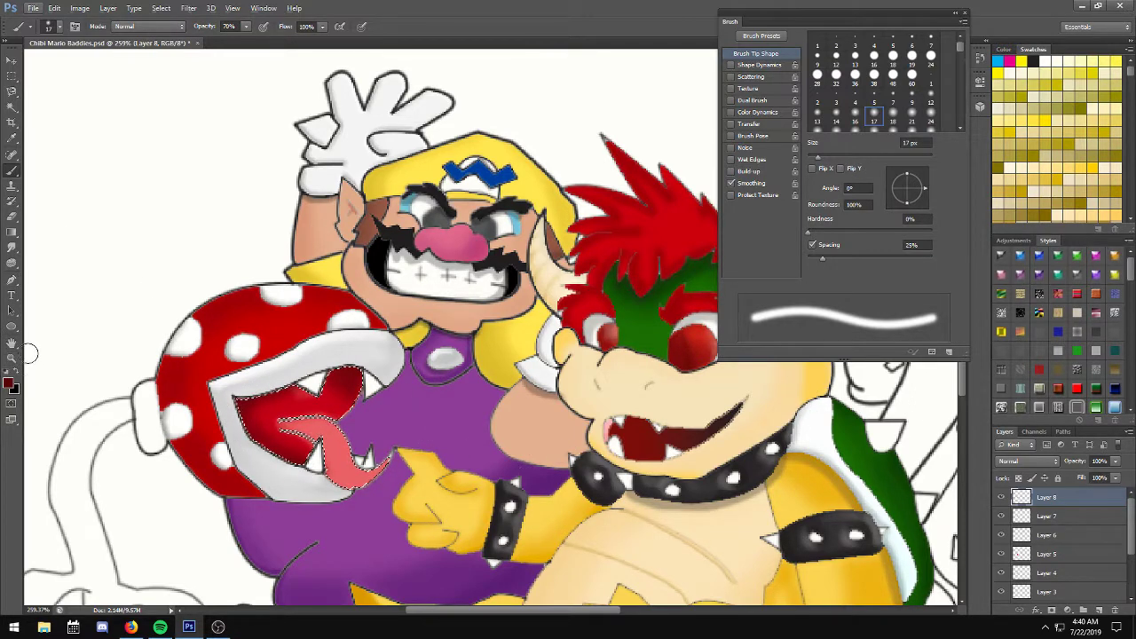
Set the foreground colour to a light muted pink and add empty Layer 9.
{"action": "left_click", "coordinate": [1012, 61]}
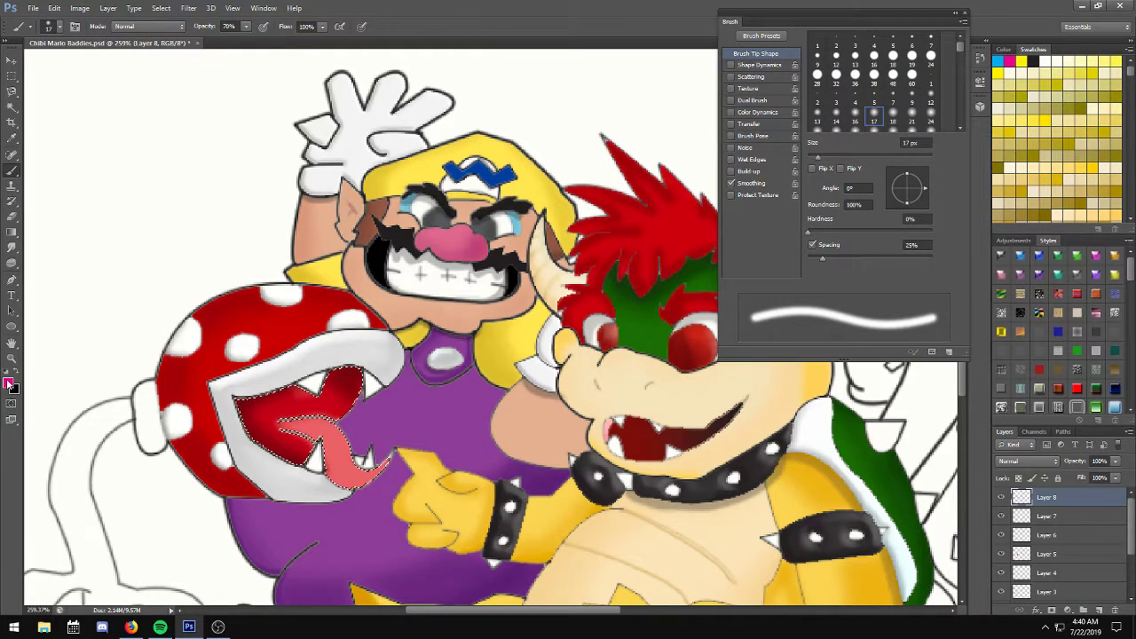
{"action": "left_click", "coordinate": [9, 384]}
{"action": "left_click", "coordinate": [513, 77]}
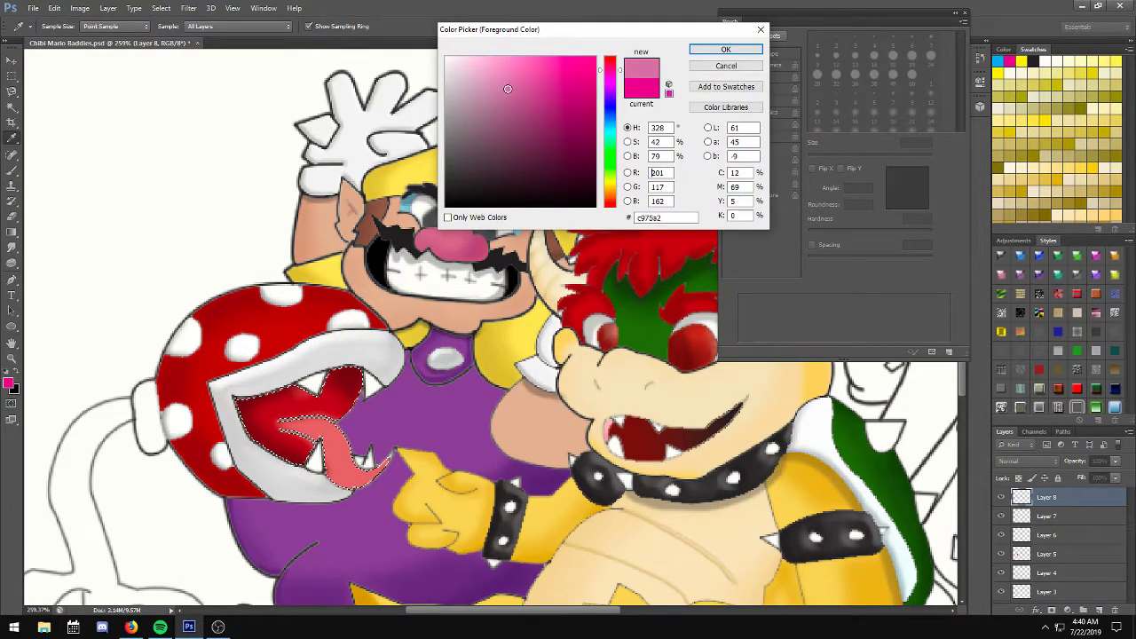
{"action": "left_click", "coordinate": [724, 49]}
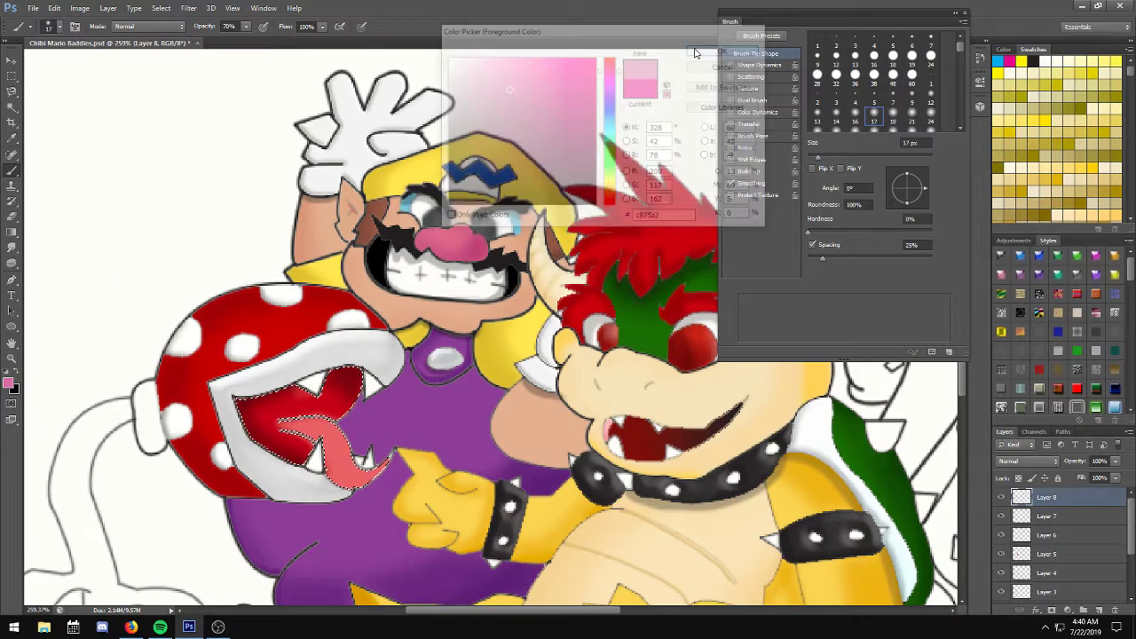
{"action": "left_click", "coordinate": [1099, 610]}
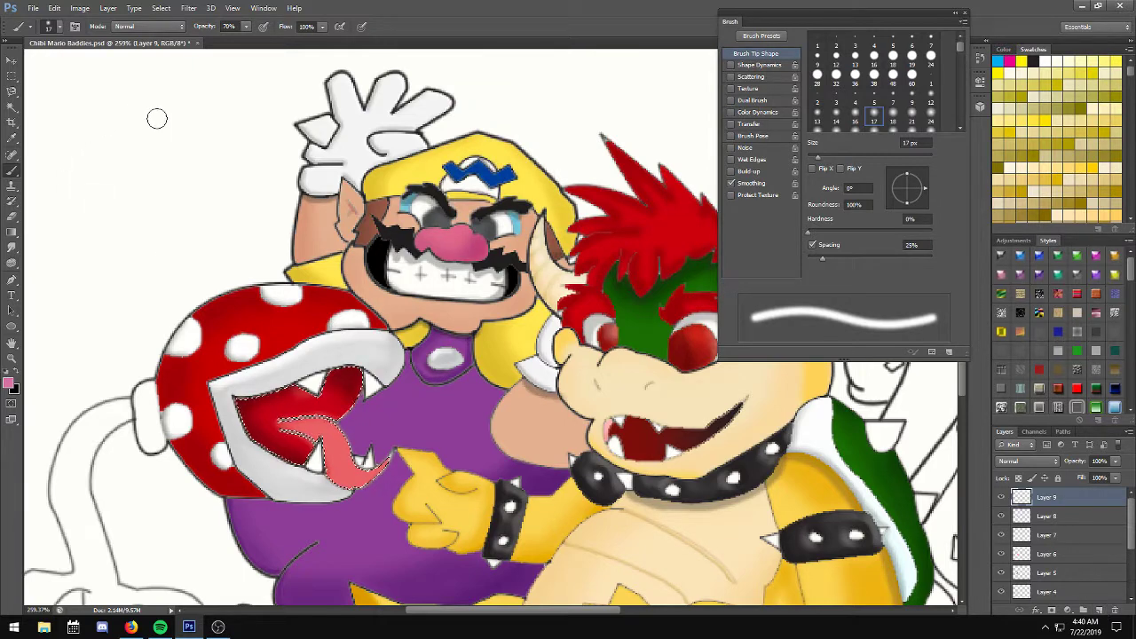
Brush light pink onto the tongue at 50% opacity, then add Layer 10 with a 13 px brush.
{"action": "key", "text": "5"}
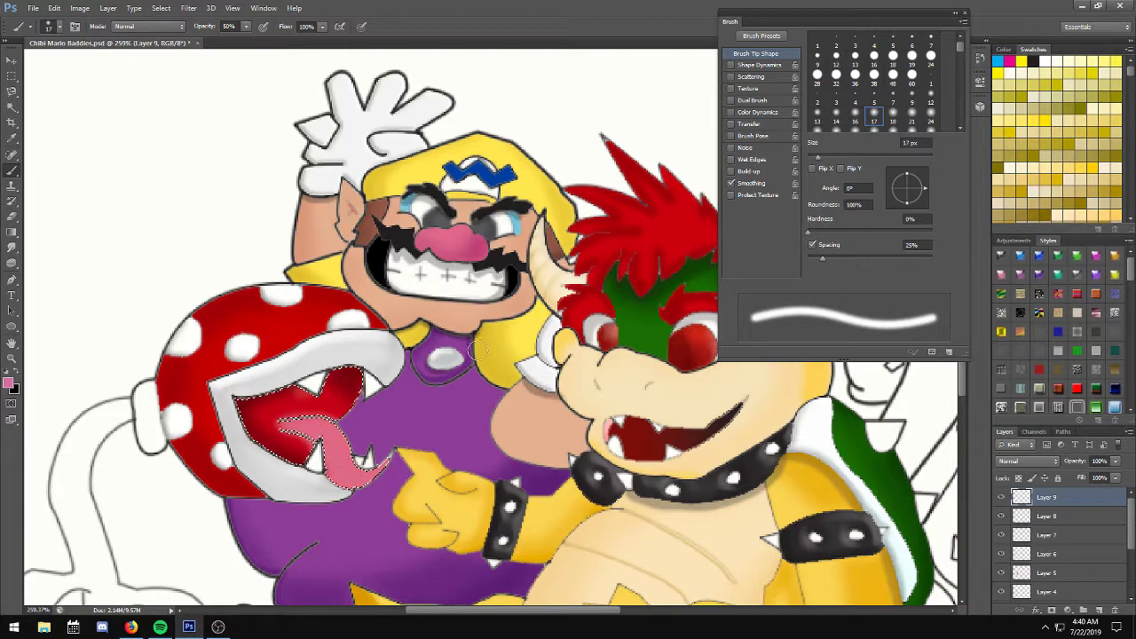
{"action": "left_click_drag", "start_coordinate": [284, 418], "coordinate": [355, 404]}
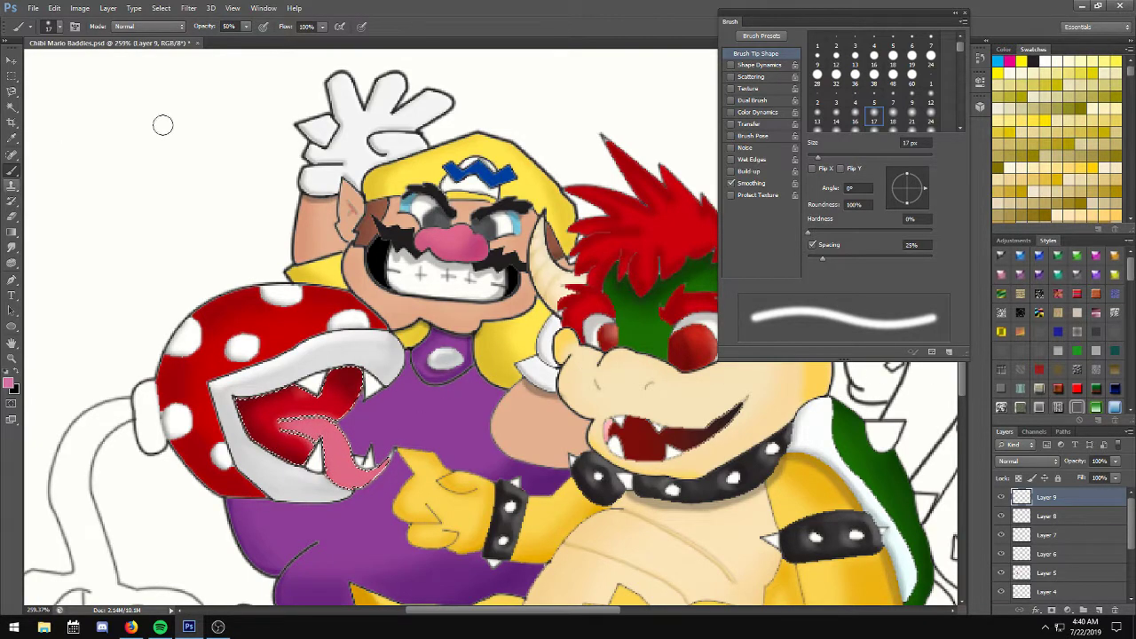
{"action": "left_click", "coordinate": [817, 116]}
{"action": "scroll", "coordinate": [283, 413], "scroll_direction": "up", "scroll_amount": 2}
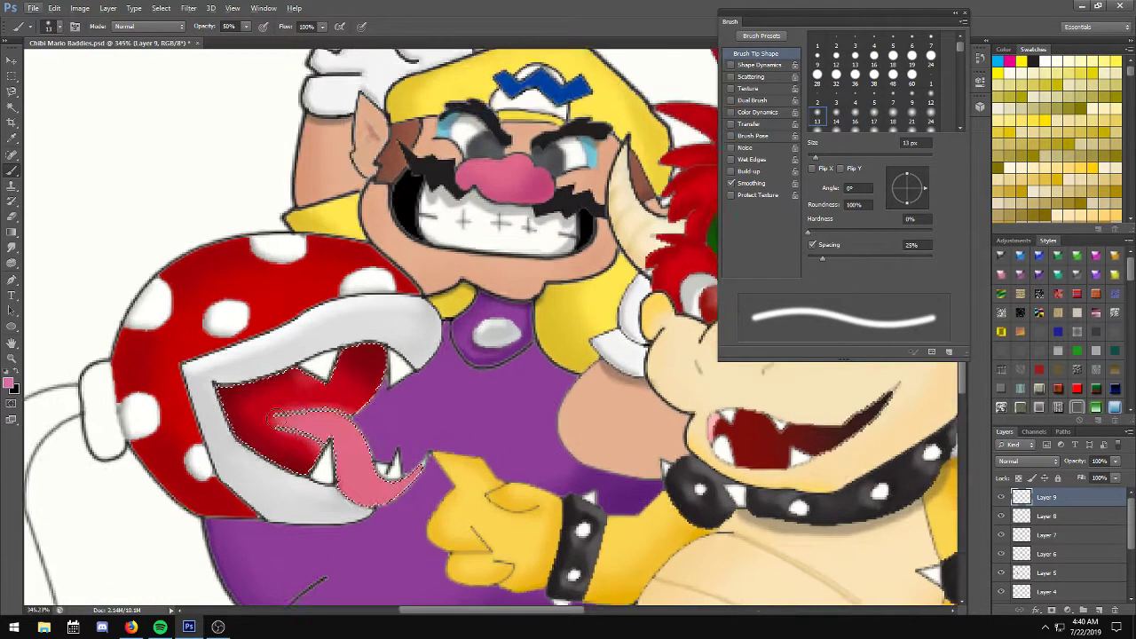
{"action": "scroll", "coordinate": [277, 417], "scroll_direction": "up", "scroll_amount": 1}
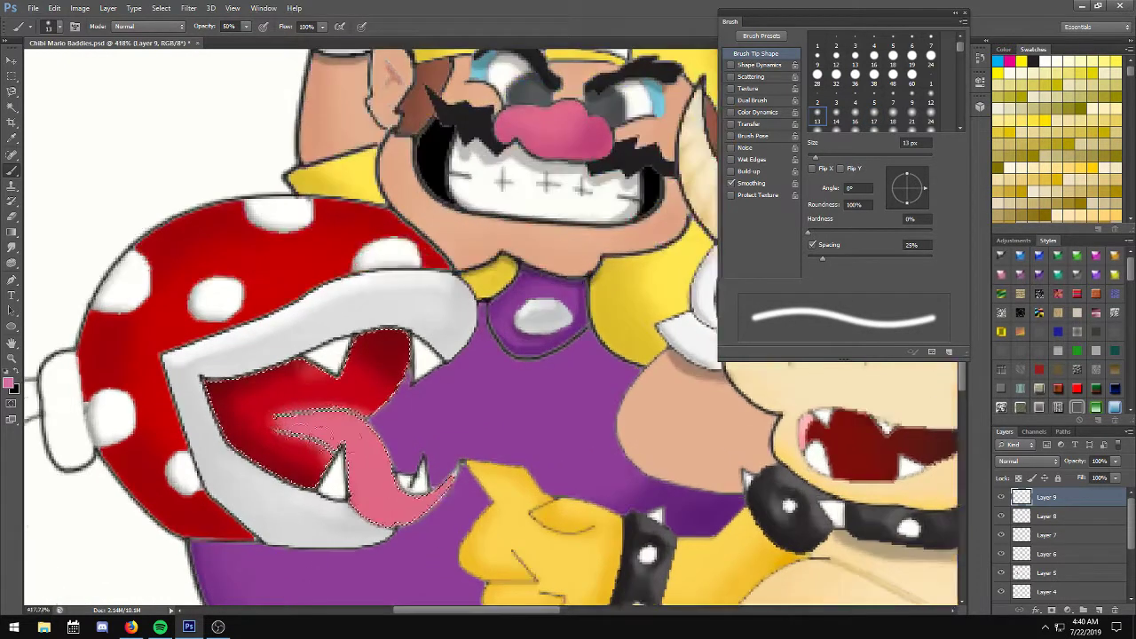
{"action": "left_click", "coordinate": [1101, 610]}
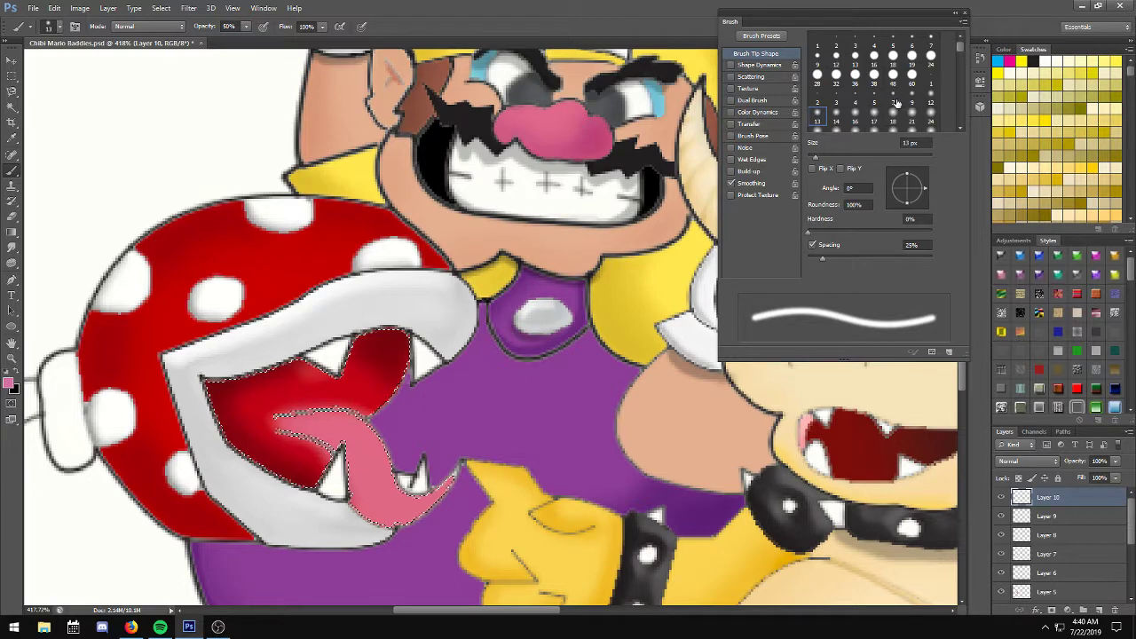
Smudge the pale pink at the tongue's left end, fade it to 68% opacity, and add Layer 11.
{"action": "left_click", "coordinate": [893, 101]}
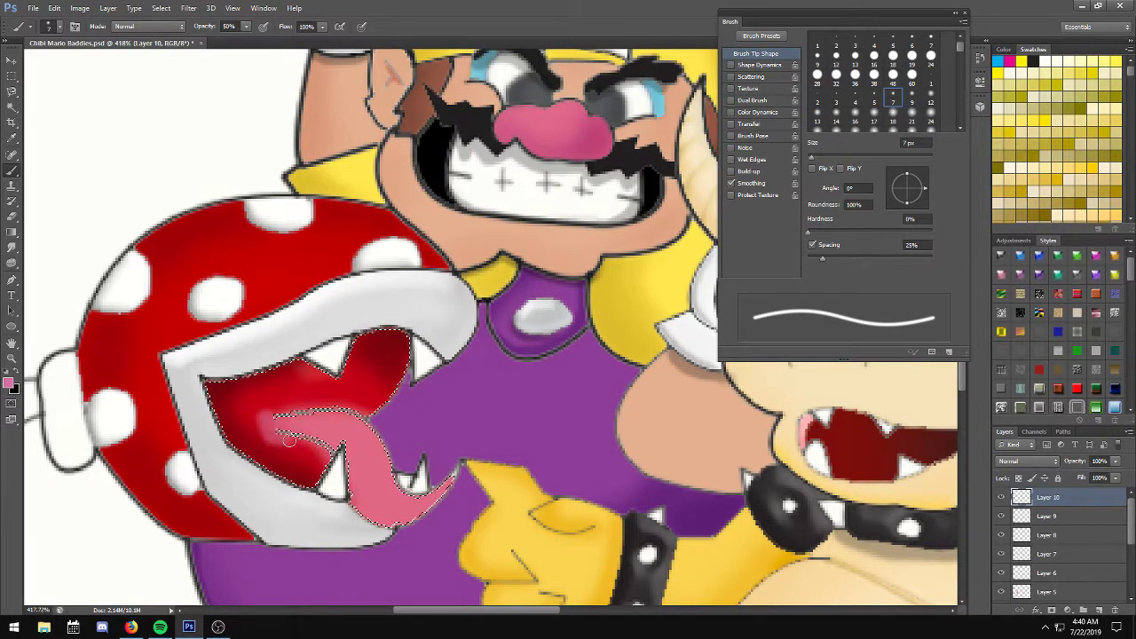
{"action": "left_click", "coordinate": [12, 246]}
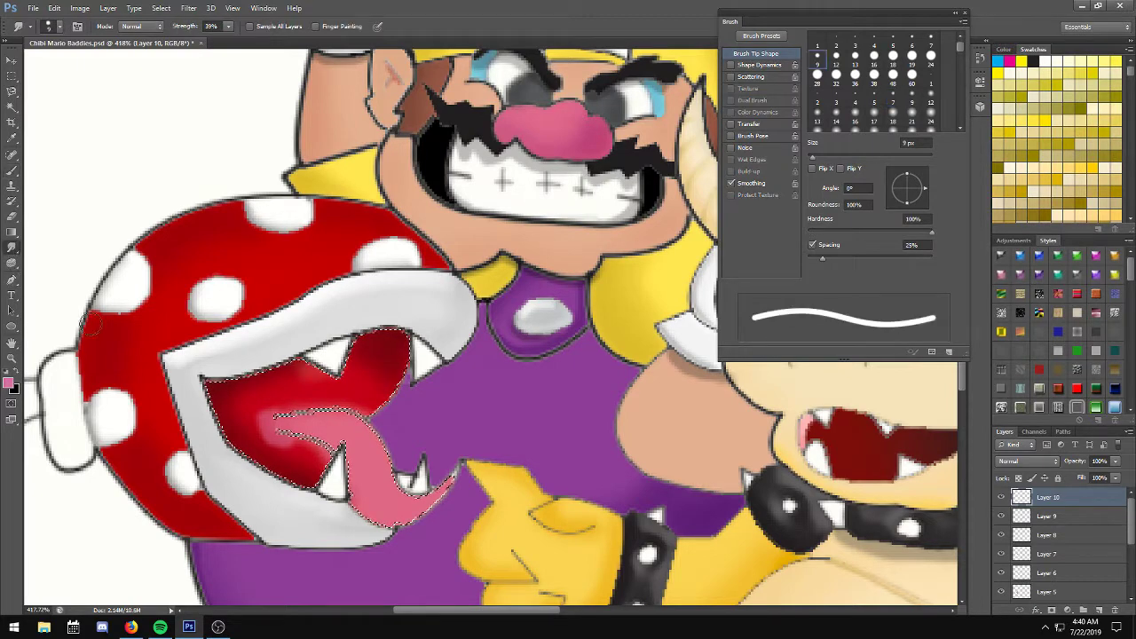
{"action": "left_click_drag", "start_coordinate": [259, 420], "coordinate": [234, 407]}
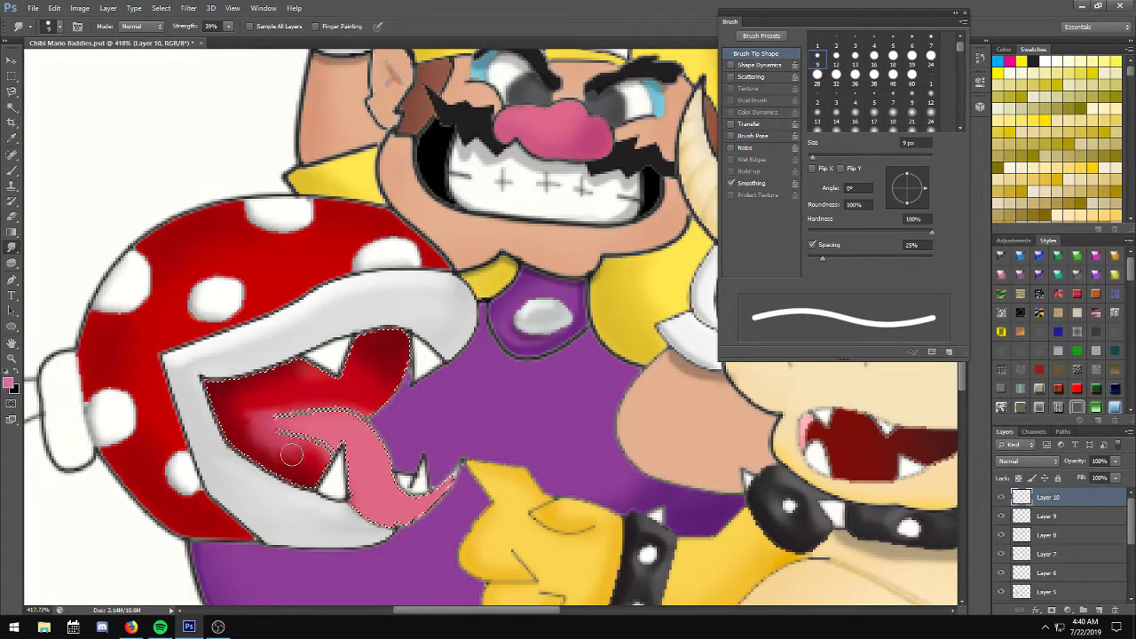
{"action": "mouse_move", "coordinate": [268, 446]}
{"action": "left_mouse_down"}
{"action": "mouse_move", "coordinate": [216, 408]}
{"action": "mouse_move", "coordinate": [240, 411]}
{"action": "left_mouse_up"}
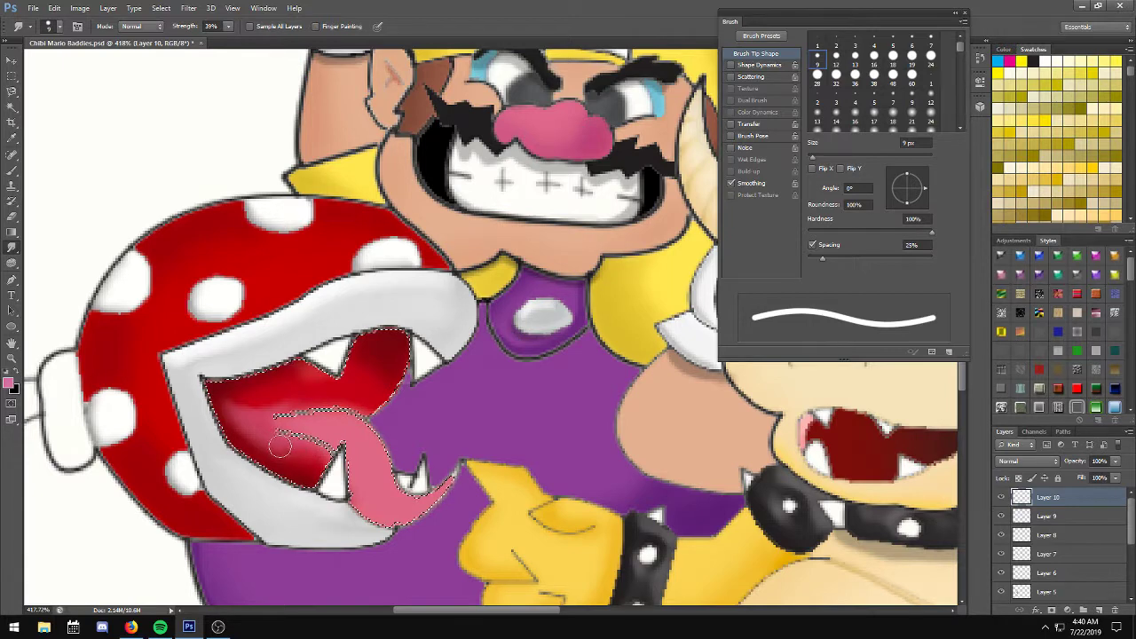
{"action": "left_click_drag", "start_coordinate": [258, 417], "coordinate": [262, 430]}
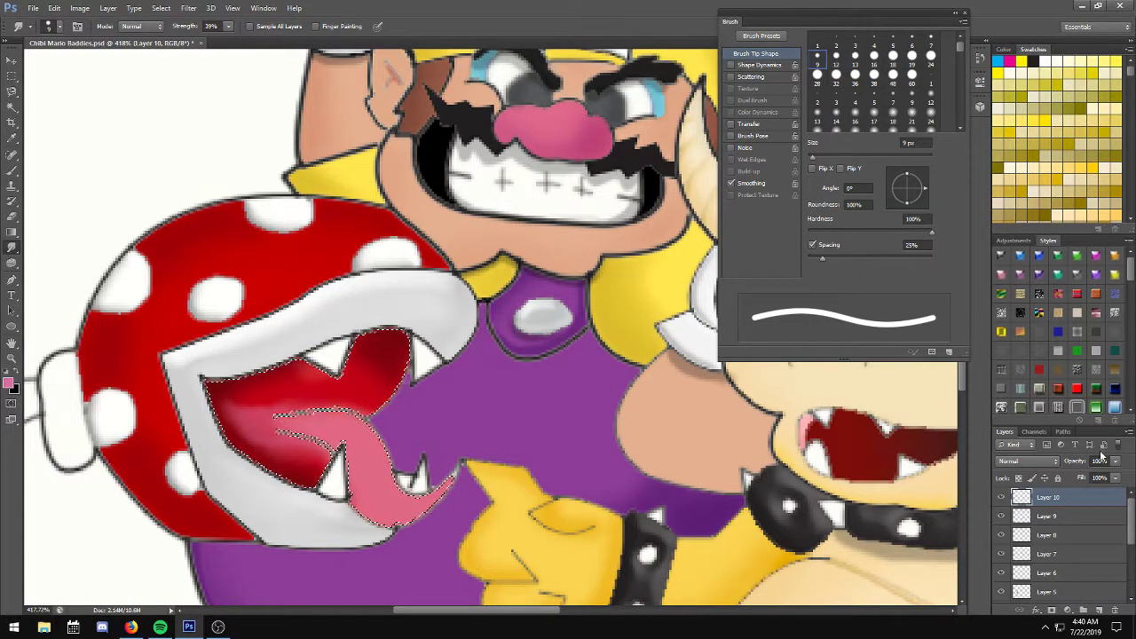
{"action": "left_click_drag", "start_coordinate": [1115, 461], "coordinate": [1096, 479]}
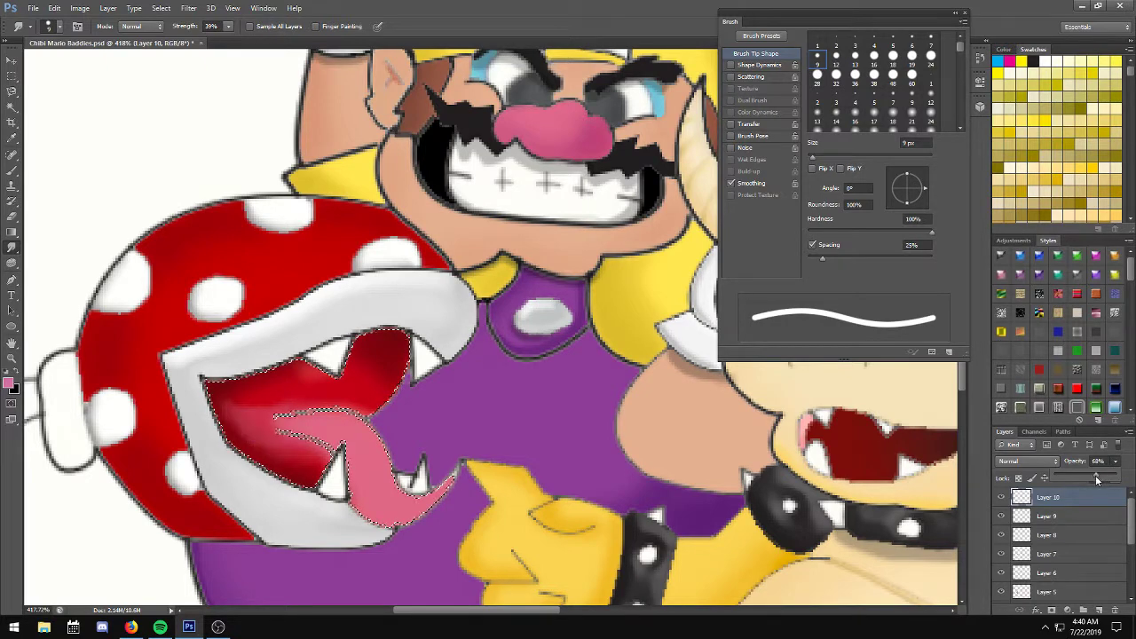
{"action": "left_click", "coordinate": [1099, 612]}
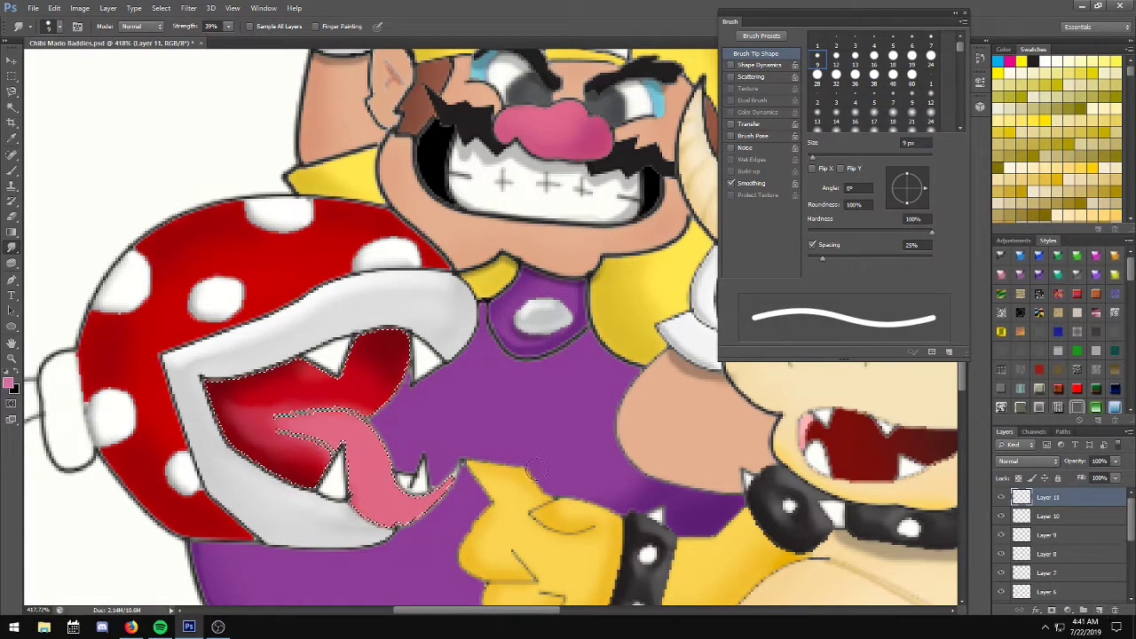
Set the foreground colour to dark red #902d12.
{"action": "left_click", "coordinate": [10, 383]}
{"action": "left_click", "coordinate": [611, 200]}
{"action": "left_click_drag", "start_coordinate": [611, 201], "coordinate": [611, 205]}
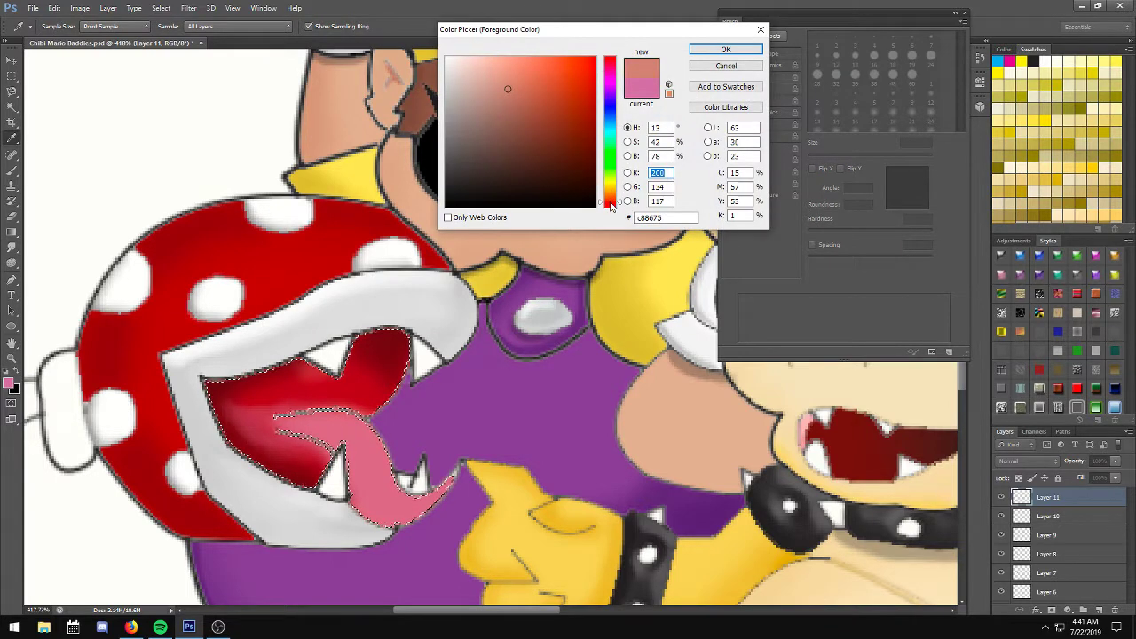
{"action": "left_click", "coordinate": [577, 121]}
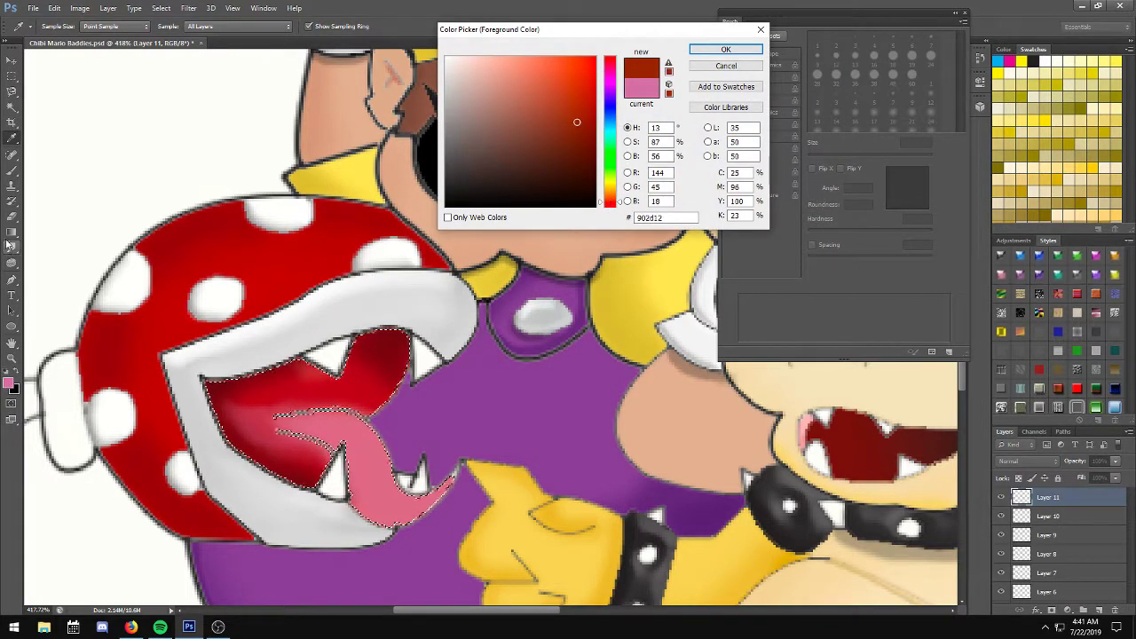
{"action": "left_click", "coordinate": [725, 49]}
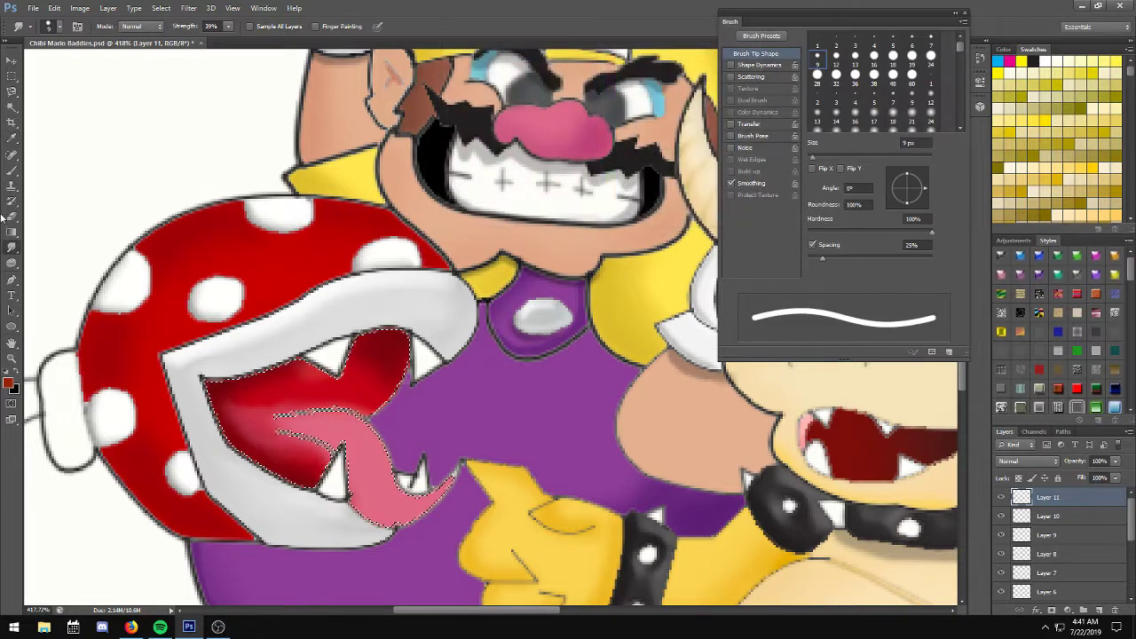
Drag a black-to-dark-red gradient across the mouth selection and lower the layer fill to 35%.
{"action": "left_click", "coordinate": [12, 231]}
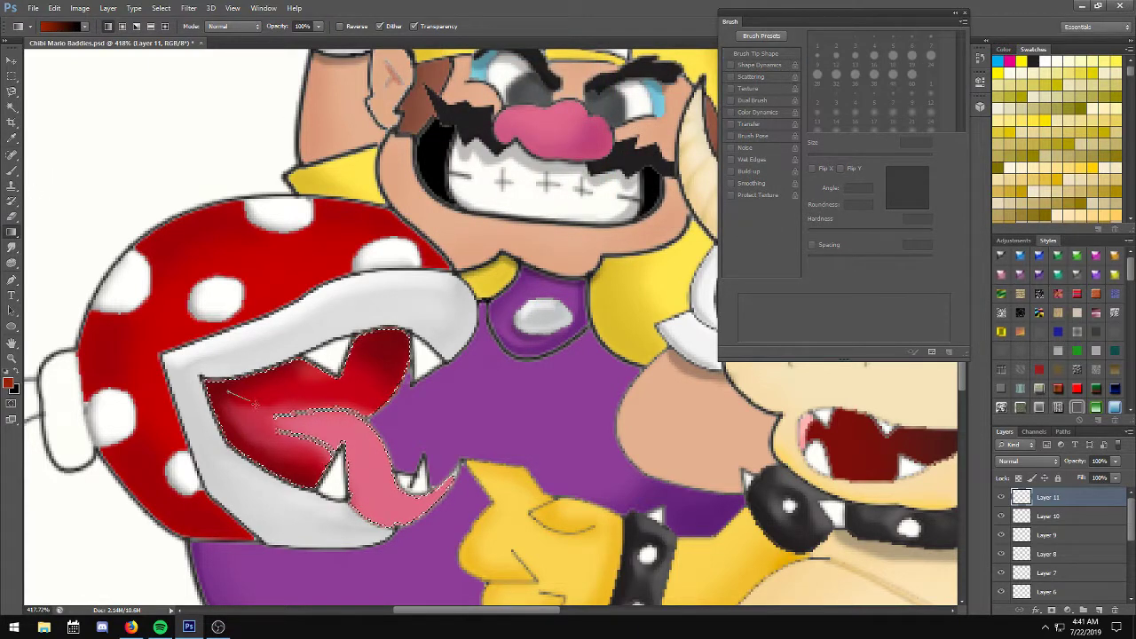
{"action": "left_click_drag", "start_coordinate": [266, 417], "coordinate": [337, 418]}
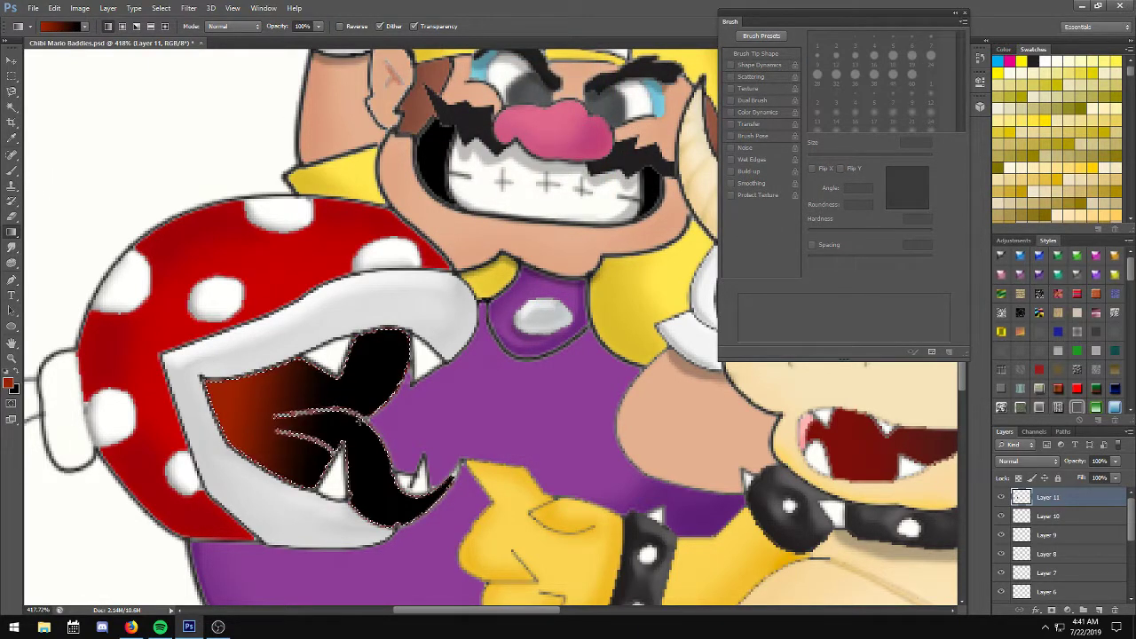
{"action": "key", "text": "ctrl+z"}
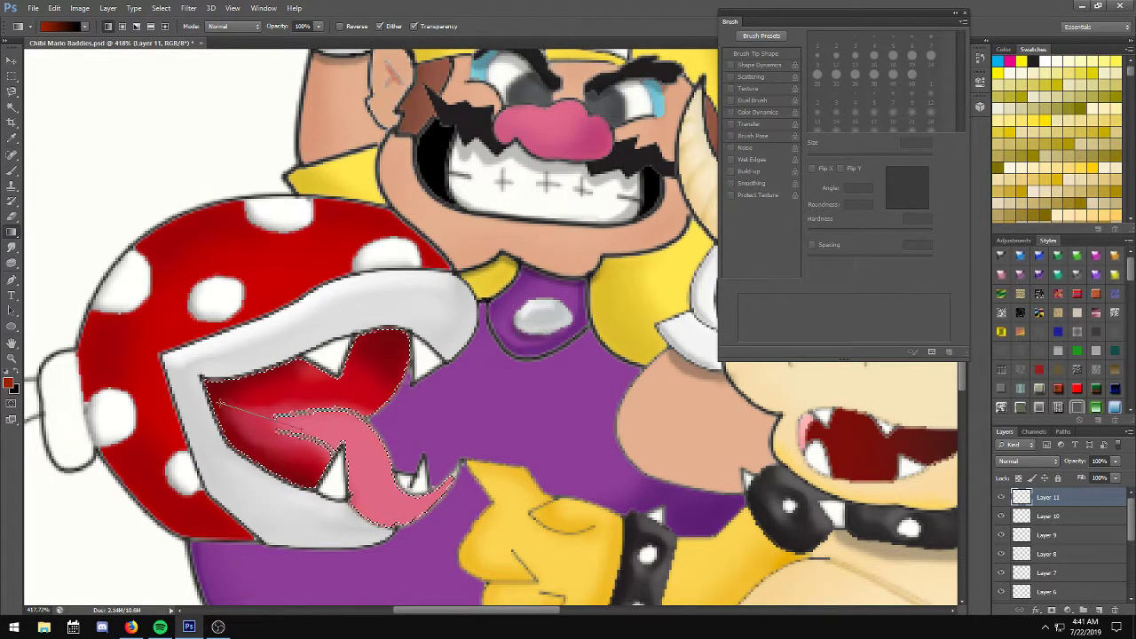
{"action": "left_click_drag", "start_coordinate": [219, 401], "coordinate": [303, 426]}
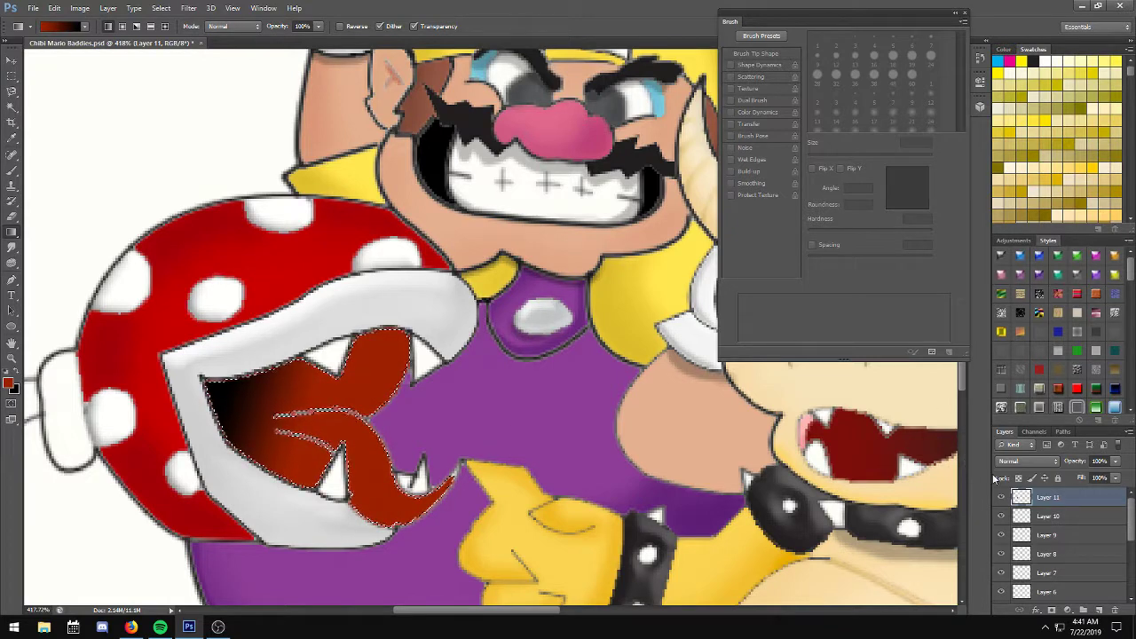
{"action": "left_click", "coordinate": [1114, 479]}
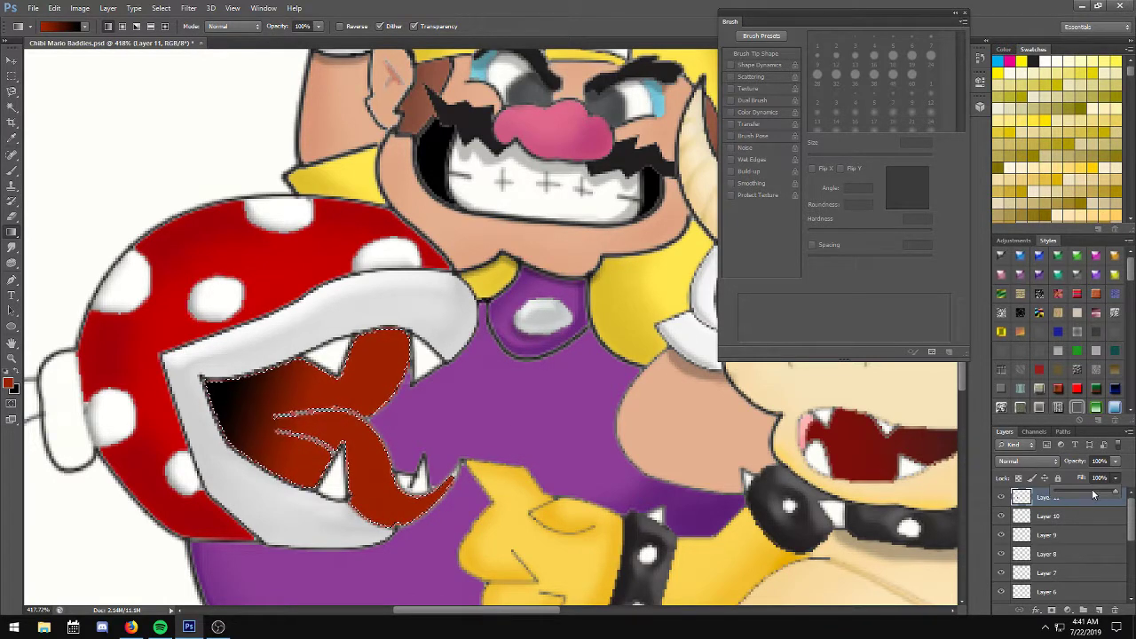
{"action": "left_click_drag", "start_coordinate": [1097, 495], "coordinate": [1077, 493]}
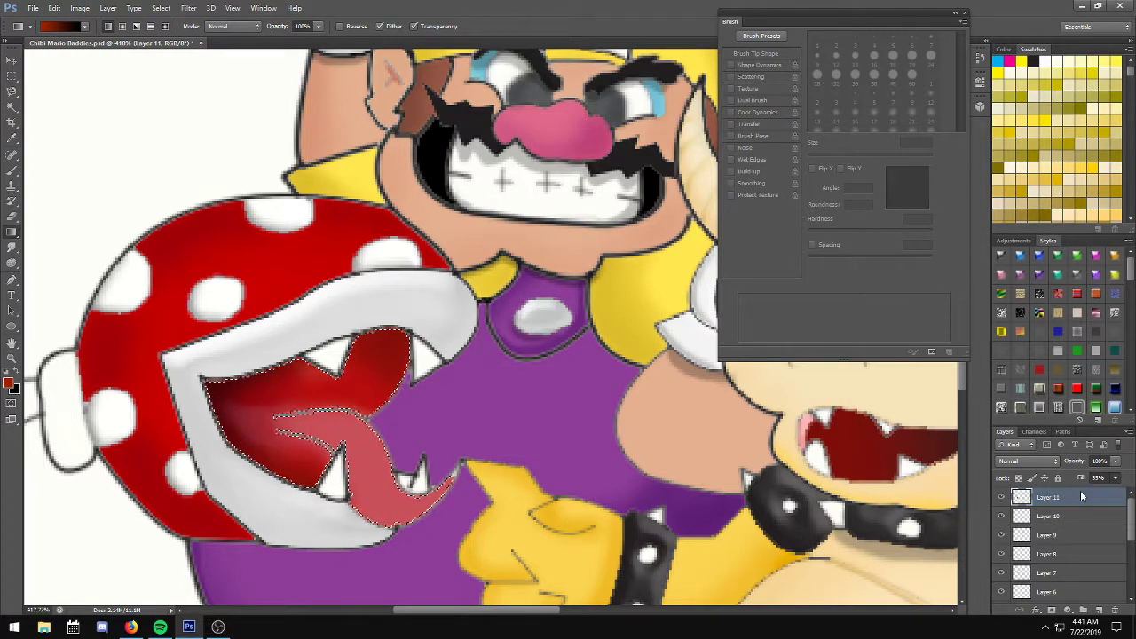
{"action": "scroll", "coordinate": [506, 440], "scroll_direction": "down", "scroll_amount": 3}
{"action": "scroll", "coordinate": [506, 440], "scroll_direction": "down", "scroll_amount": 2}
{"action": "scroll", "coordinate": [505, 440], "scroll_direction": "down", "scroll_amount": 1}
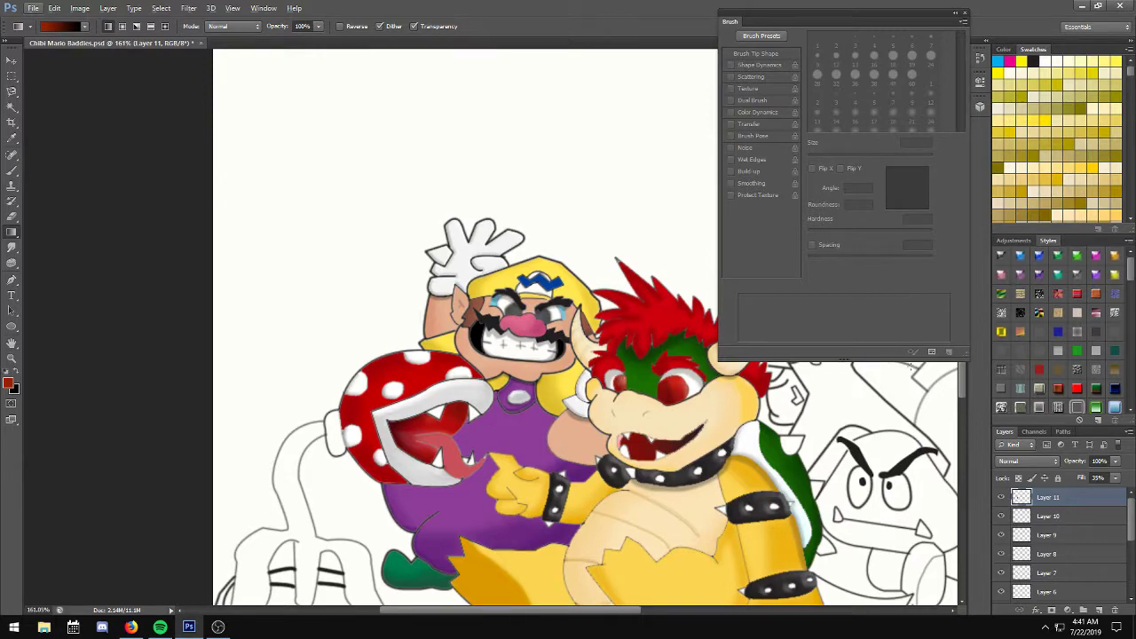
Paint sampled tongue pink over the tongue-tip outline with a 2 px brush at 100% opacity.
{"action": "scroll", "coordinate": [461, 482], "scroll_direction": "up", "scroll_amount": 1}
{"action": "scroll", "coordinate": [461, 482], "scroll_direction": "up", "scroll_amount": 2}
{"action": "scroll", "coordinate": [461, 482], "scroll_direction": "up", "scroll_amount": 2}
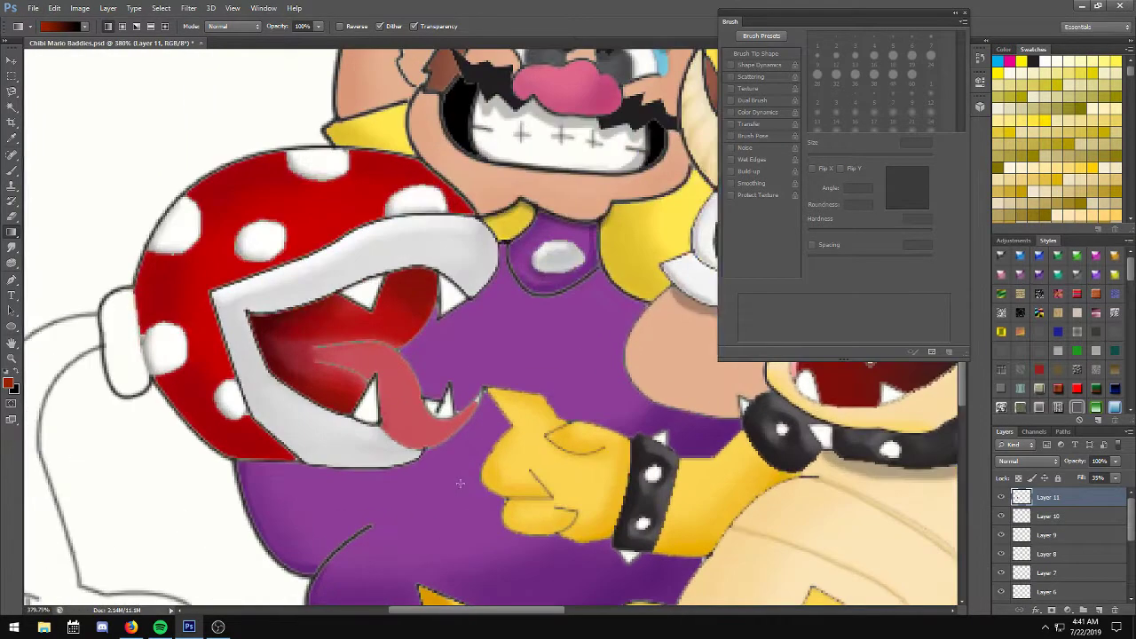
{"action": "scroll", "coordinate": [461, 482], "scroll_direction": "up", "scroll_amount": 1}
{"action": "scroll", "coordinate": [460, 481], "scroll_direction": "up", "scroll_amount": 1}
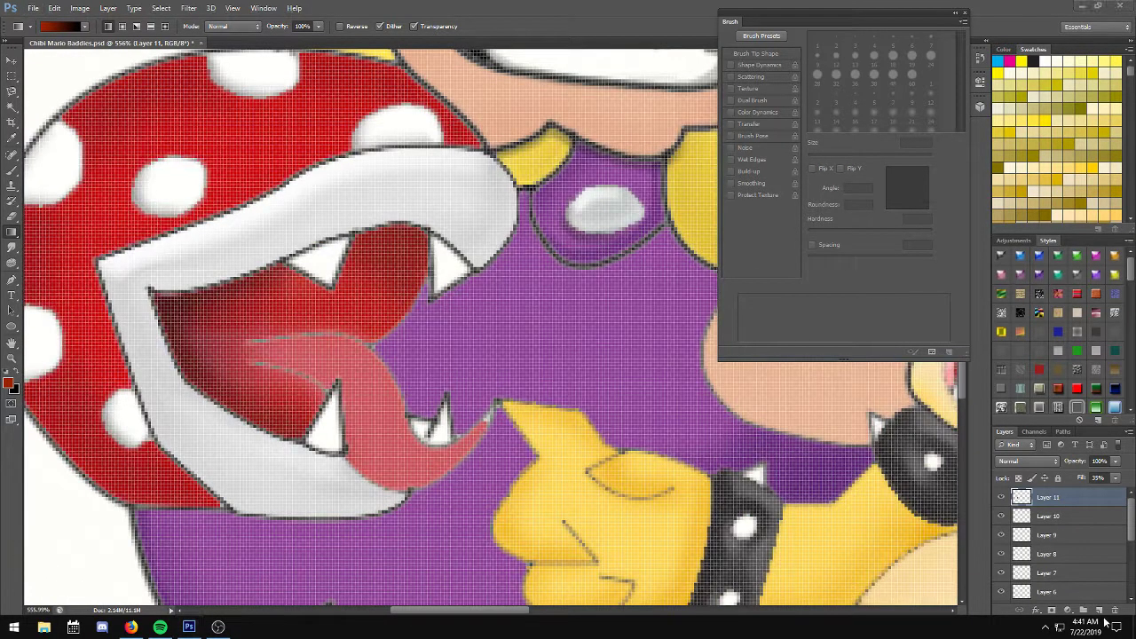
{"action": "left_click", "coordinate": [10, 171]}
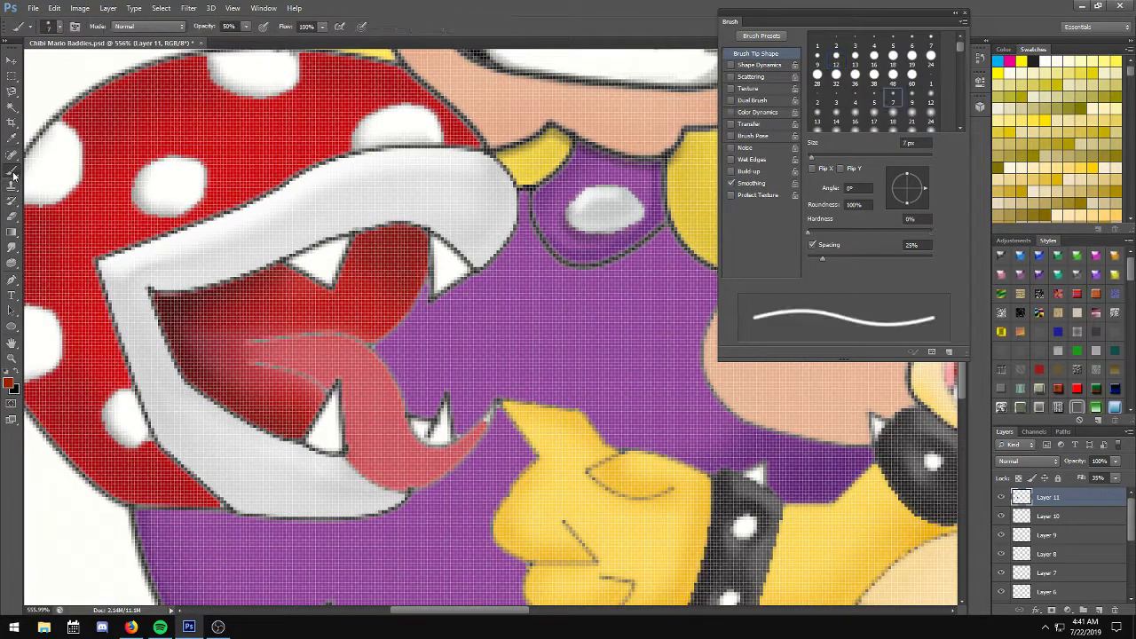
{"action": "key", "text": "0"}
{"action": "left_click", "coordinate": [13, 136]}
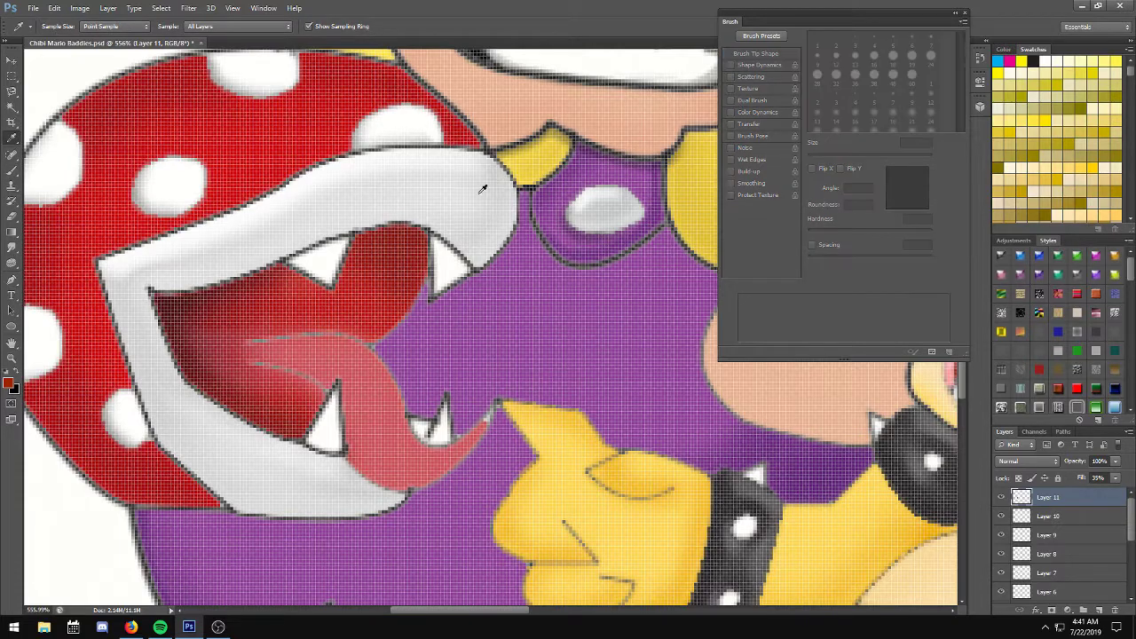
{"action": "left_click", "coordinate": [469, 431]}
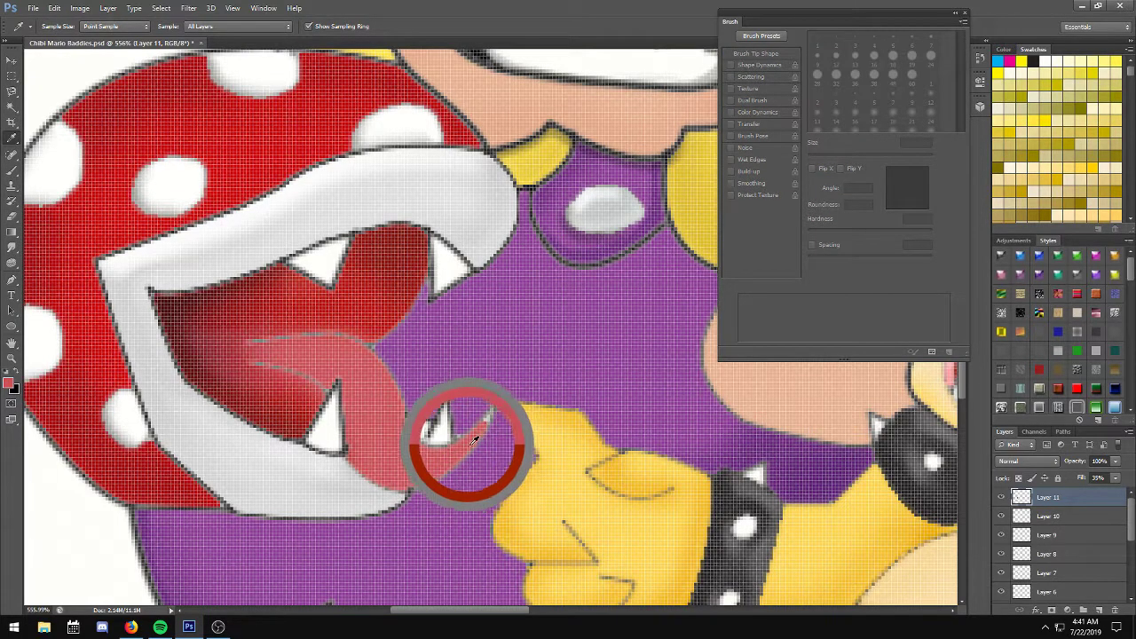
{"action": "scroll", "coordinate": [488, 415], "scroll_direction": "up", "scroll_amount": 3}
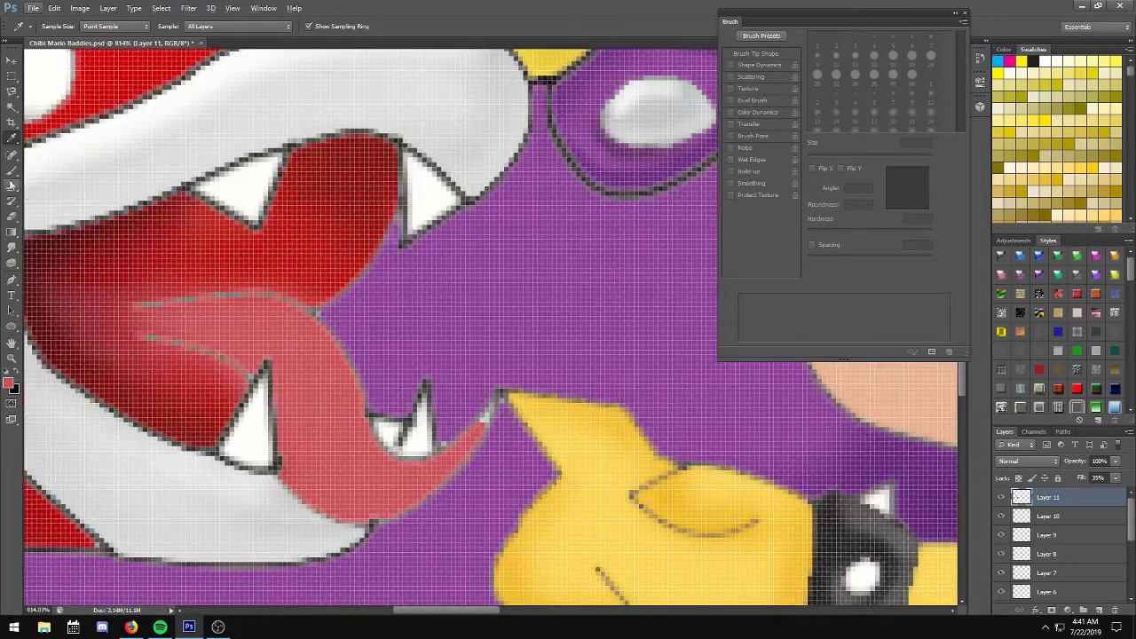
{"action": "left_click", "coordinate": [12, 168]}
{"action": "left_click", "coordinate": [817, 99]}
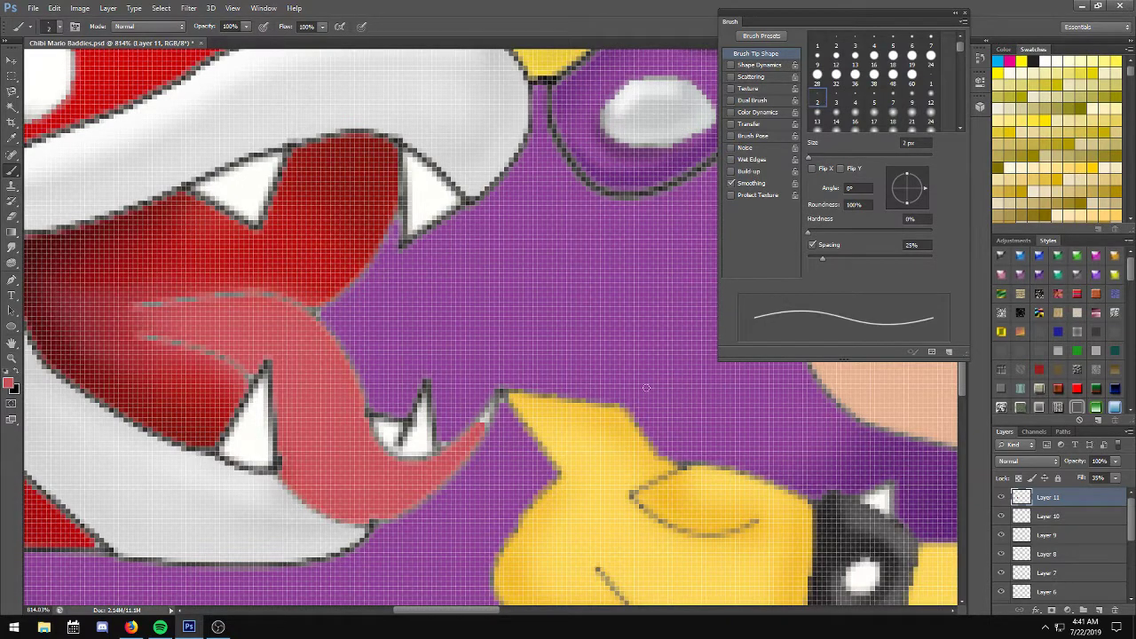
{"action": "scroll", "coordinate": [476, 430], "scroll_direction": "up", "scroll_amount": 2}
{"action": "left_click_drag", "start_coordinate": [461, 400], "coordinate": [447, 419]}
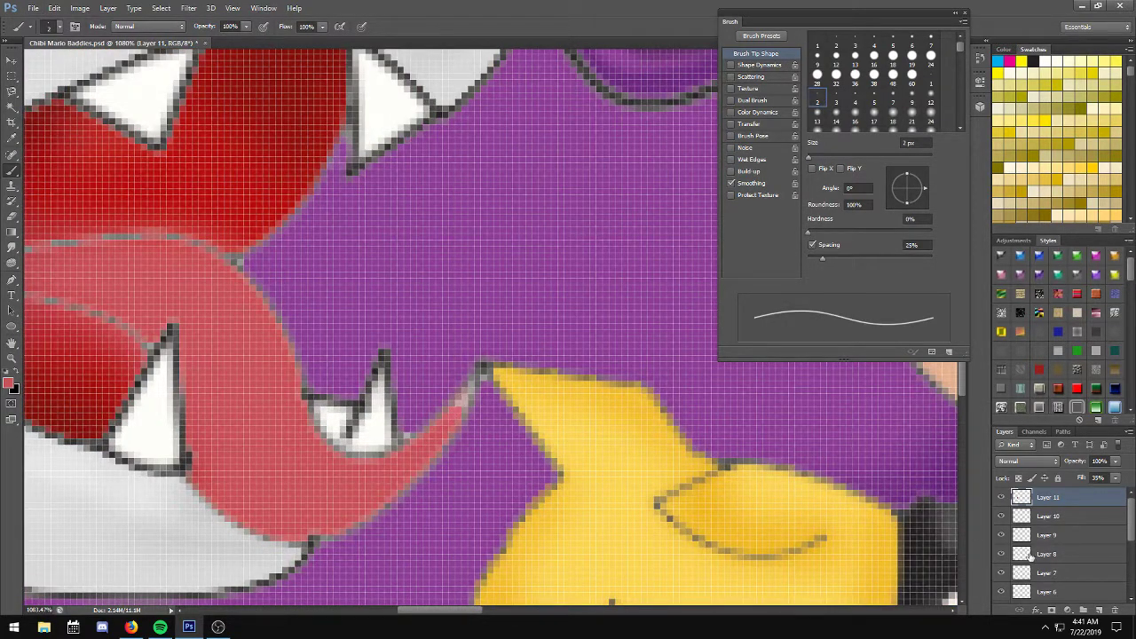
On new Layer 12, extend the tongue tip to the glove and paint the purple fang gap red.
{"action": "left_click", "coordinate": [1099, 610]}
{"action": "left_click_drag", "start_coordinate": [469, 391], "coordinate": [480, 374]}
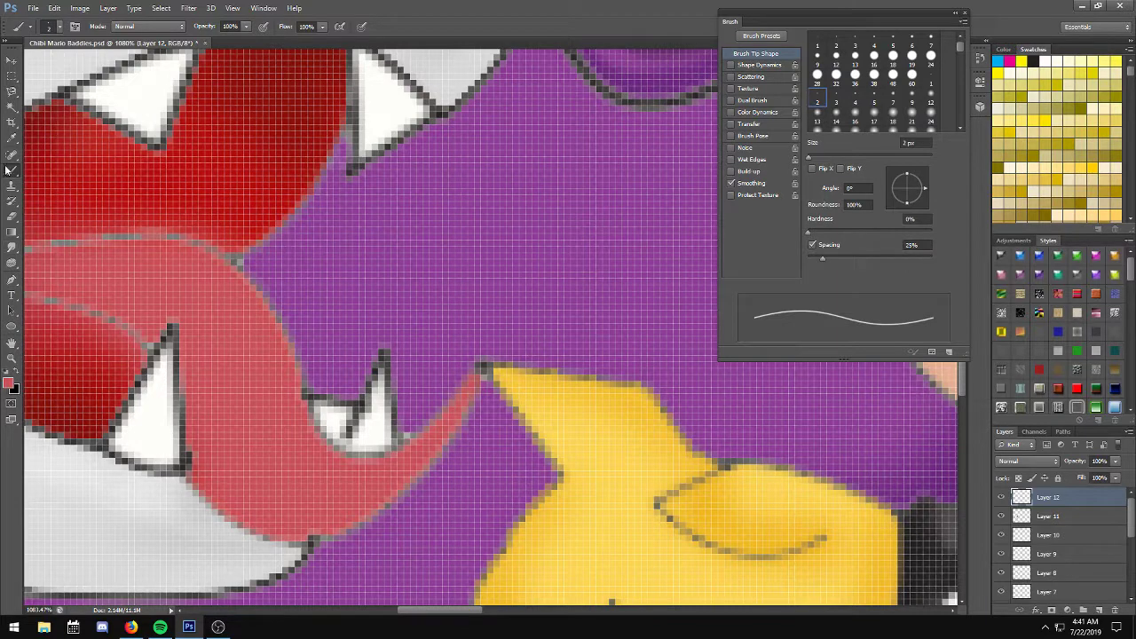
{"action": "left_click", "coordinate": [12, 138]}
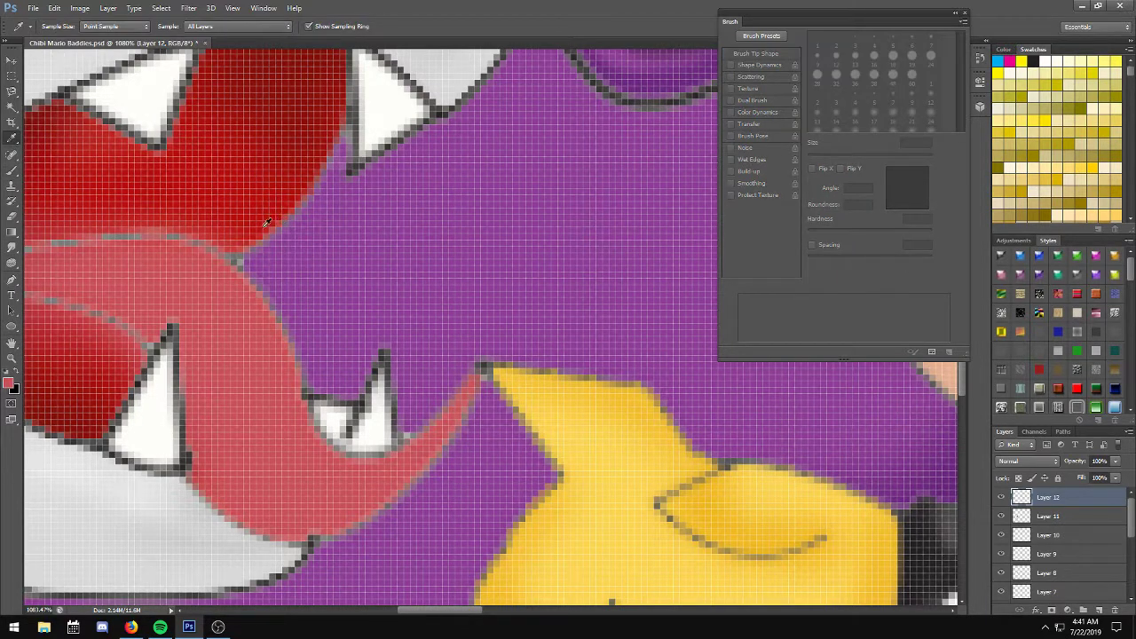
{"action": "left_click", "coordinate": [265, 223]}
{"action": "left_click", "coordinate": [13, 171]}
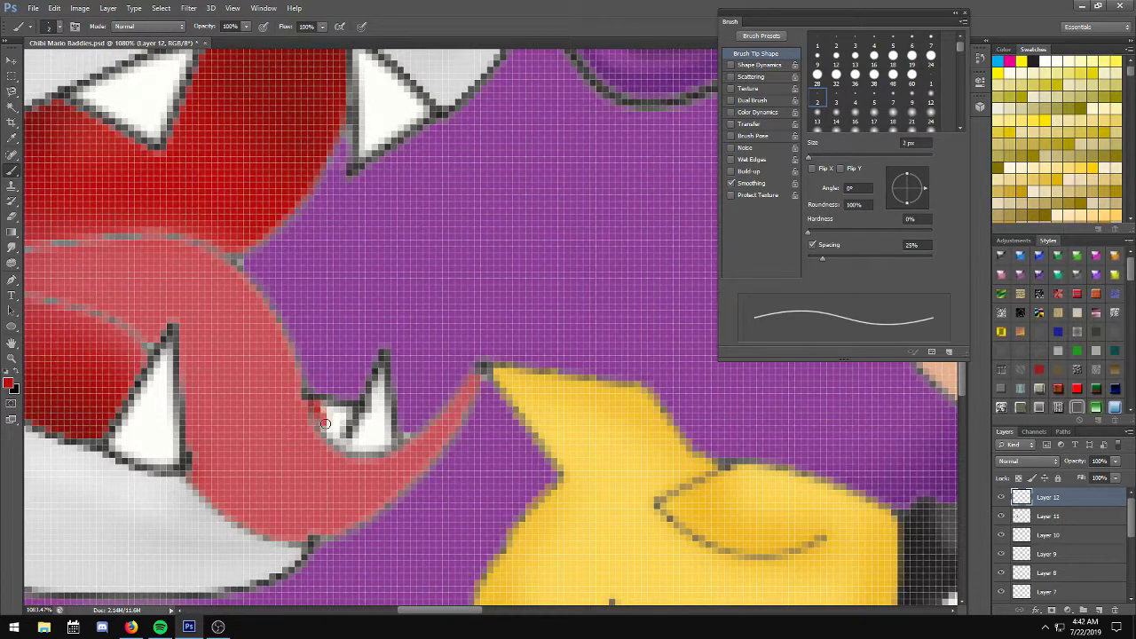
{"action": "mouse_move", "coordinate": [325, 424]}
{"action": "left_mouse_down"}
{"action": "mouse_move", "coordinate": [330, 435]}
{"action": "mouse_move", "coordinate": [343, 413]}
{"action": "mouse_move", "coordinate": [315, 401]}
{"action": "mouse_move", "coordinate": [336, 419]}
{"action": "mouse_move", "coordinate": [353, 410]}
{"action": "mouse_move", "coordinate": [339, 432]}
{"action": "left_mouse_up"}
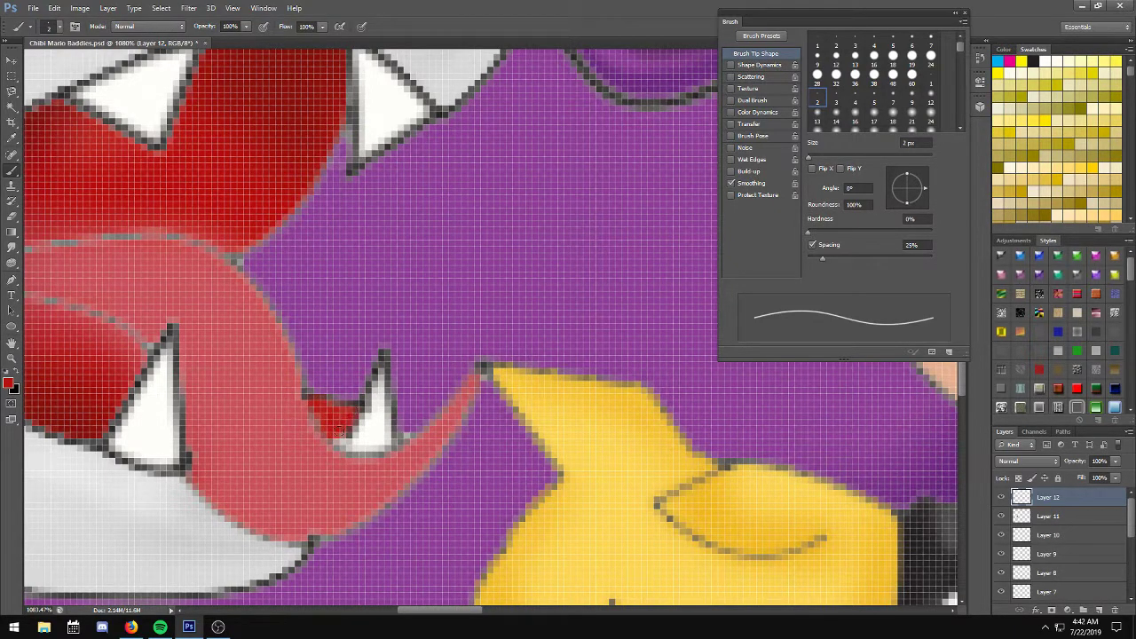
{"action": "scroll", "coordinate": [240, 478], "scroll_direction": "down", "scroll_amount": 2}
{"action": "scroll", "coordinate": [241, 477], "scroll_direction": "down", "scroll_amount": 2}
{"action": "scroll", "coordinate": [241, 478], "scroll_direction": "down", "scroll_amount": 2}
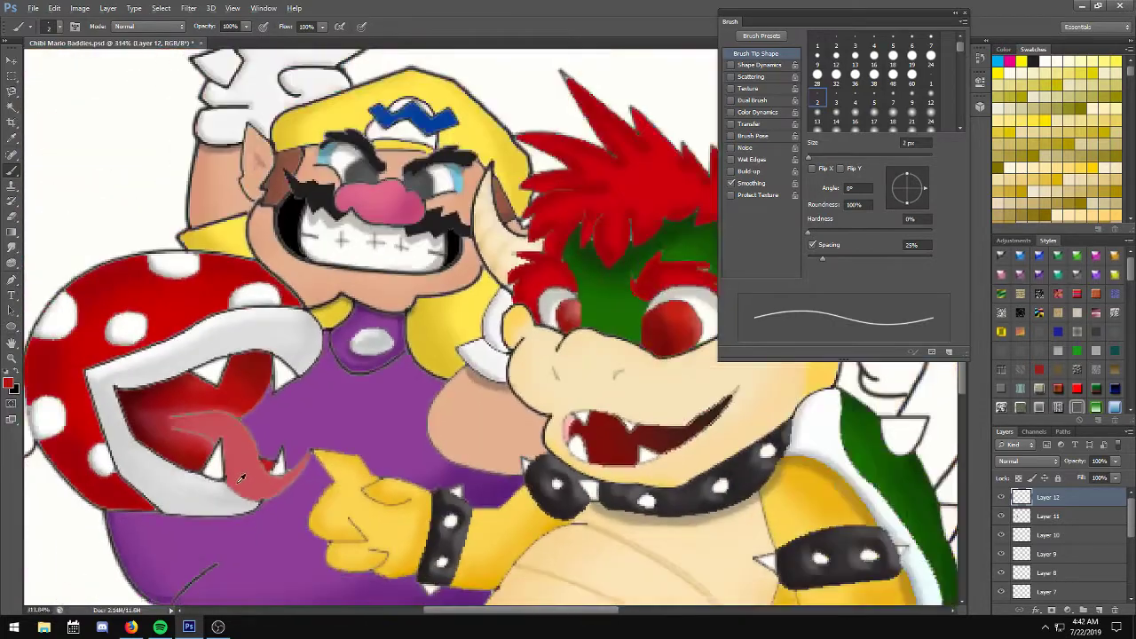
{"action": "scroll", "coordinate": [241, 477], "scroll_direction": "down", "scroll_amount": 2}
{"action": "scroll", "coordinate": [398, 524], "scroll_direction": "up", "scroll_amount": 1}
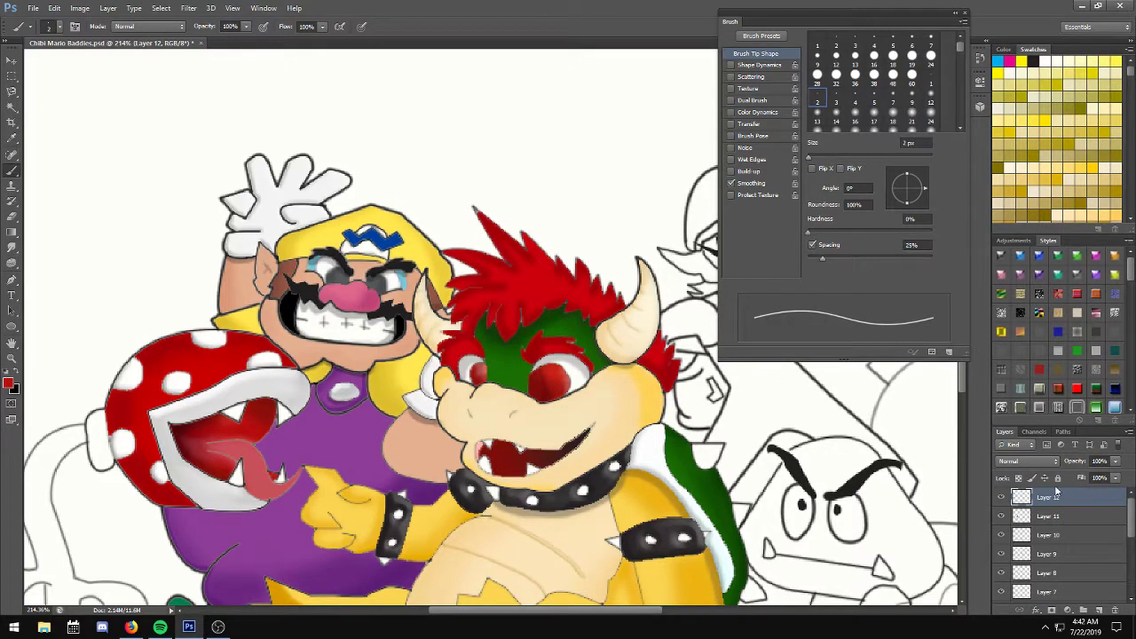
Hide Background, bowser and wario, merge the visible plant layers into Layer 2, then unhide them.
{"action": "left_click_drag", "start_coordinate": [1133, 520], "coordinate": [1132, 568]}
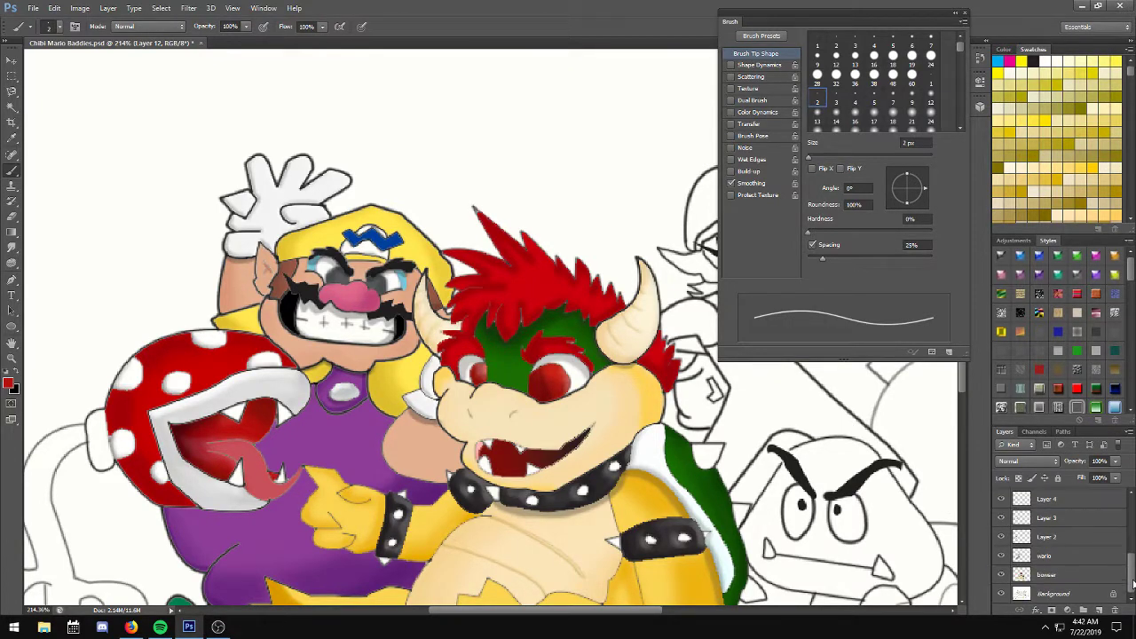
{"action": "left_click", "coordinate": [1001, 593]}
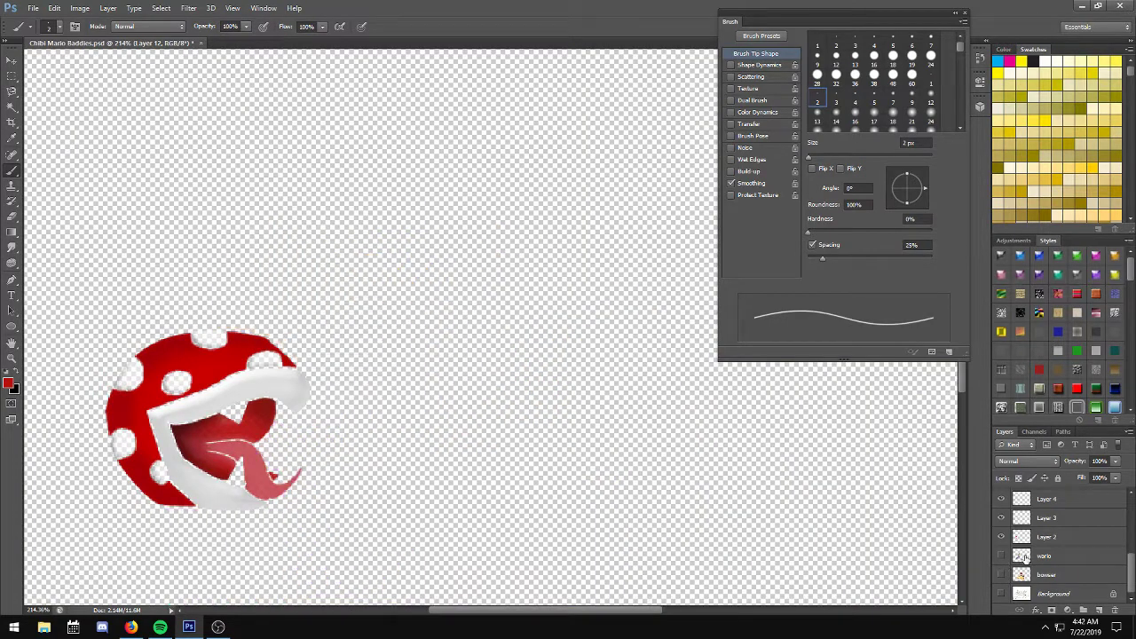
{"action": "left_click", "coordinate": [1001, 555]}
{"action": "left_click", "coordinate": [1055, 539]}
{"action": "right_click", "coordinate": [1054, 539]}
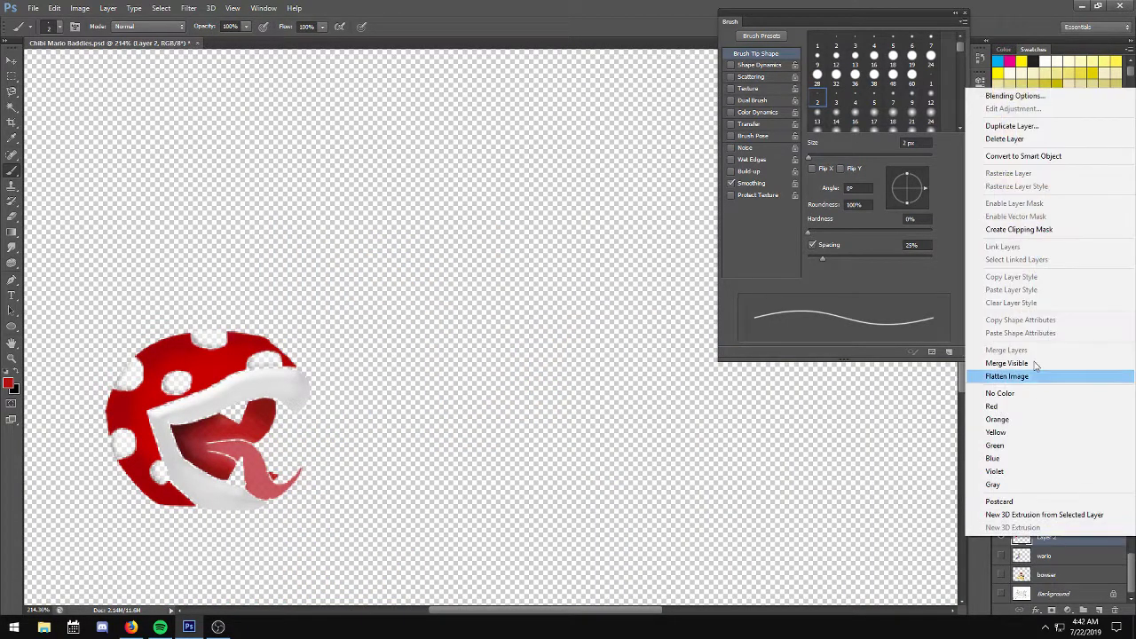
{"action": "key", "text": "Escape"}
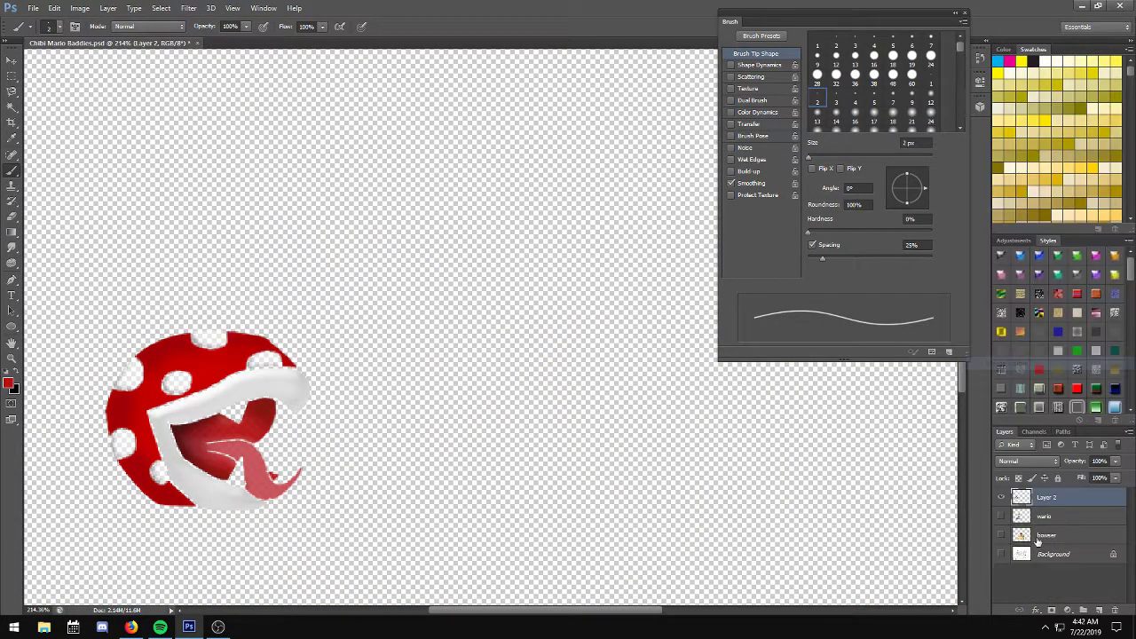
{"action": "left_click", "coordinate": [1001, 517]}
{"action": "left_click", "coordinate": [1001, 535]}
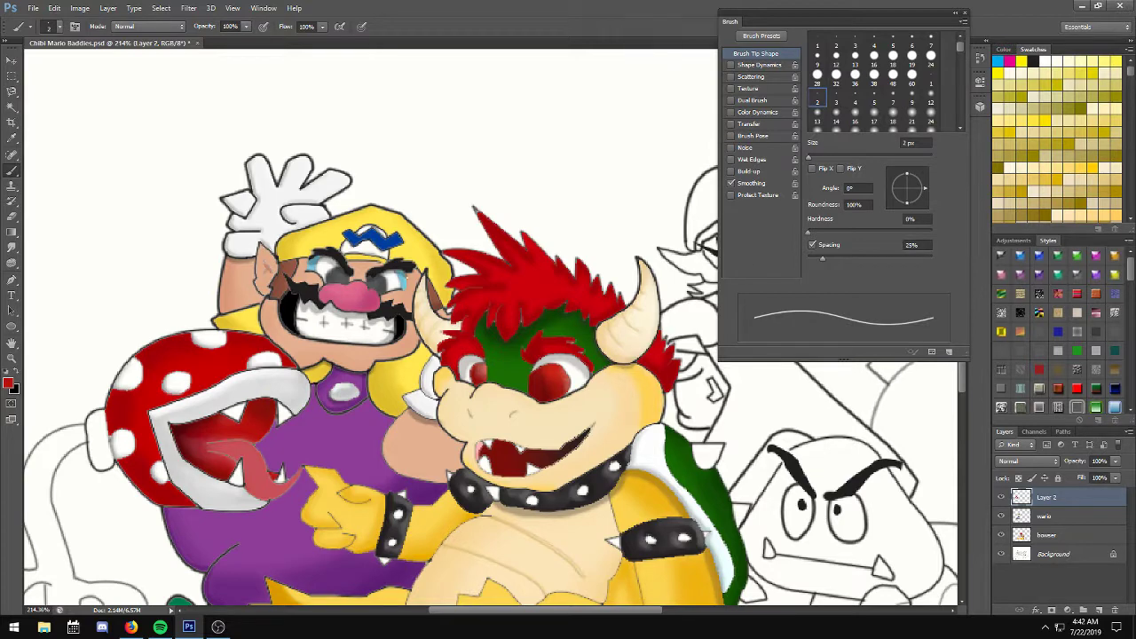
Magic Wand the stem and leaves on the Background layer and set the foreground to medium green.
{"action": "left_click", "coordinate": [964, 12]}
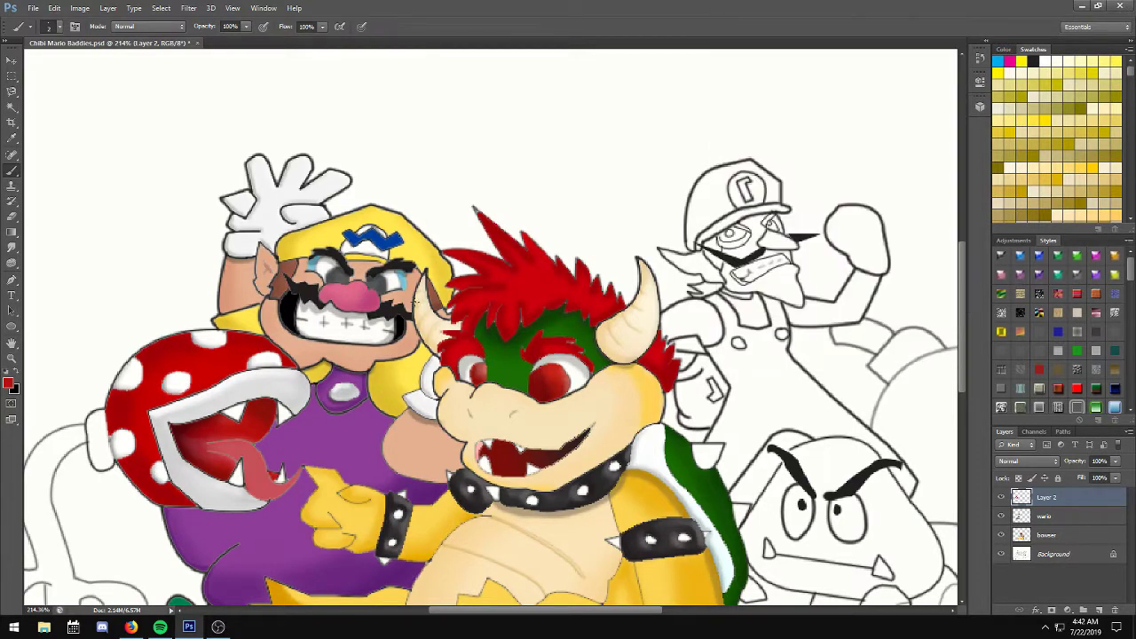
{"action": "scroll", "coordinate": [391, 315], "scroll_direction": "down", "scroll_amount": 1}
{"action": "scroll", "coordinate": [351, 310], "scroll_direction": "down", "scroll_amount": 1}
{"action": "scroll", "coordinate": [346, 308], "scroll_direction": "down", "scroll_amount": 1}
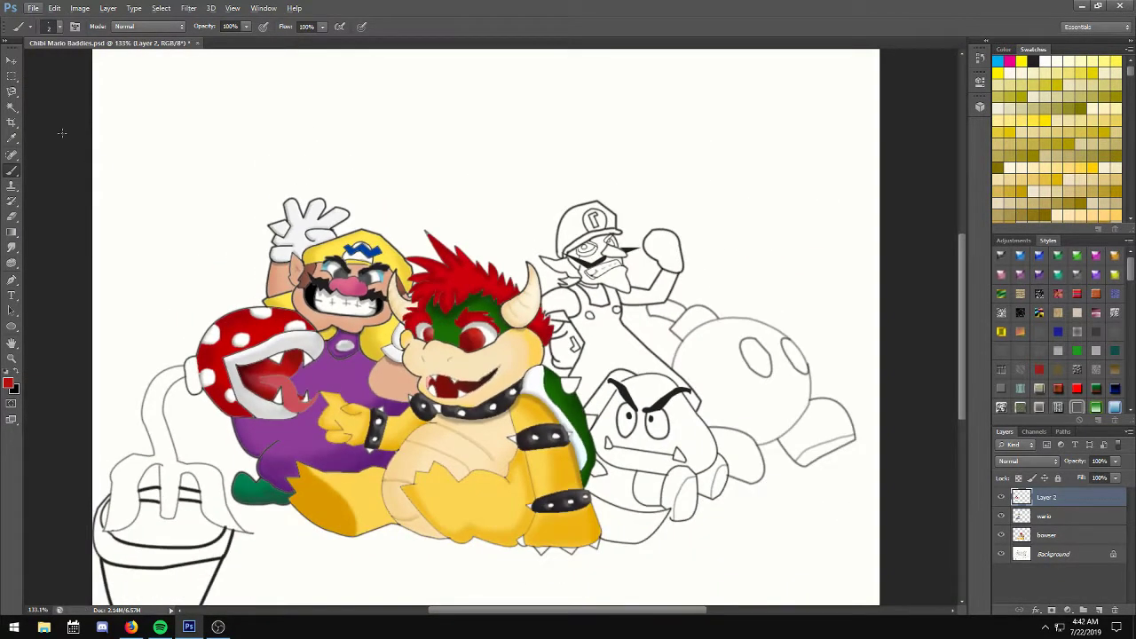
{"action": "left_click", "coordinate": [11, 106]}
{"action": "left_click", "coordinate": [1042, 554]}
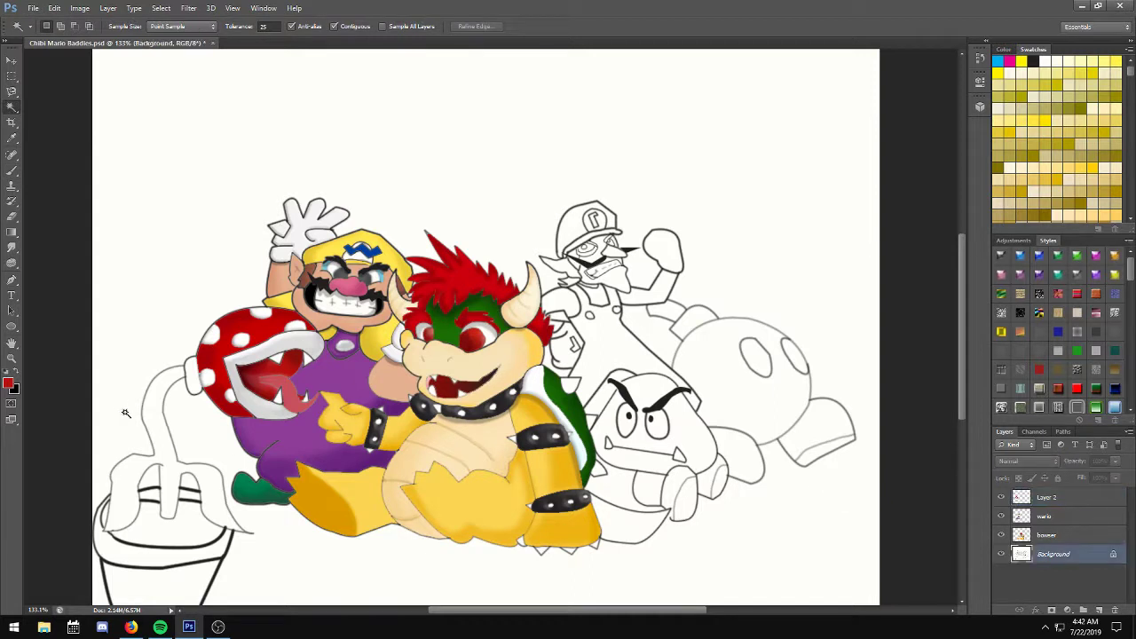
{"action": "left_click", "coordinate": [190, 374]}
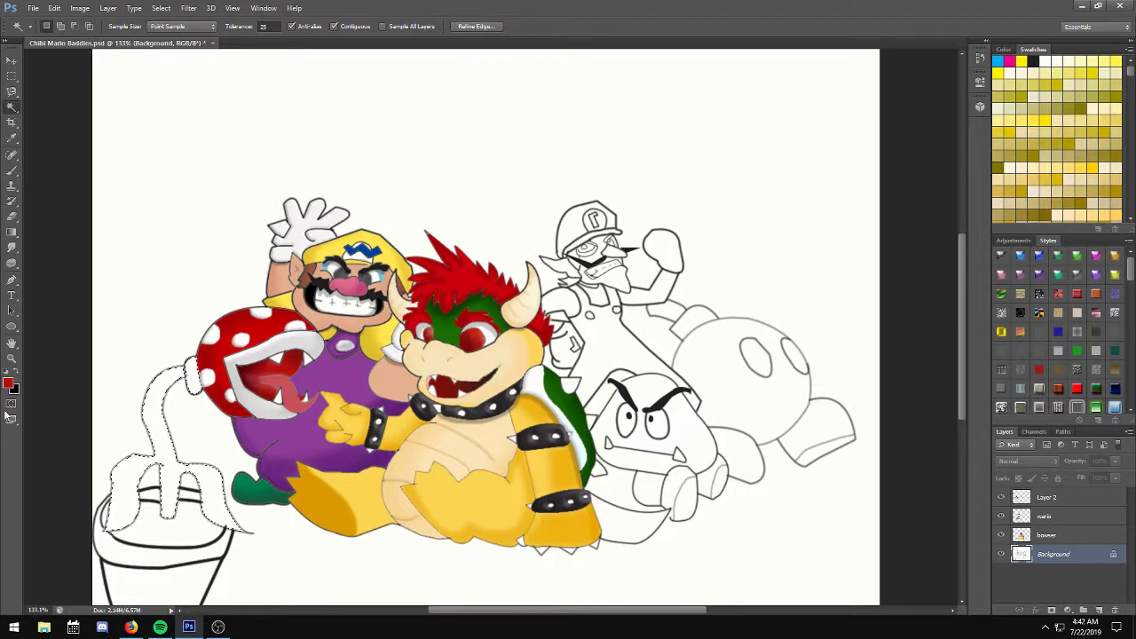
{"action": "left_click", "coordinate": [8, 383]}
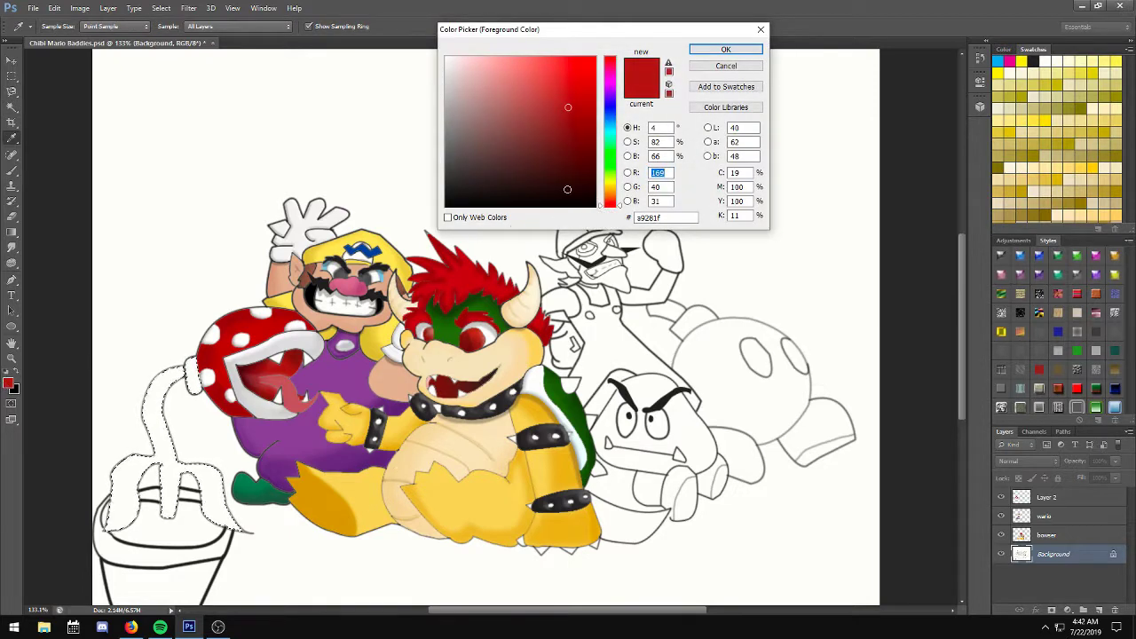
{"action": "left_click_drag", "start_coordinate": [609, 174], "coordinate": [610, 163]}
{"action": "left_click", "coordinate": [577, 128]}
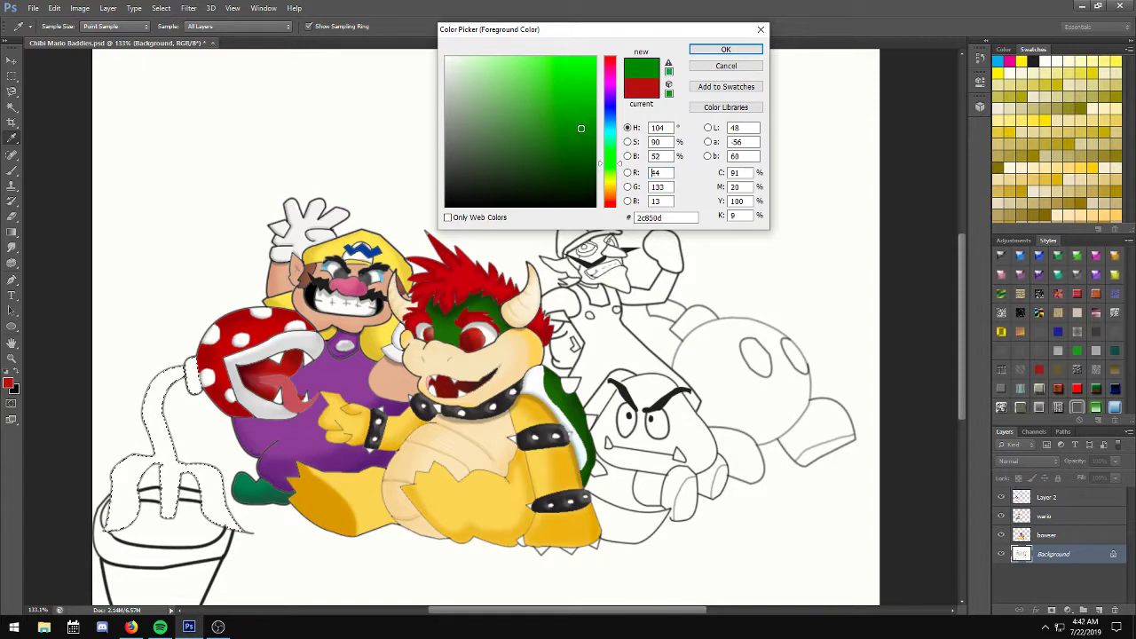
{"action": "left_click", "coordinate": [726, 49]}
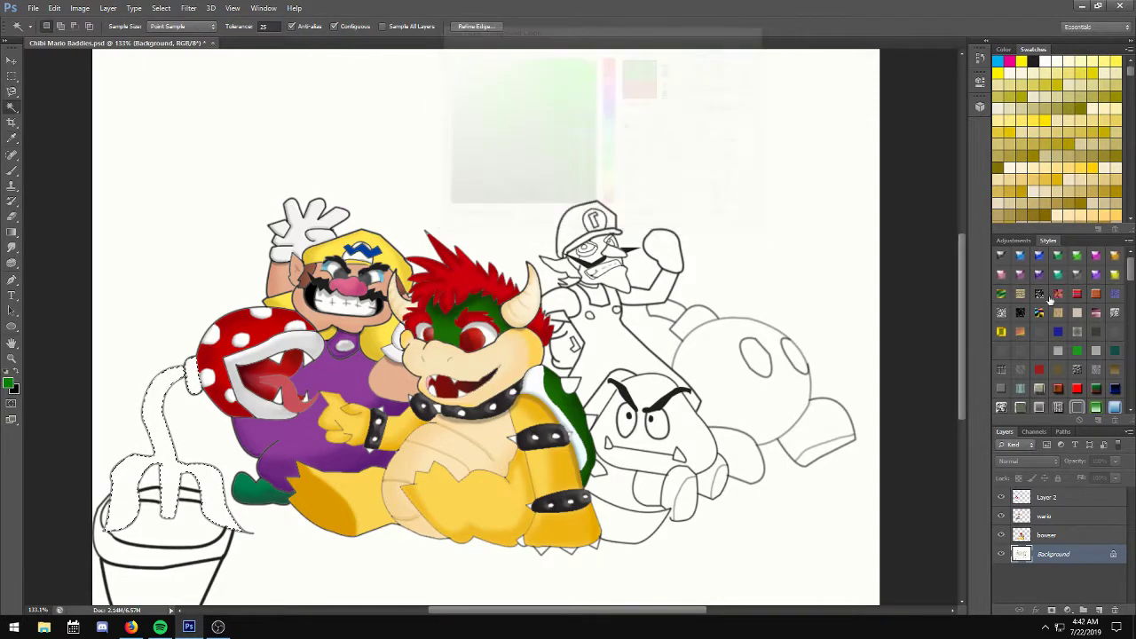
Fill the selection green on new Layer 3, refill on Layer 4 at lower opacity, and add Layer 5.
{"action": "left_click", "coordinate": [1082, 499]}
{"action": "left_click", "coordinate": [1099, 610]}
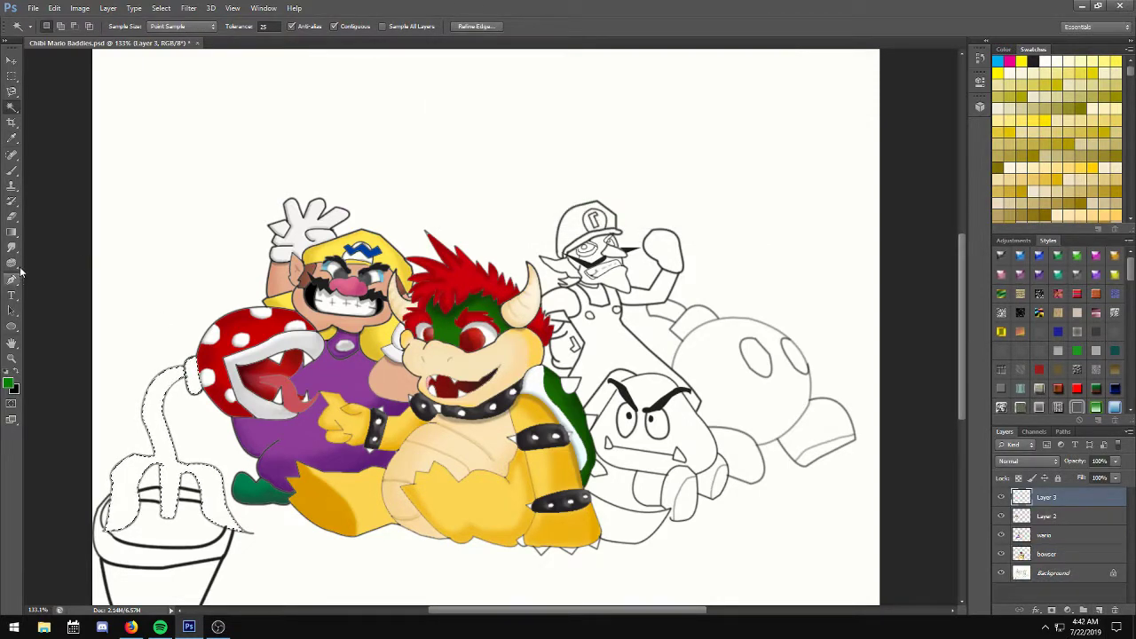
{"action": "right_click", "coordinate": [10, 232]}
{"action": "left_click", "coordinate": [71, 244]}
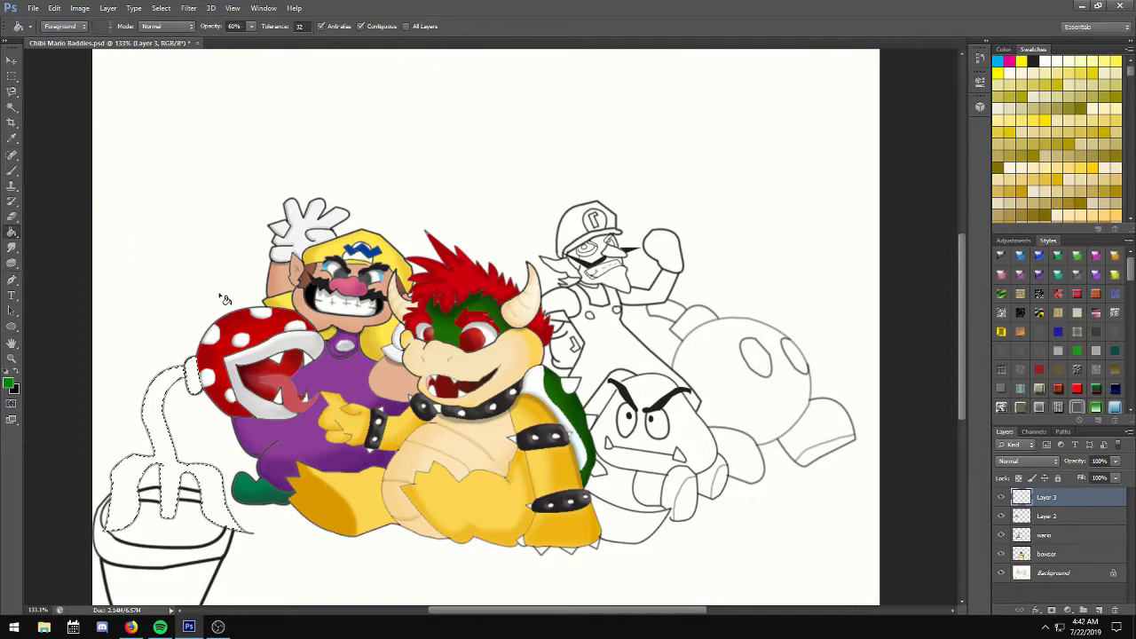
{"action": "left_click", "coordinate": [182, 386]}
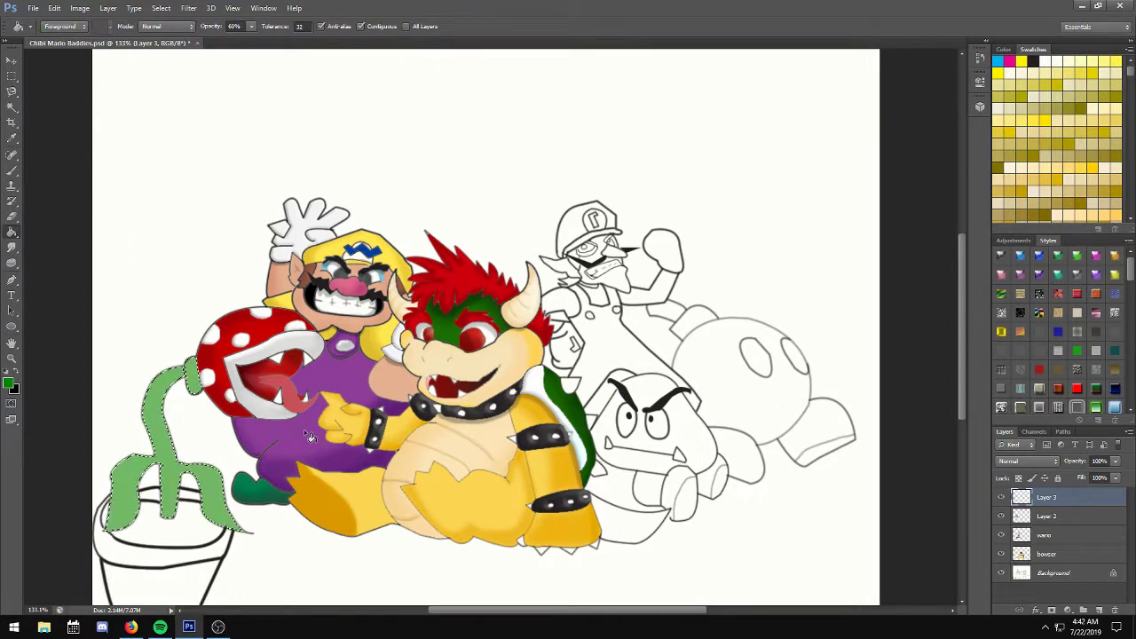
{"action": "left_click", "coordinate": [1098, 610]}
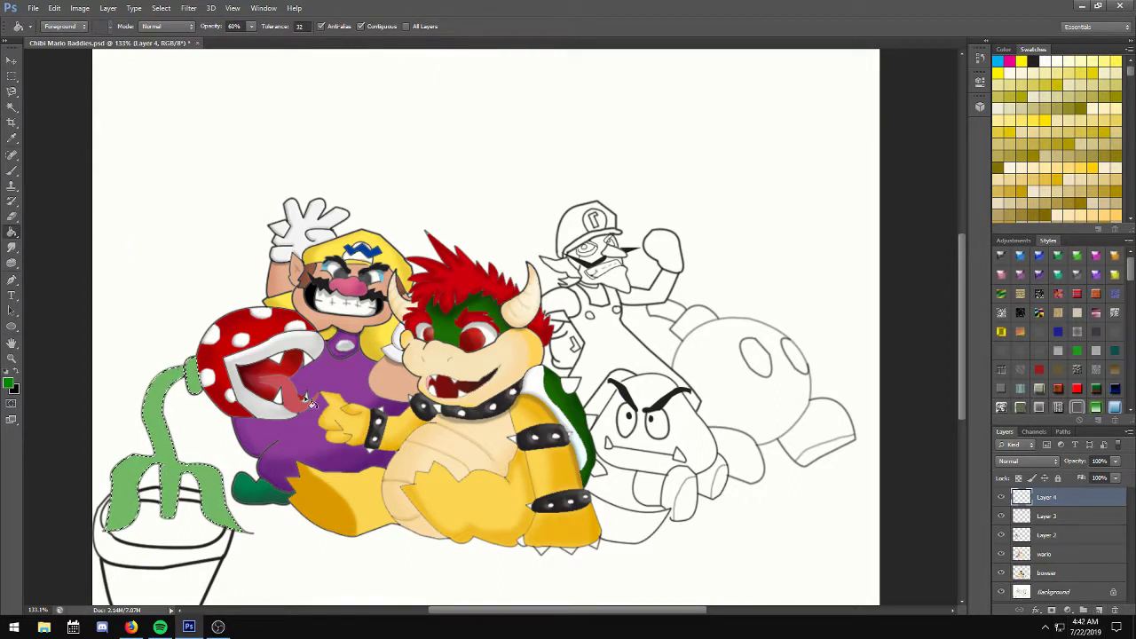
{"action": "left_click", "coordinate": [211, 473]}
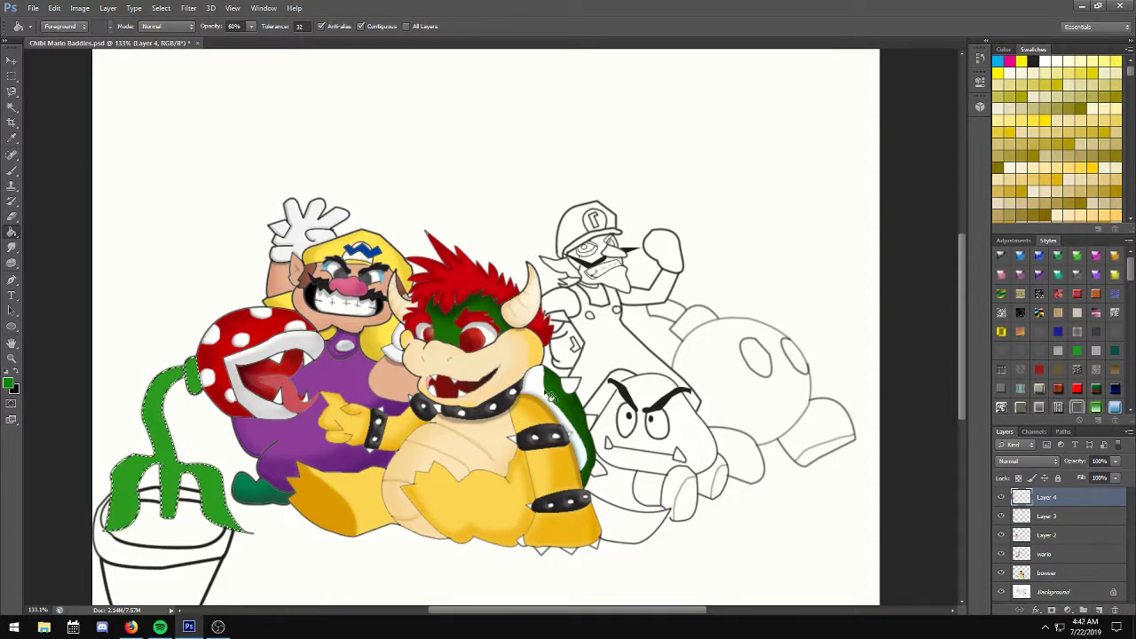
{"action": "left_click", "coordinate": [1115, 461]}
{"action": "left_click_drag", "start_coordinate": [1116, 478], "coordinate": [1088, 476]}
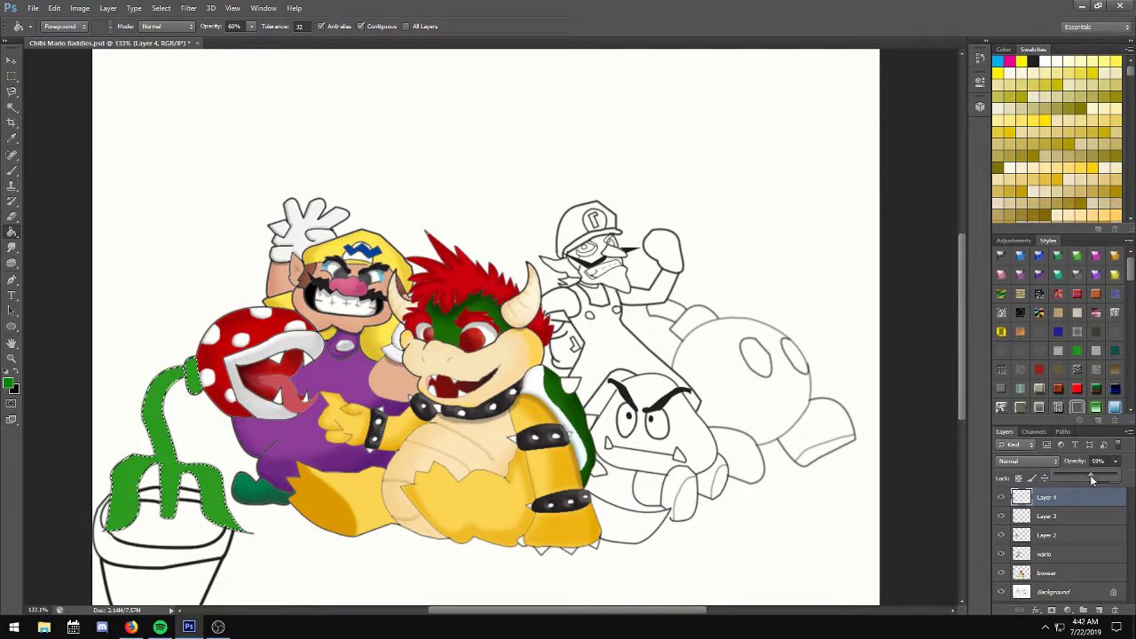
{"action": "left_click", "coordinate": [1114, 612]}
Dab a darker green where the stem meets the head, using a 7 px soft brush.
{"action": "left_click", "coordinate": [9, 383]}
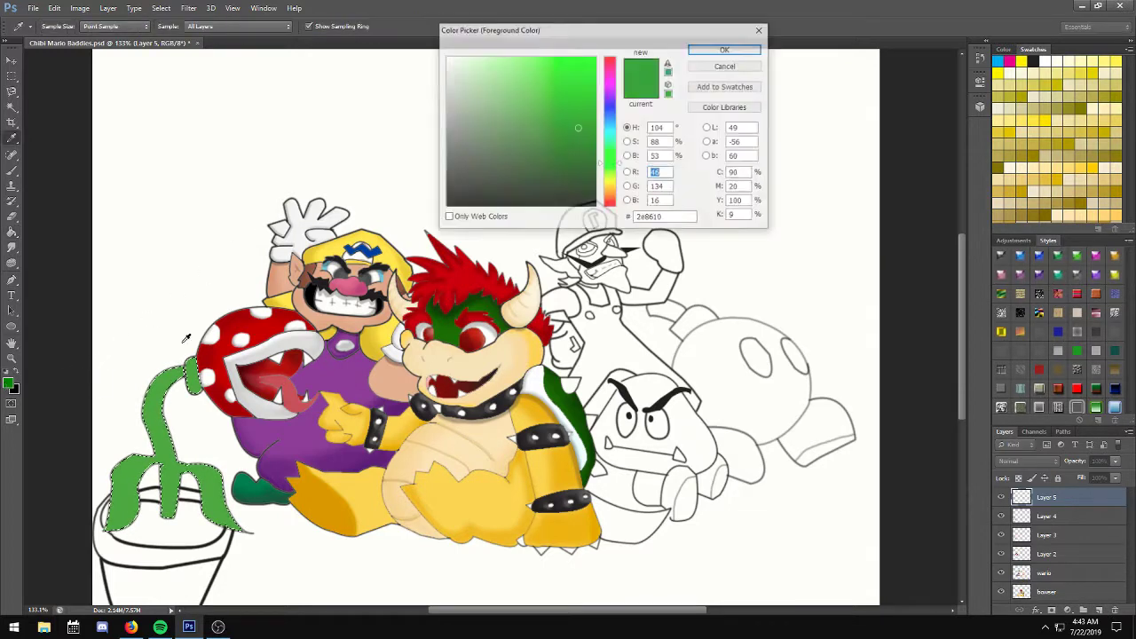
{"action": "left_click", "coordinate": [564, 168]}
{"action": "left_click", "coordinate": [724, 50]}
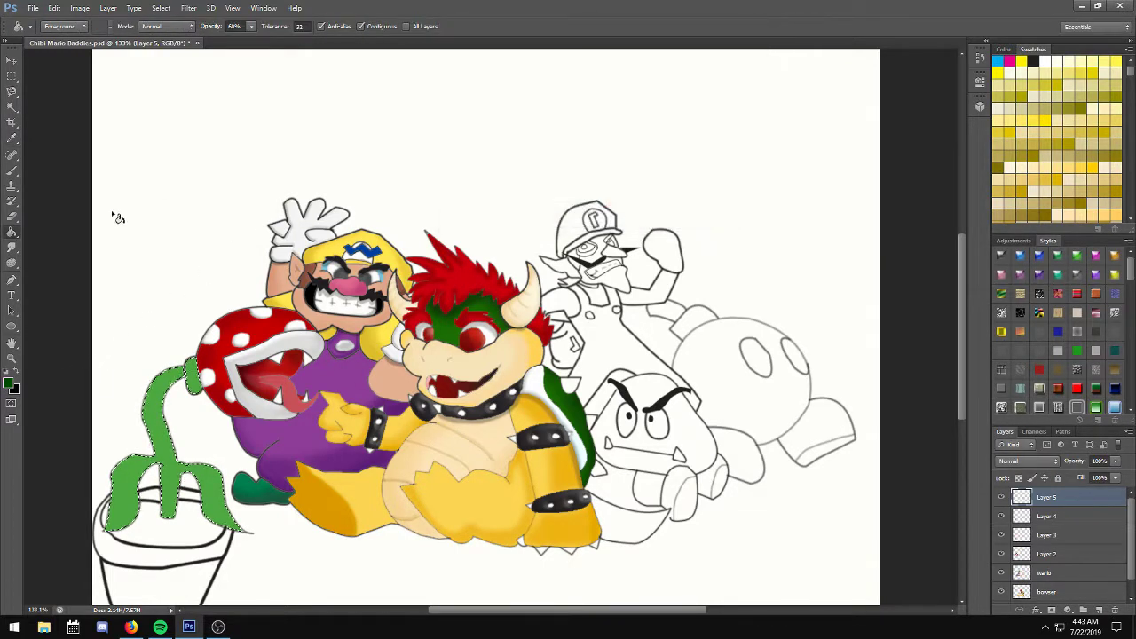
{"action": "key", "text": "b"}
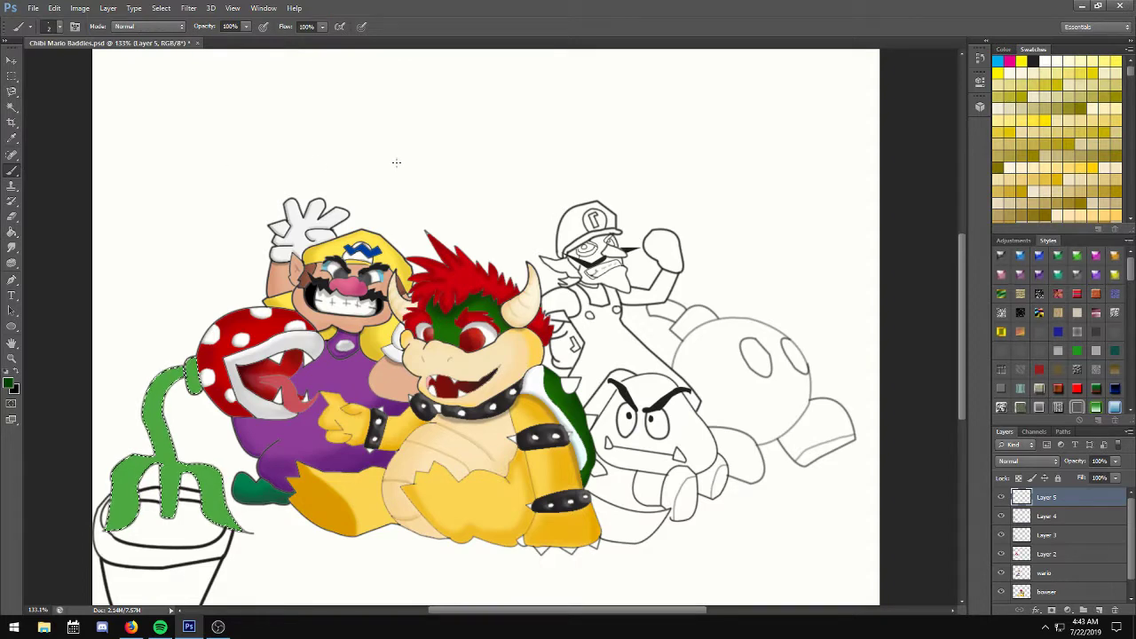
{"action": "key", "text": "F5"}
{"action": "left_click", "coordinate": [892, 103]}
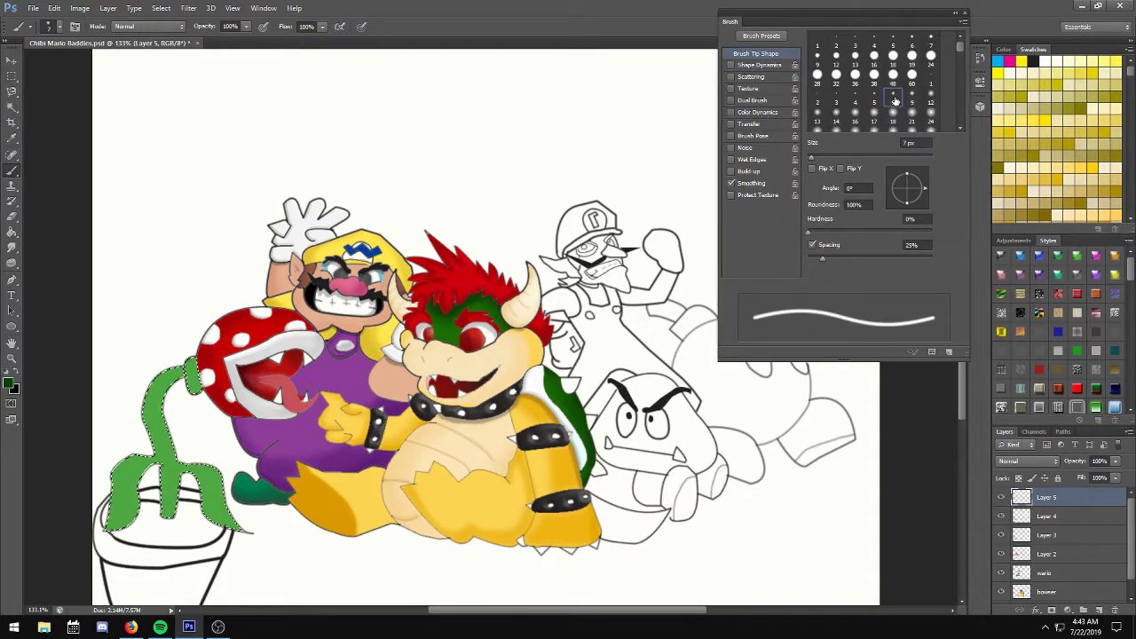
{"action": "scroll", "coordinate": [372, 435], "scroll_direction": "up", "scroll_amount": 3}
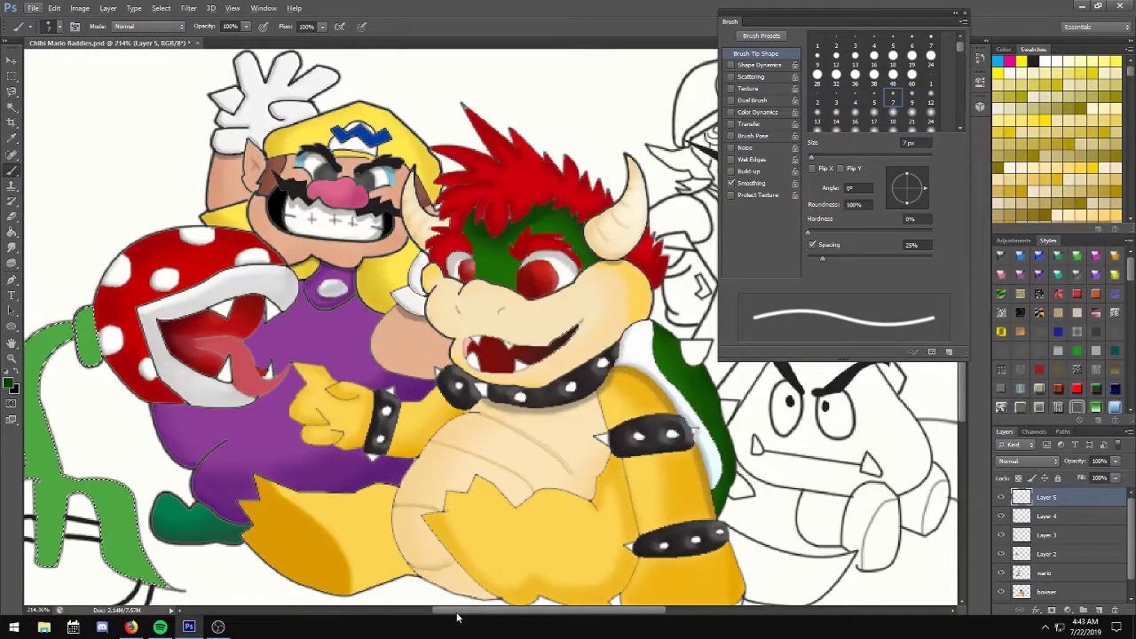
{"action": "scroll", "coordinate": [352, 439], "scroll_direction": "left", "scroll_amount": 5}
{"action": "scroll", "coordinate": [351, 438], "scroll_direction": "left", "scroll_amount": 1}
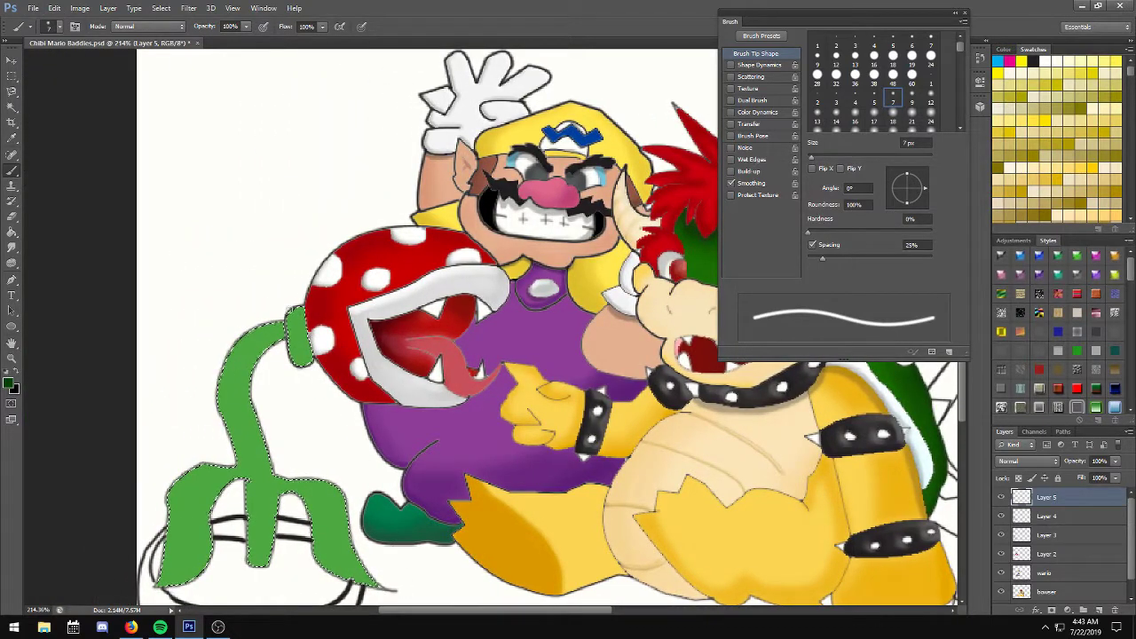
{"action": "left_click", "coordinate": [300, 308]}
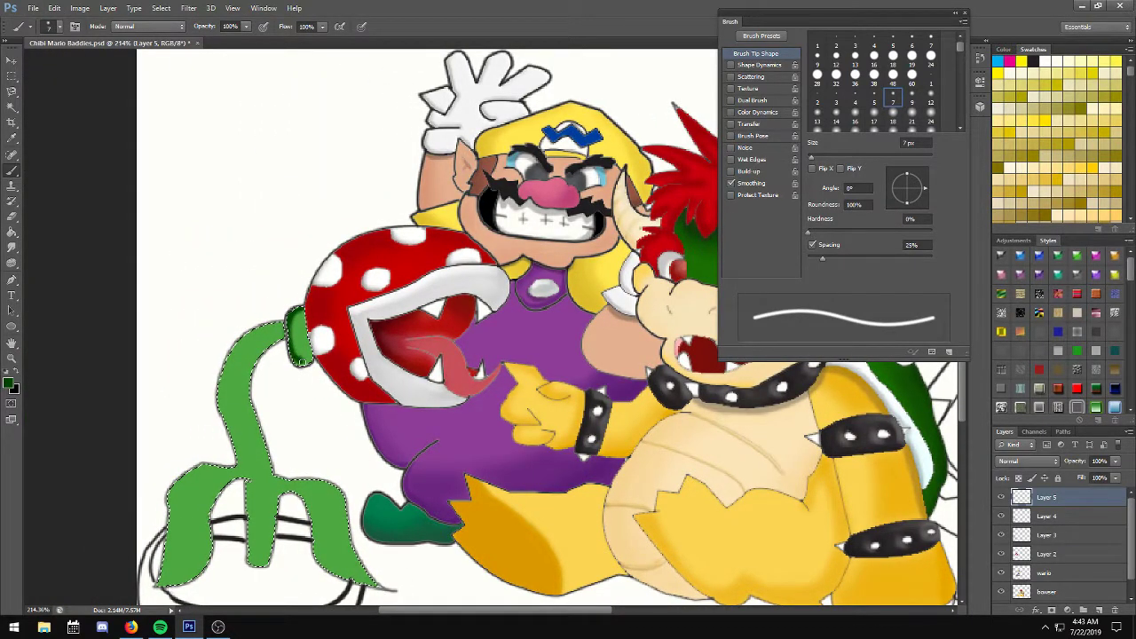
Set brush opacity to 70% and soften the shading with a slightly reduced Gaussian Blur.
{"action": "key", "text": "7"}
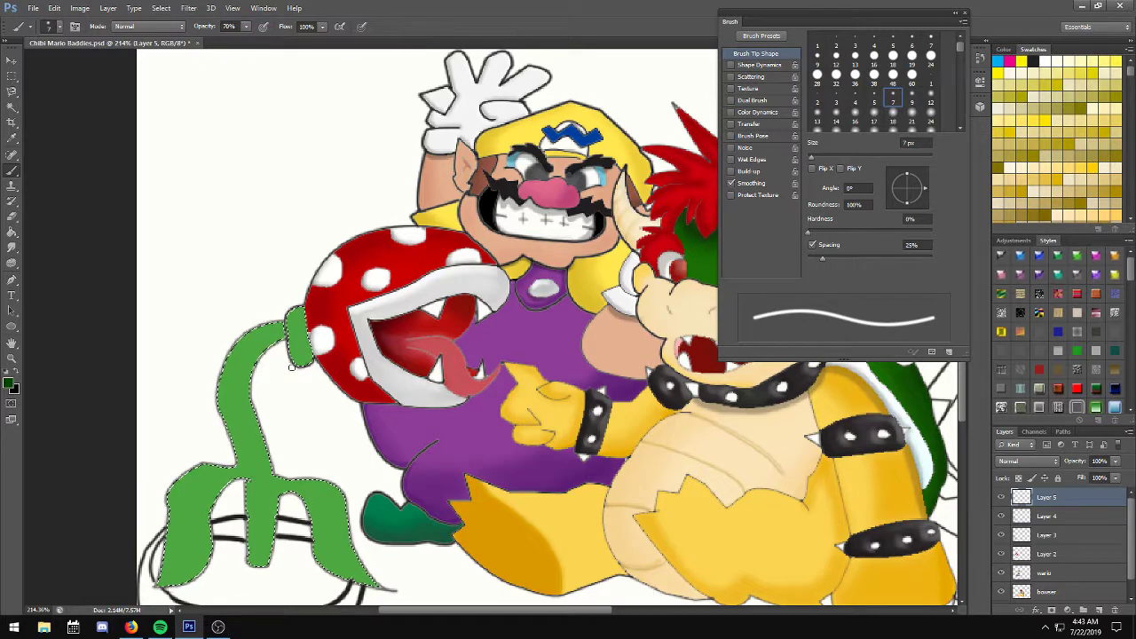
{"action": "scroll", "coordinate": [291, 365], "scroll_direction": "up", "scroll_amount": 1}
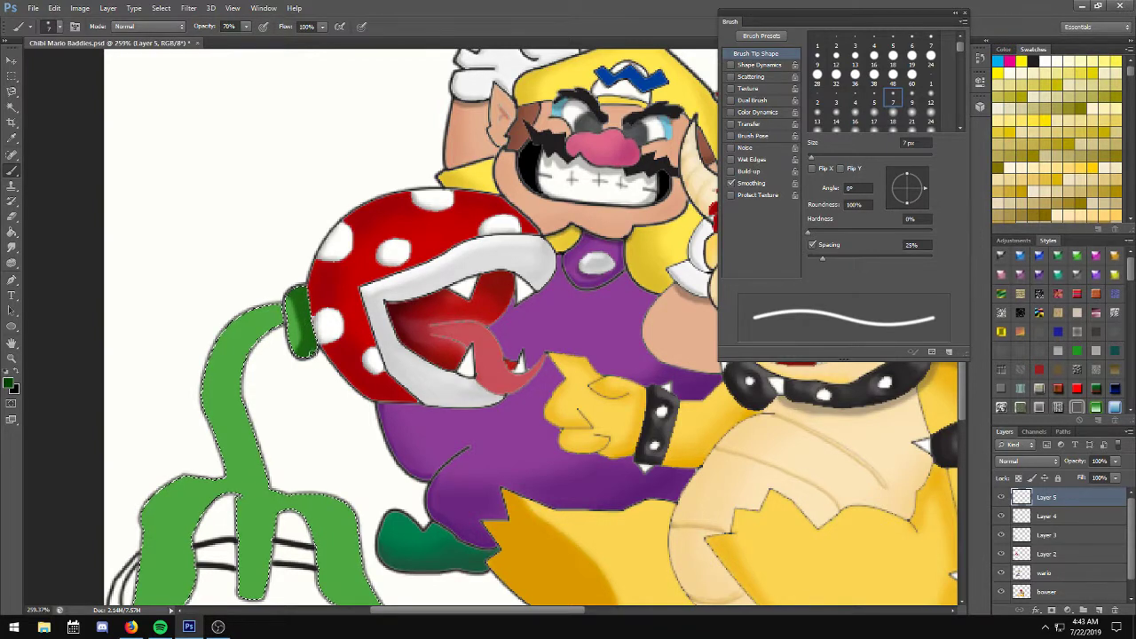
{"action": "left_click", "coordinate": [188, 8]}
{"action": "mouse_move", "coordinate": [195, 127]}
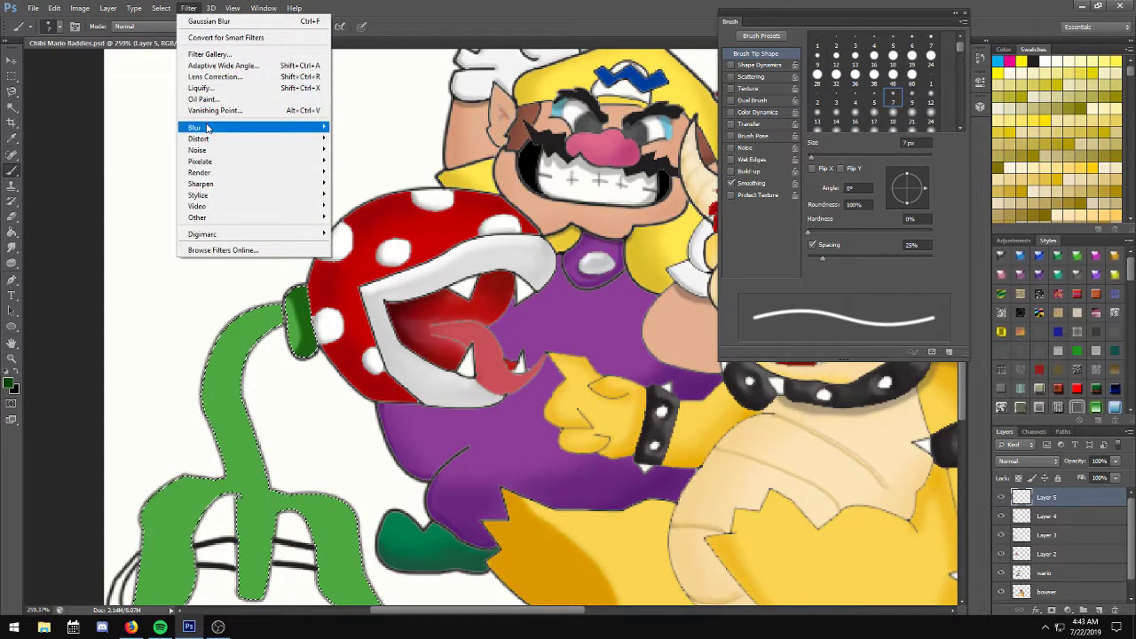
{"action": "left_click", "coordinate": [356, 213]}
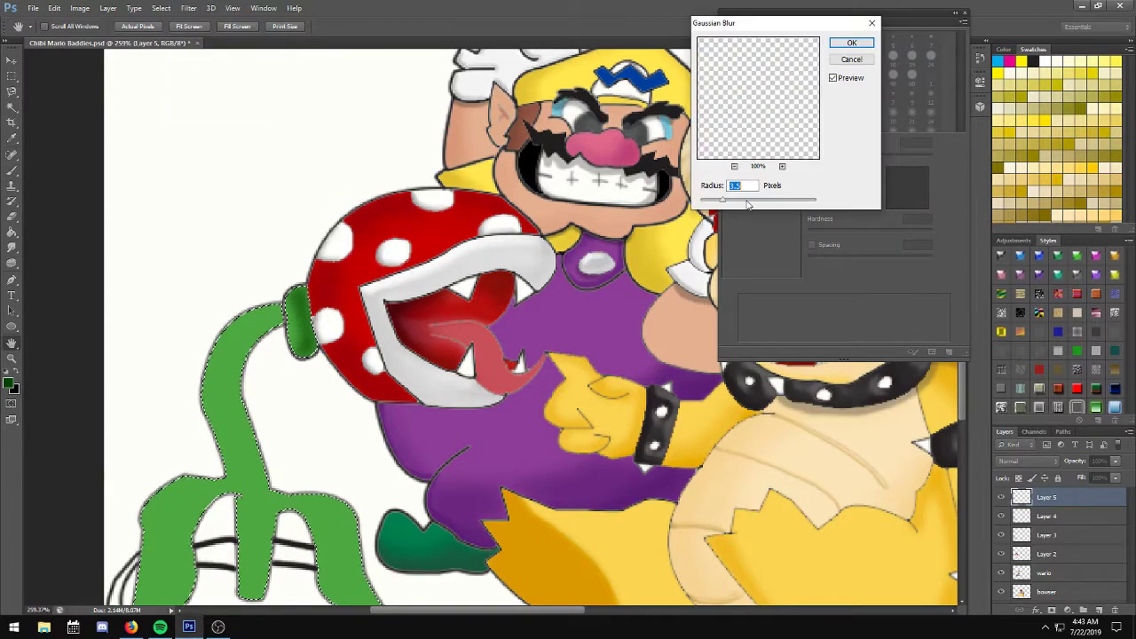
{"action": "left_click_drag", "start_coordinate": [723, 204], "coordinate": [715, 205]}
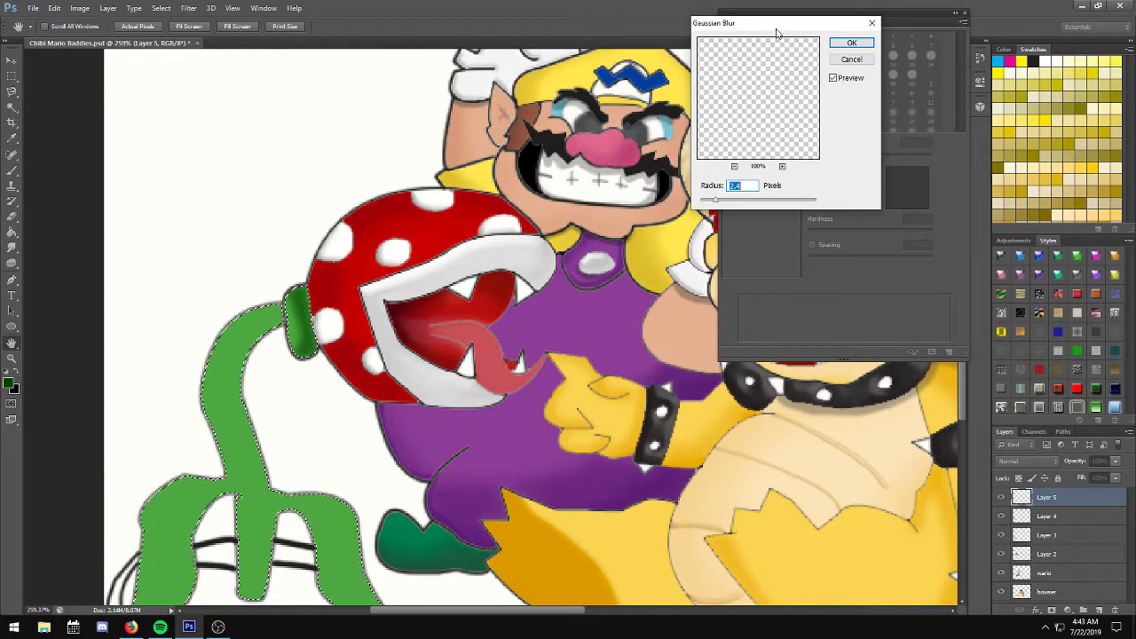
{"action": "left_click", "coordinate": [849, 43]}
{"action": "key", "text": "b"}
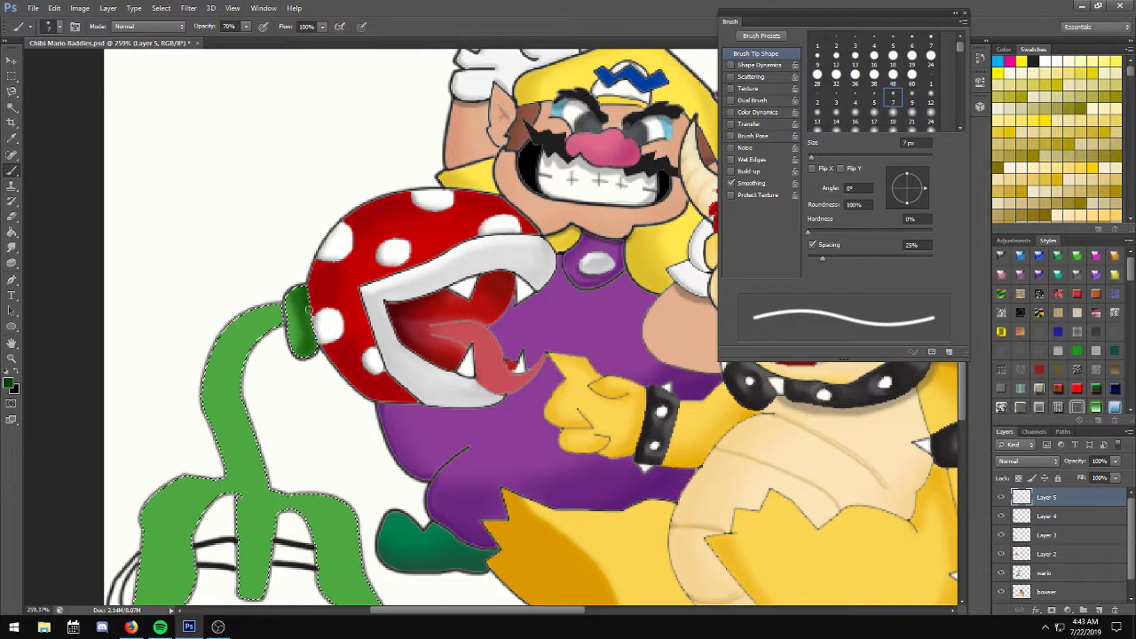
Lower Layer 5's opacity to 70% and add a new Layer 6.
{"action": "left_click", "coordinate": [1116, 461]}
{"action": "left_click_drag", "start_coordinate": [1115, 475], "coordinate": [1098, 475]}
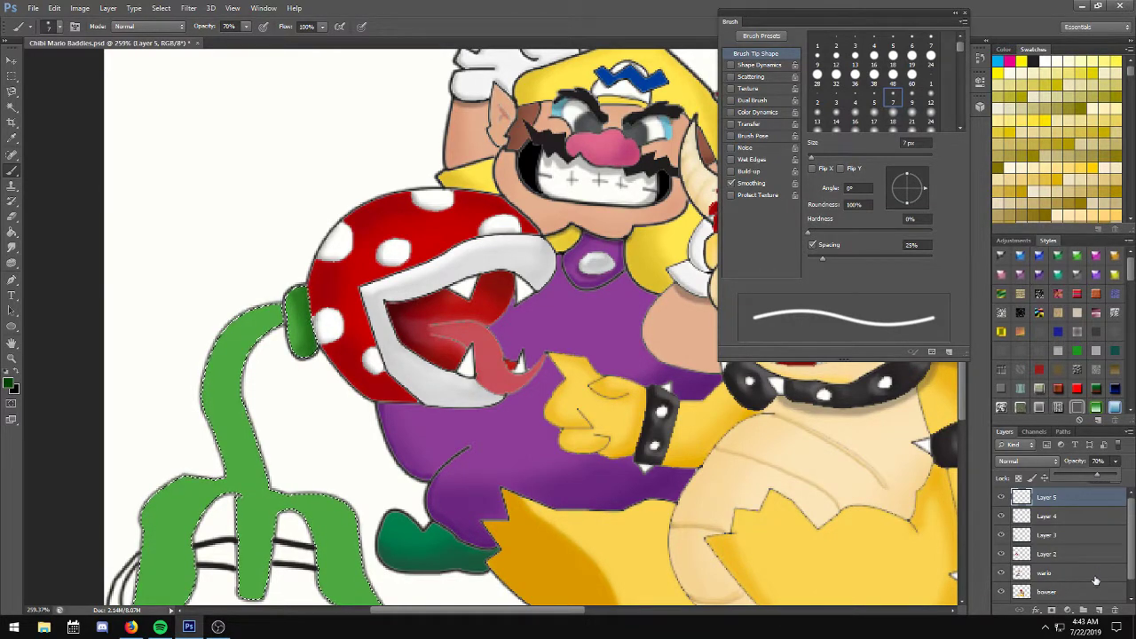
{"action": "left_click", "coordinate": [1099, 610]}
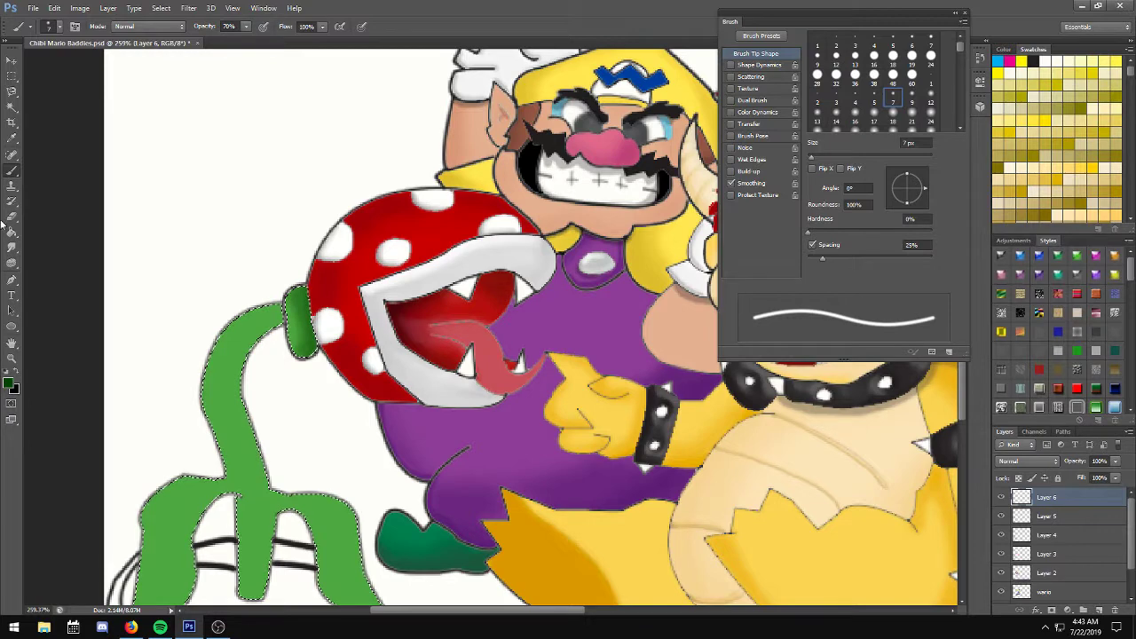
Shade the stem and both leaves' outer edges dark green with a 14 px soft brush.
{"action": "left_click", "coordinate": [836, 115]}
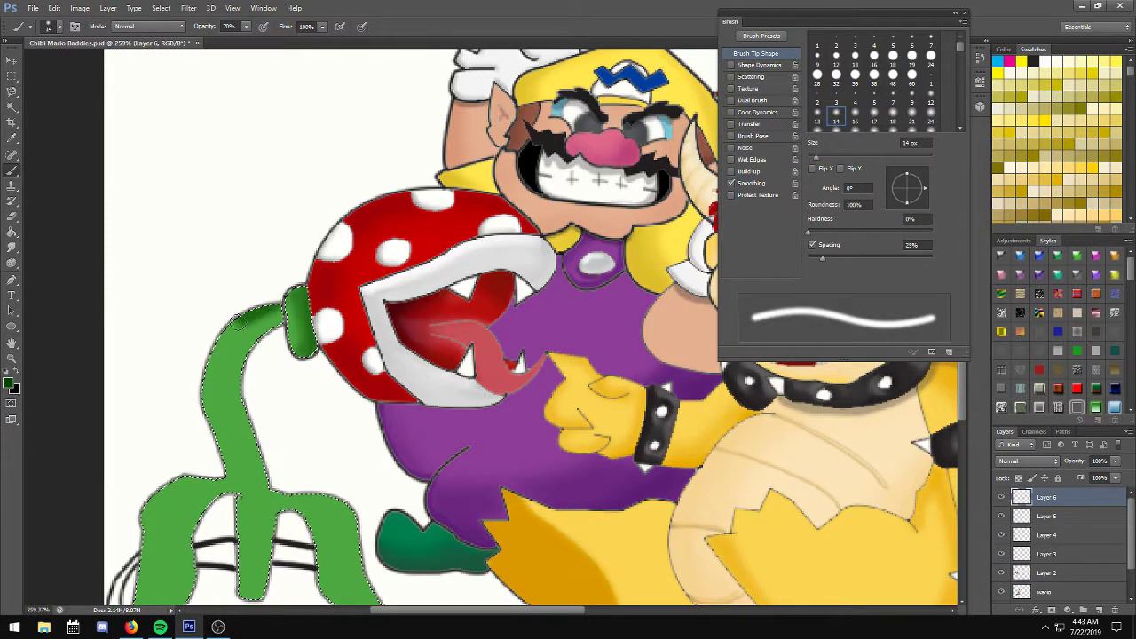
{"action": "left_click_drag", "start_coordinate": [215, 417], "coordinate": [238, 600]}
{"action": "left_click_drag", "start_coordinate": [236, 544], "coordinate": [238, 599]}
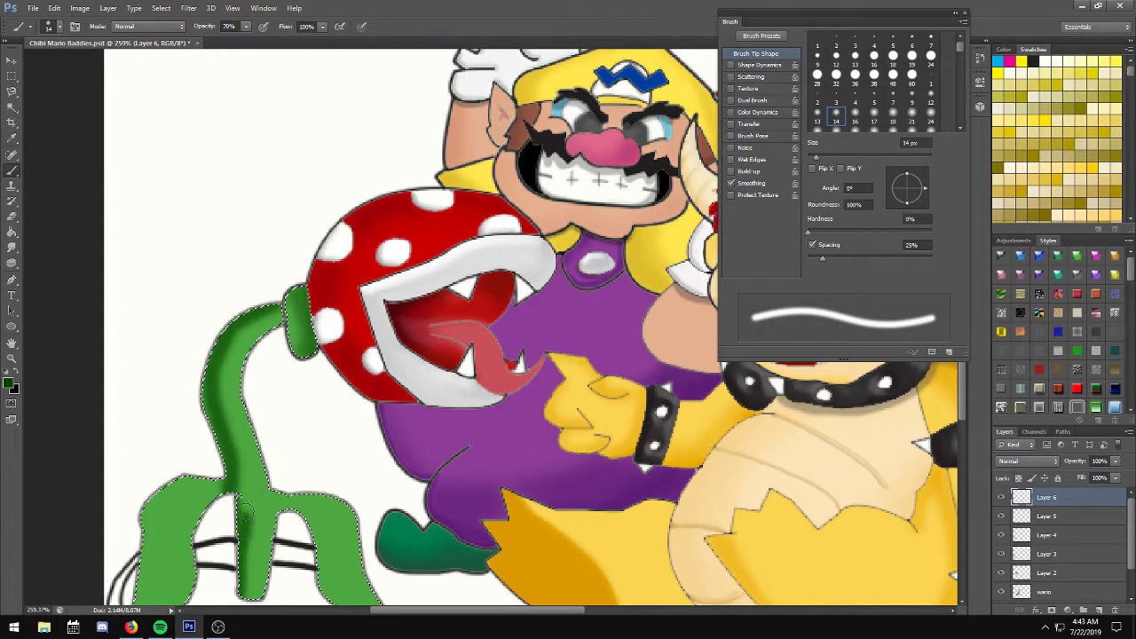
{"action": "left_click_drag", "start_coordinate": [243, 483], "coordinate": [241, 454]}
{"action": "scroll", "coordinate": [231, 338], "scroll_direction": "down", "scroll_amount": 2}
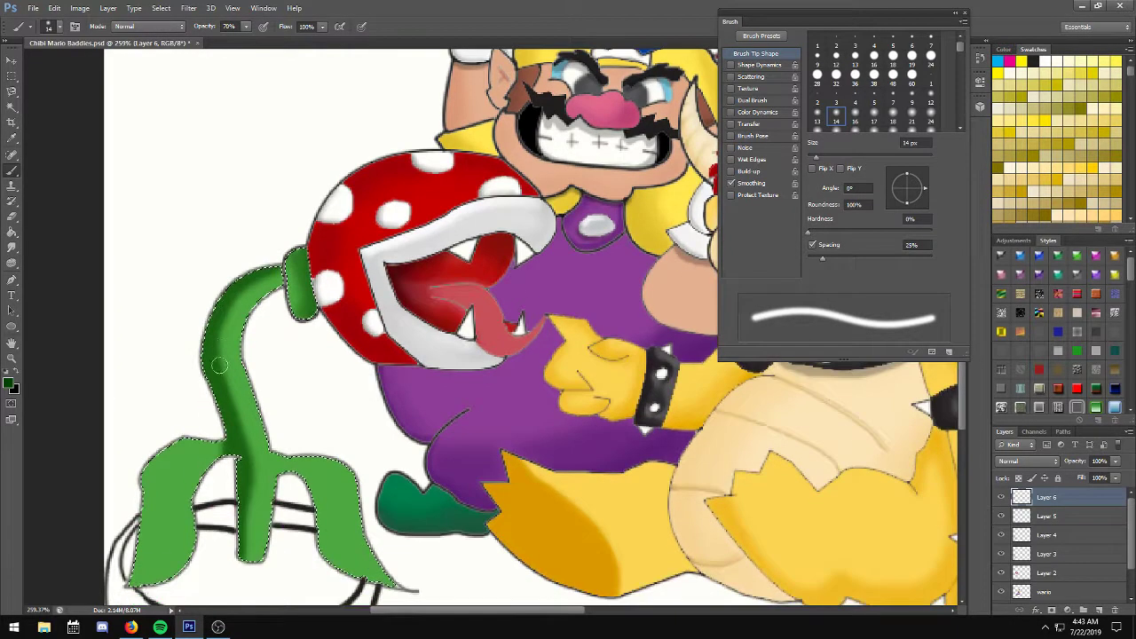
{"action": "scroll", "coordinate": [213, 373], "scroll_direction": "down", "scroll_amount": 2}
{"action": "mouse_move", "coordinate": [207, 401]}
{"action": "left_mouse_down"}
{"action": "mouse_move", "coordinate": [182, 395]}
{"action": "mouse_move", "coordinate": [155, 426]}
{"action": "mouse_move", "coordinate": [134, 547]}
{"action": "mouse_move", "coordinate": [182, 397]}
{"action": "mouse_move", "coordinate": [160, 424]}
{"action": "left_mouse_up"}
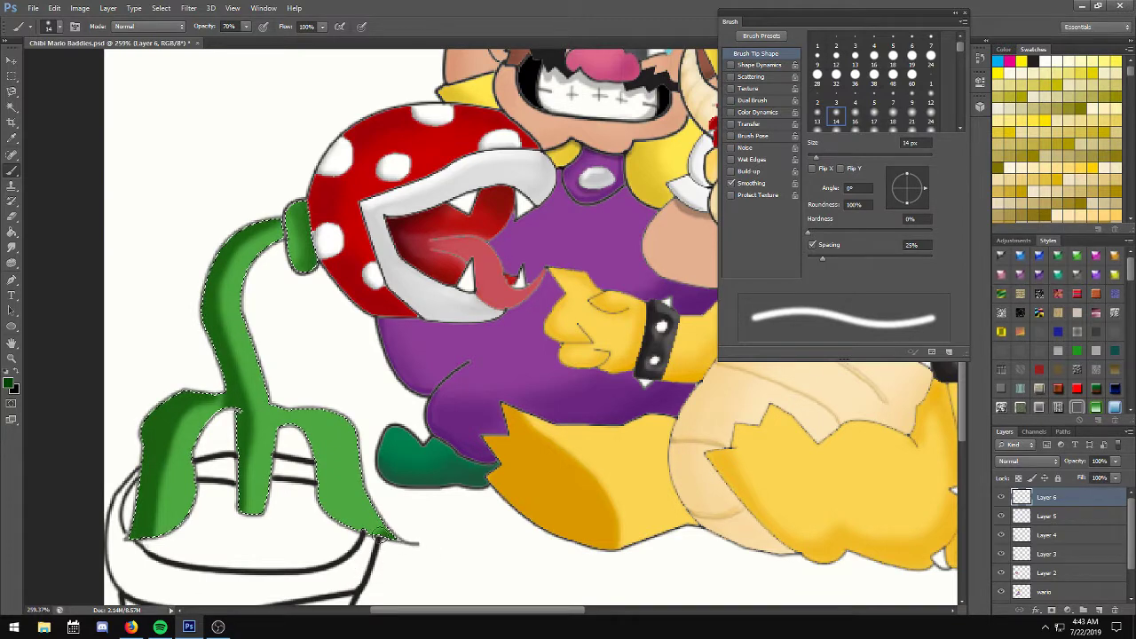
{"action": "mouse_move", "coordinate": [391, 539]}
{"action": "left_mouse_down"}
{"action": "mouse_move", "coordinate": [328, 497]}
{"action": "mouse_move", "coordinate": [308, 444]}
{"action": "left_mouse_up"}
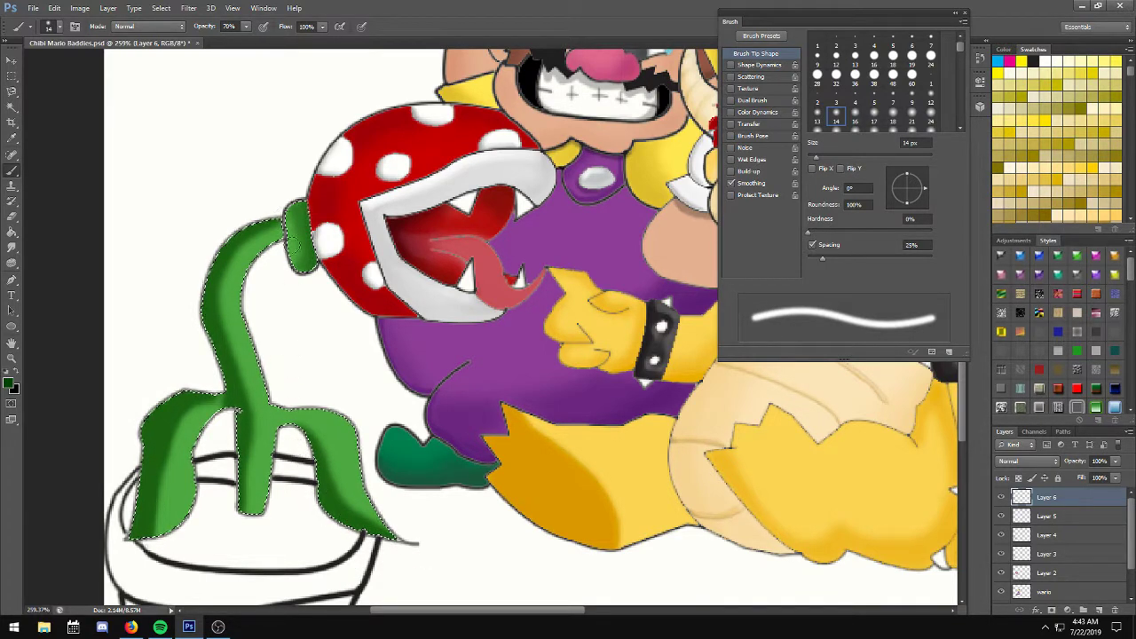
Soften the shading with Gaussian Blur, darken the left leaf edge, and lower opacity to 54%.
{"action": "left_click", "coordinate": [189, 8]}
{"action": "mouse_move", "coordinate": [195, 127]}
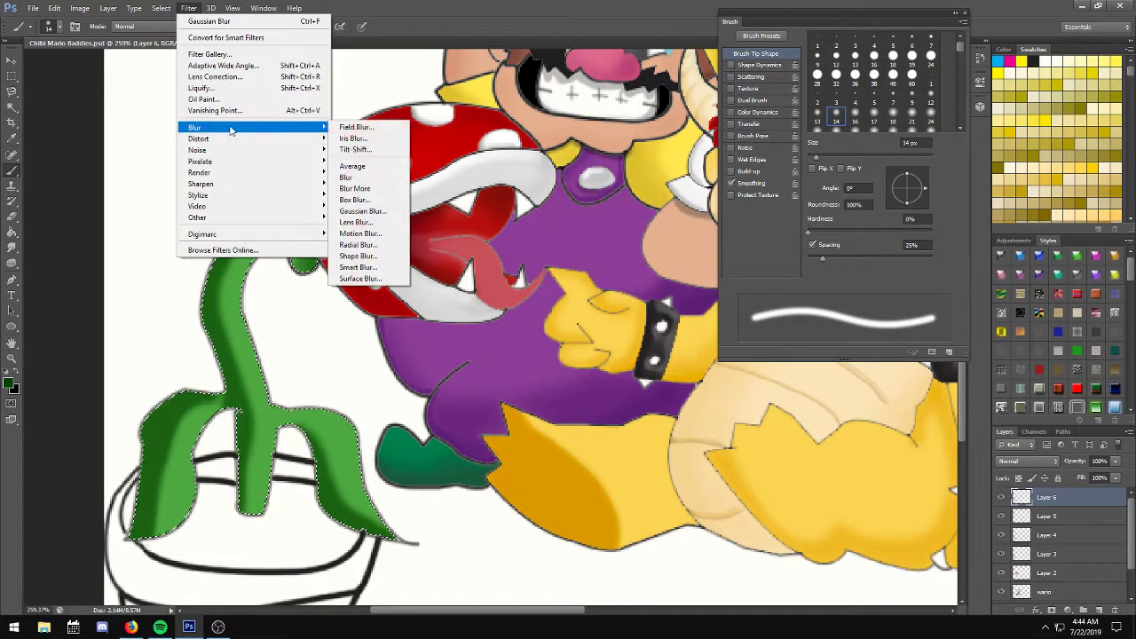
{"action": "left_click", "coordinate": [364, 211]}
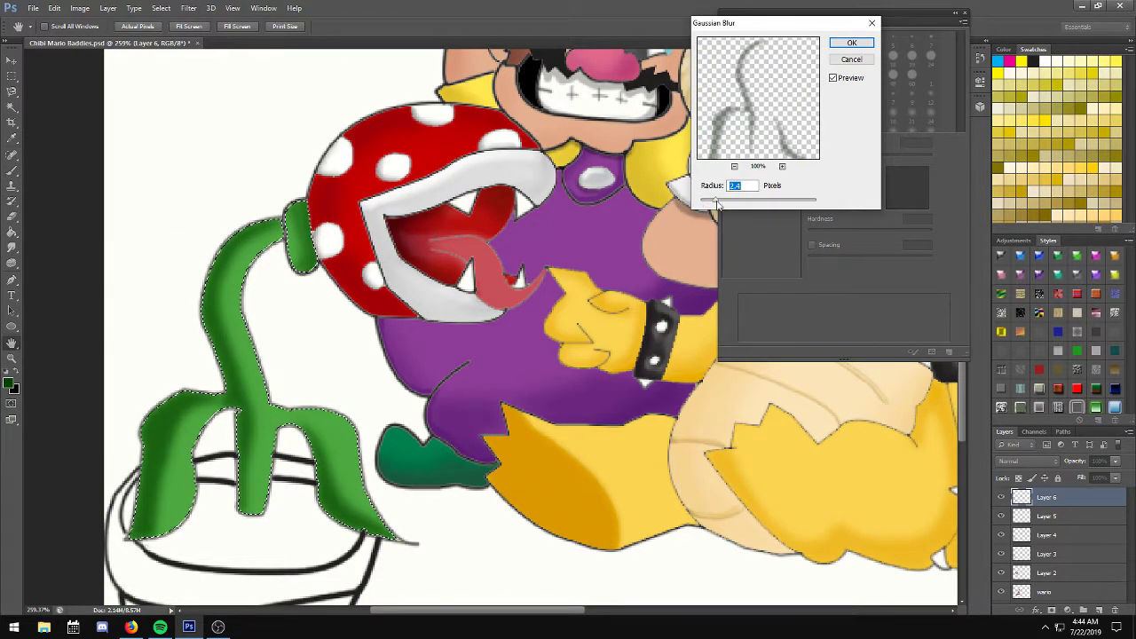
{"action": "left_click", "coordinate": [839, 49]}
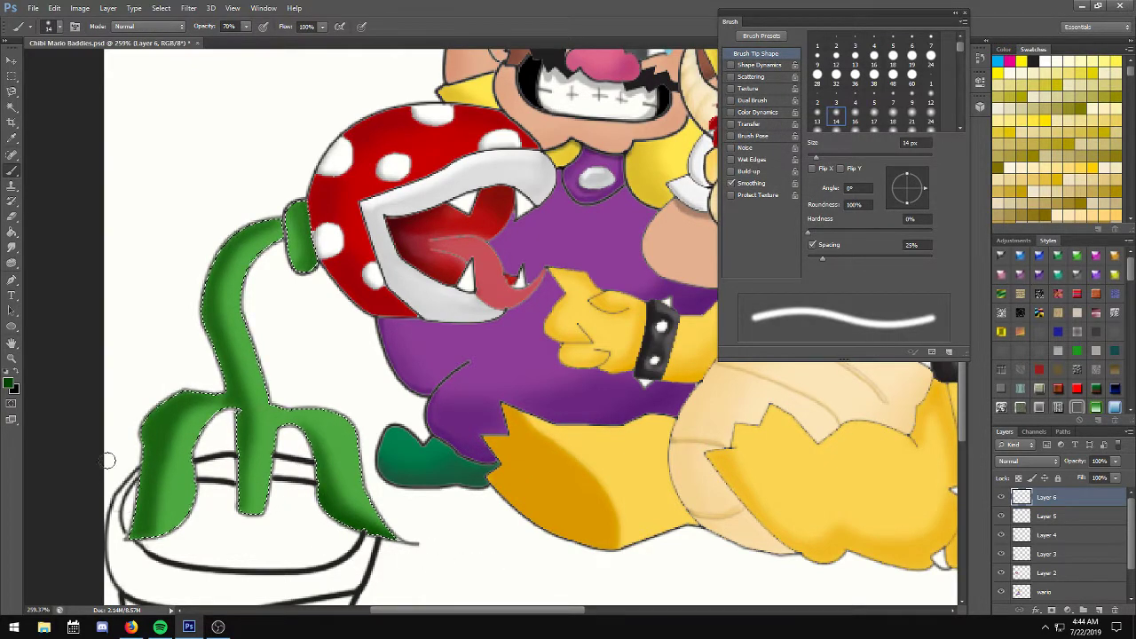
{"action": "mouse_move", "coordinate": [188, 390]}
{"action": "left_mouse_down"}
{"action": "mouse_move", "coordinate": [137, 465]}
{"action": "mouse_move", "coordinate": [128, 542]}
{"action": "left_mouse_up"}
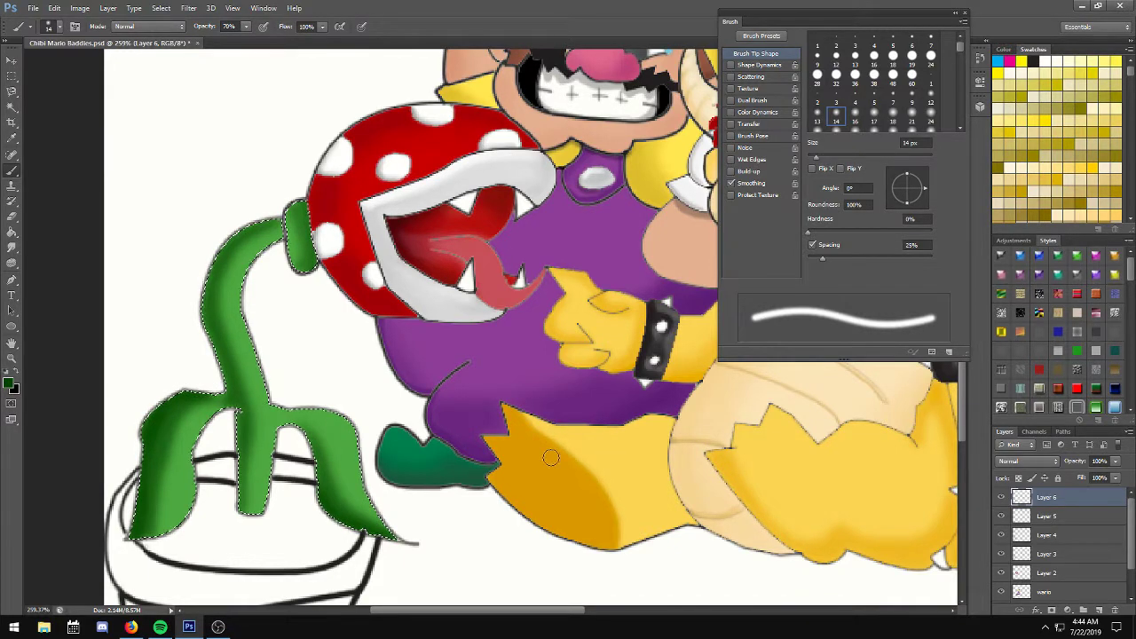
{"action": "scroll", "coordinate": [550, 459], "scroll_direction": "down", "scroll_amount": 2}
{"action": "scroll", "coordinate": [551, 459], "scroll_direction": "down", "scroll_amount": 2}
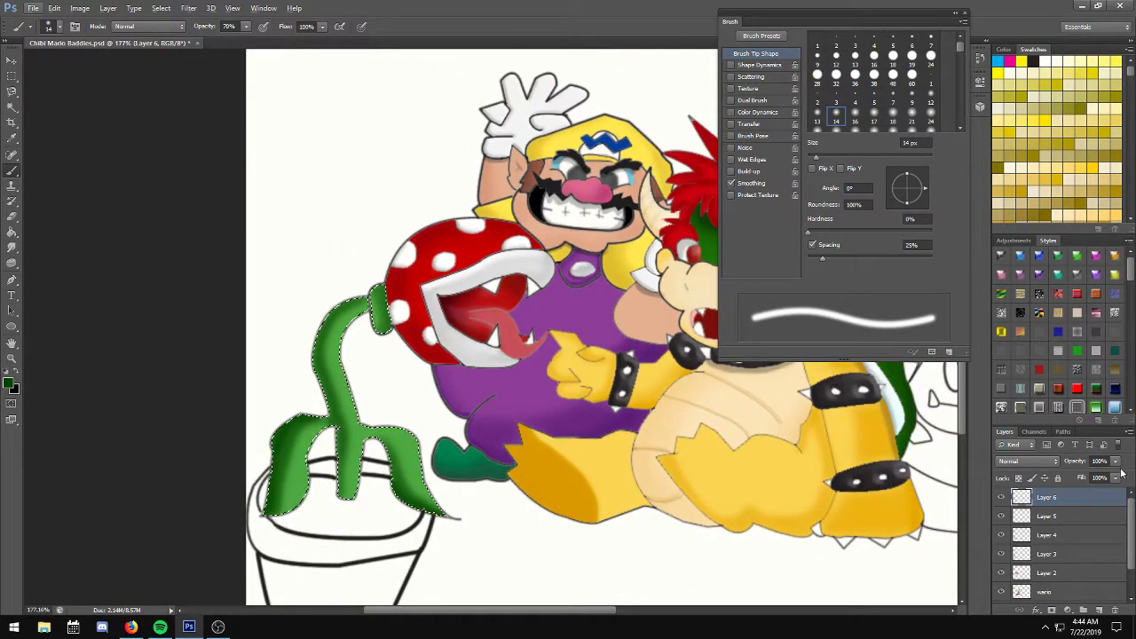
{"action": "left_click_drag", "start_coordinate": [1113, 475], "coordinate": [1098, 478]}
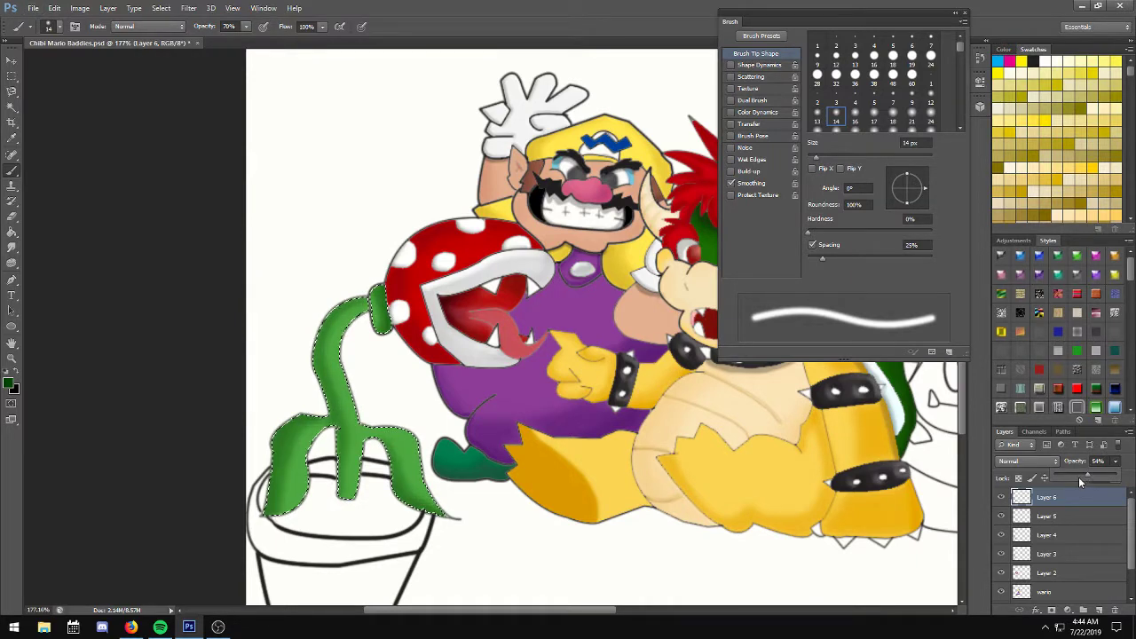
Fill new Layer 7 with brighter green in Color blend mode at 61%, then deselect.
{"action": "key", "text": "i"}
{"action": "left_click", "coordinate": [11, 384]}
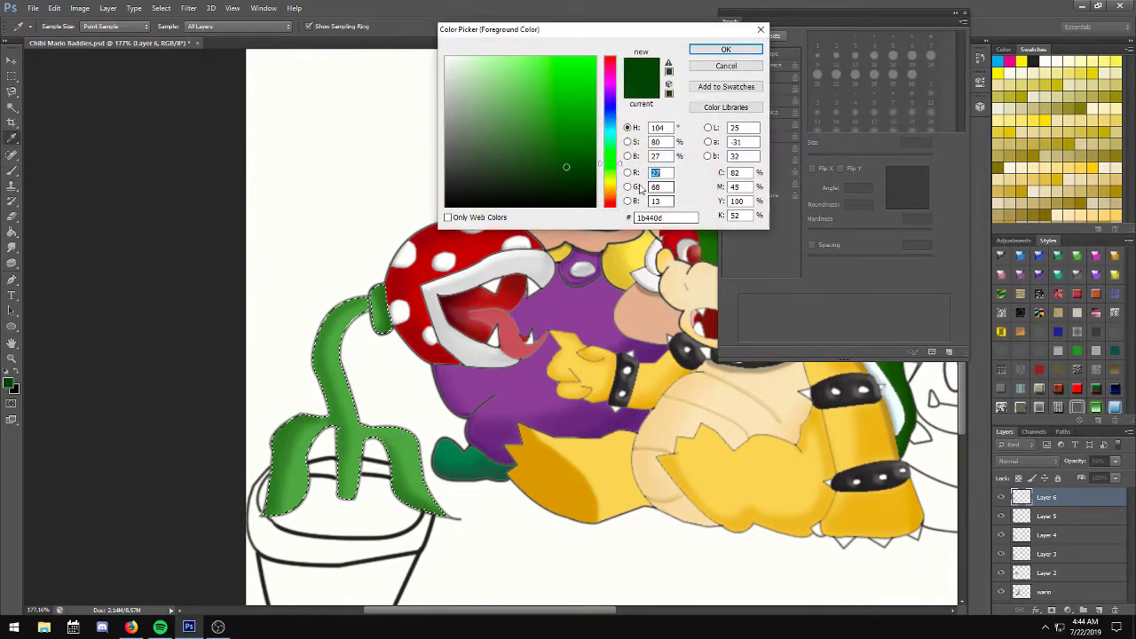
{"action": "left_click", "coordinate": [380, 315]}
{"action": "left_click", "coordinate": [725, 50]}
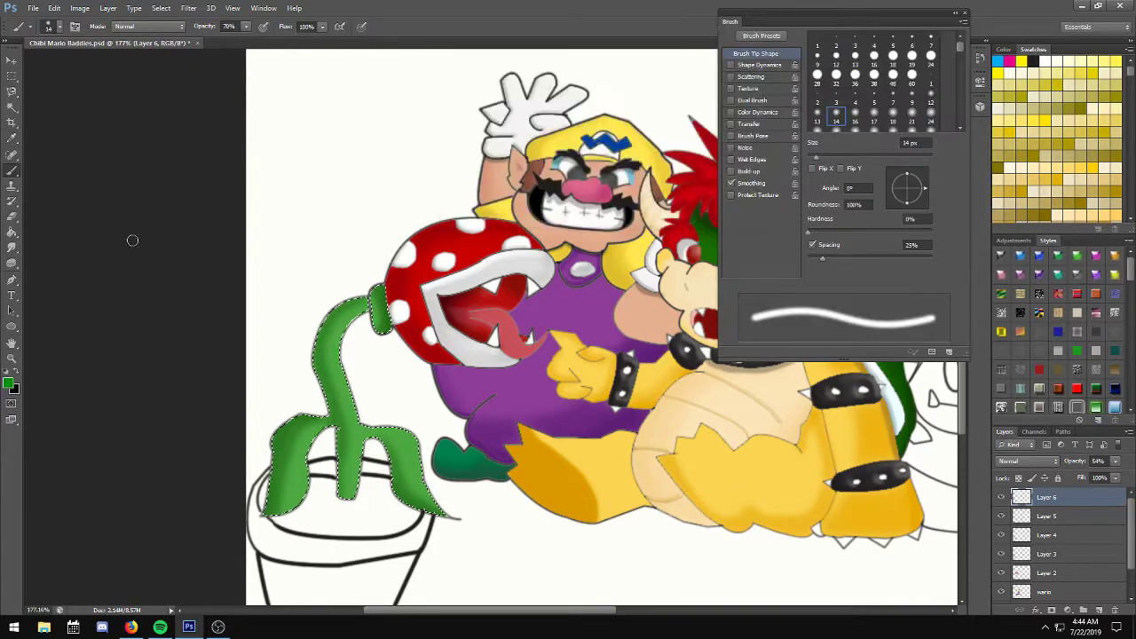
{"action": "key", "text": "g"}
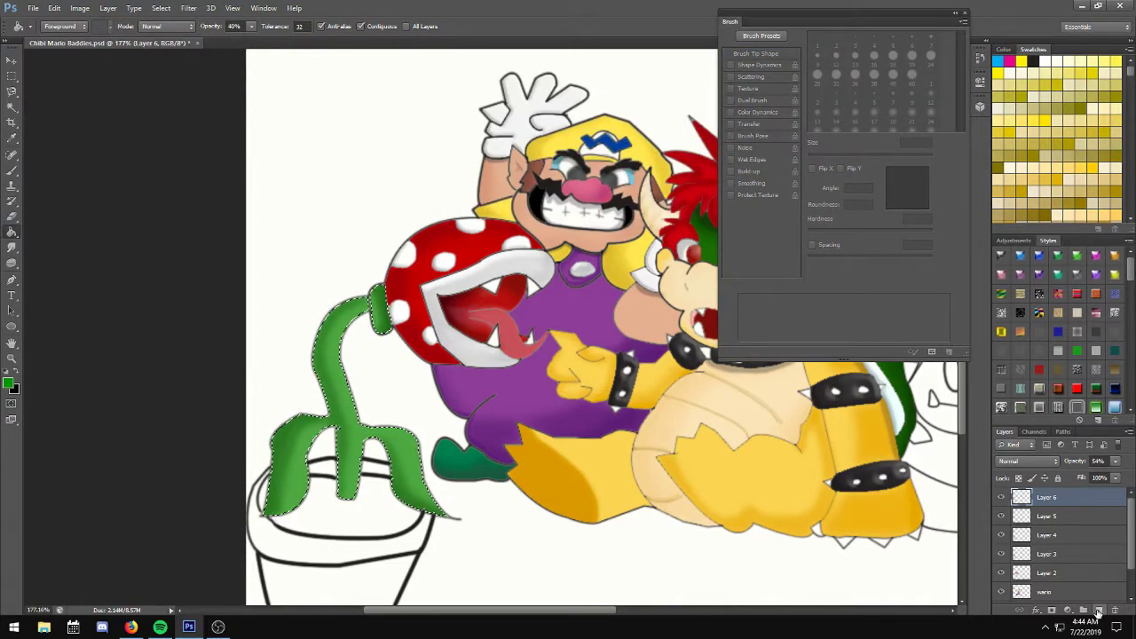
{"action": "left_click", "coordinate": [1099, 612]}
{"action": "left_click", "coordinate": [381, 323]}
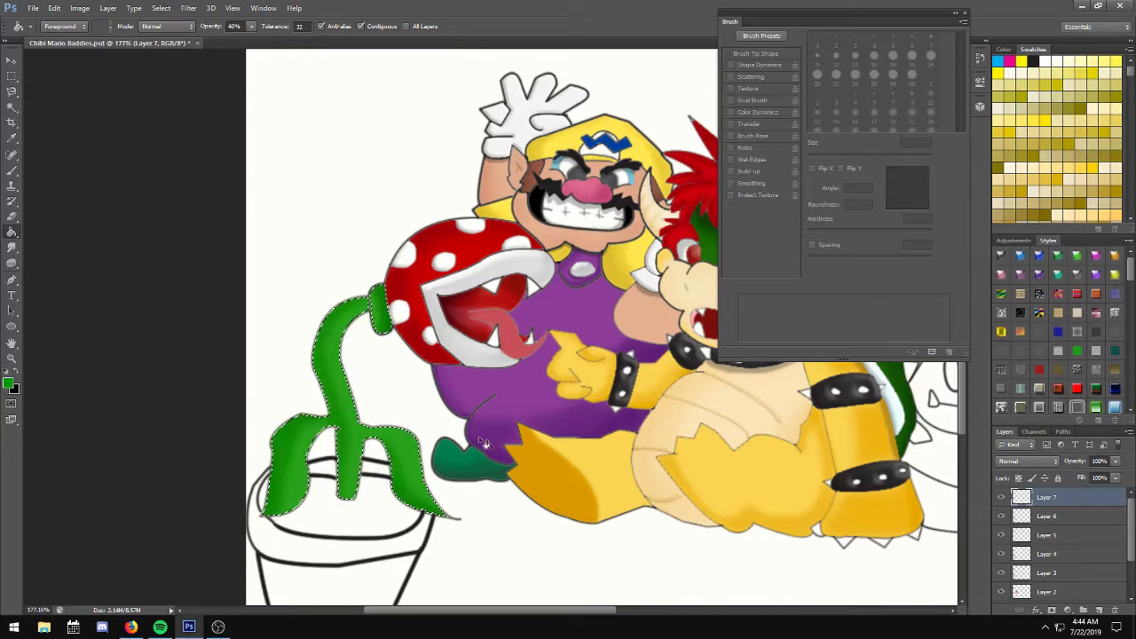
{"action": "left_click", "coordinate": [1043, 462]}
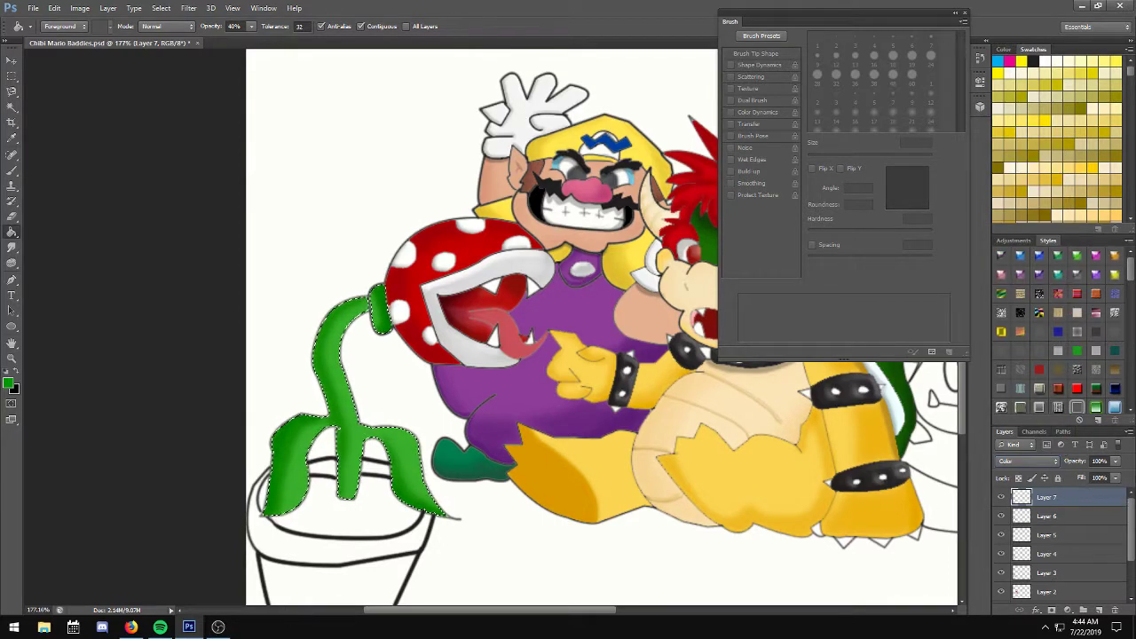
{"action": "left_click", "coordinate": [1115, 462]}
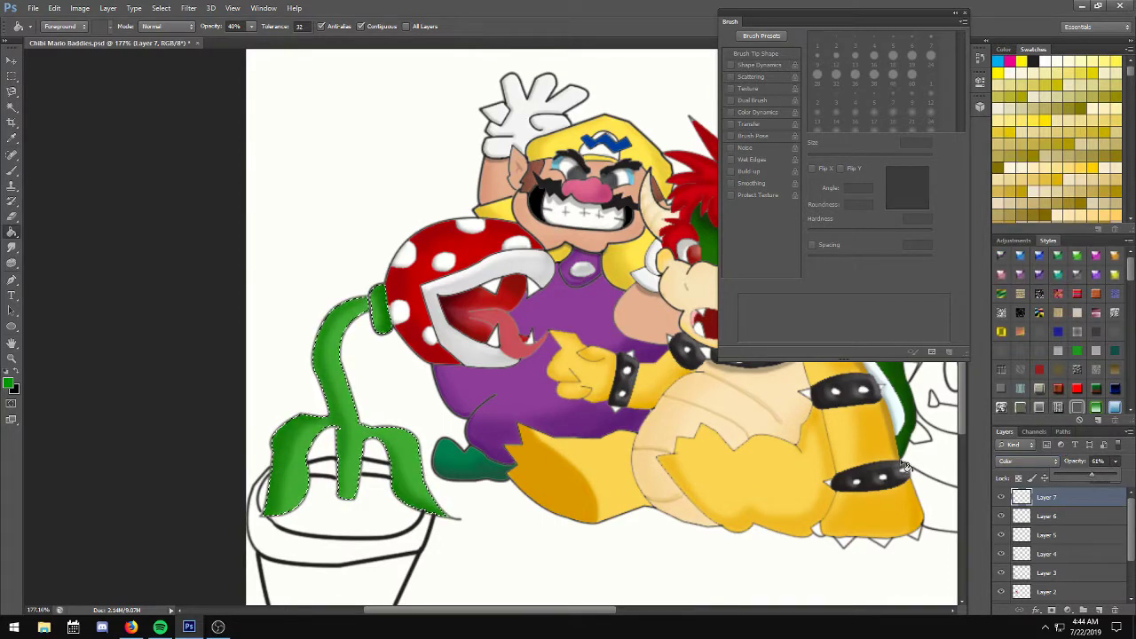
{"action": "key", "text": "ctrl+d"}
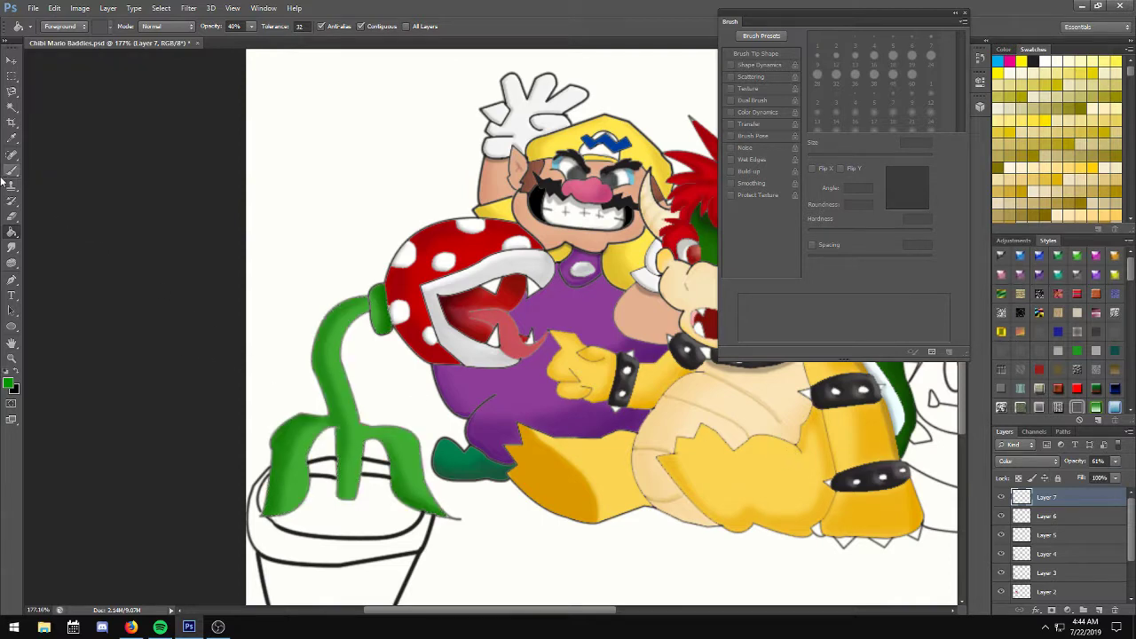
Magic-wand select the soil area inside the pot rim on the Background layer.
{"action": "left_click", "coordinate": [12, 106]}
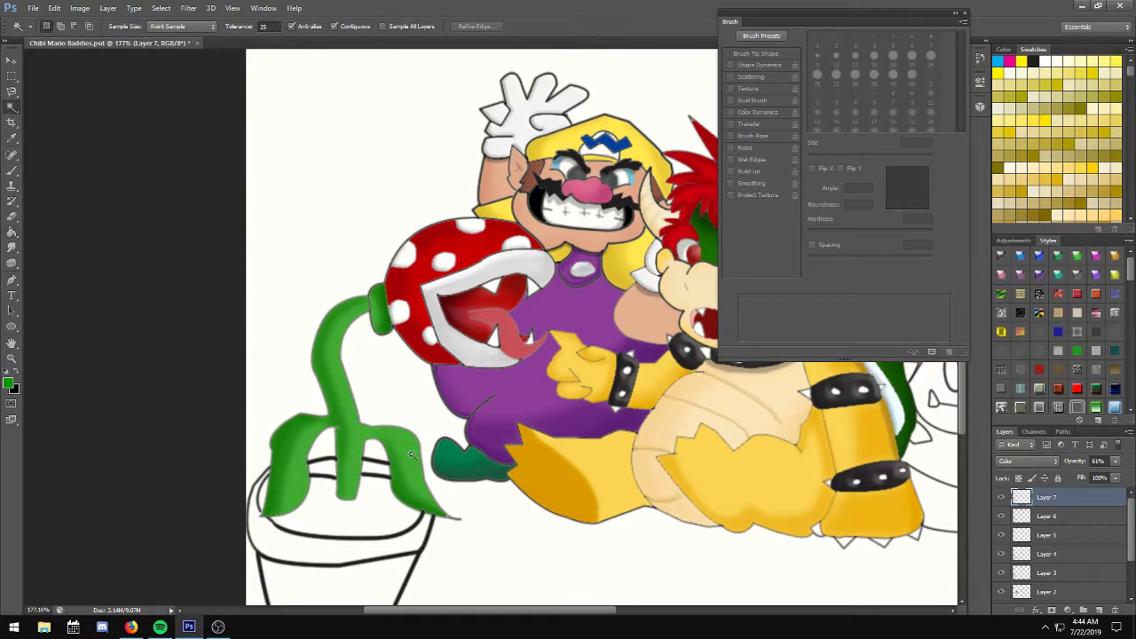
{"action": "left_click", "coordinate": [396, 514]}
{"action": "scroll", "coordinate": [1047, 566], "scroll_direction": "down", "scroll_amount": 3}
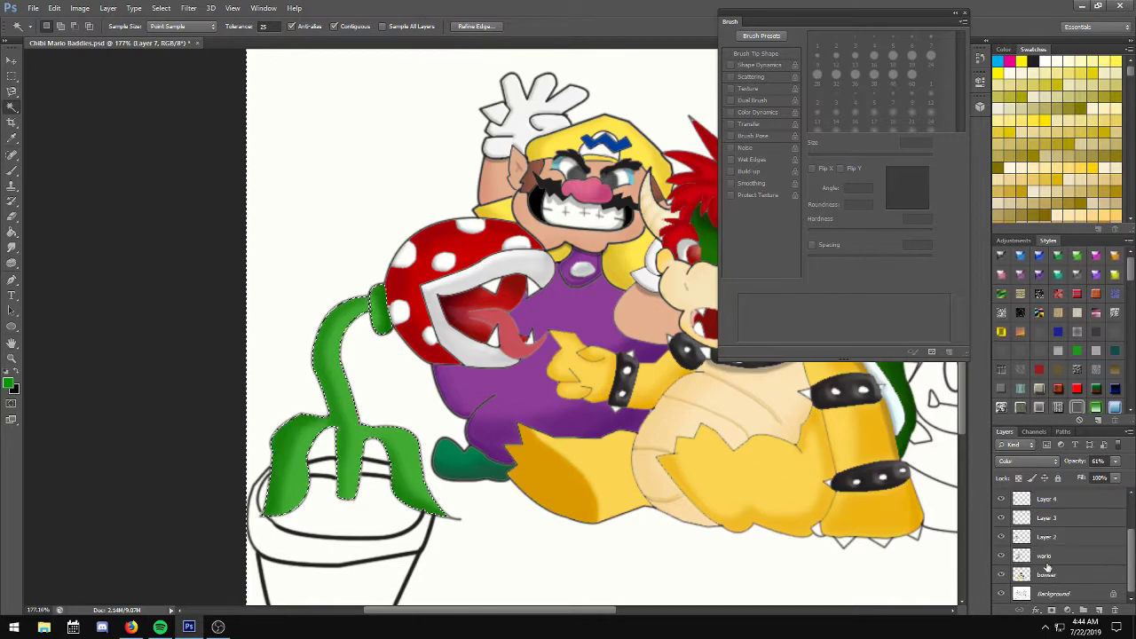
{"action": "left_click", "coordinate": [1054, 592]}
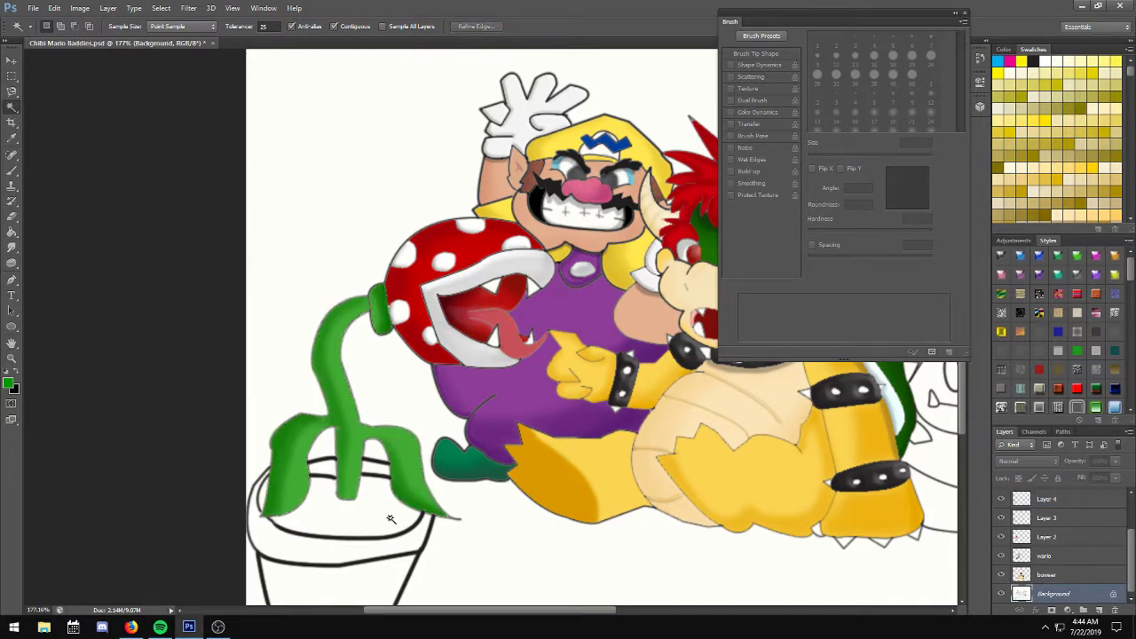
{"action": "left_click", "coordinate": [391, 518]}
Set the foreground colour to dark brown #5b431e.
{"action": "left_click", "coordinate": [10, 382]}
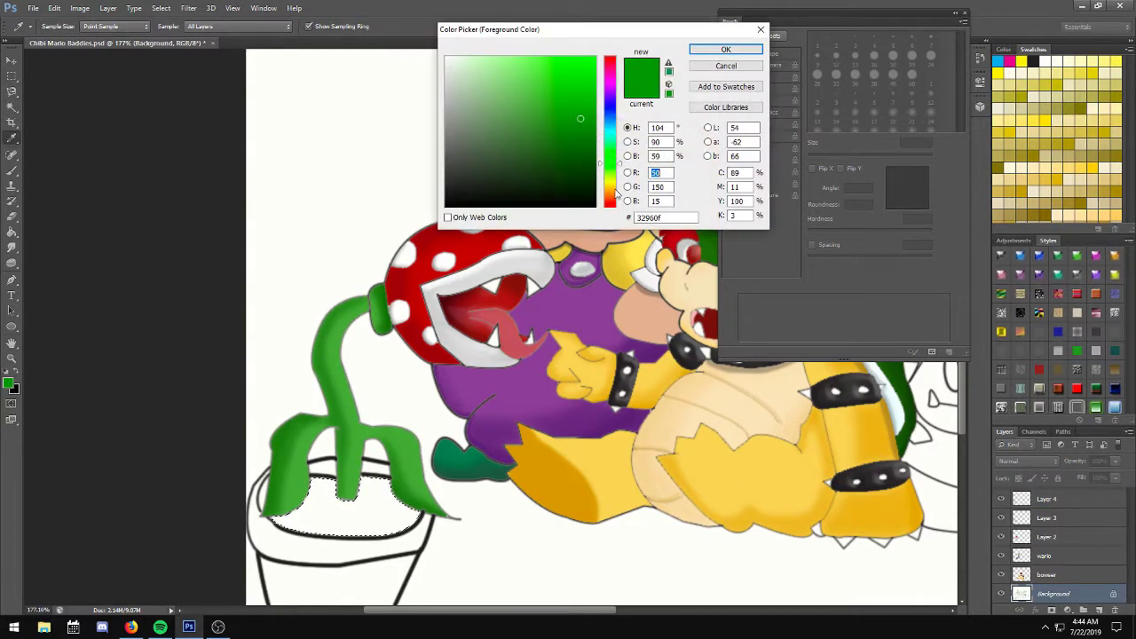
{"action": "left_click", "coordinate": [613, 192]}
{"action": "mouse_move", "coordinate": [577, 162]}
{"action": "left_mouse_down"}
{"action": "mouse_move", "coordinate": [527, 164]}
{"action": "mouse_move", "coordinate": [546, 153]}
{"action": "left_mouse_up"}
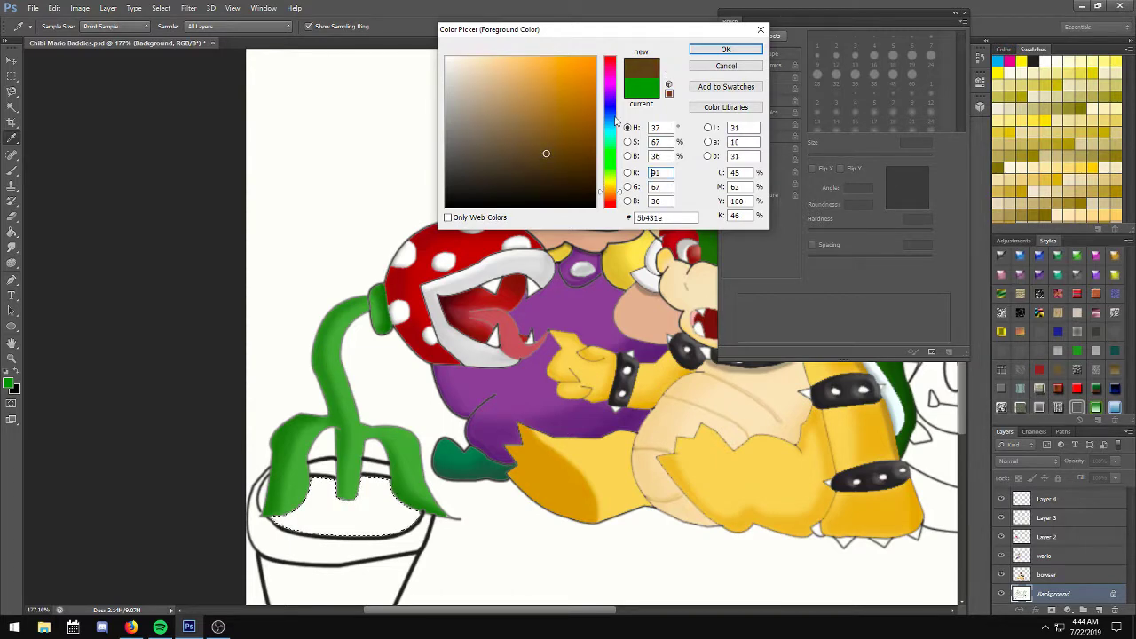
{"action": "left_click", "coordinate": [726, 47]}
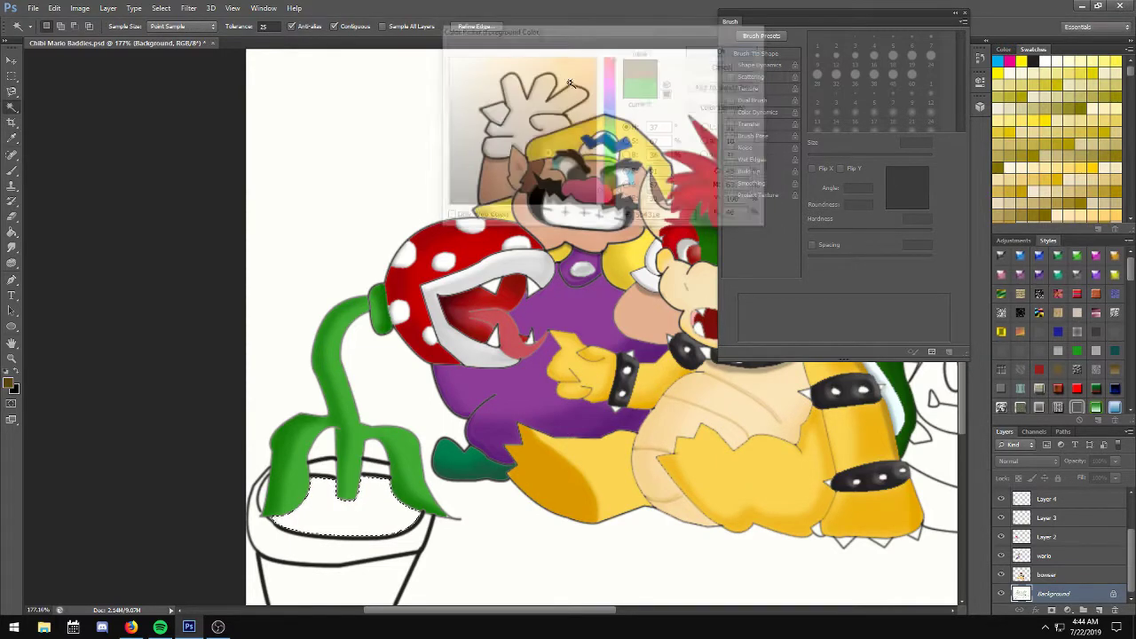
{"action": "left_click", "coordinate": [22, 230]}
Add new layers above Layer 7 and drag a deep brown gradient across the soil's left side.
{"action": "left_click", "coordinate": [64, 229]}
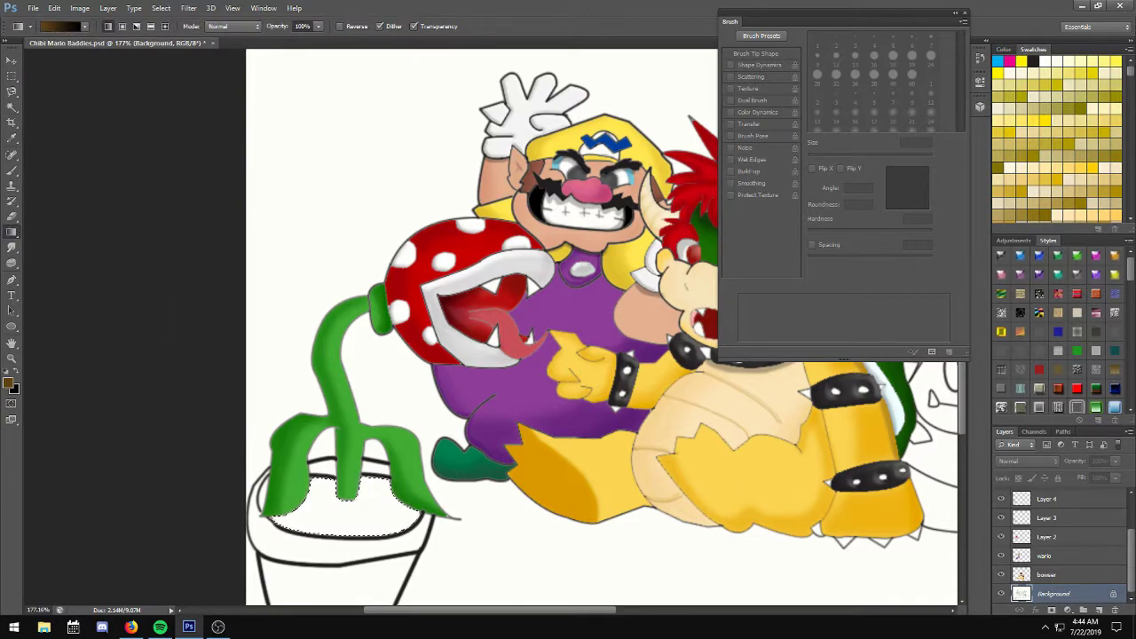
{"action": "scroll", "coordinate": [1126, 520], "scroll_direction": "up", "scroll_amount": 3}
{"action": "left_click", "coordinate": [1096, 504]}
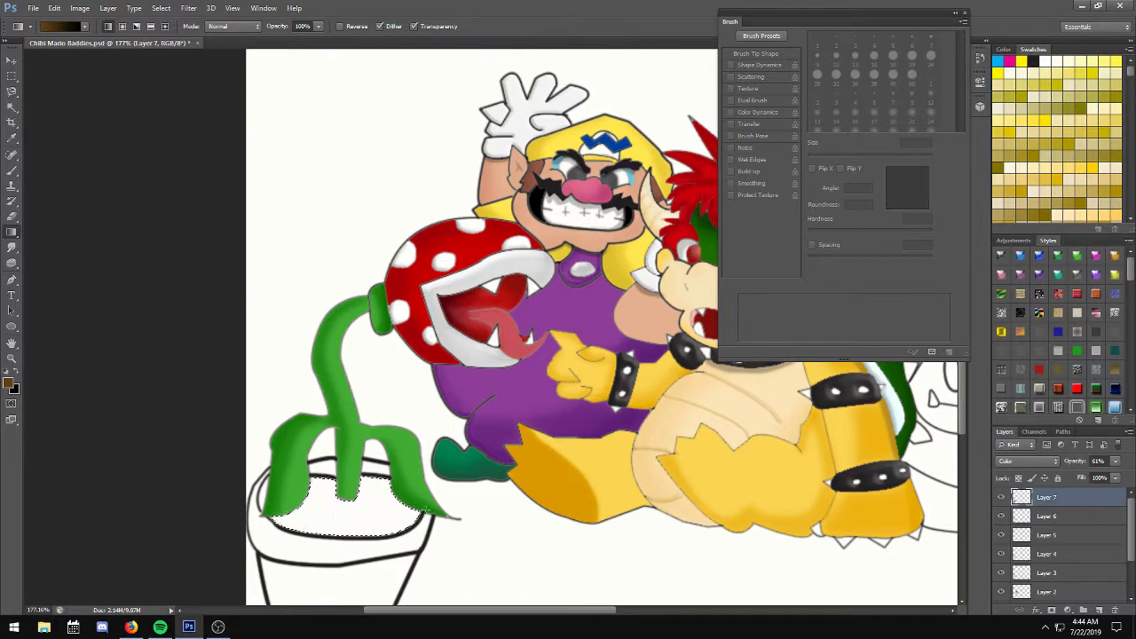
{"action": "left_click", "coordinate": [1099, 610]}
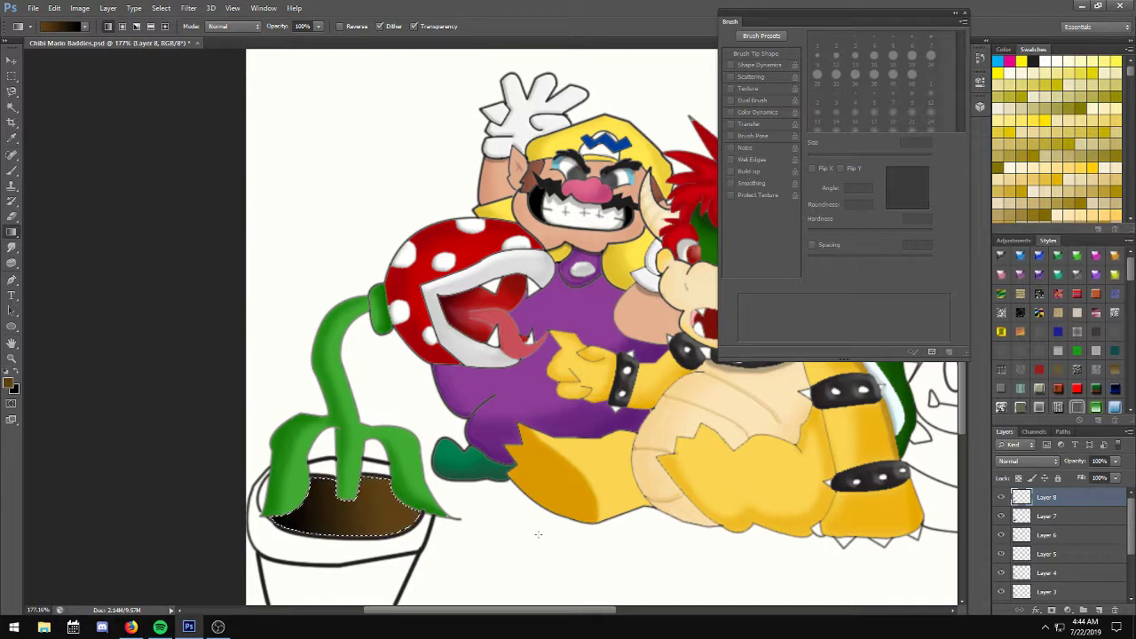
{"action": "left_click", "coordinate": [1115, 462]}
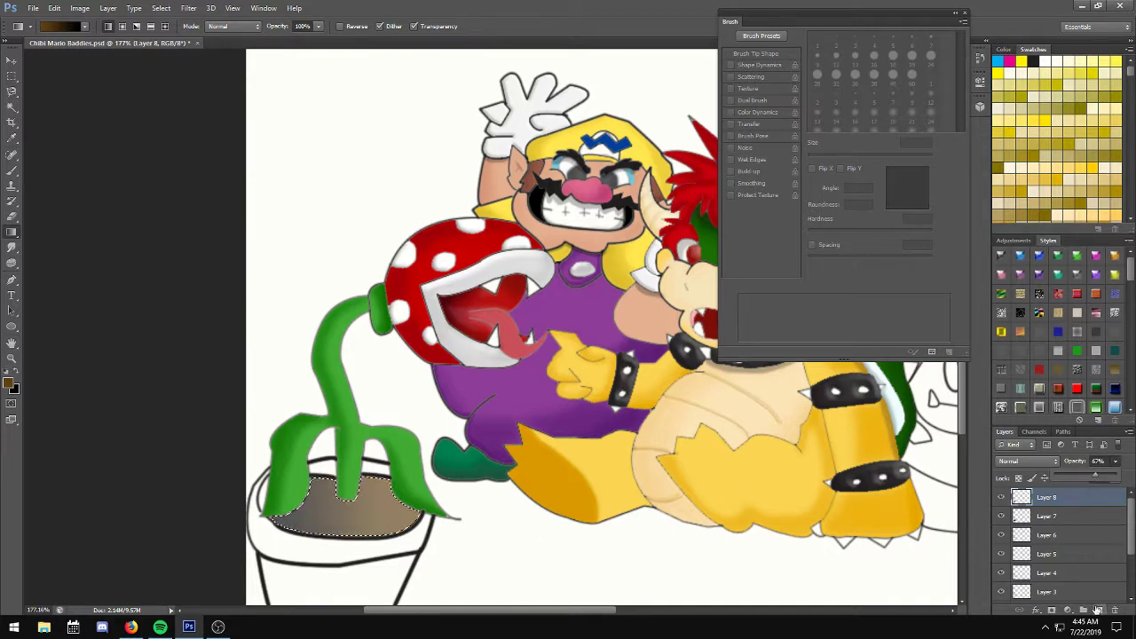
{"action": "left_click", "coordinate": [1098, 610]}
{"action": "left_click_drag", "start_coordinate": [349, 501], "coordinate": [312, 523]}
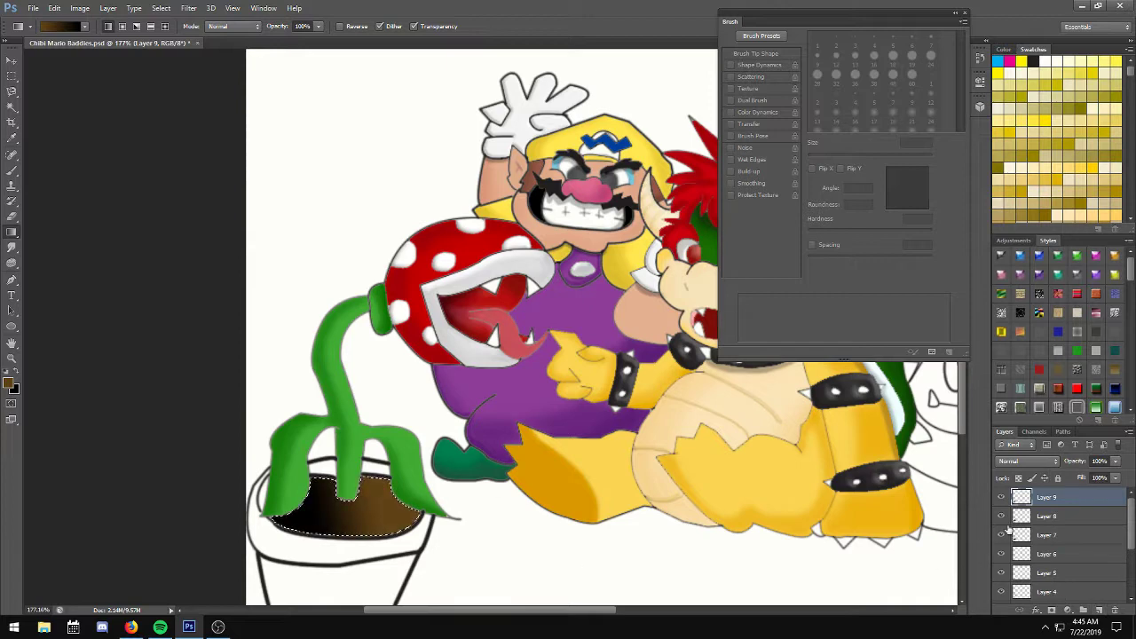
Lower the soil layer's opacity to 72% and add new Layer 10.
{"action": "left_click", "coordinate": [1116, 462]}
{"action": "left_click_drag", "start_coordinate": [1121, 475], "coordinate": [1099, 475]}
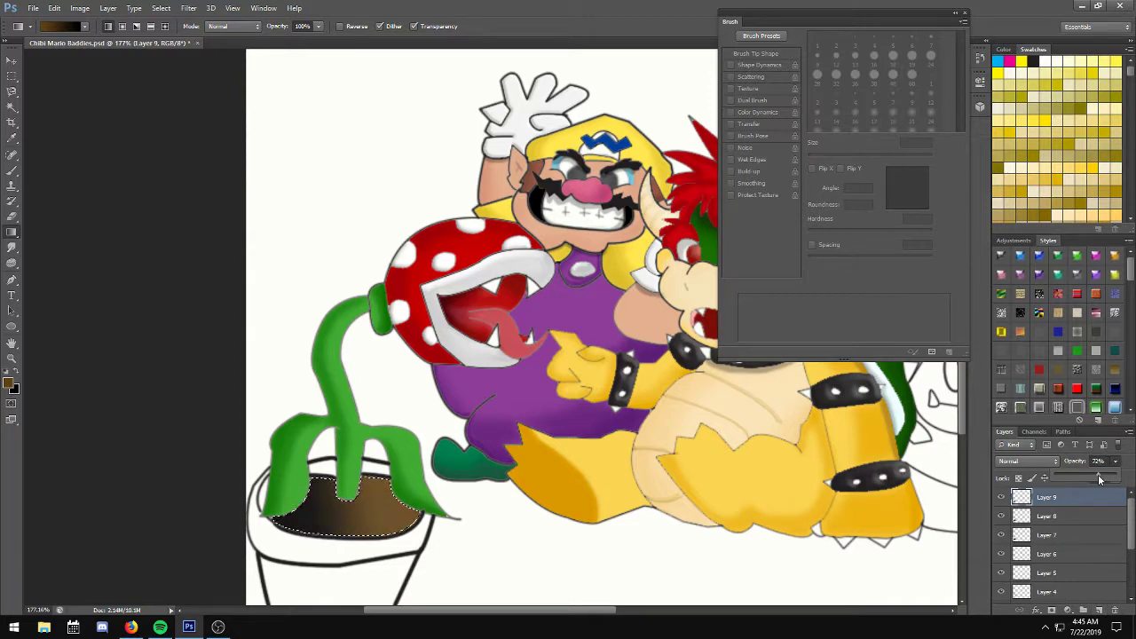
{"action": "left_click", "coordinate": [1099, 610]}
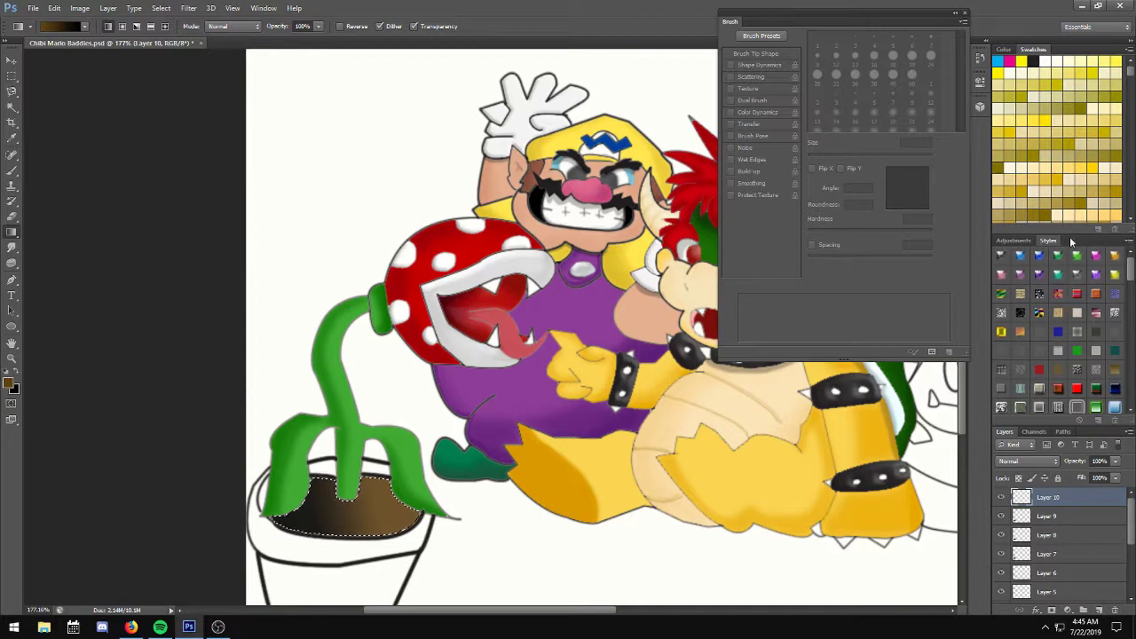
Paint-bucket fill the soil with olive-gold on Layer 10 at 74% opacity.
{"action": "left_click", "coordinate": [1074, 203]}
{"action": "right_click", "coordinate": [13, 234]}
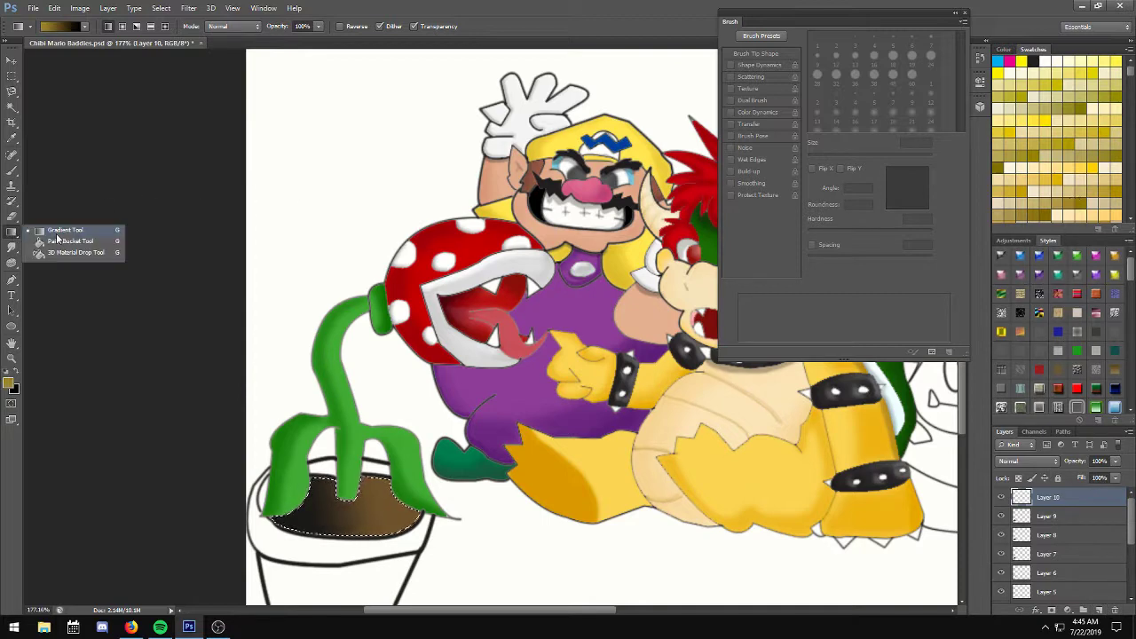
{"action": "left_click", "coordinate": [59, 241]}
{"action": "left_click", "coordinate": [399, 527]}
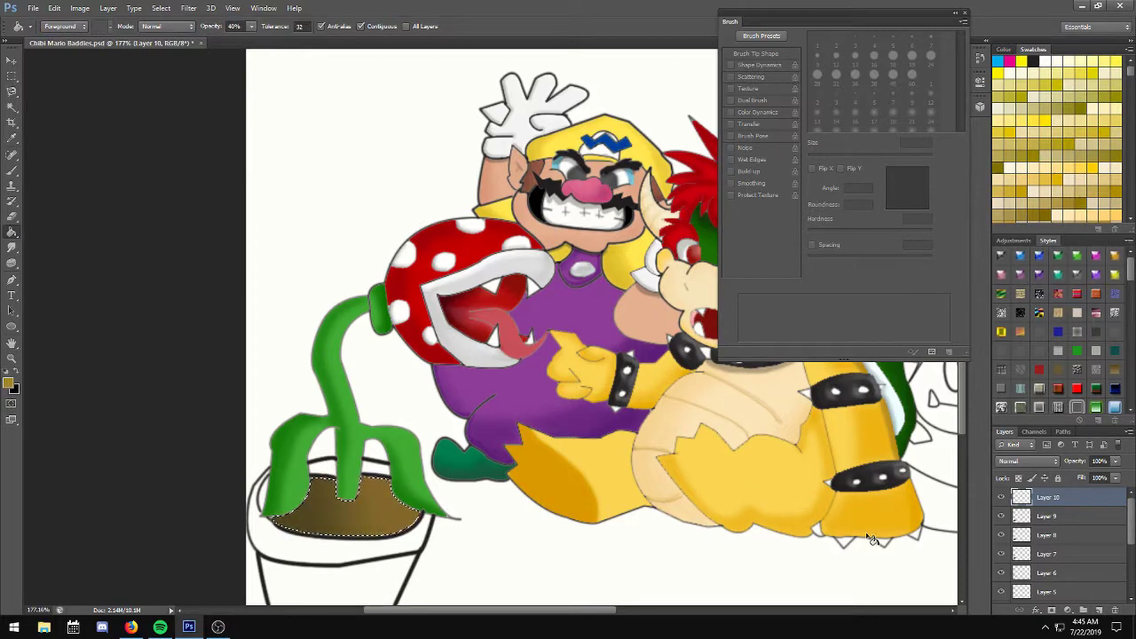
{"action": "left_click", "coordinate": [1114, 462]}
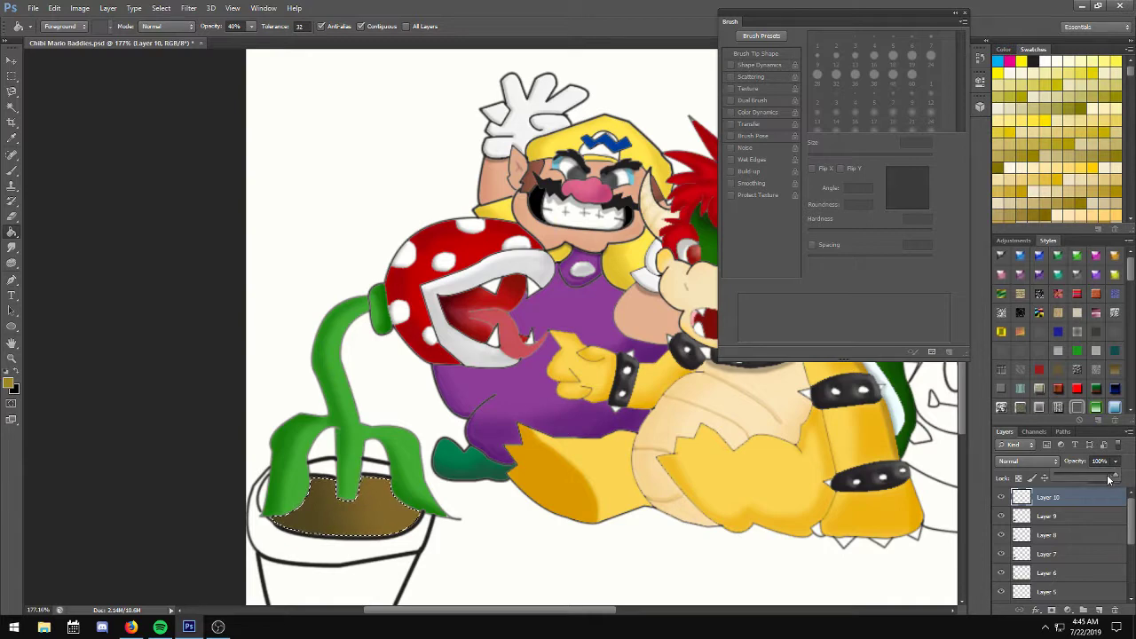
{"action": "key", "text": "ctrl+0"}
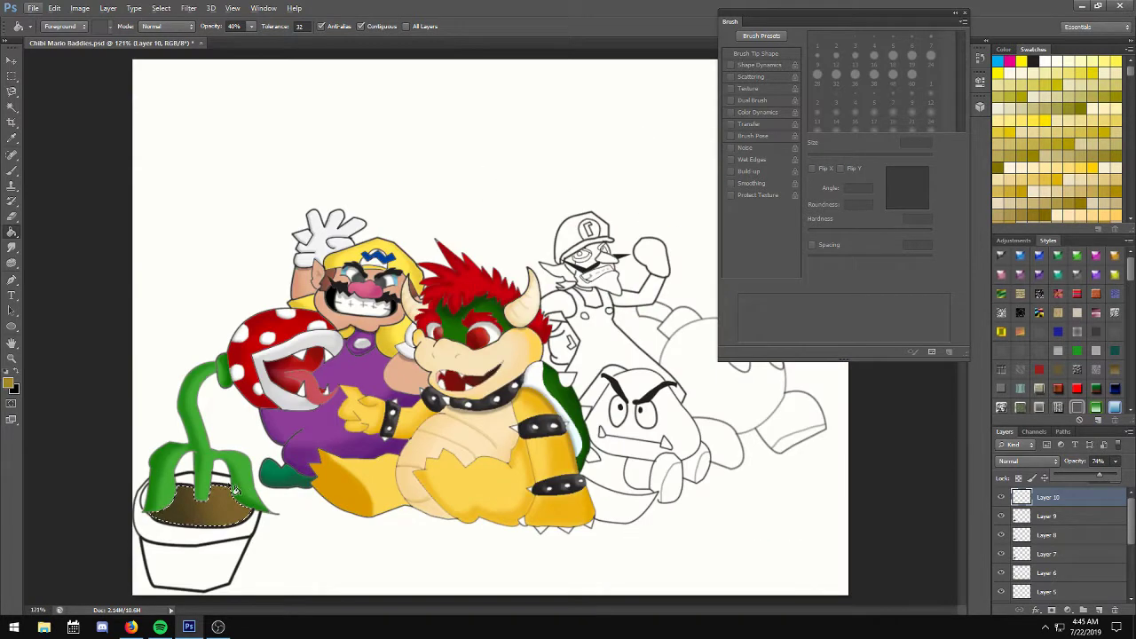
Deselect the soil, sample a dark colour from the drawing, and add Layer 11.
{"action": "key", "text": "ctrl+d"}
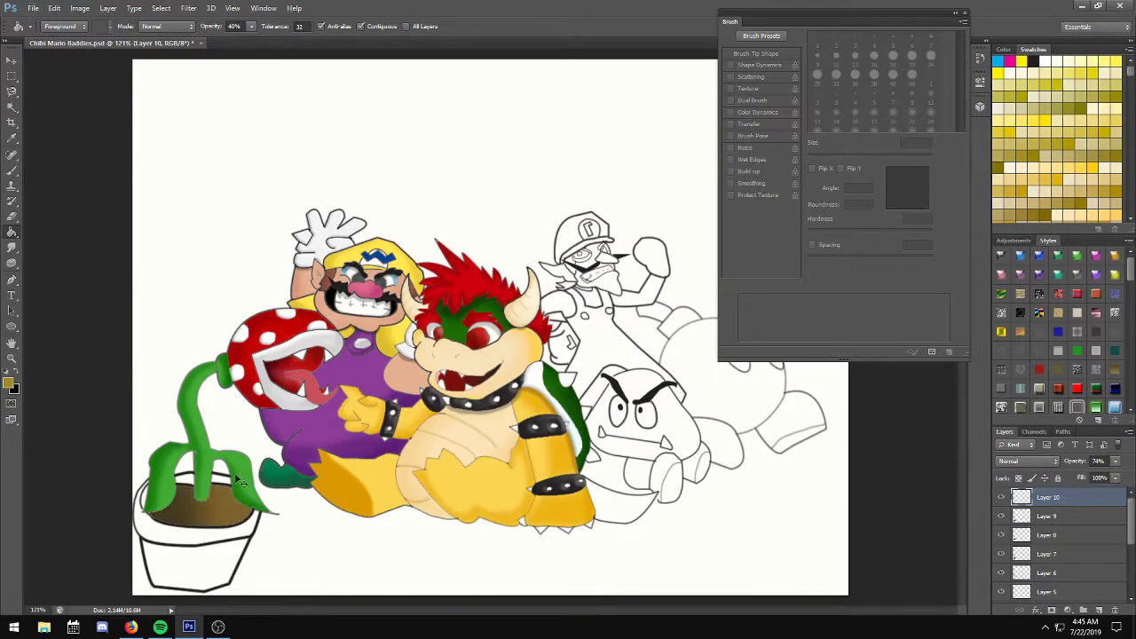
{"action": "scroll", "coordinate": [157, 549], "scroll_direction": "up", "scroll_amount": 2}
{"action": "scroll", "coordinate": [165, 519], "scroll_direction": "up", "scroll_amount": 2}
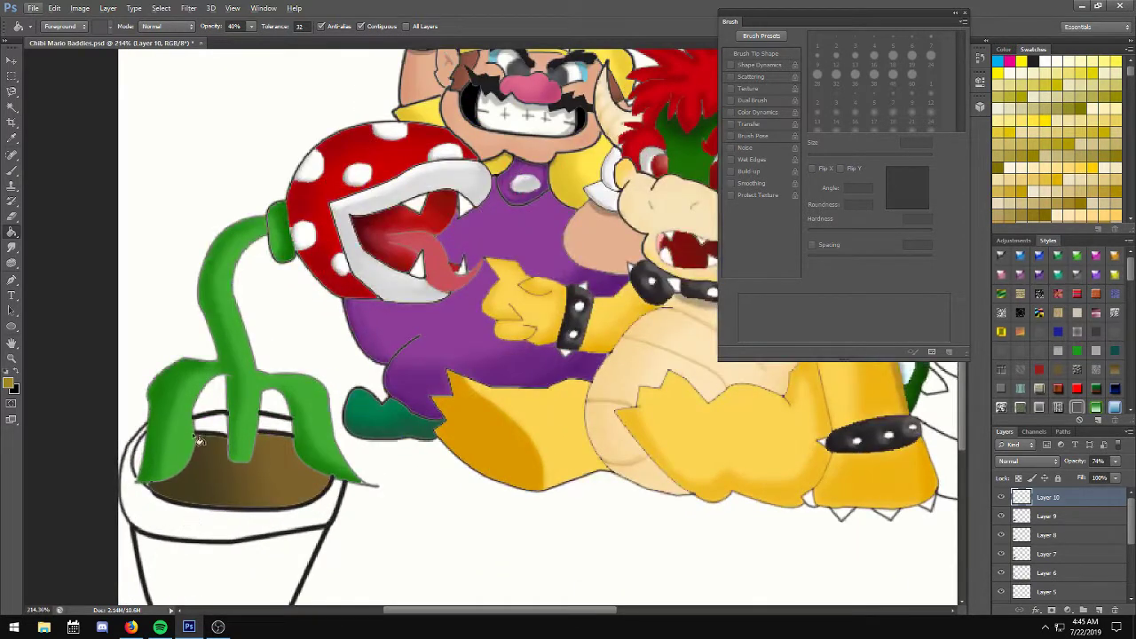
{"action": "scroll", "coordinate": [186, 533], "scroll_direction": "up", "scroll_amount": 1}
{"action": "left_click", "coordinate": [12, 138]}
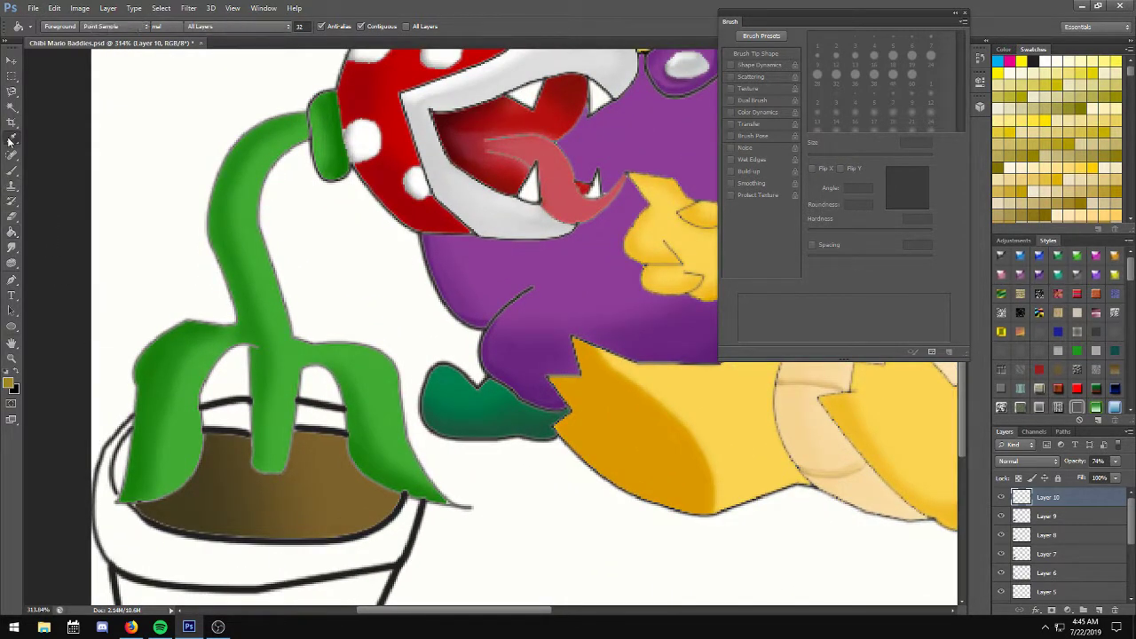
{"action": "left_click", "coordinate": [201, 486]}
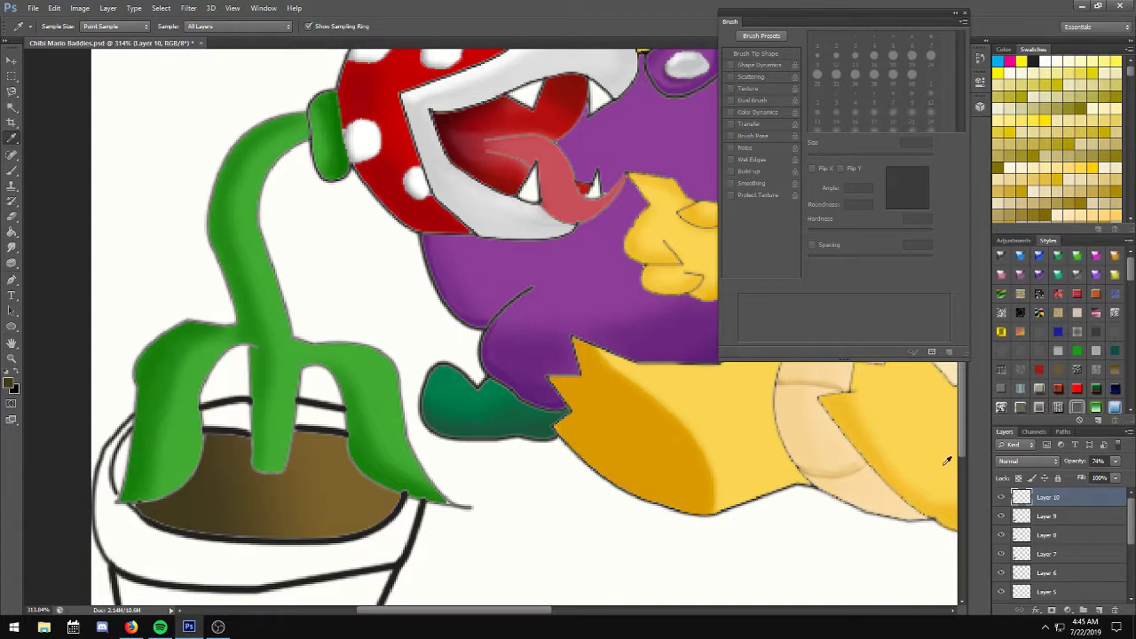
{"action": "left_click", "coordinate": [1097, 612]}
Draw a thin dark outline along the left leaf's edge with a 4 px brush at 100% opacity.
{"action": "left_click", "coordinate": [11, 173]}
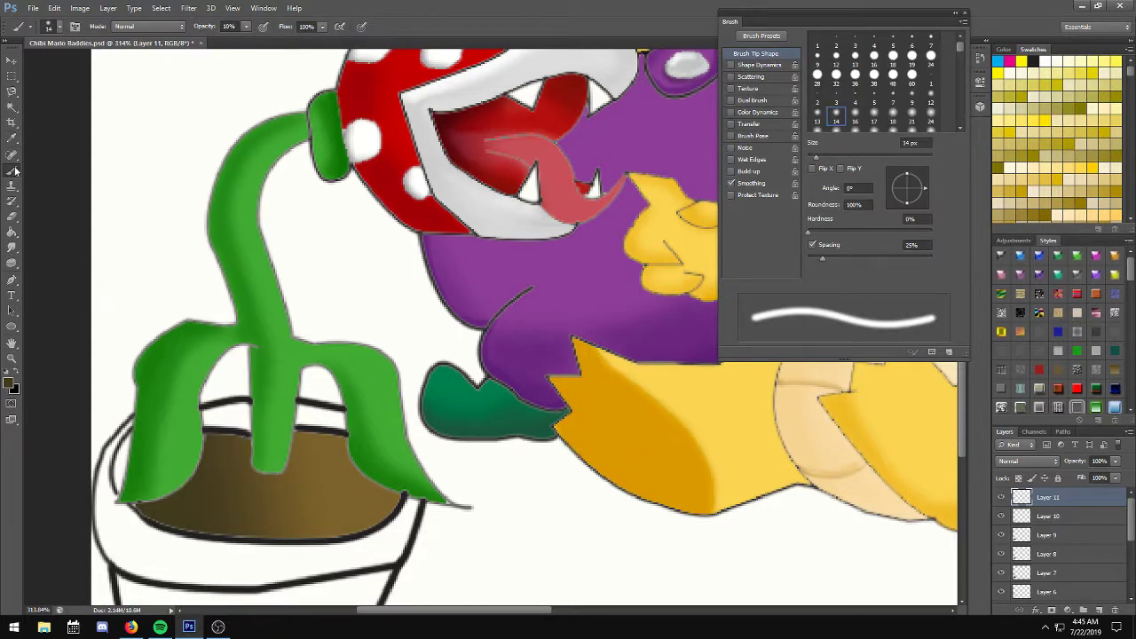
{"action": "key", "text": "0"}
{"action": "scroll", "coordinate": [128, 504], "scroll_direction": "up", "scroll_amount": 2}
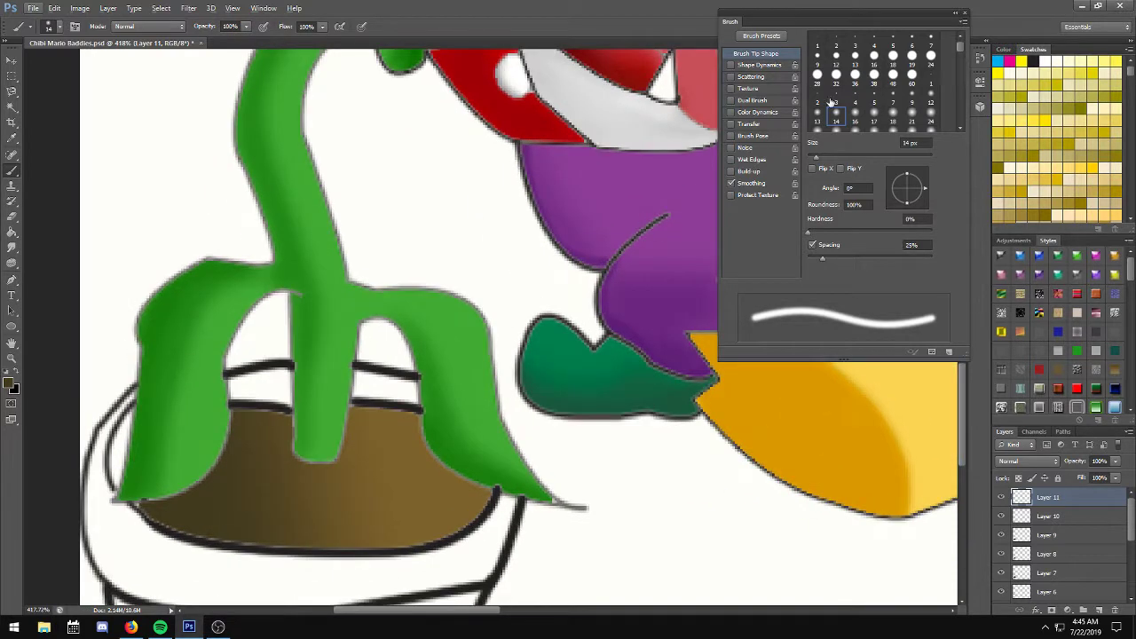
{"action": "left_click", "coordinate": [819, 101]}
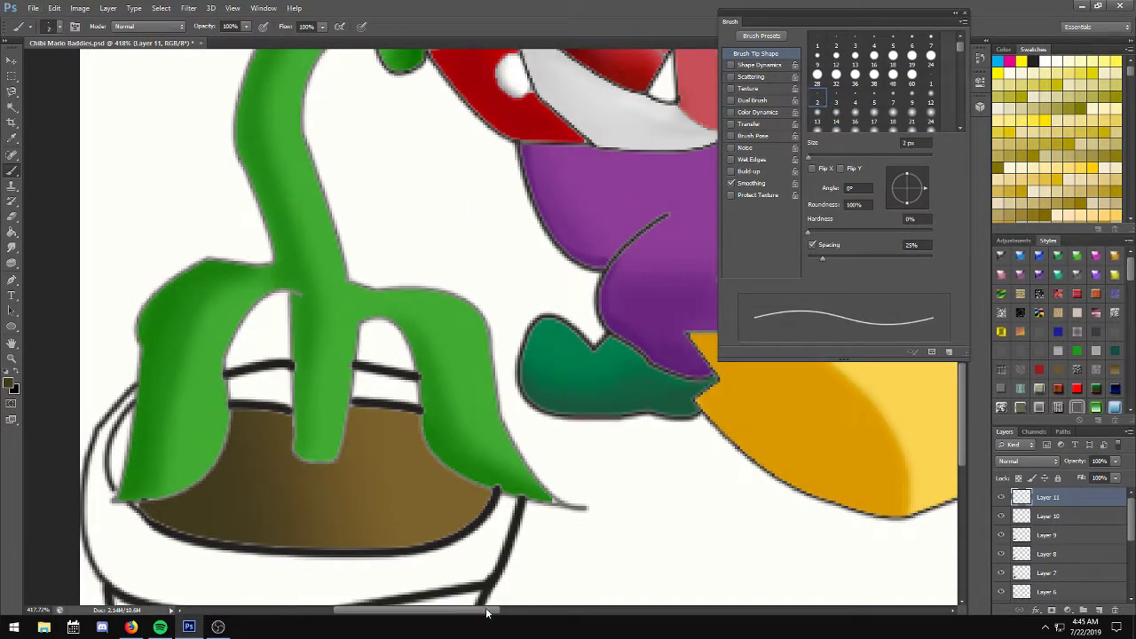
{"action": "left_click_drag", "start_coordinate": [486, 612], "coordinate": [457, 613]}
{"action": "scroll", "coordinate": [436, 529], "scroll_direction": "up", "scroll_amount": 1}
{"action": "scroll", "coordinate": [444, 507], "scroll_direction": "up", "scroll_amount": 1}
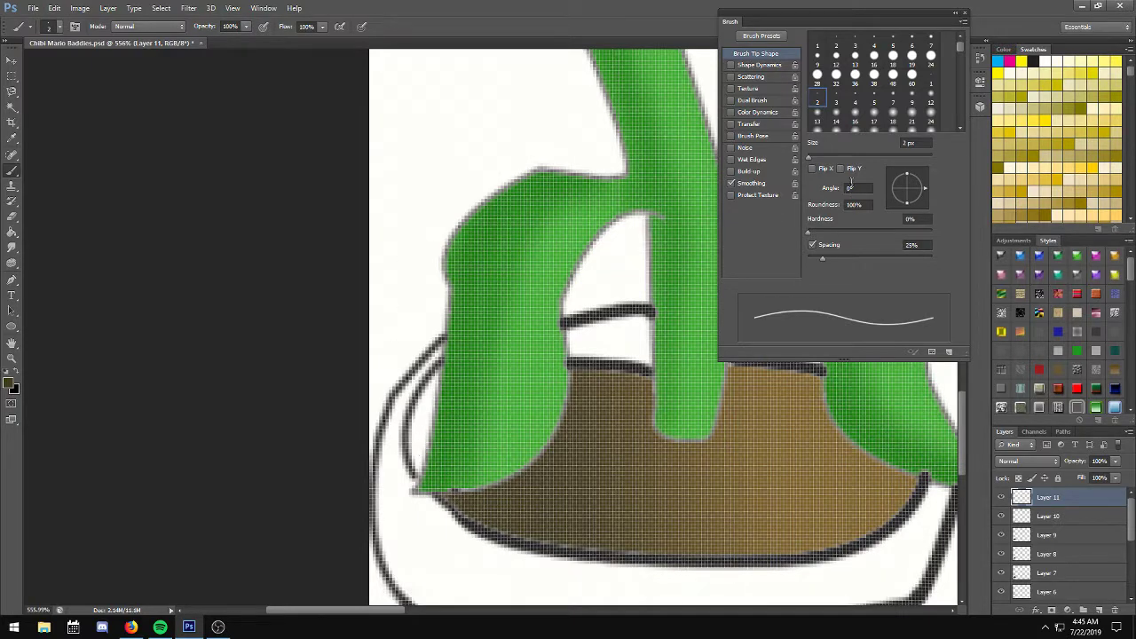
{"action": "left_click", "coordinate": [855, 102]}
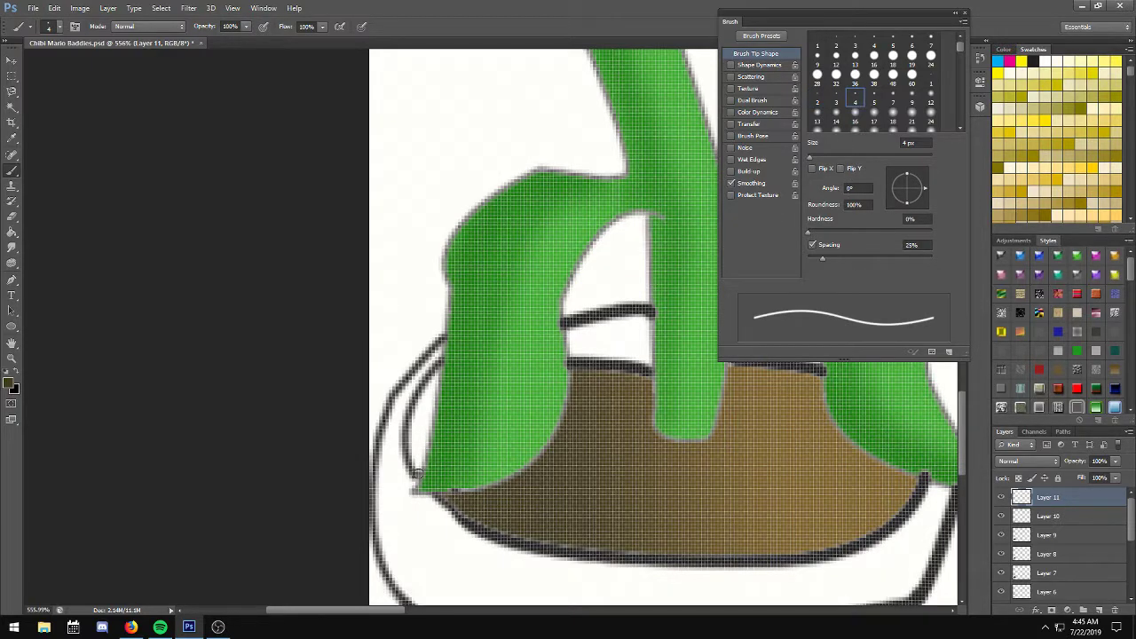
{"action": "left_click_drag", "start_coordinate": [417, 473], "coordinate": [431, 397]}
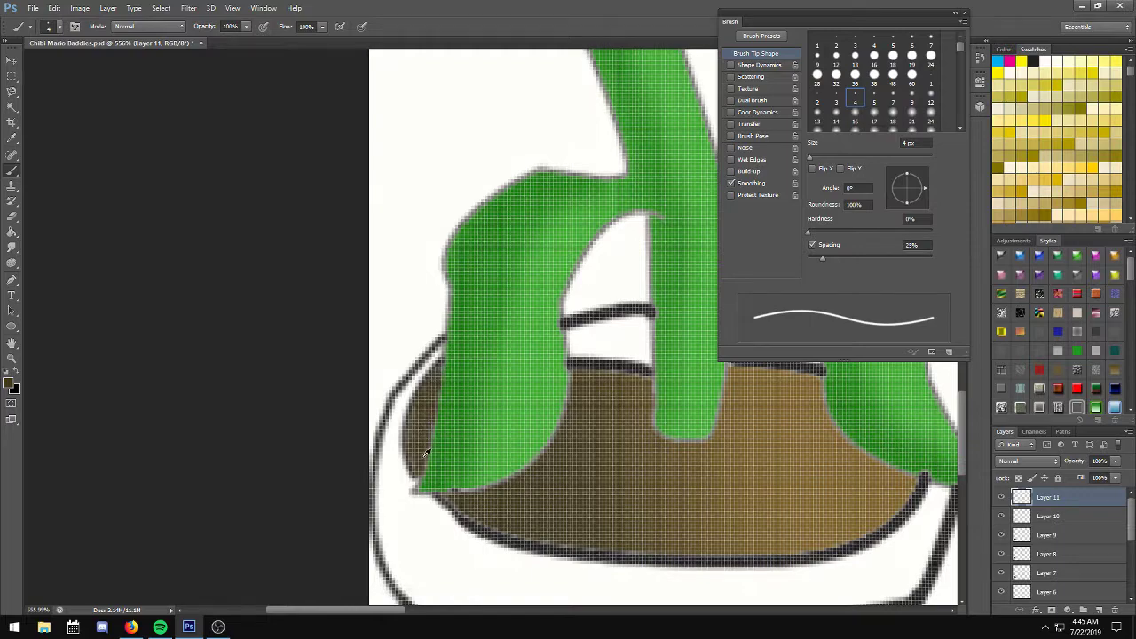
{"action": "scroll", "coordinate": [425, 453], "scroll_direction": "down", "scroll_amount": 3}
{"action": "scroll", "coordinate": [550, 513], "scroll_direction": "down", "scroll_amount": 2}
Close brush settings, magic-wand select the pot rim on the Background line art, then pick the Paint Bucket.
{"action": "scroll", "coordinate": [544, 504], "scroll_direction": "down", "scroll_amount": 2}
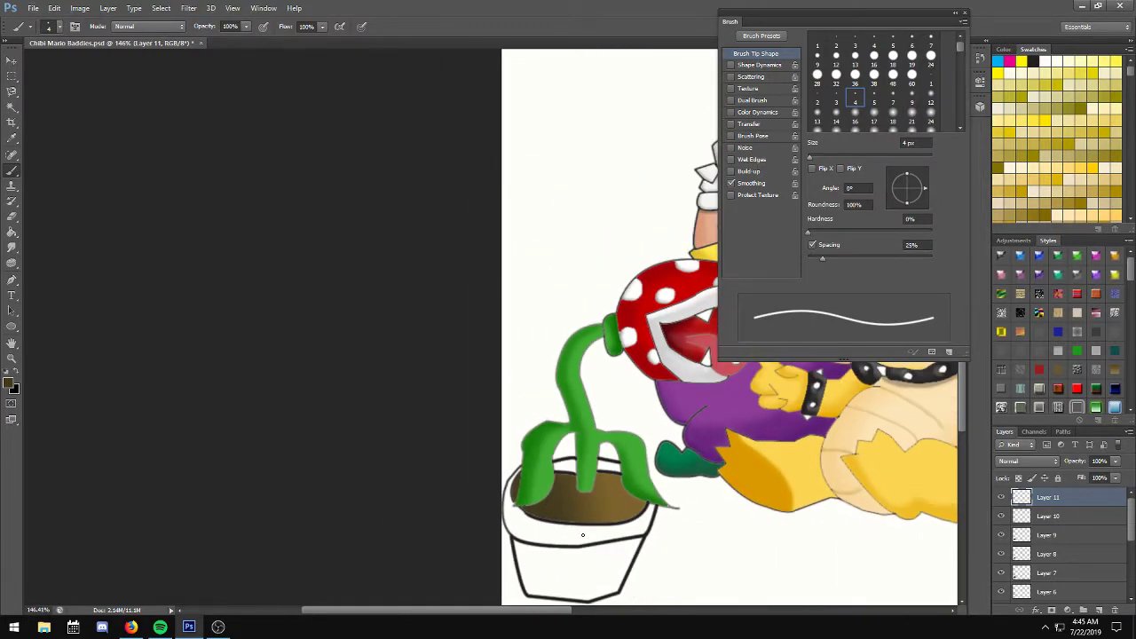
{"action": "left_click", "coordinate": [966, 13]}
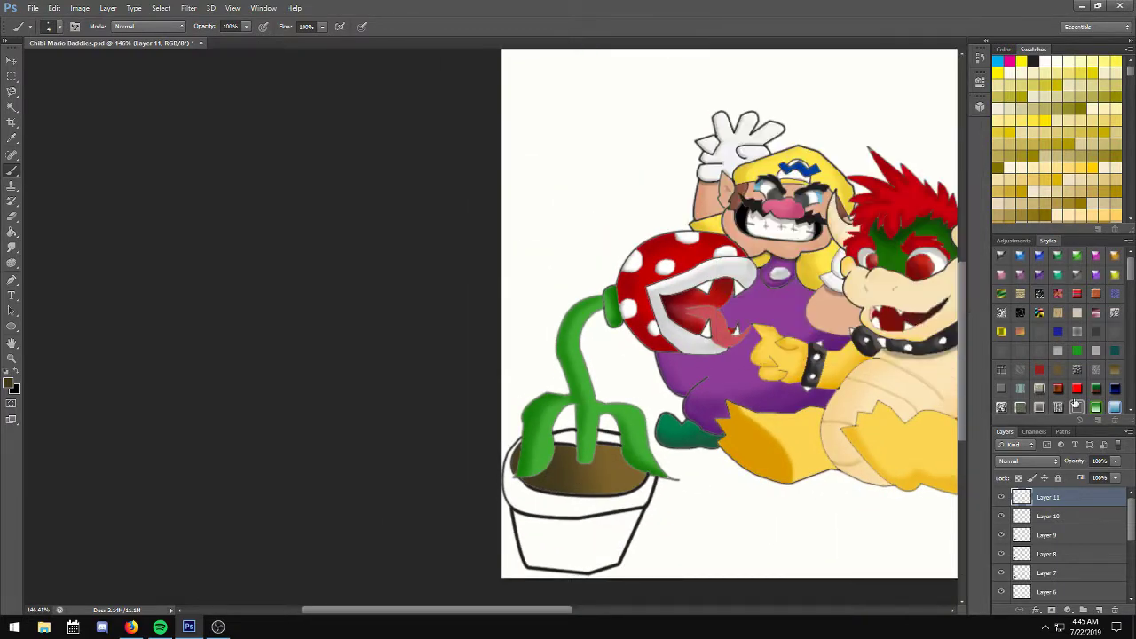
{"action": "left_click_drag", "start_coordinate": [1123, 517], "coordinate": [1126, 608]}
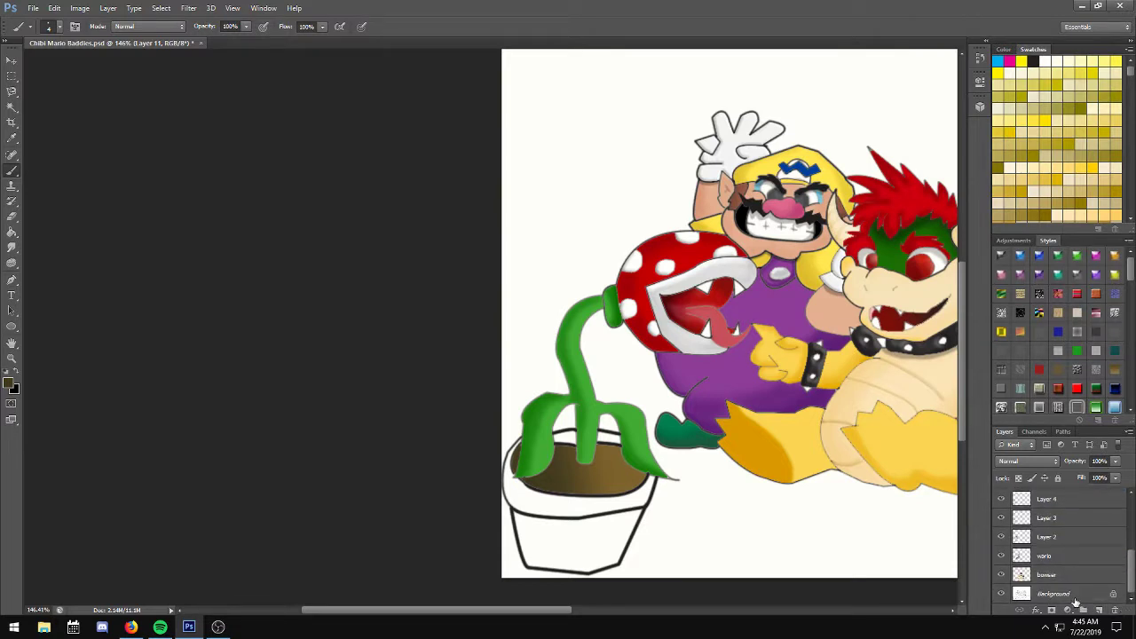
{"action": "left_click", "coordinate": [1073, 594]}
{"action": "left_click", "coordinate": [12, 107]}
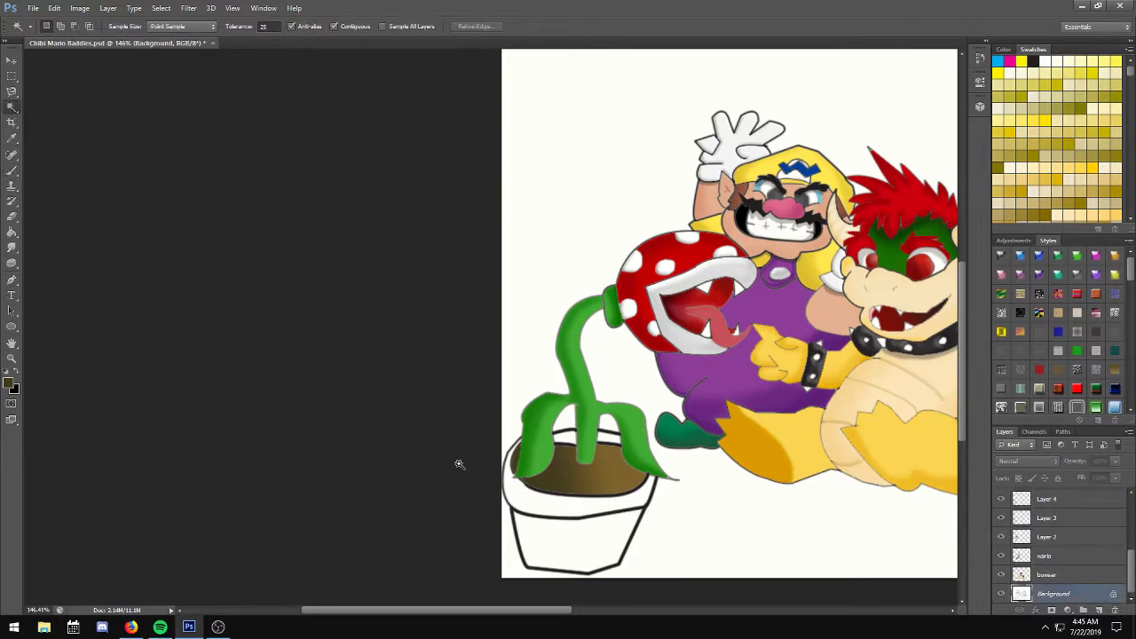
{"action": "left_click", "coordinate": [532, 503]}
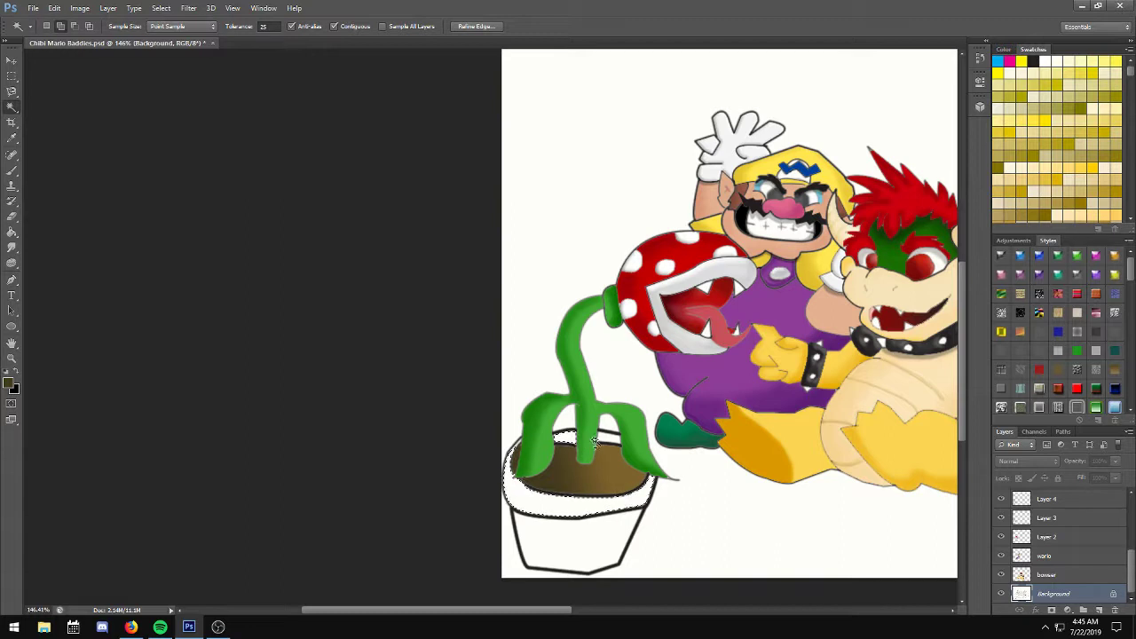
{"action": "left_click", "coordinate": [595, 440], "text": "shift"}
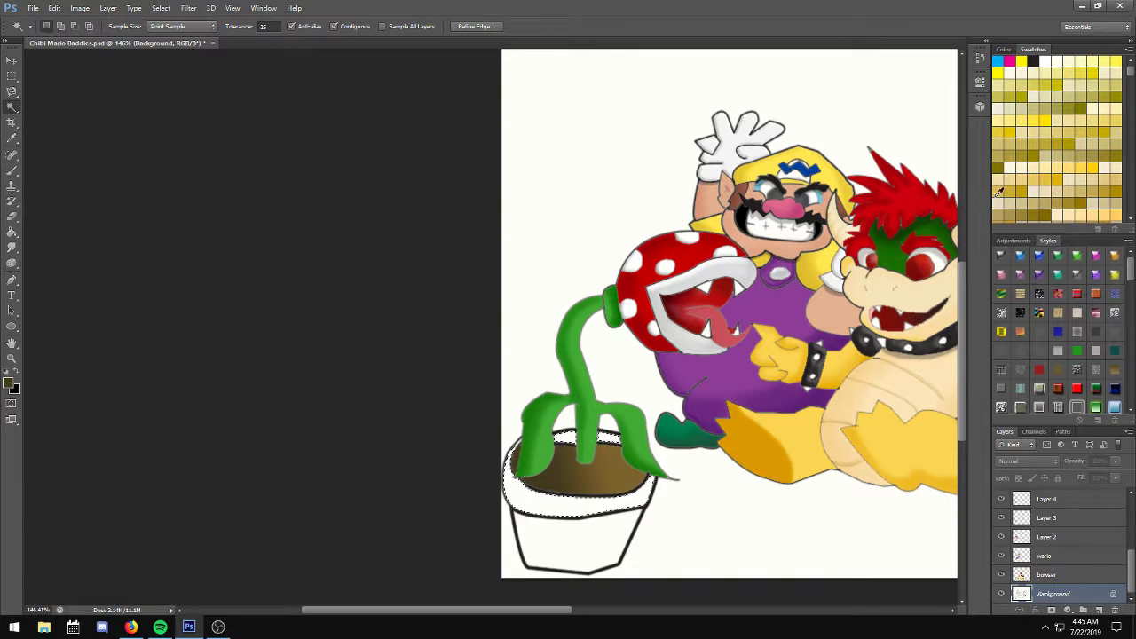
{"action": "scroll", "coordinate": [1076, 207], "scroll_direction": "down", "scroll_amount": 2}
{"action": "scroll", "coordinate": [1076, 206], "scroll_direction": "down", "scroll_amount": 2}
{"action": "scroll", "coordinate": [1077, 204], "scroll_direction": "down", "scroll_amount": 1}
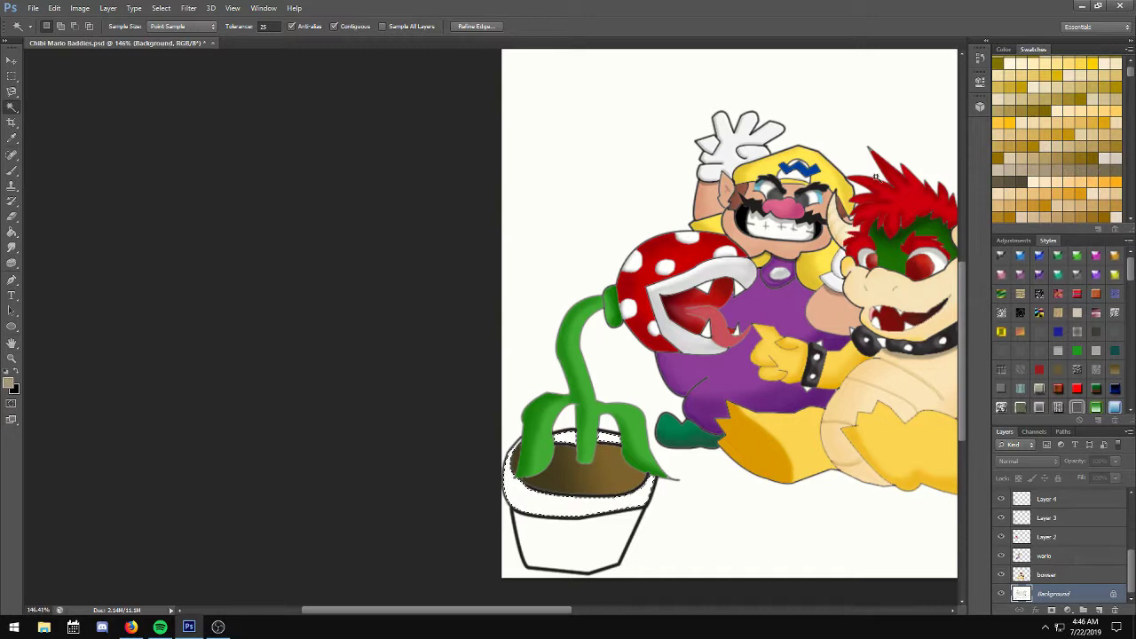
{"action": "left_click", "coordinate": [15, 233]}
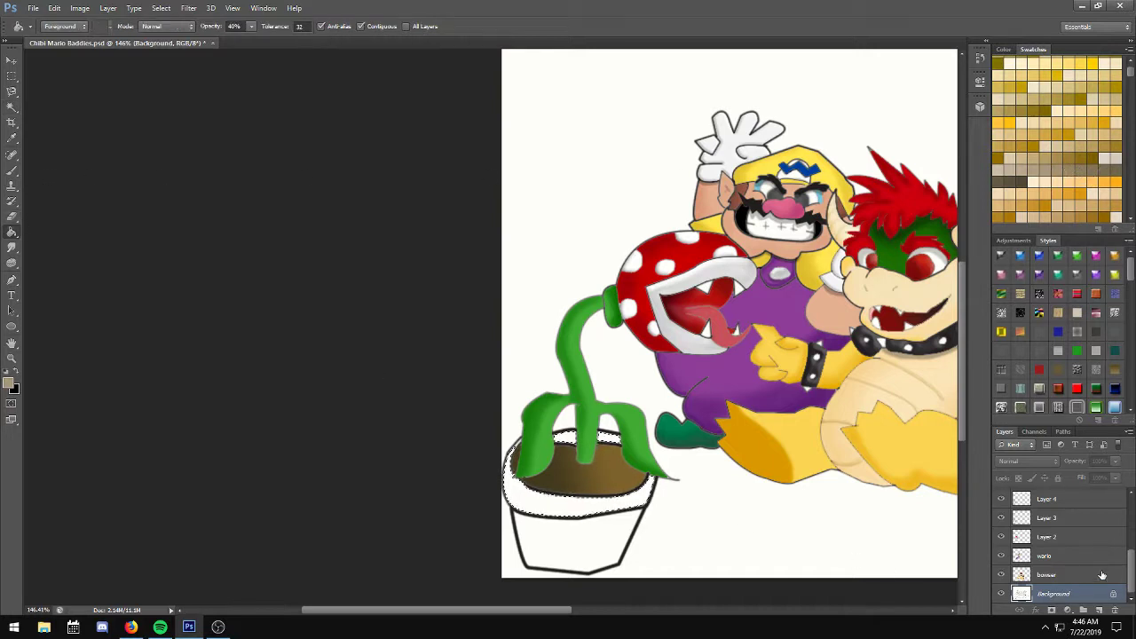
{"action": "scroll", "coordinate": [1121, 497], "scroll_direction": "up", "scroll_amount": 3}
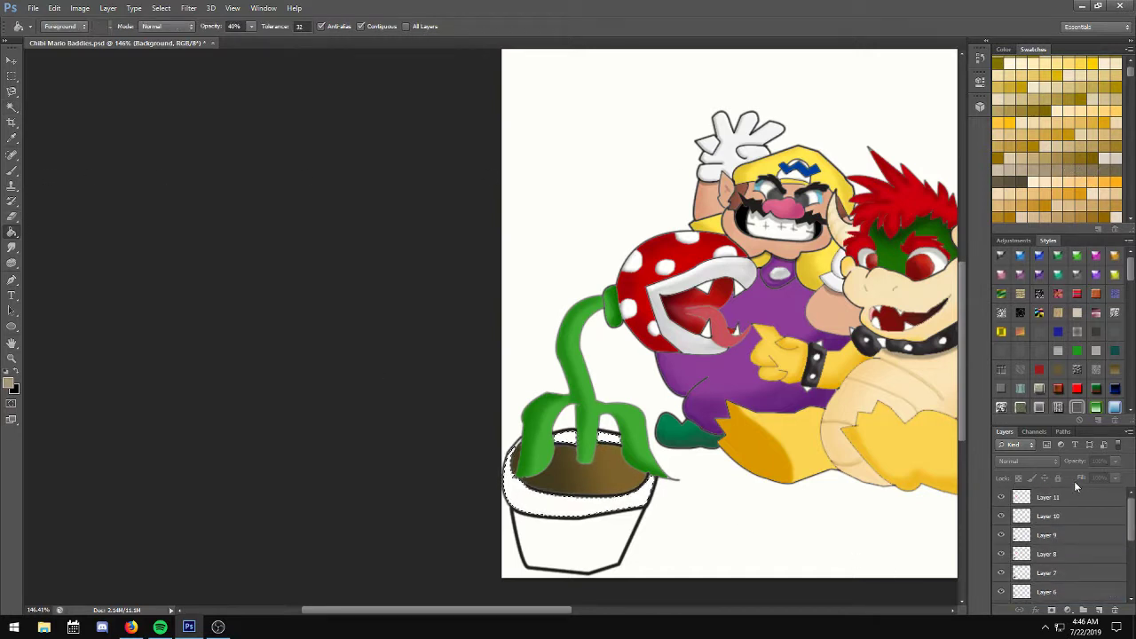
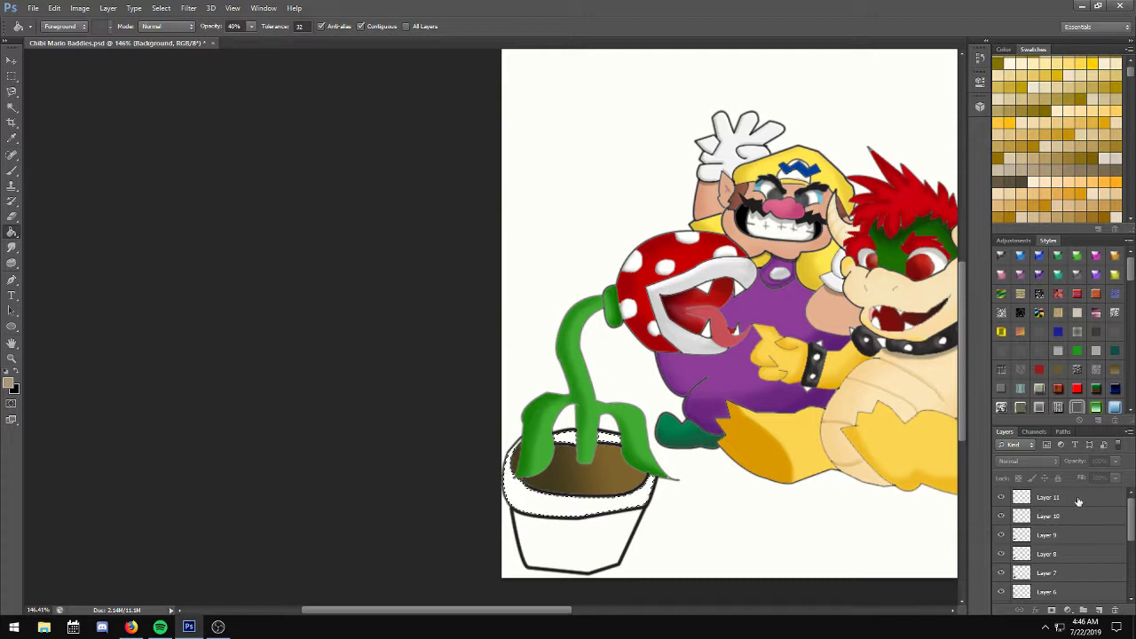
Fill the pot rim beige, then darker tan at 80% strength, on new layers above Layer 11.
{"action": "left_click", "coordinate": [1025, 498]}
{"action": "left_click", "coordinate": [1098, 610]}
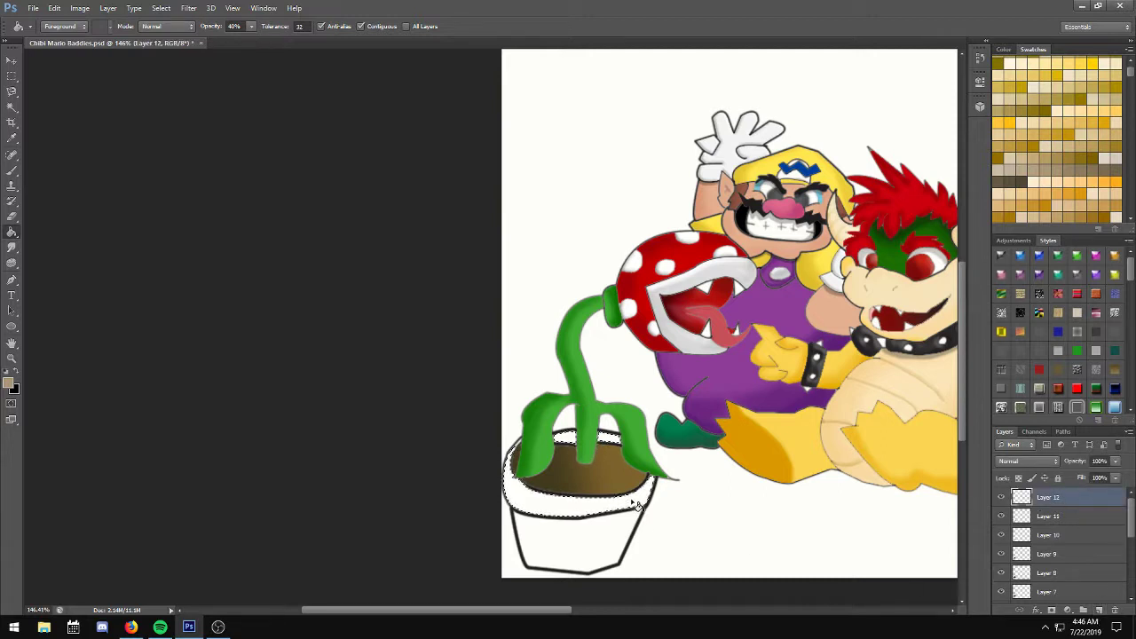
{"action": "left_click", "coordinate": [626, 504]}
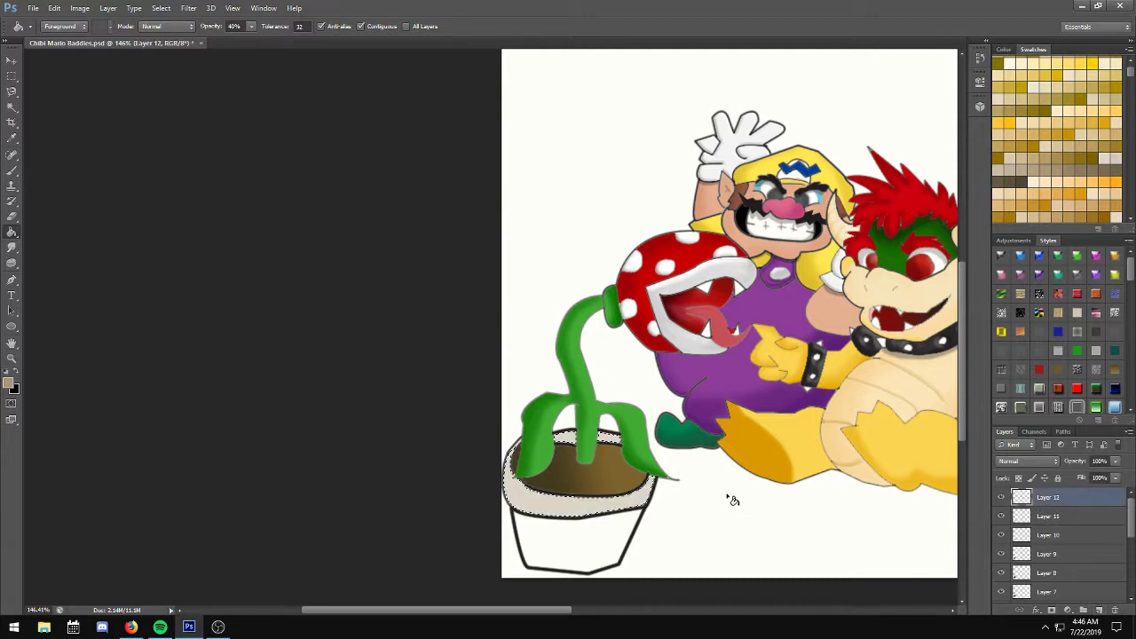
{"action": "left_click", "coordinate": [1097, 610]}
{"action": "key", "text": "8"}
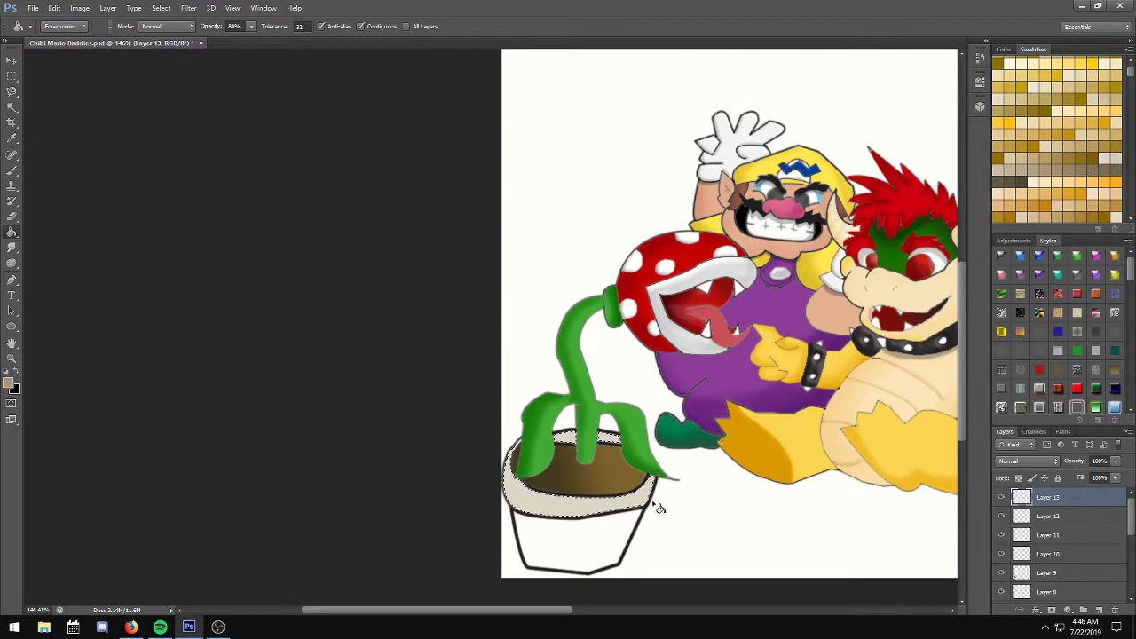
{"action": "left_click", "coordinate": [654, 499]}
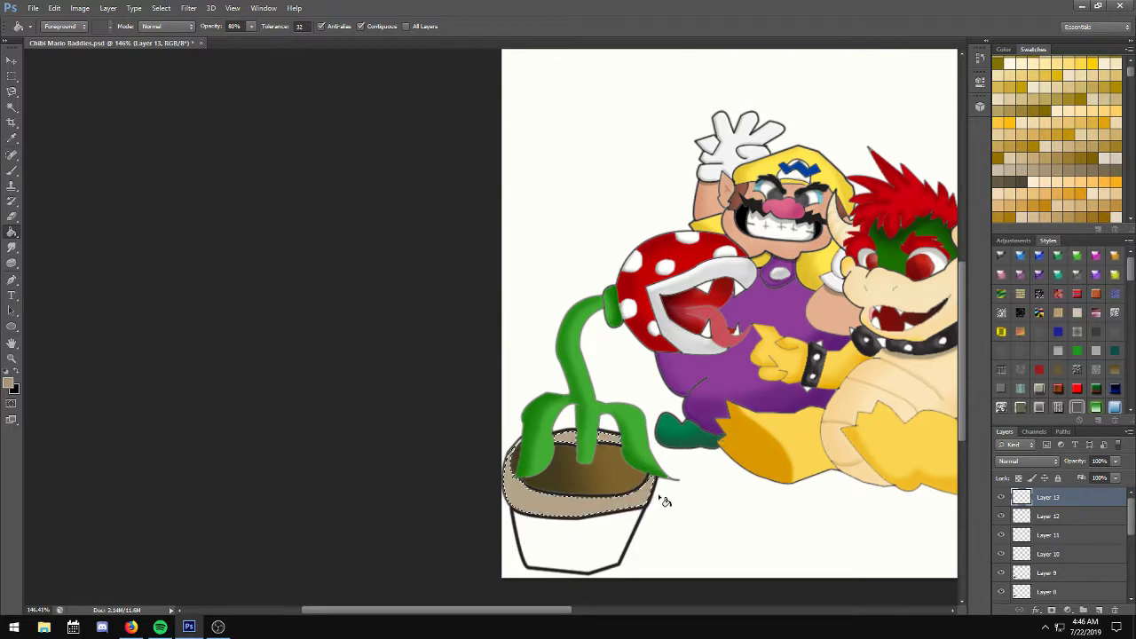
Fill the rim gold on new Layer 14 at 68% opacity and deselect.
{"action": "left_click", "coordinate": [1098, 610]}
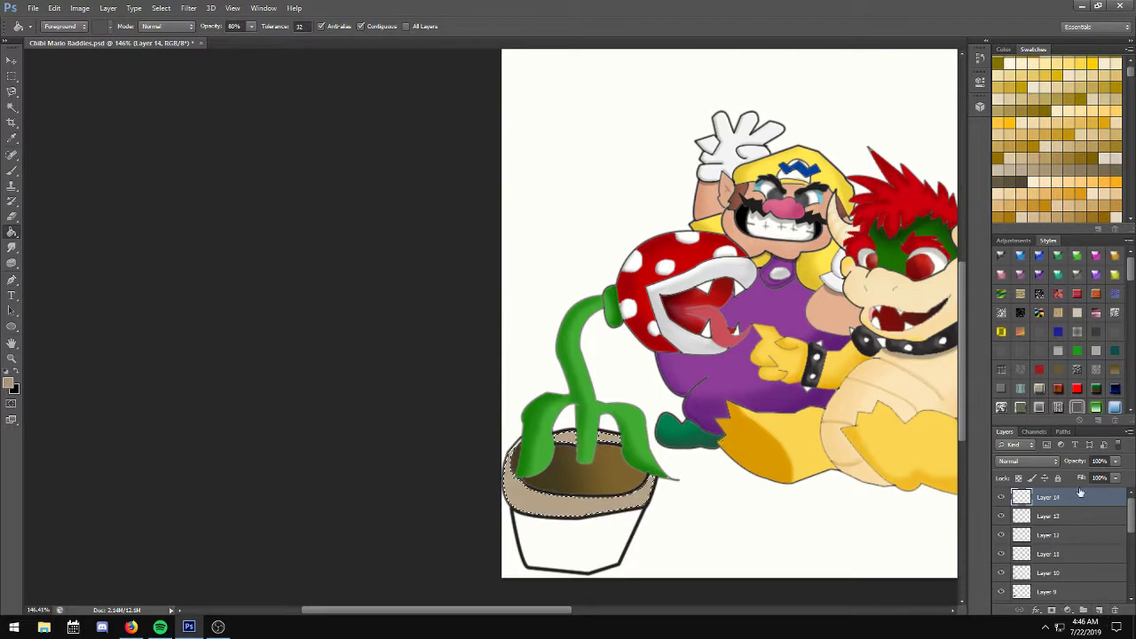
{"action": "left_click", "coordinate": [1040, 217]}
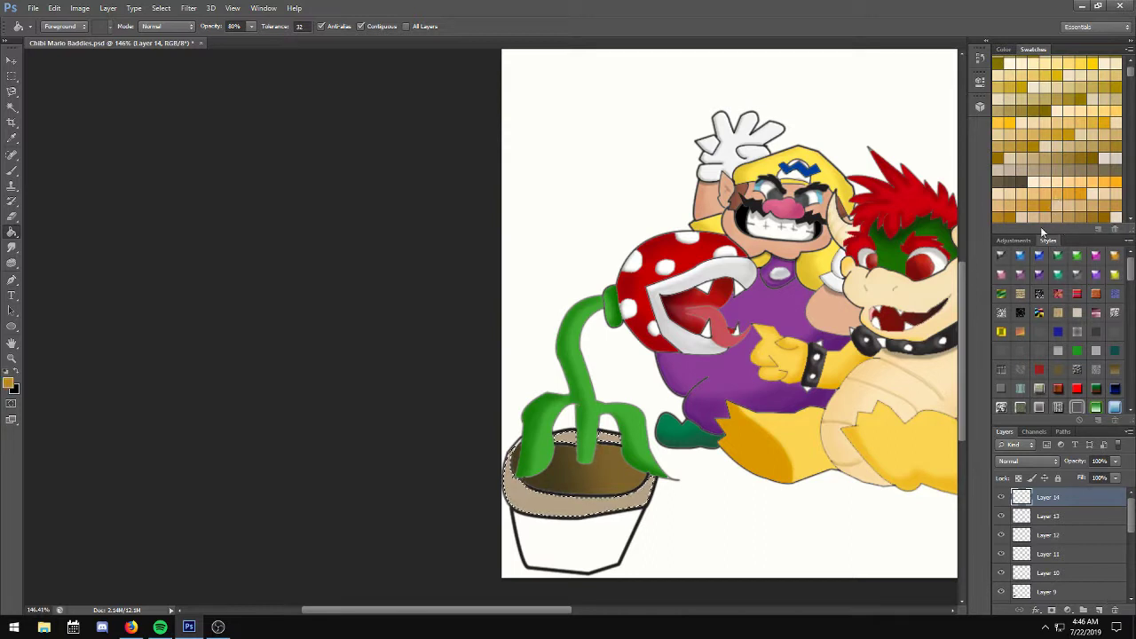
{"action": "left_click", "coordinate": [580, 505]}
{"action": "left_click_drag", "start_coordinate": [1116, 460], "coordinate": [1094, 506]}
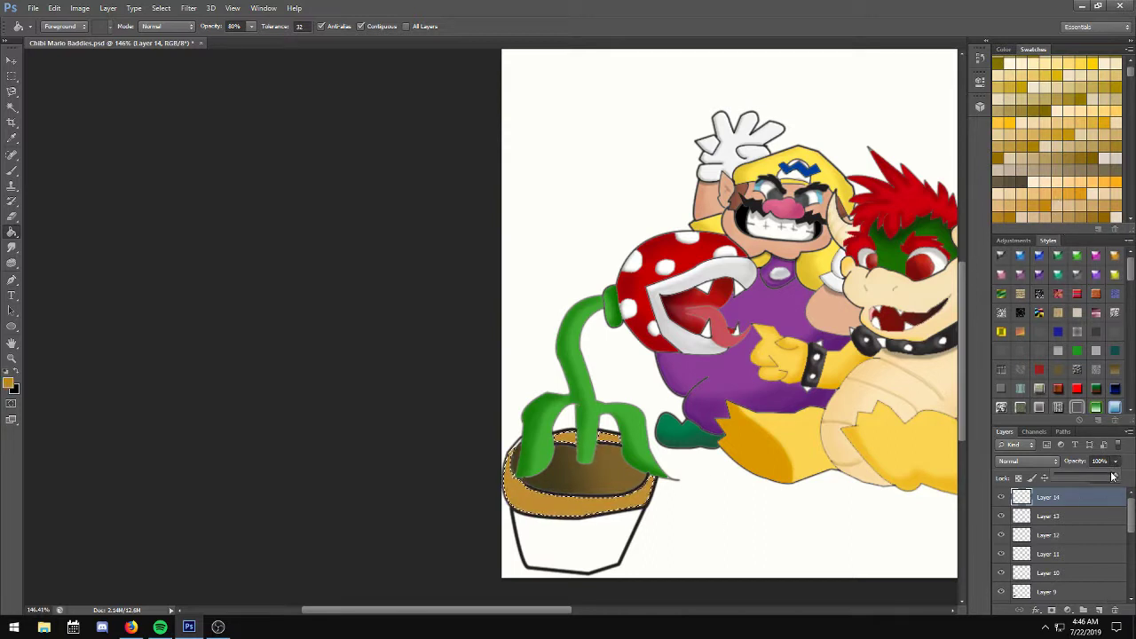
{"action": "key", "text": "ctrl+d"}
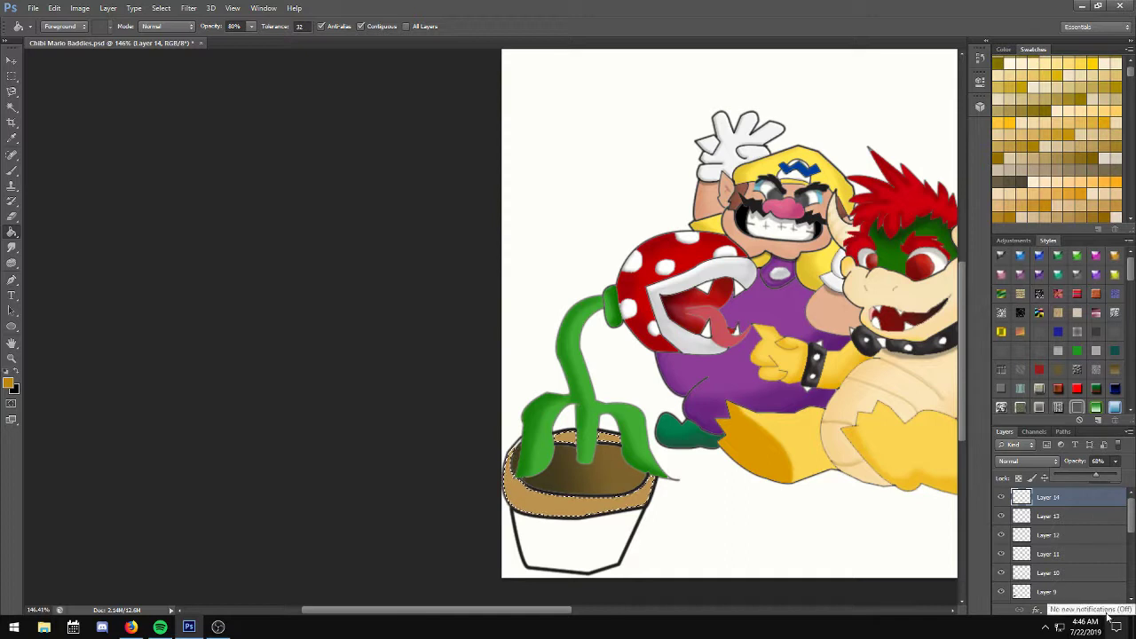
Scroll down the Layers panel, switch to the Magic Wand and clear any selection.
{"action": "scroll", "coordinate": [1109, 181], "scroll_direction": "down", "scroll_amount": 2}
{"action": "scroll", "coordinate": [1096, 184], "scroll_direction": "down", "scroll_amount": 2}
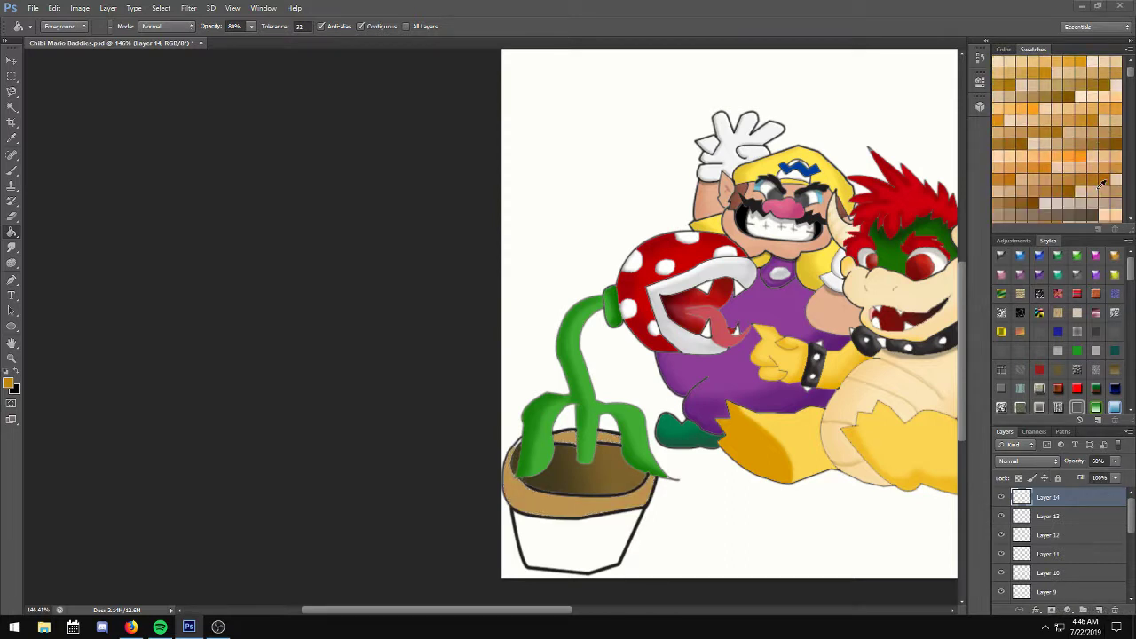
{"action": "scroll", "coordinate": [1082, 186], "scroll_direction": "down", "scroll_amount": 2}
{"action": "scroll", "coordinate": [1070, 187], "scroll_direction": "down", "scroll_amount": 2}
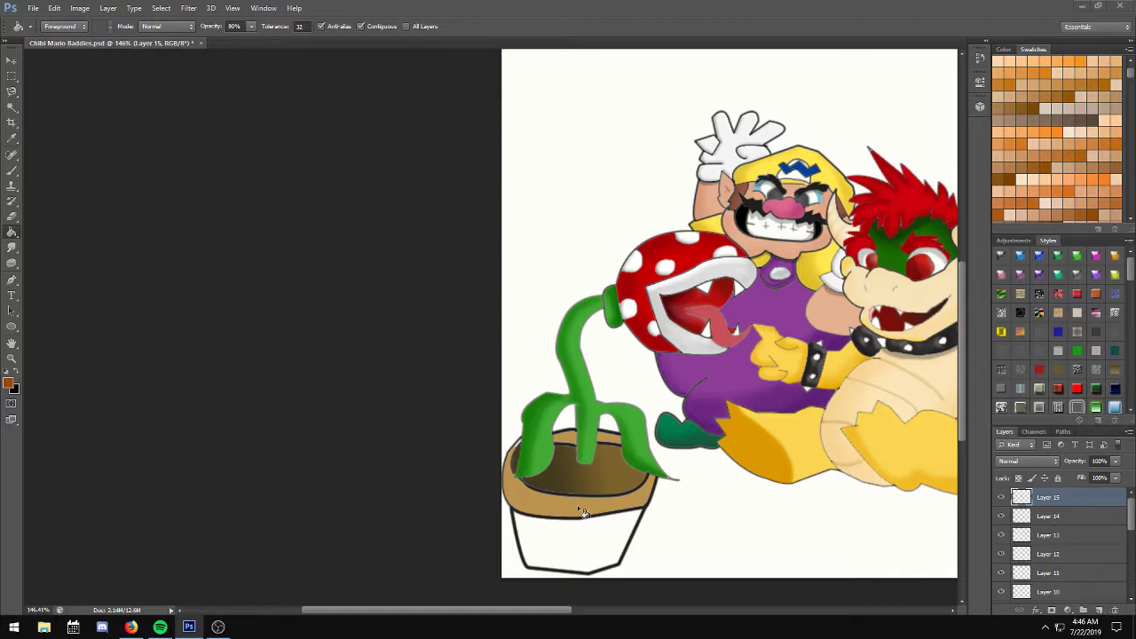
{"action": "left_click", "coordinate": [8, 111]}
{"action": "key", "text": "ctrl+d"}
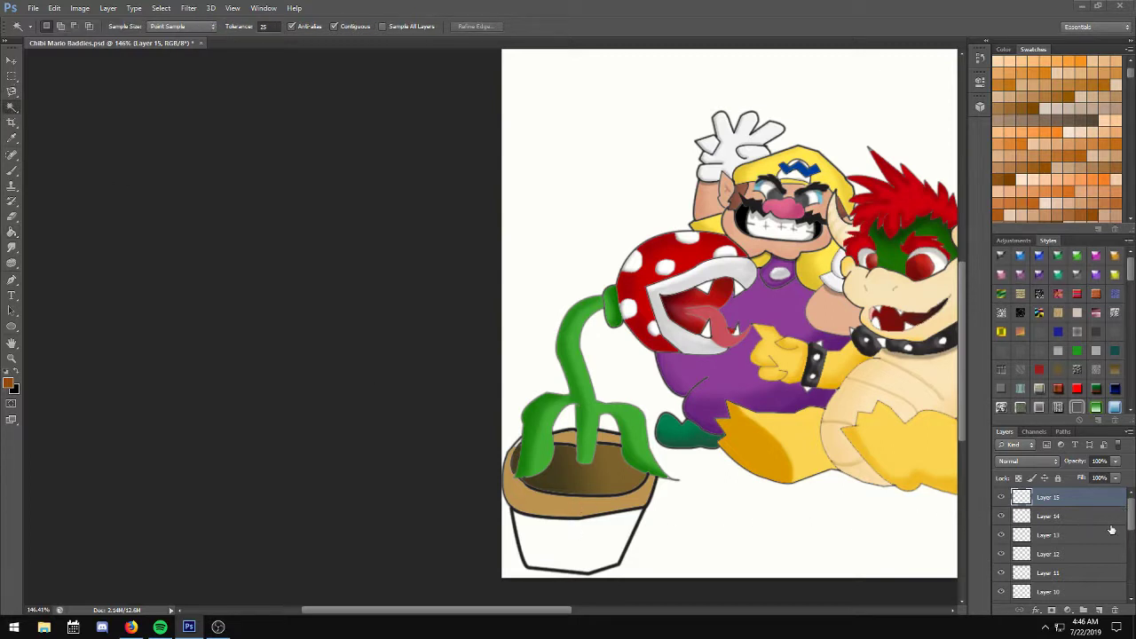
Magic Wand-select the pot rim on the Background layer, adding two more rim areas.
{"action": "left_click_drag", "start_coordinate": [1129, 510], "coordinate": [1130, 581]}
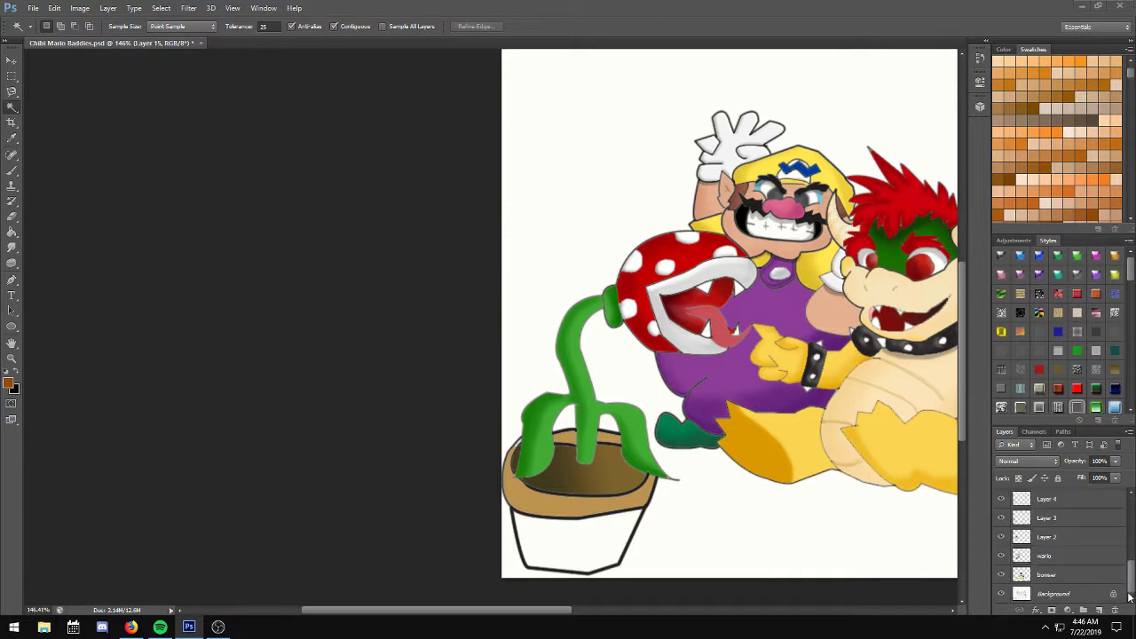
{"action": "left_click", "coordinate": [1061, 592]}
{"action": "left_click", "coordinate": [528, 504]}
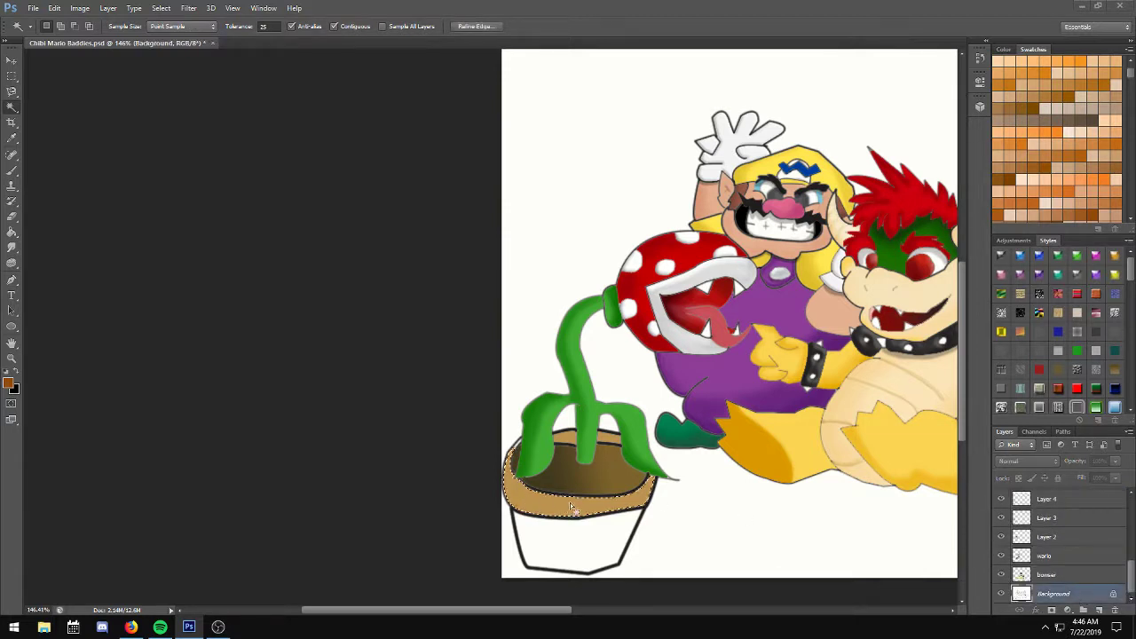
{"action": "left_click", "coordinate": [566, 436], "text": "shift"}
{"action": "left_click", "coordinate": [615, 441], "text": "shift"}
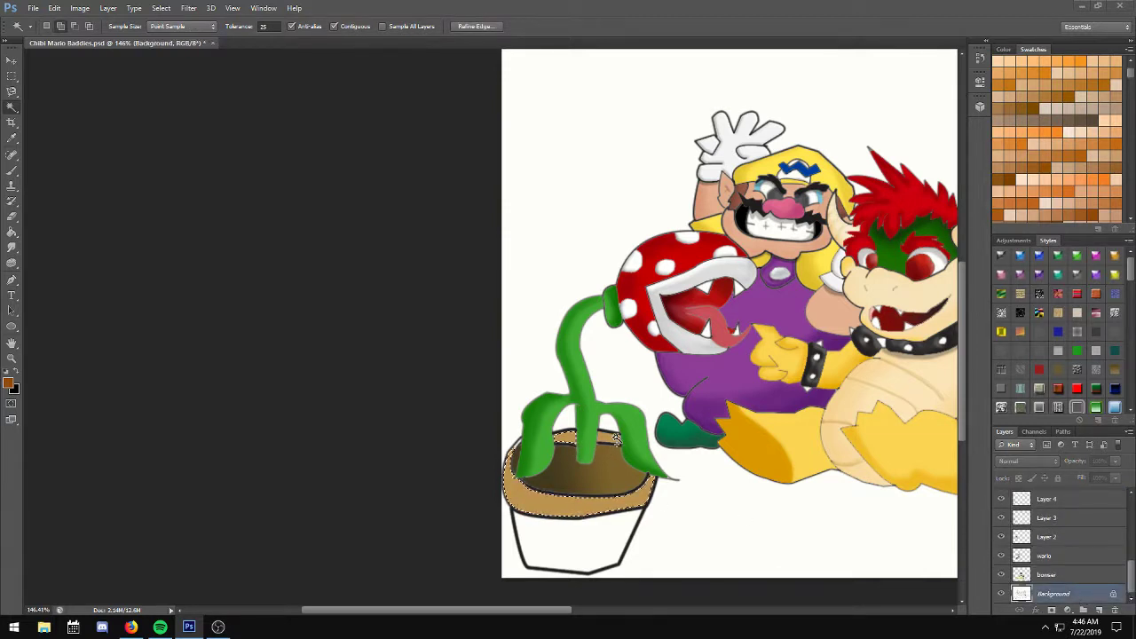
{"action": "left_click", "coordinate": [12, 232]}
Fill the rim brown on a new layer above Layer 15, then add Layers 17 and 18.
{"action": "scroll", "coordinate": [1107, 561], "scroll_direction": "up", "scroll_amount": 10}
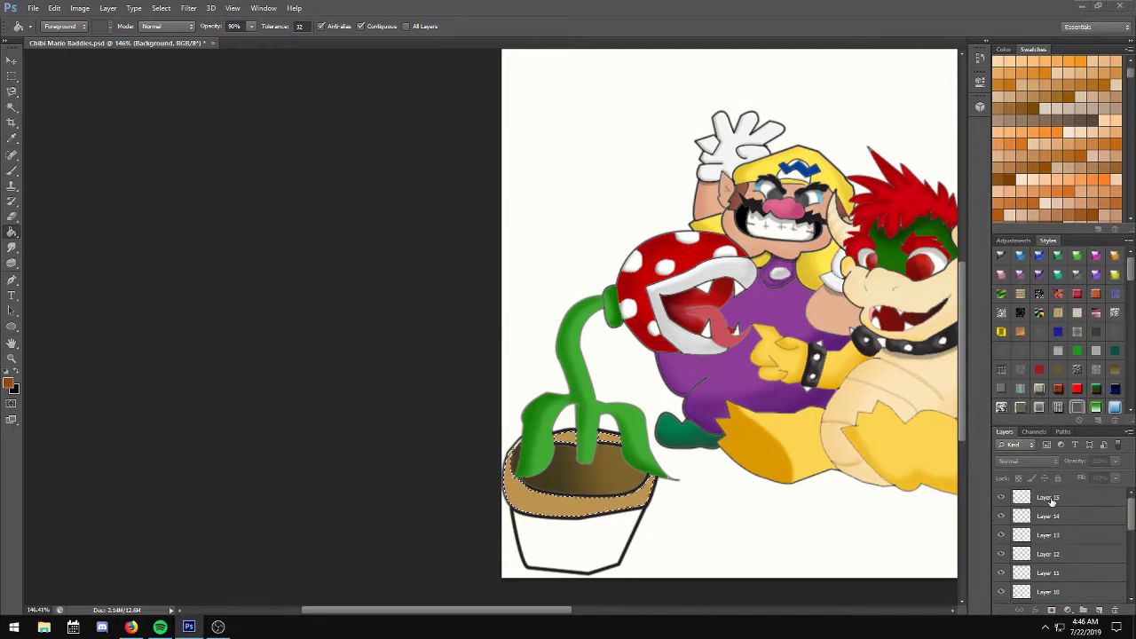
{"action": "left_click", "coordinate": [1051, 497]}
{"action": "left_click", "coordinate": [1101, 611]}
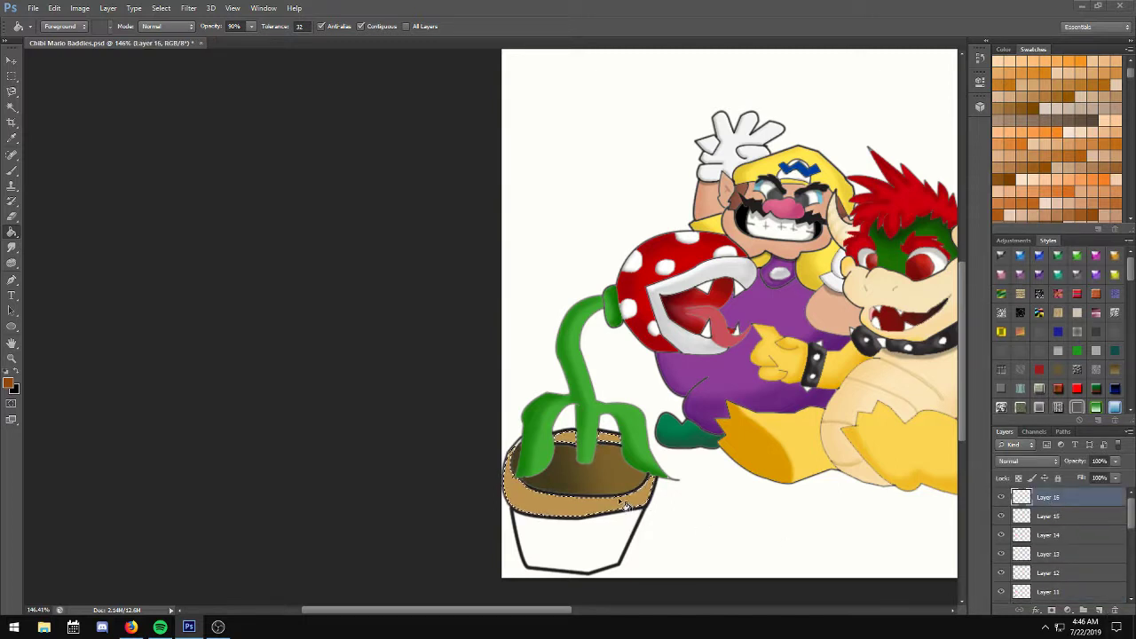
{"action": "left_click", "coordinate": [623, 503]}
{"action": "left_click", "coordinate": [1101, 611]}
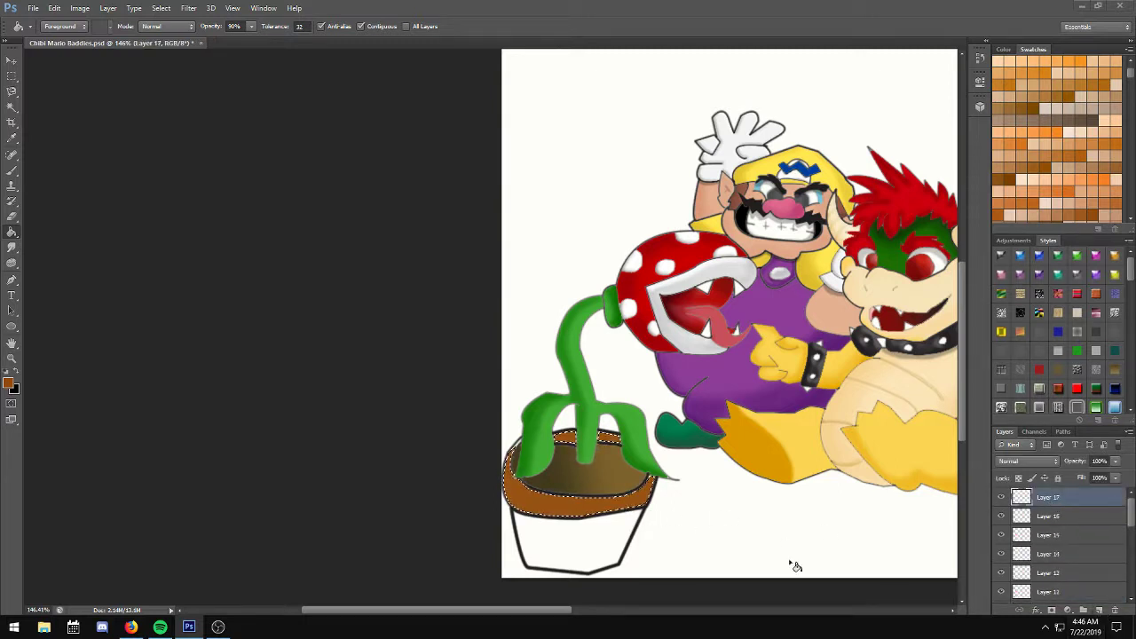
{"action": "left_click", "coordinate": [1115, 461]}
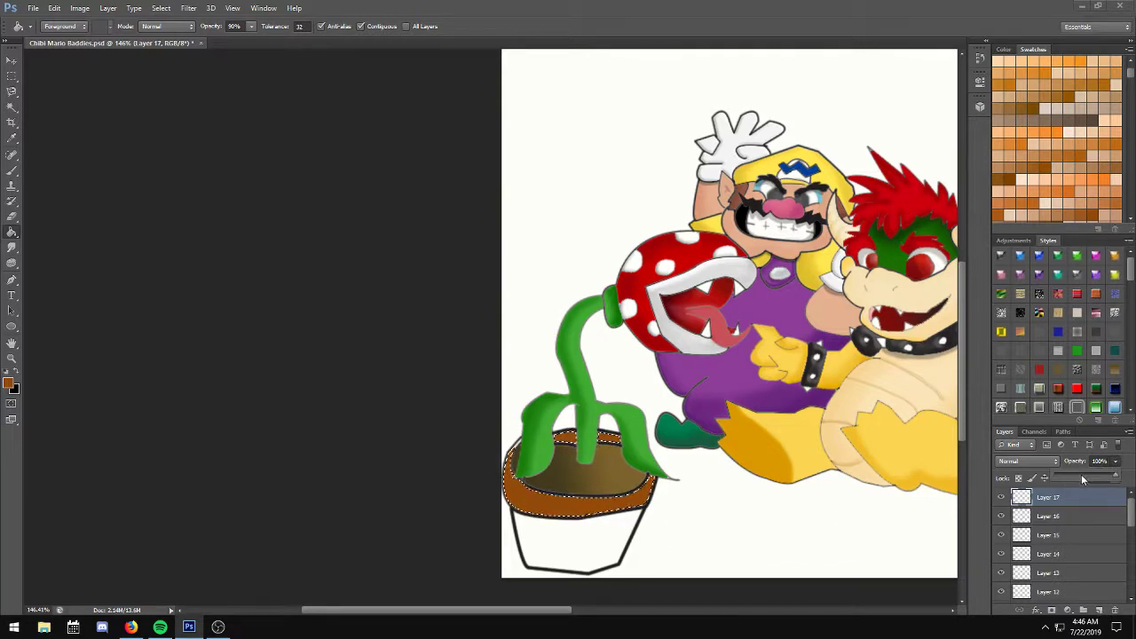
{"action": "left_click", "coordinate": [1100, 612]}
Fill the rim lighter orange on Layer 18 and fade it to 53% opacity.
{"action": "left_click", "coordinate": [1083, 189]}
{"action": "left_click", "coordinate": [577, 502]}
{"action": "left_click", "coordinate": [1115, 462]}
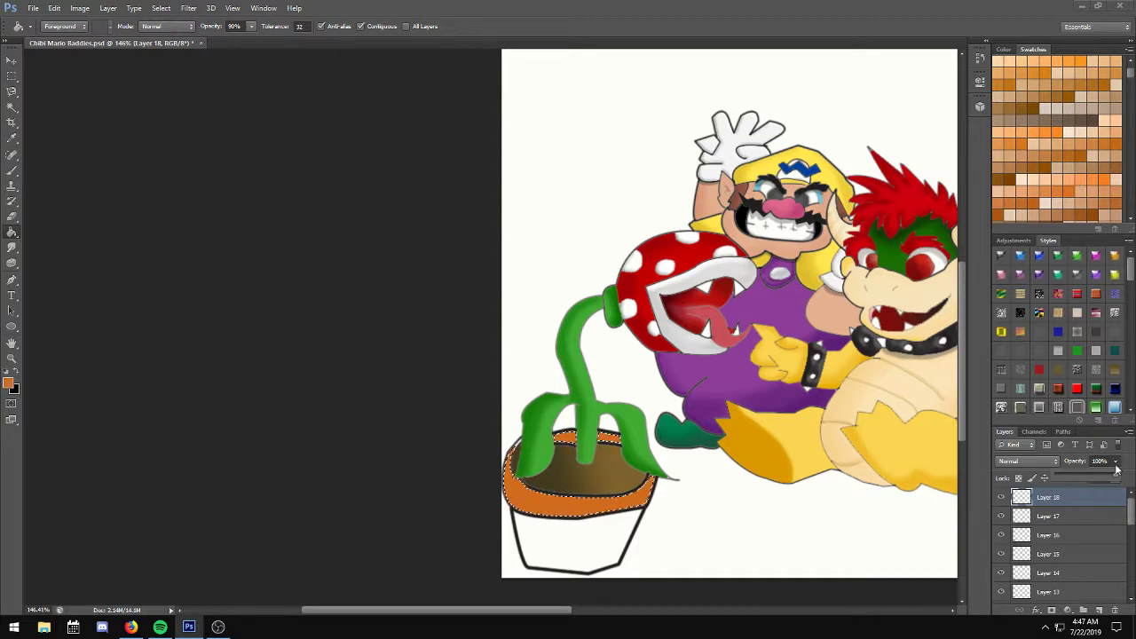
{"action": "left_click_drag", "start_coordinate": [1093, 476], "coordinate": [1086, 479]}
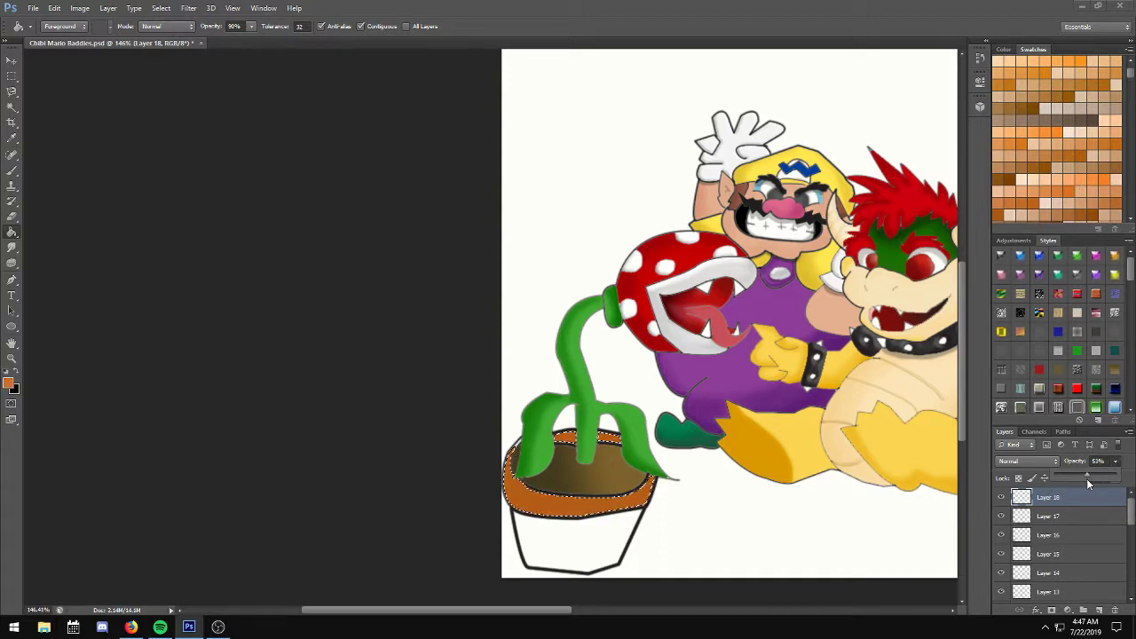
{"action": "scroll", "coordinate": [1079, 188], "scroll_direction": "down", "scroll_amount": 2}
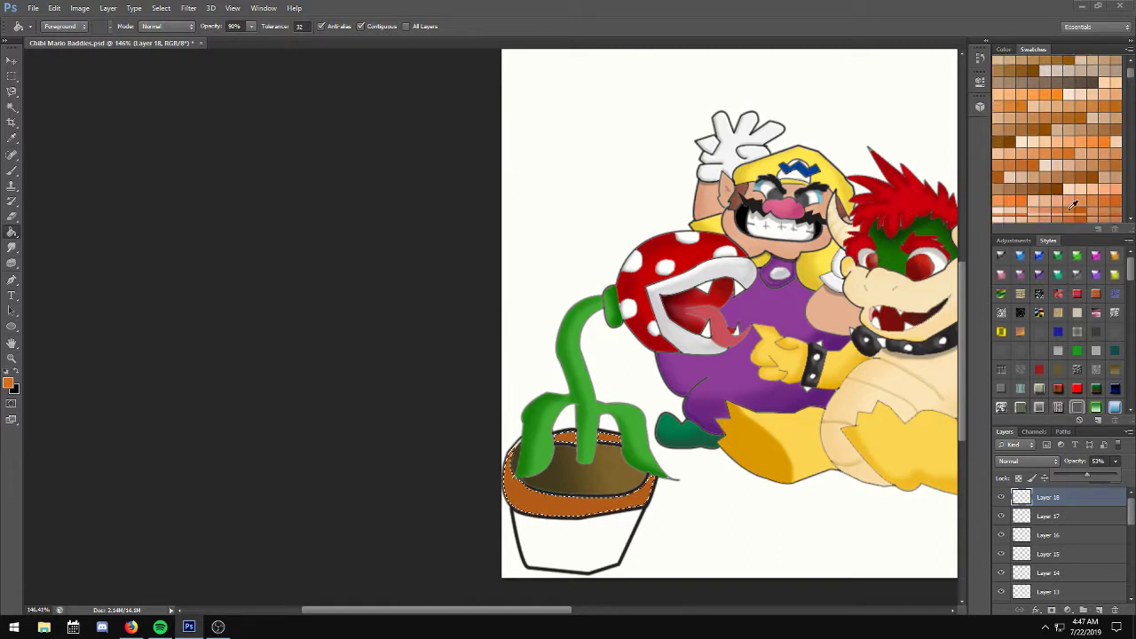
{"action": "scroll", "coordinate": [1074, 206], "scroll_direction": "down", "scroll_amount": 2}
{"action": "left_click", "coordinate": [1056, 235]}
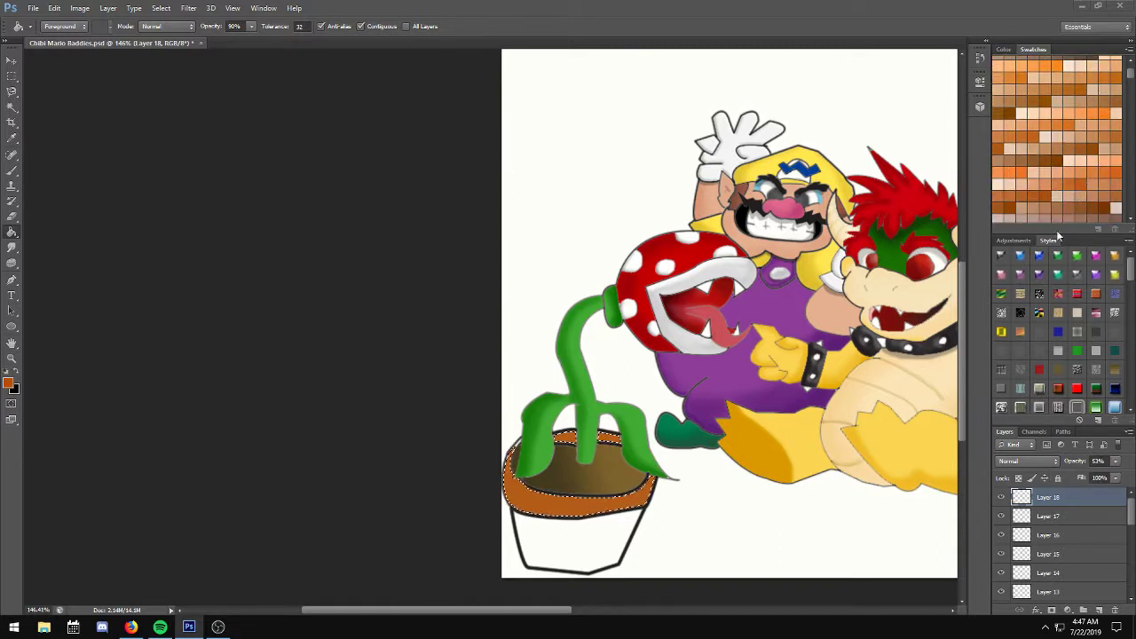
Keep Layer 19 at 42% opacity, add Layer 20, and pick a darker brown brush.
{"action": "left_click", "coordinate": [1098, 611]}
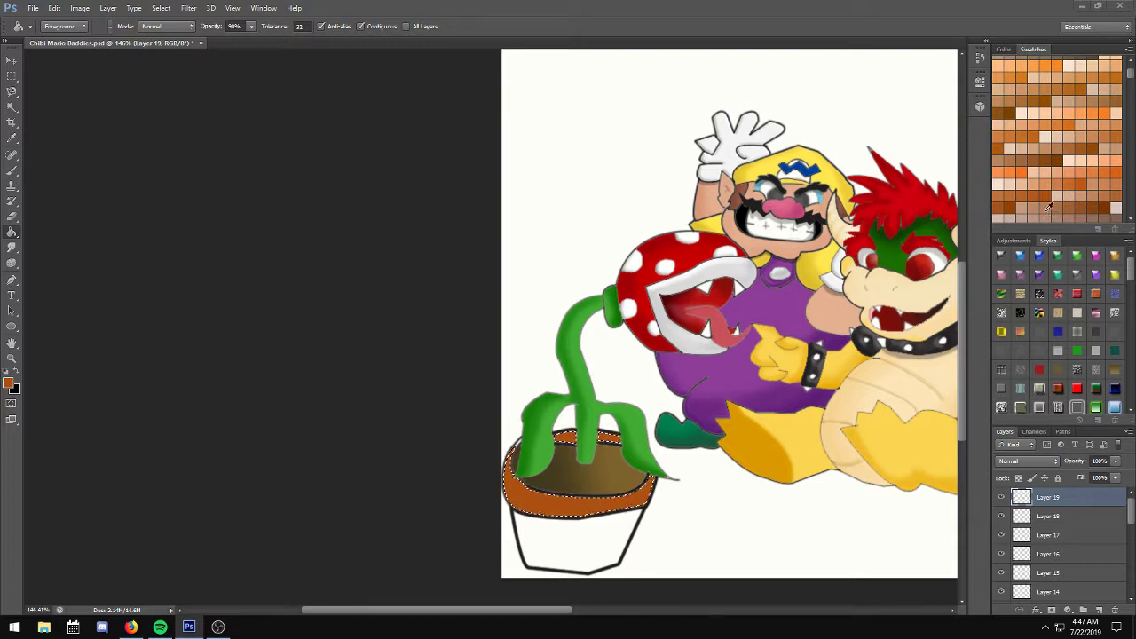
{"action": "left_click", "coordinate": [1116, 462]}
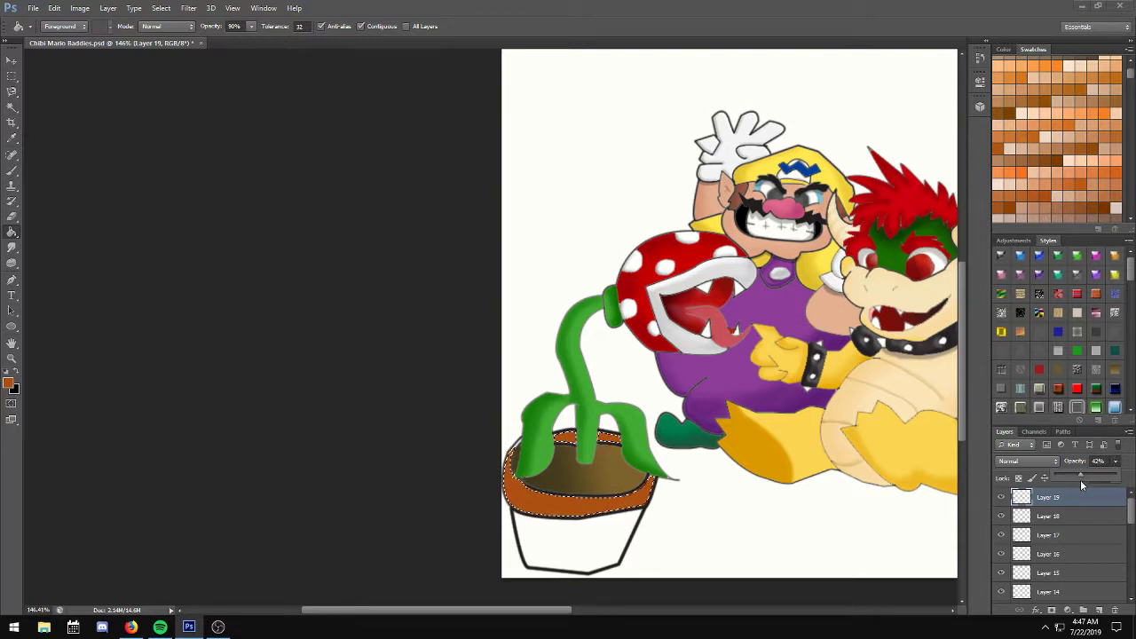
{"action": "left_click", "coordinate": [1100, 615]}
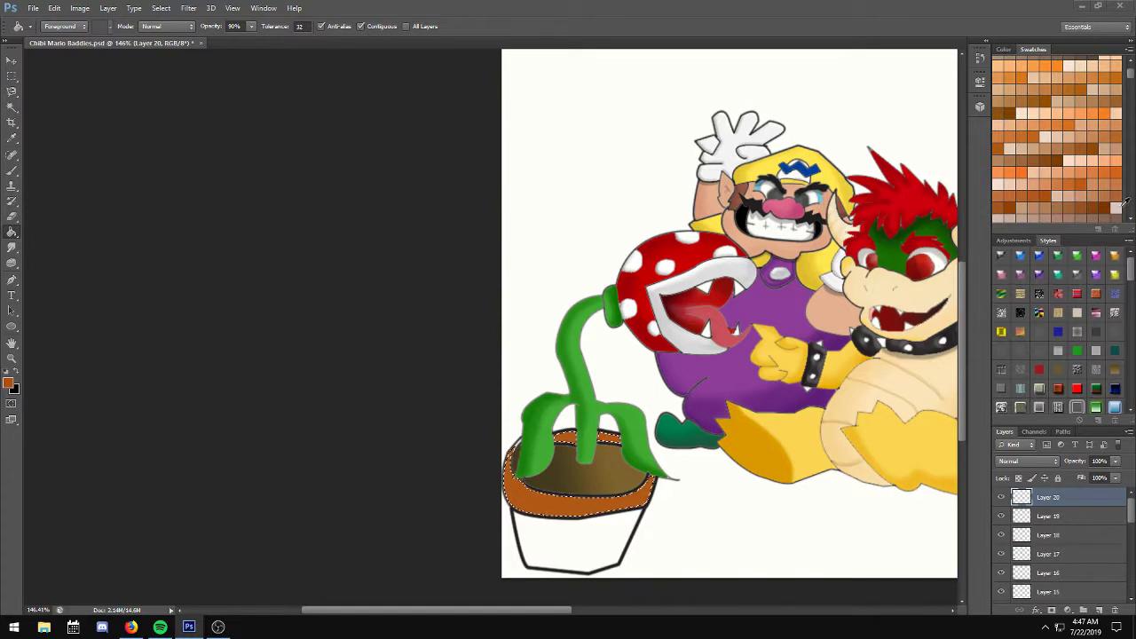
{"action": "left_click", "coordinate": [1120, 202]}
{"action": "left_click", "coordinate": [10, 169]}
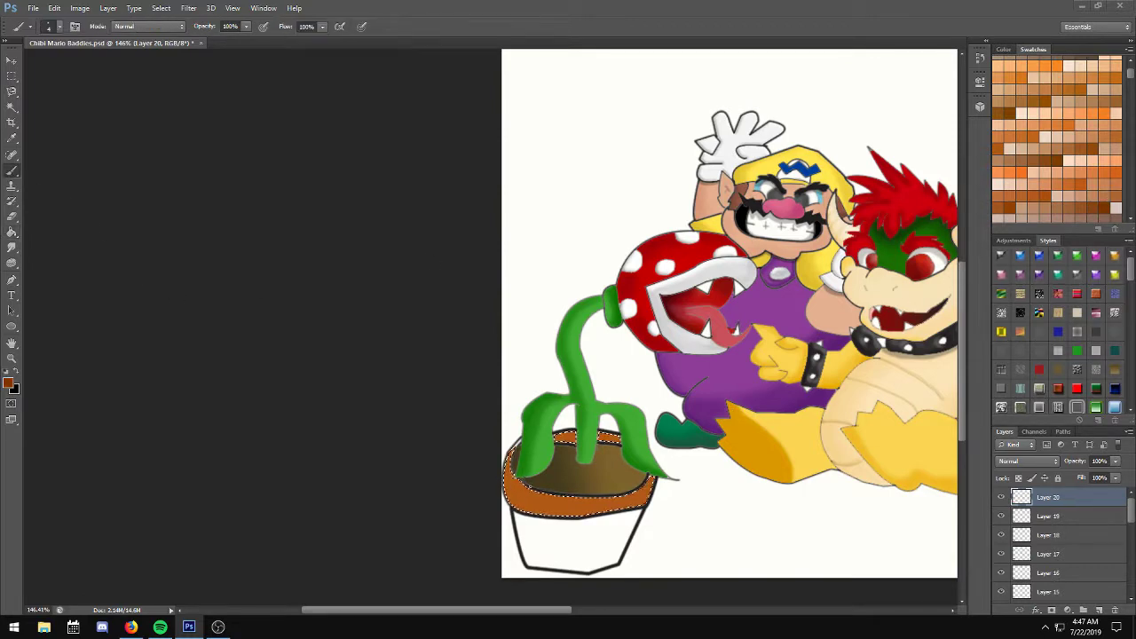
Paint darker brown shading along the lower-left rim with a 17 px brush.
{"action": "scroll", "coordinate": [550, 541], "scroll_direction": "up", "scroll_amount": 5}
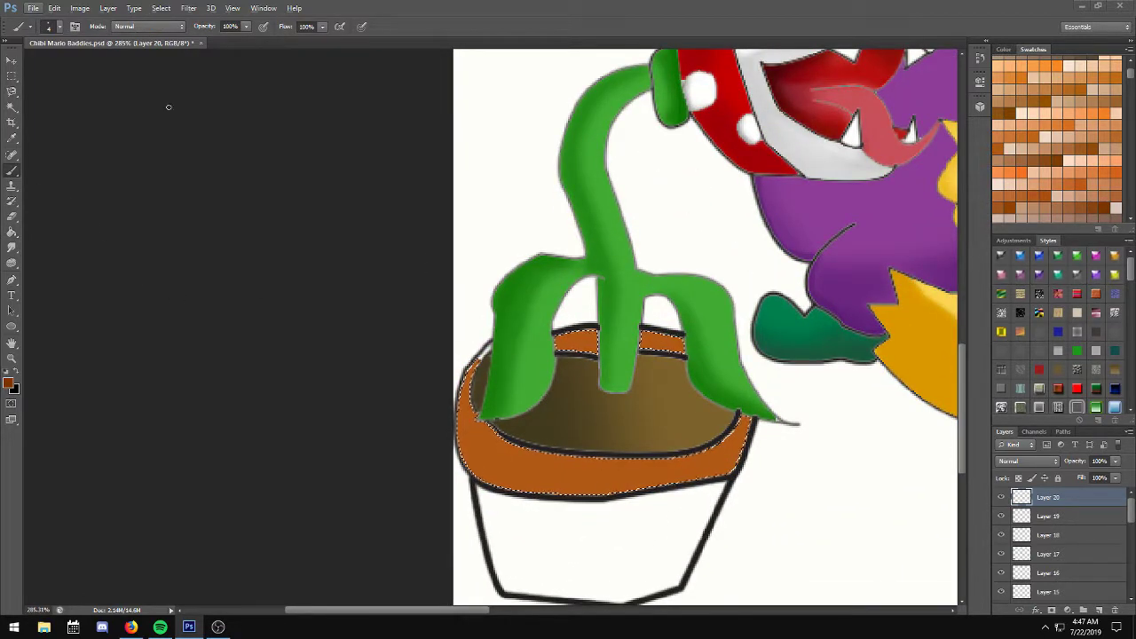
{"action": "left_click", "coordinate": [59, 27]}
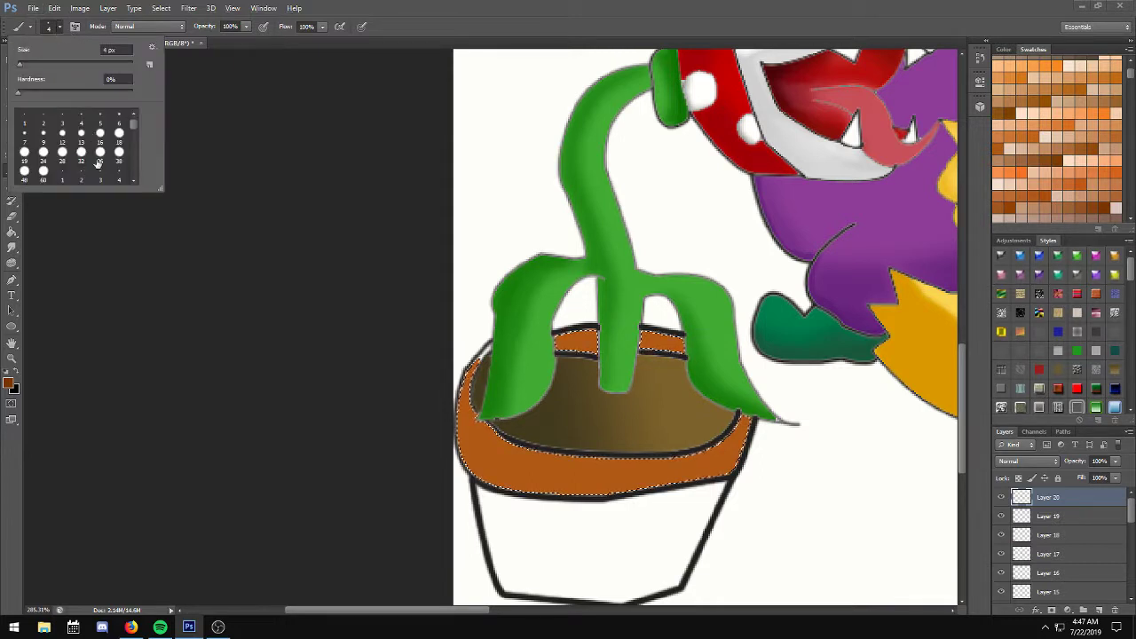
{"action": "left_click", "coordinate": [44, 165]}
{"action": "key", "text": "Return"}
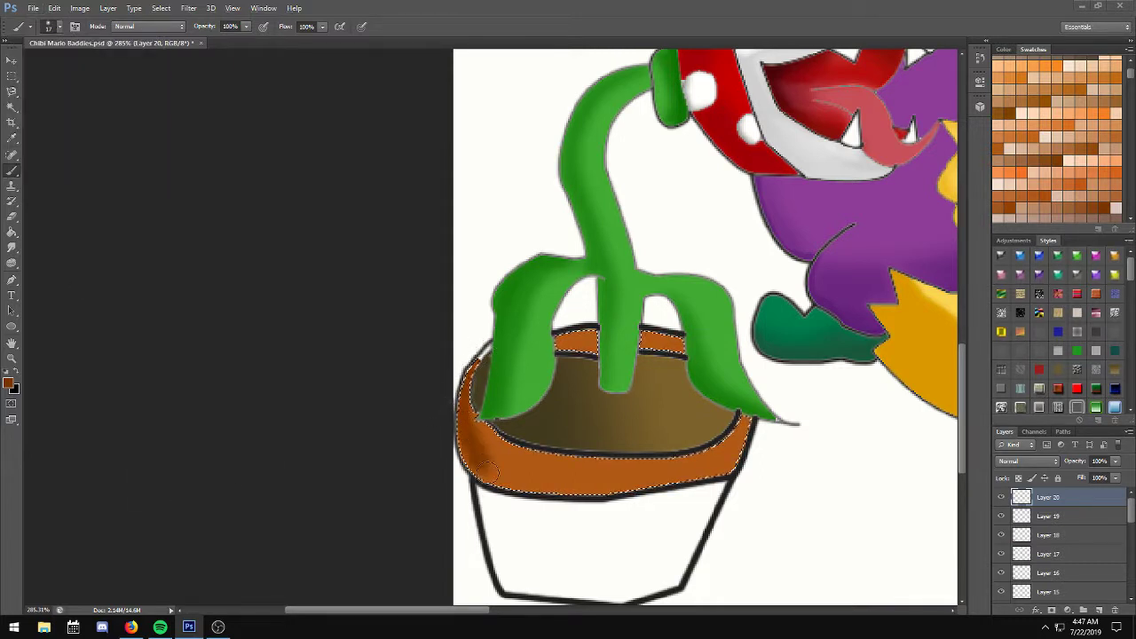
{"action": "left_click_drag", "start_coordinate": [512, 482], "coordinate": [519, 493]}
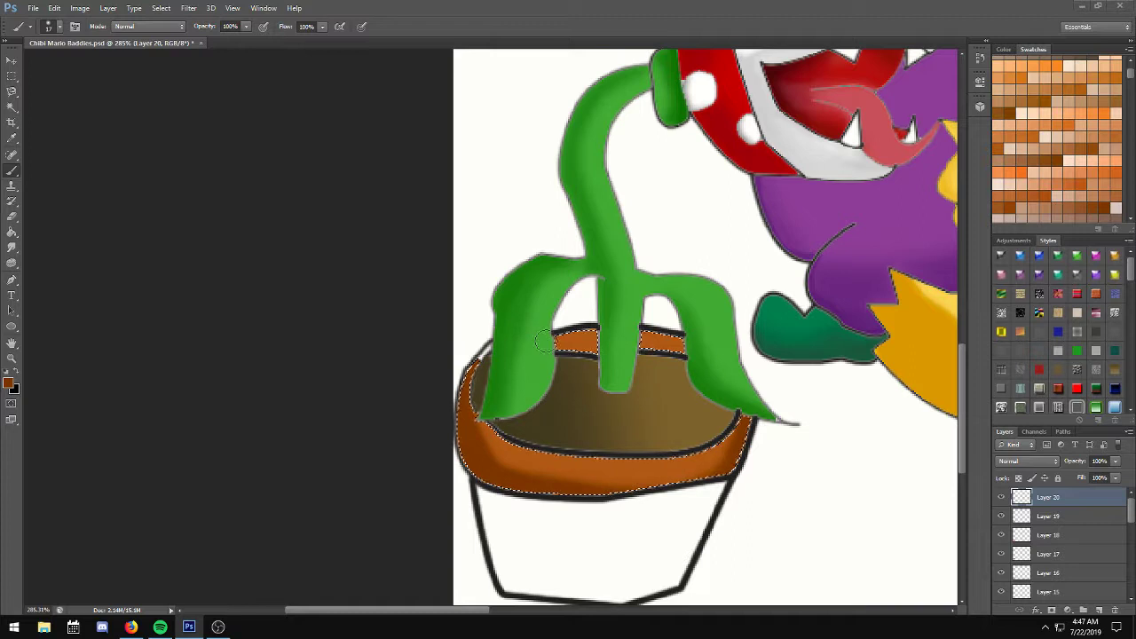
Soften the rim shading with a Gaussian Blur of about 3.4 pixels.
{"action": "left_click", "coordinate": [189, 8]}
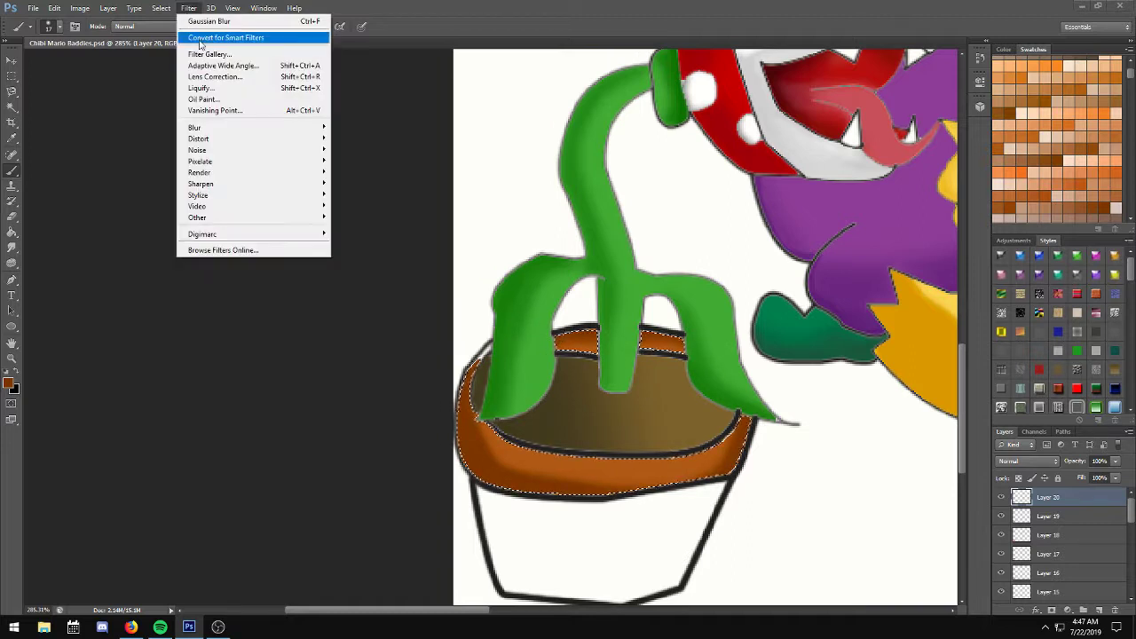
{"action": "mouse_move", "coordinate": [251, 127]}
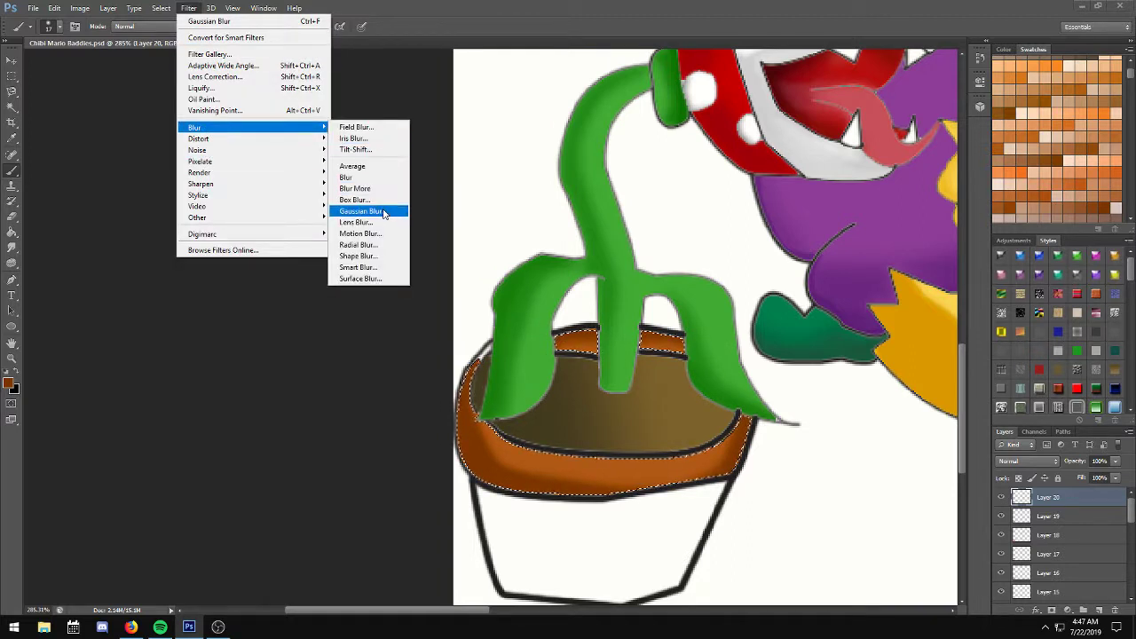
{"action": "left_click", "coordinate": [383, 211]}
{"action": "left_click_drag", "start_coordinate": [715, 204], "coordinate": [722, 204]}
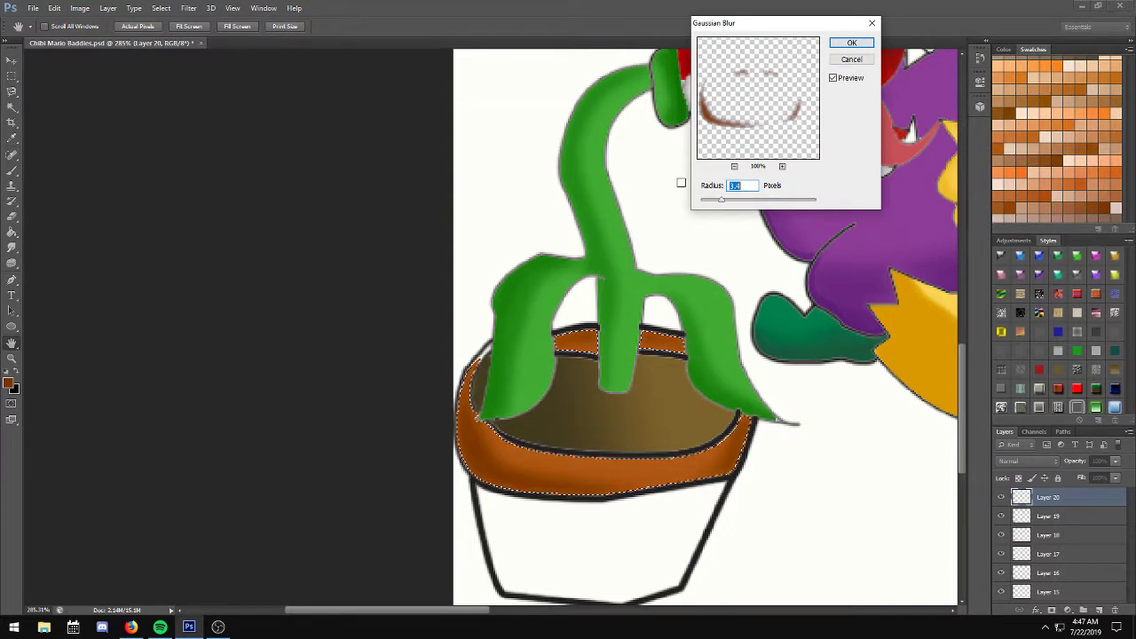
{"action": "left_click", "coordinate": [850, 44]}
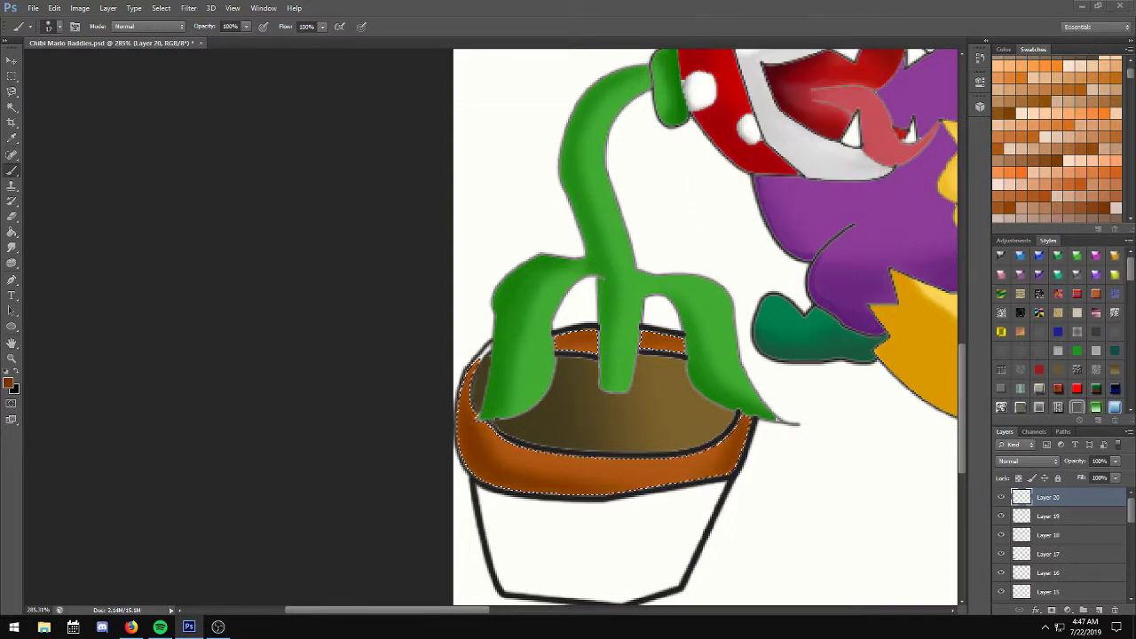
Drag a dark-brown gradient across the rim on new Layer 21, set 65% opacity, and deselect.
{"action": "left_click", "coordinate": [1101, 612]}
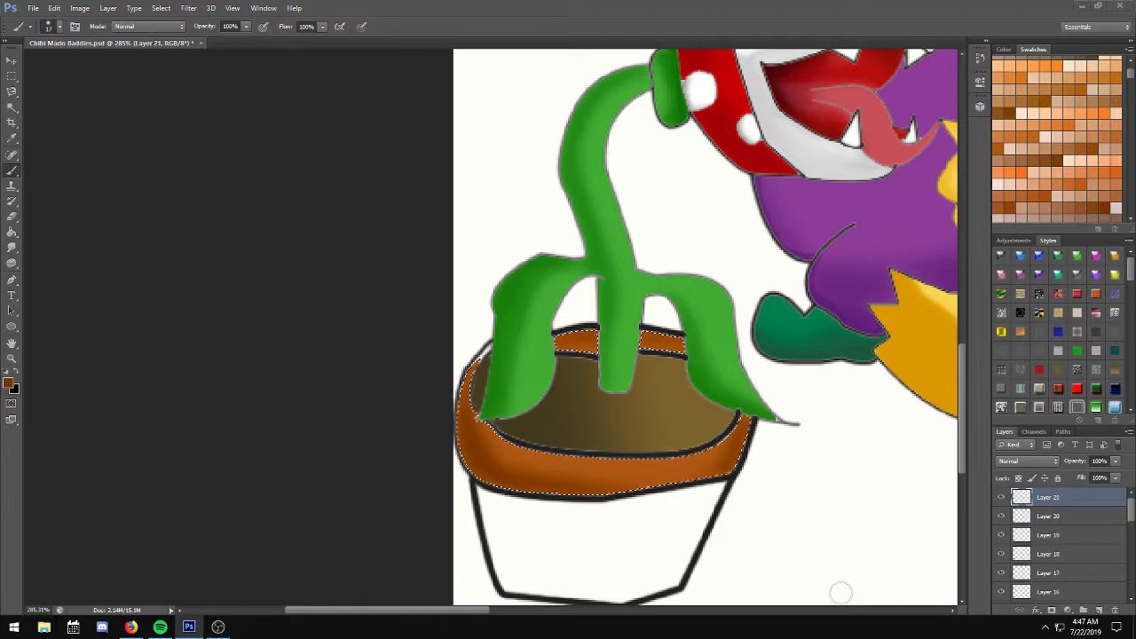
{"action": "left_click", "coordinate": [12, 232]}
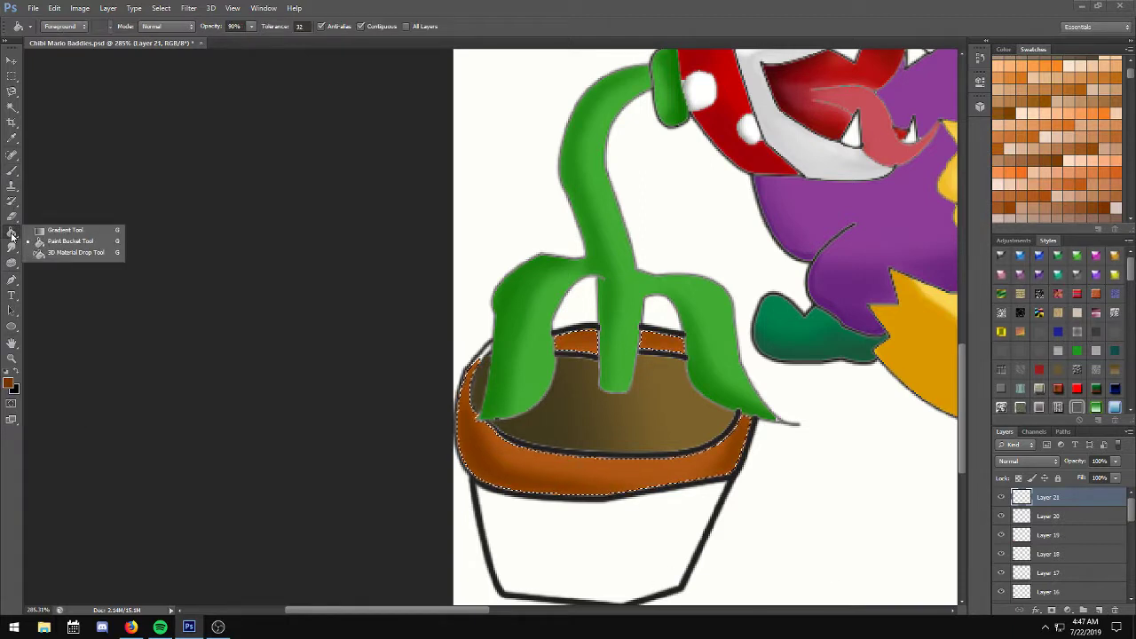
{"action": "left_click", "coordinate": [56, 236]}
{"action": "left_click_drag", "start_coordinate": [712, 402], "coordinate": [266, 400]}
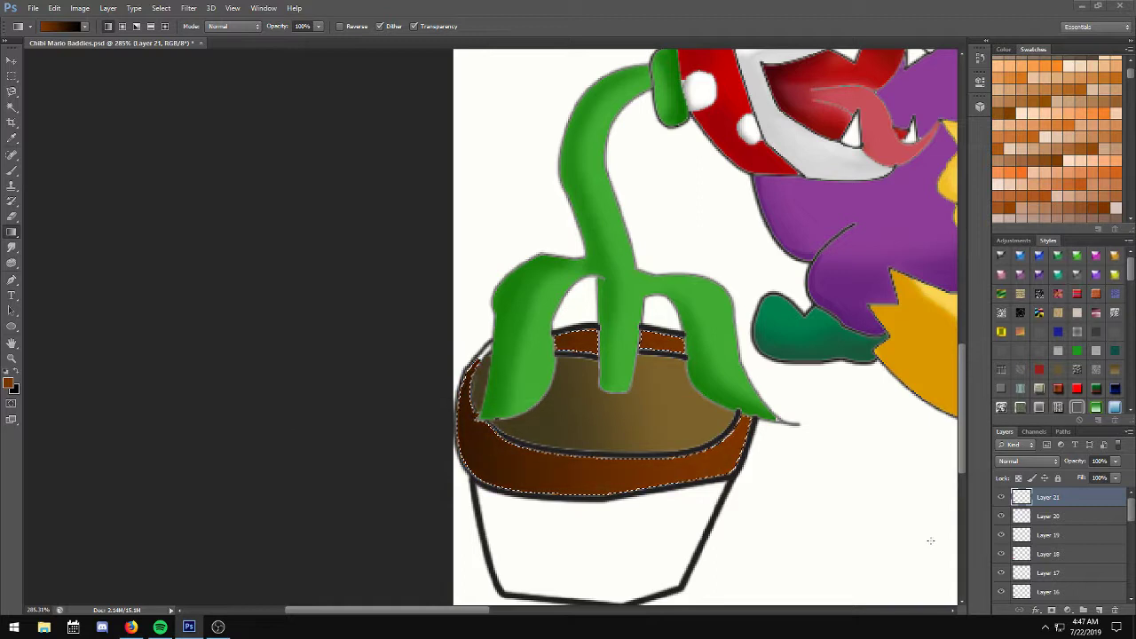
{"action": "left_click", "coordinate": [1117, 462]}
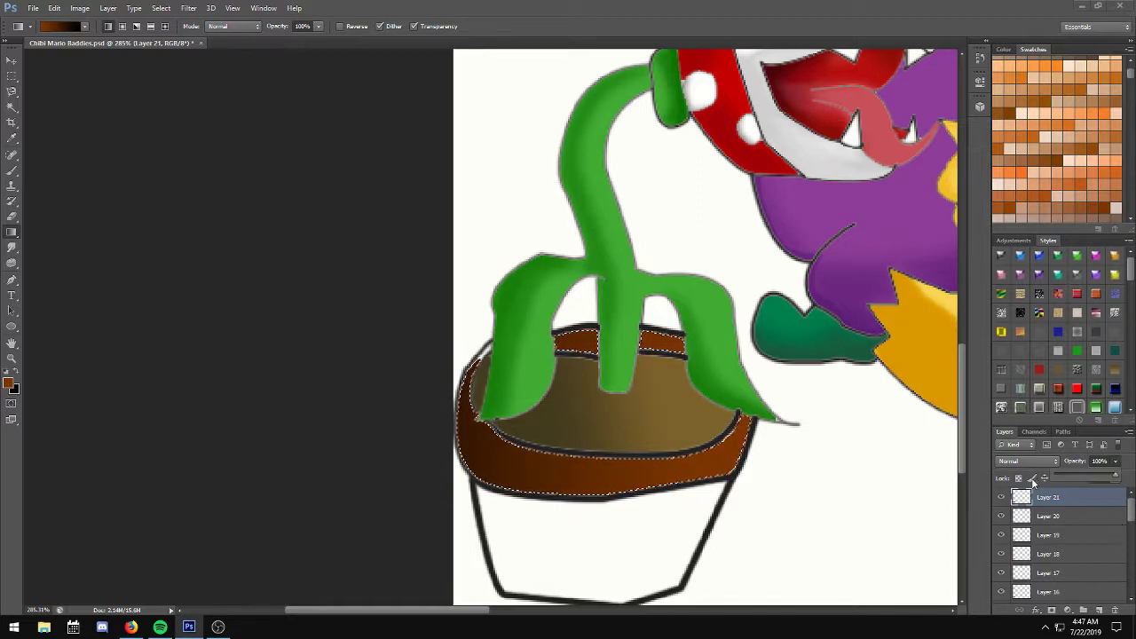
{"action": "left_click_drag", "start_coordinate": [1096, 477], "coordinate": [1095, 477]}
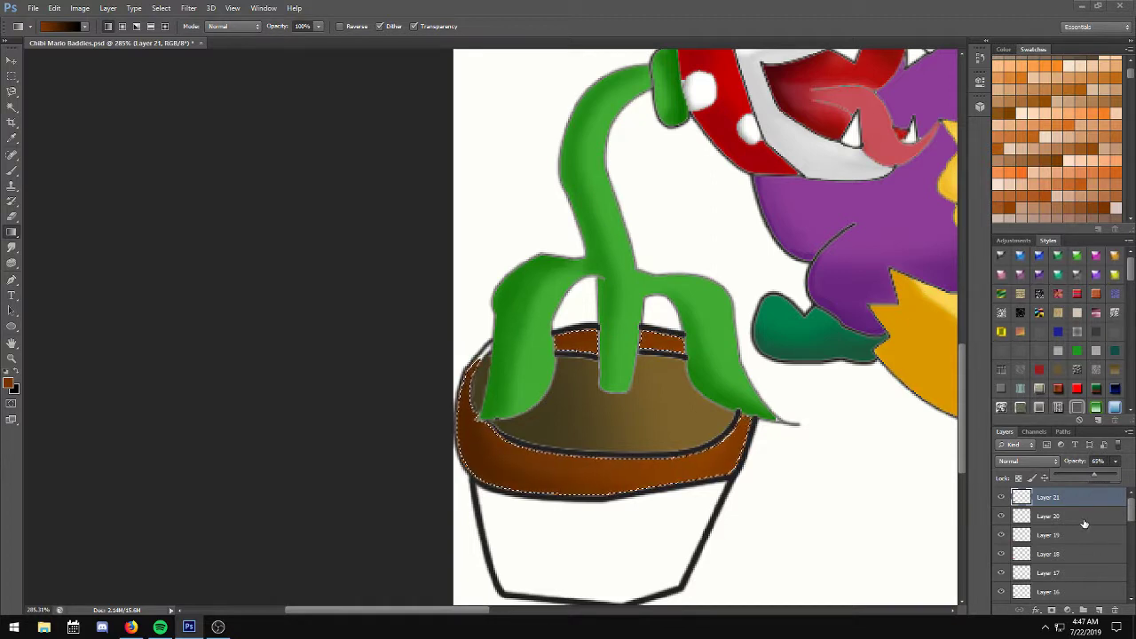
{"action": "key", "text": "ctrl+d"}
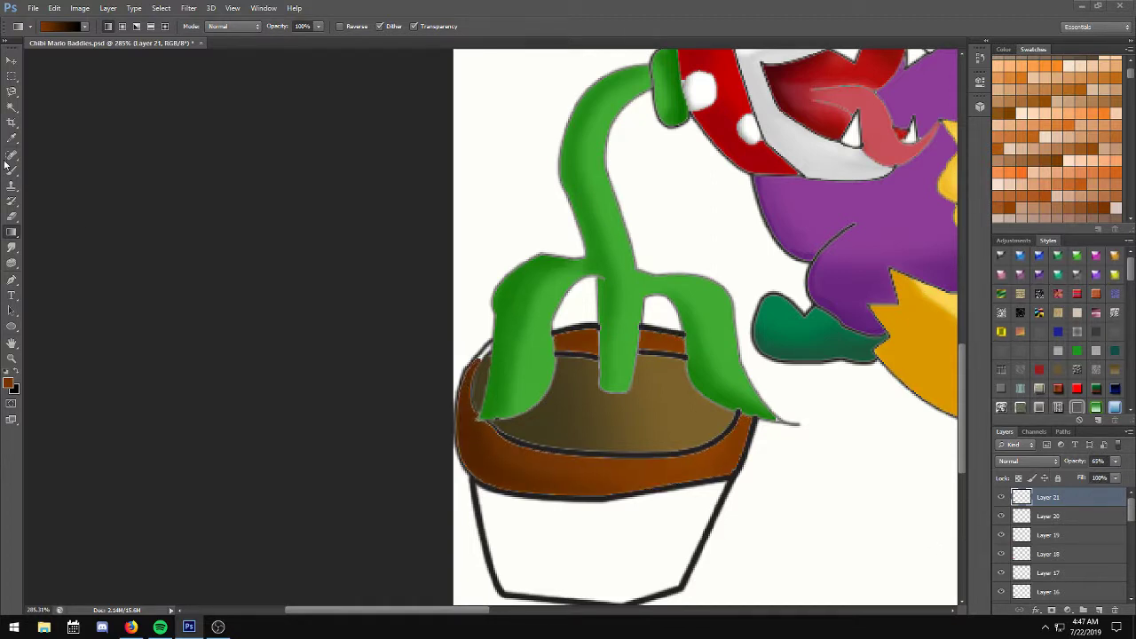
Sample the pot's brown, set a 2 px brush, and add Layer 22.
{"action": "left_click", "coordinate": [11, 136]}
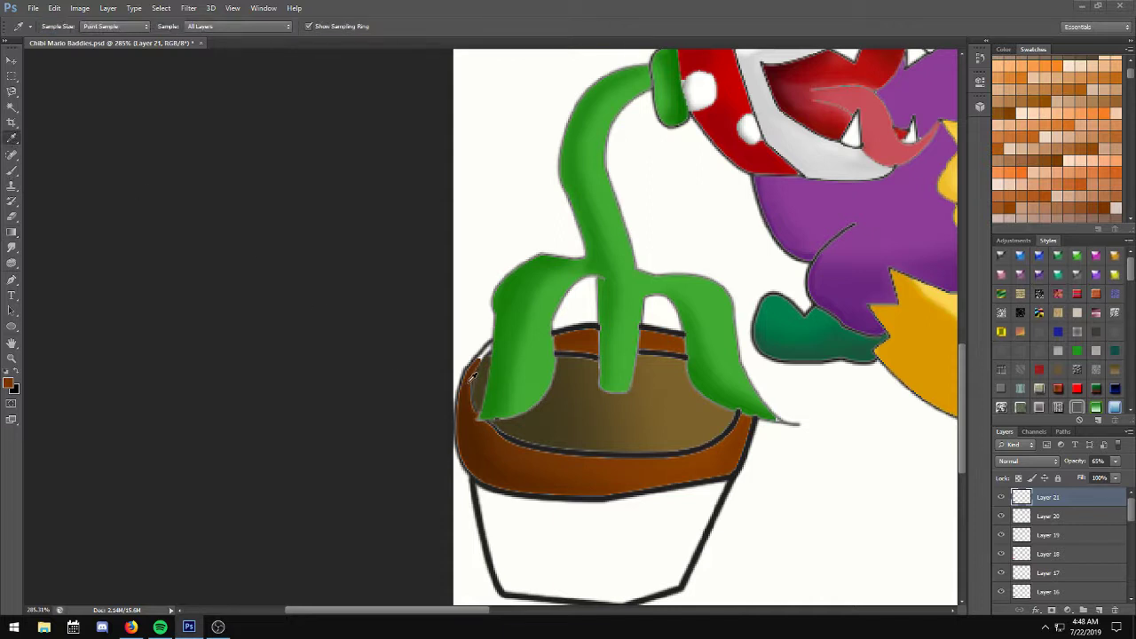
{"action": "left_click", "coordinate": [472, 371]}
{"action": "left_click", "coordinate": [10, 172]}
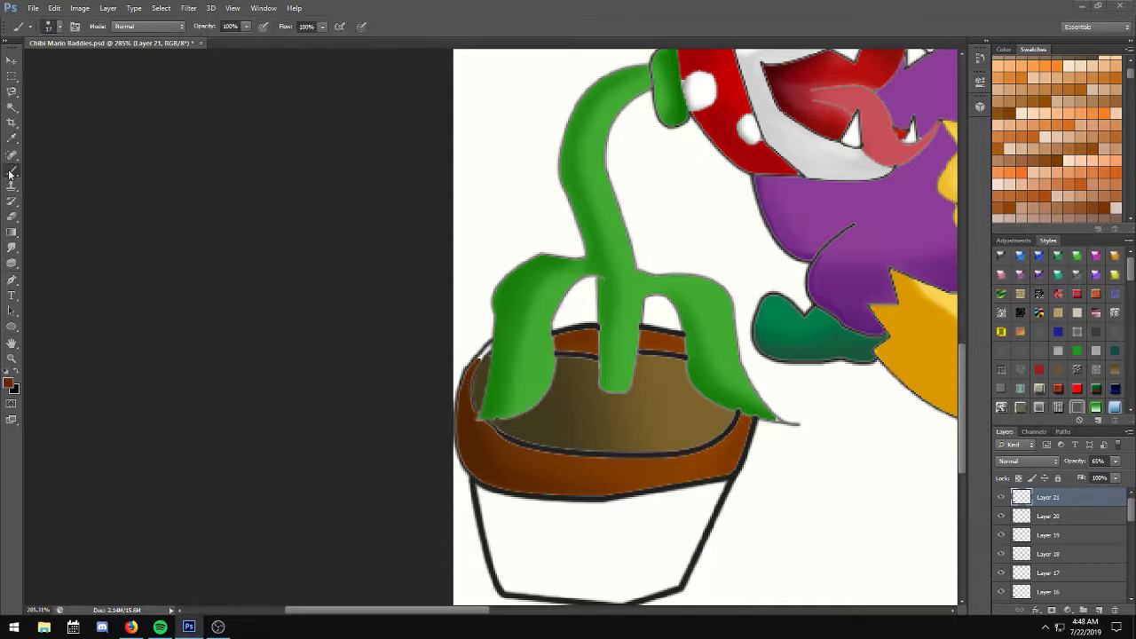
{"action": "left_click", "coordinate": [50, 28]}
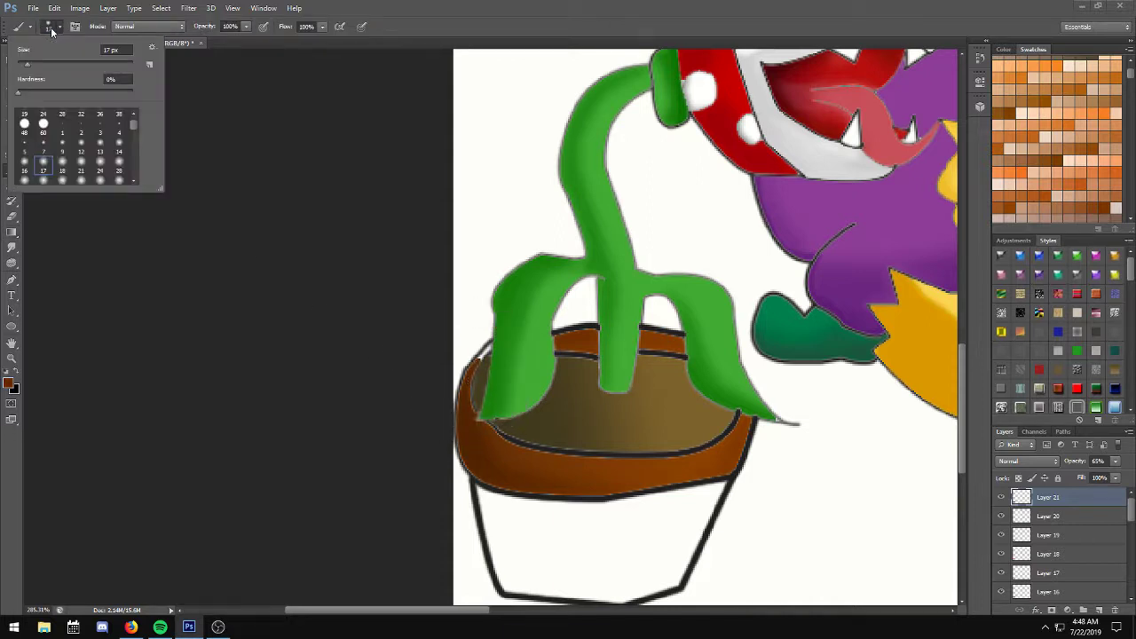
{"action": "left_click", "coordinate": [80, 129]}
{"action": "left_click", "coordinate": [1098, 611]}
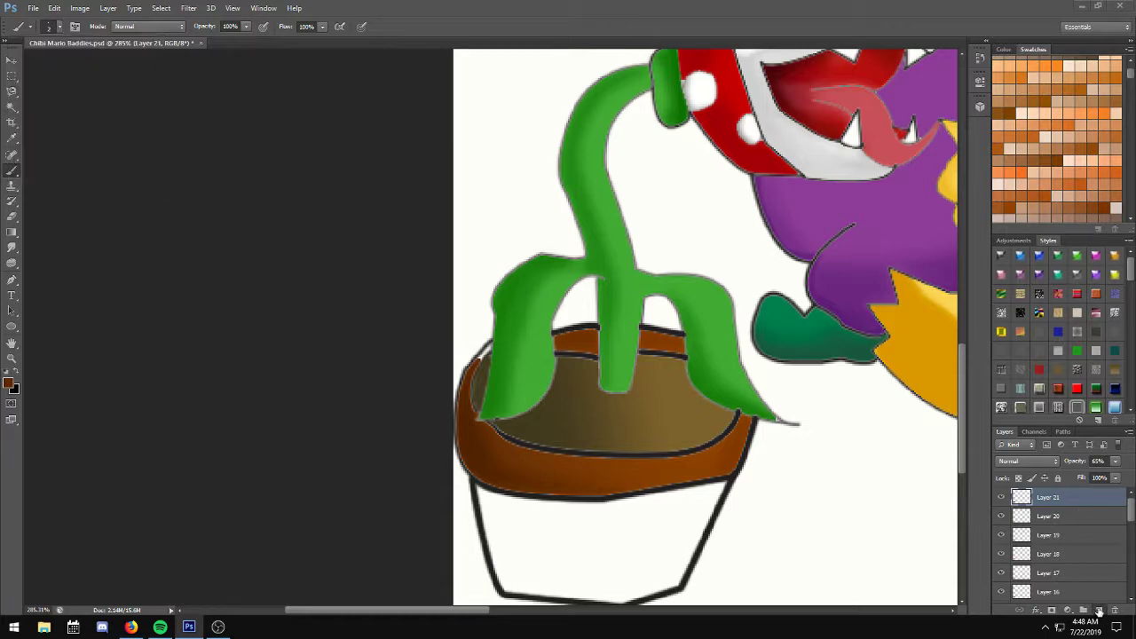
Zoom in and paint brown into the gap on the upper-left rim, then zoom back out.
{"action": "scroll", "coordinate": [473, 376], "scroll_direction": "up", "scroll_amount": 1}
{"action": "scroll", "coordinate": [473, 377], "scroll_direction": "up", "scroll_amount": 1}
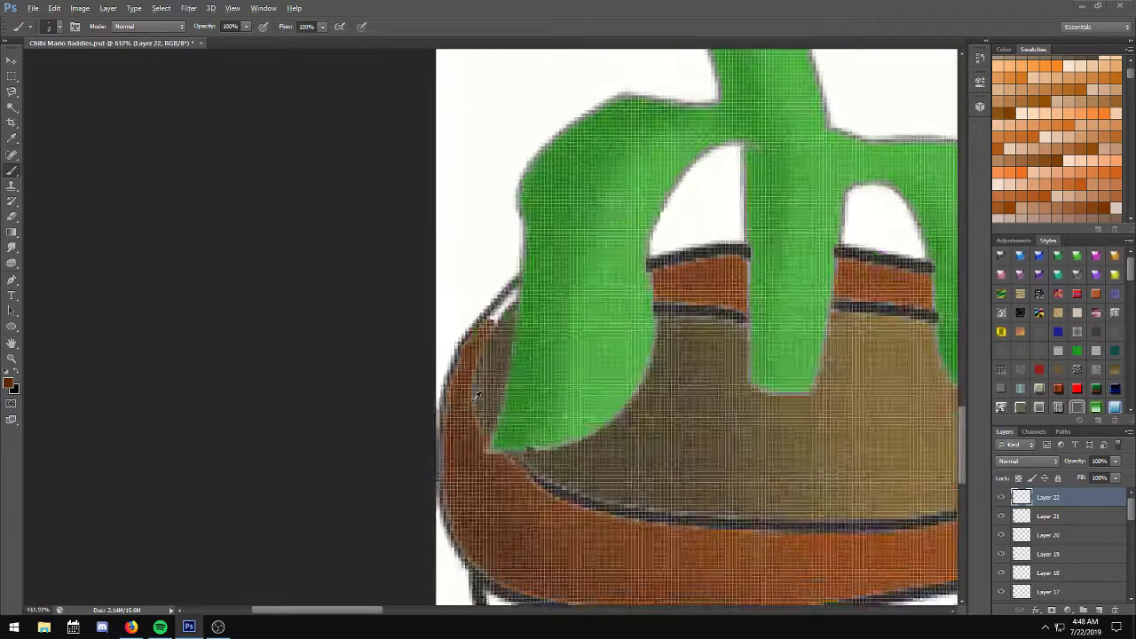
{"action": "scroll", "coordinate": [473, 376], "scroll_direction": "up", "scroll_amount": 1}
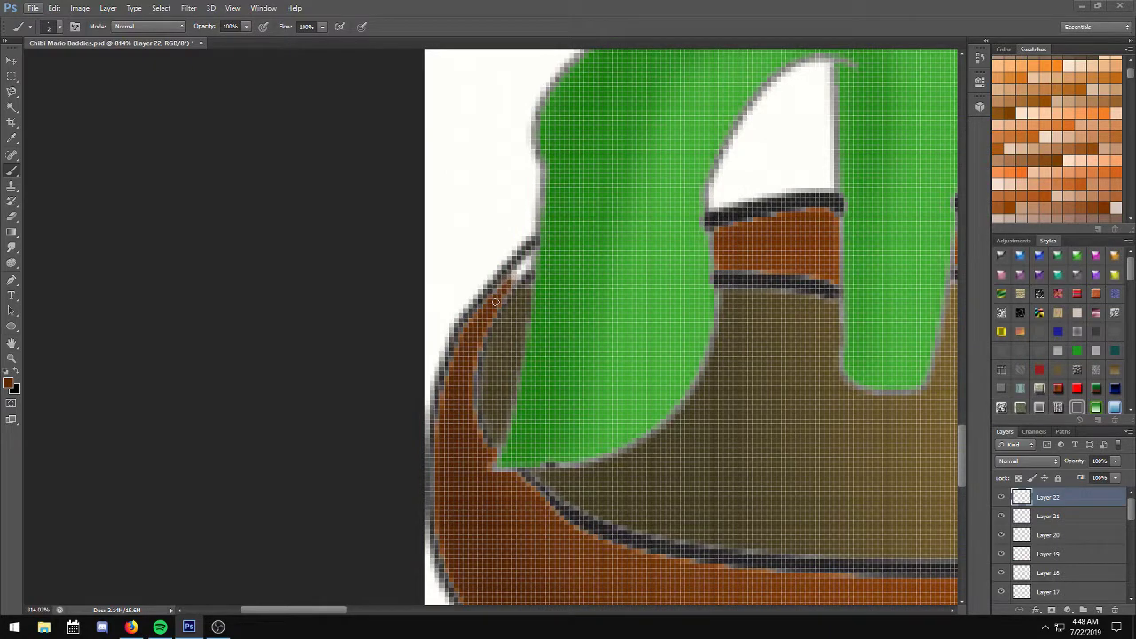
{"action": "mouse_move", "coordinate": [499, 295]}
{"action": "left_mouse_down"}
{"action": "mouse_move", "coordinate": [531, 259]}
{"action": "mouse_move", "coordinate": [500, 287]}
{"action": "left_mouse_up"}
{"action": "scroll", "coordinate": [500, 287], "scroll_direction": "down", "scroll_amount": 1}
{"action": "scroll", "coordinate": [501, 287], "scroll_direction": "down", "scroll_amount": 1}
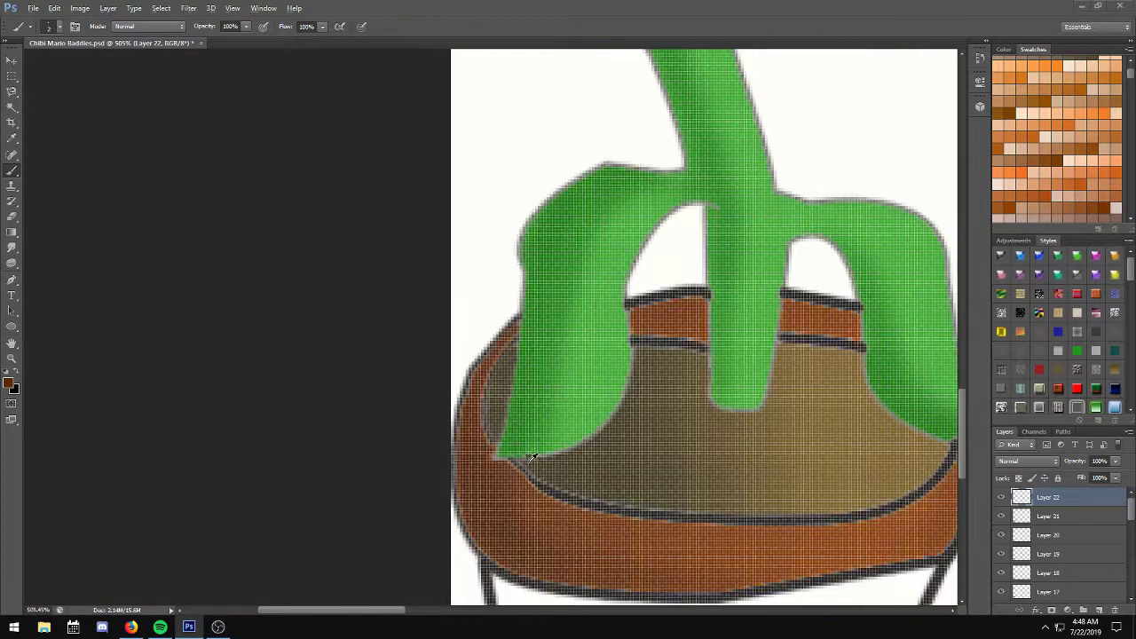
{"action": "scroll", "coordinate": [533, 399], "scroll_direction": "down", "scroll_amount": 2}
{"action": "scroll", "coordinate": [559, 510], "scroll_direction": "down", "scroll_amount": 1}
{"action": "scroll", "coordinate": [559, 510], "scroll_direction": "down", "scroll_amount": 2}
{"action": "scroll", "coordinate": [553, 538], "scroll_direction": "down", "scroll_amount": 1}
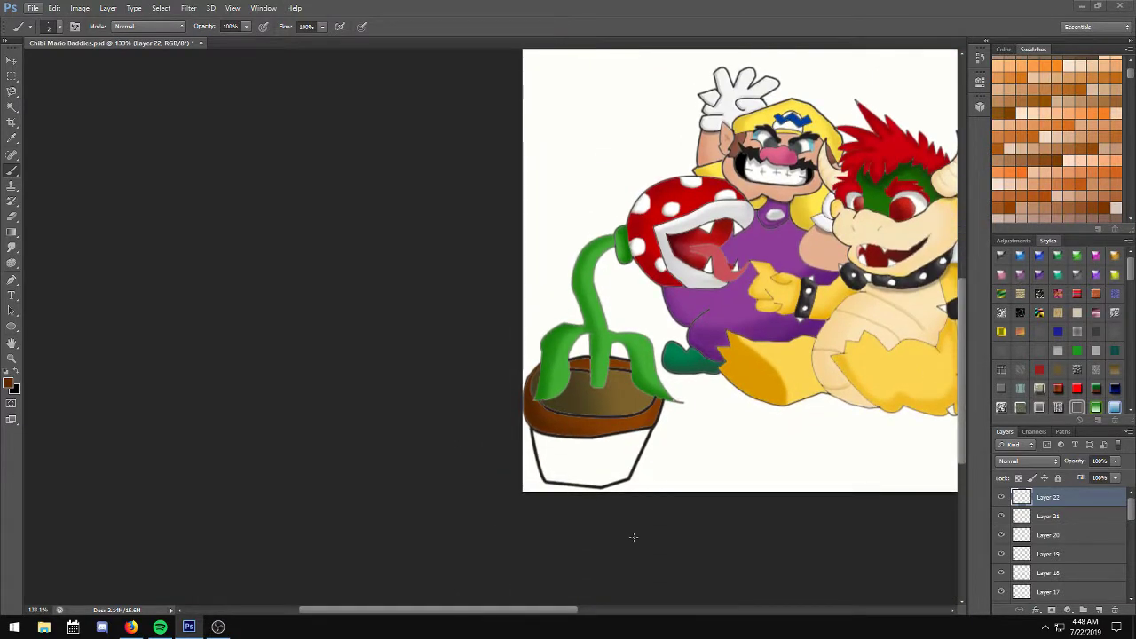
Magic Wand-select the lower pot on Background and fill it light brown on a new layer.
{"action": "left_click_drag", "start_coordinate": [1132, 513], "coordinate": [1131, 586]}
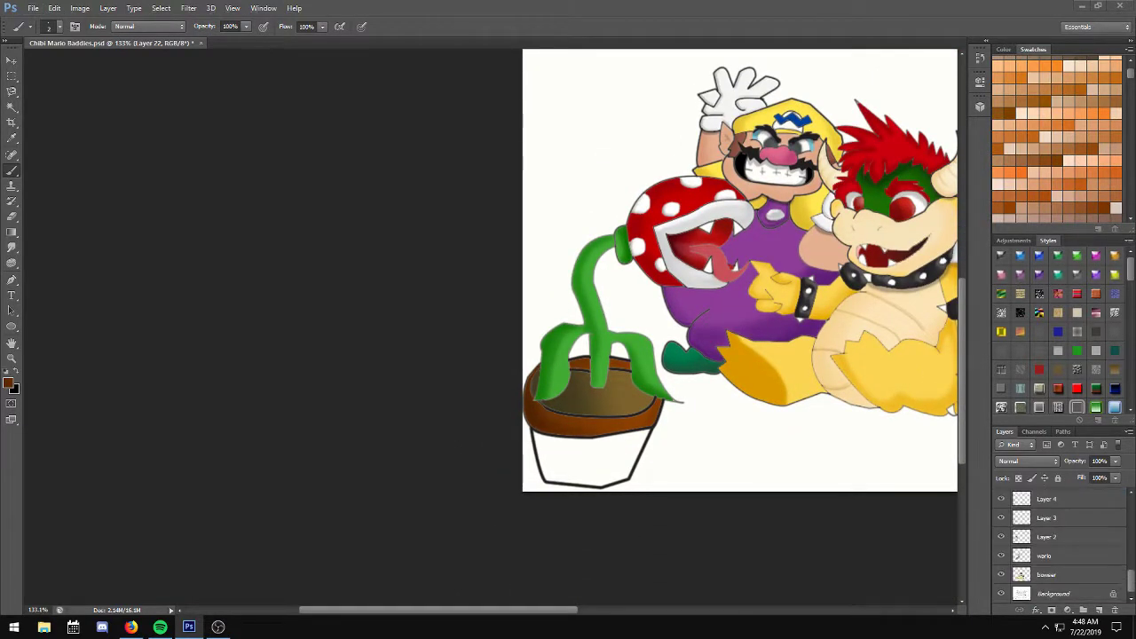
{"action": "left_click", "coordinate": [1087, 594]}
{"action": "key", "text": "w"}
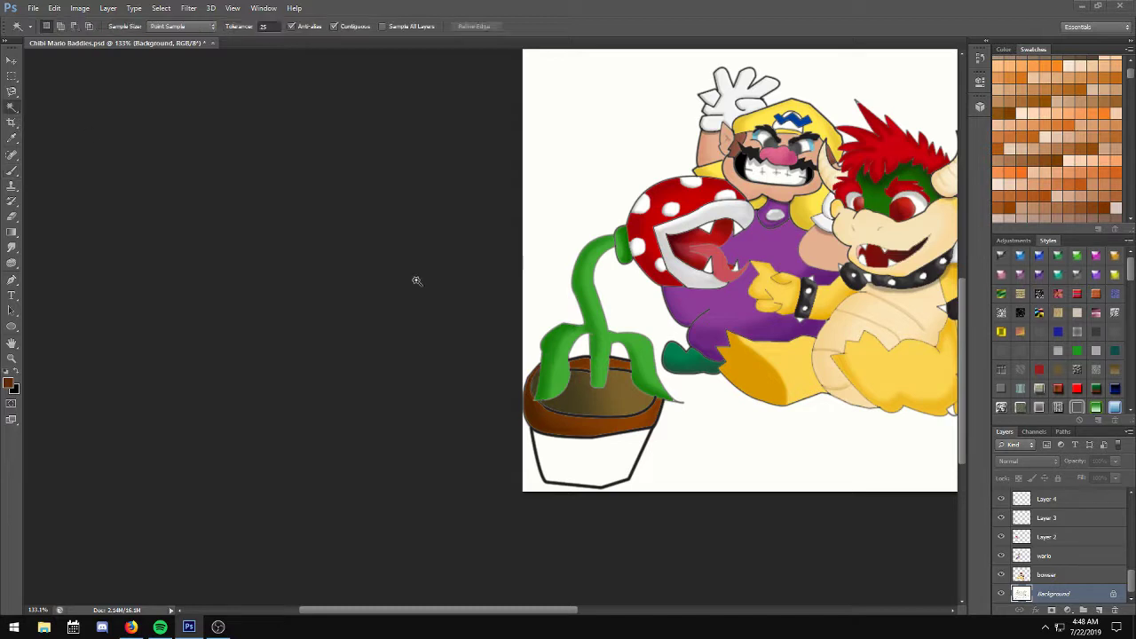
{"action": "left_click", "coordinate": [584, 447]}
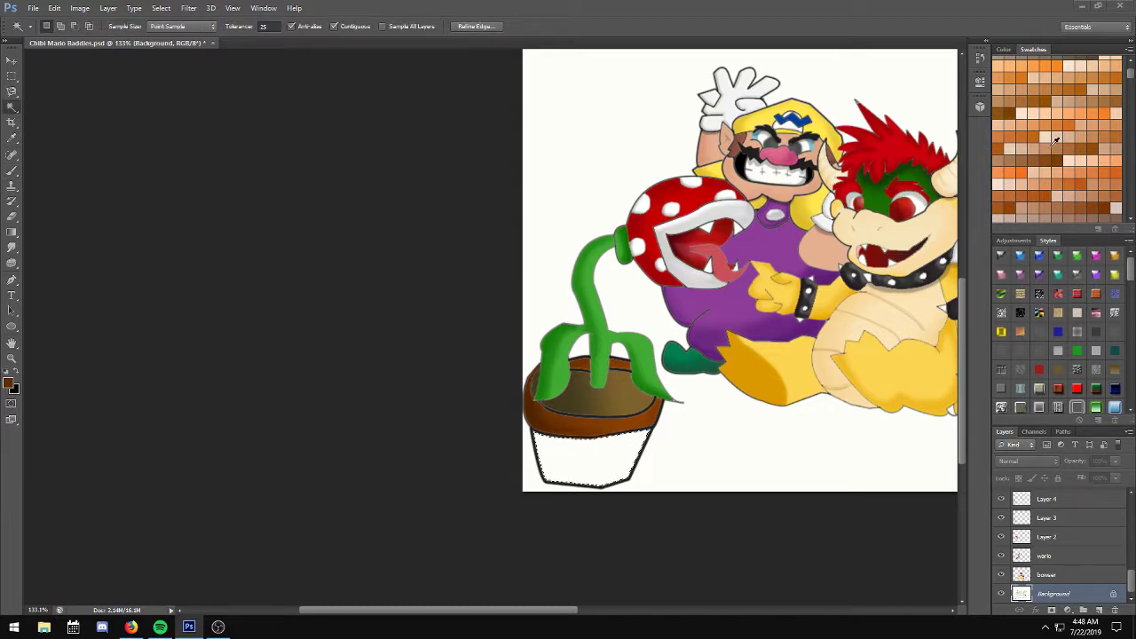
{"action": "left_click", "coordinate": [1034, 159]}
{"action": "left_click_drag", "start_coordinate": [1131, 586], "coordinate": [1119, 502]}
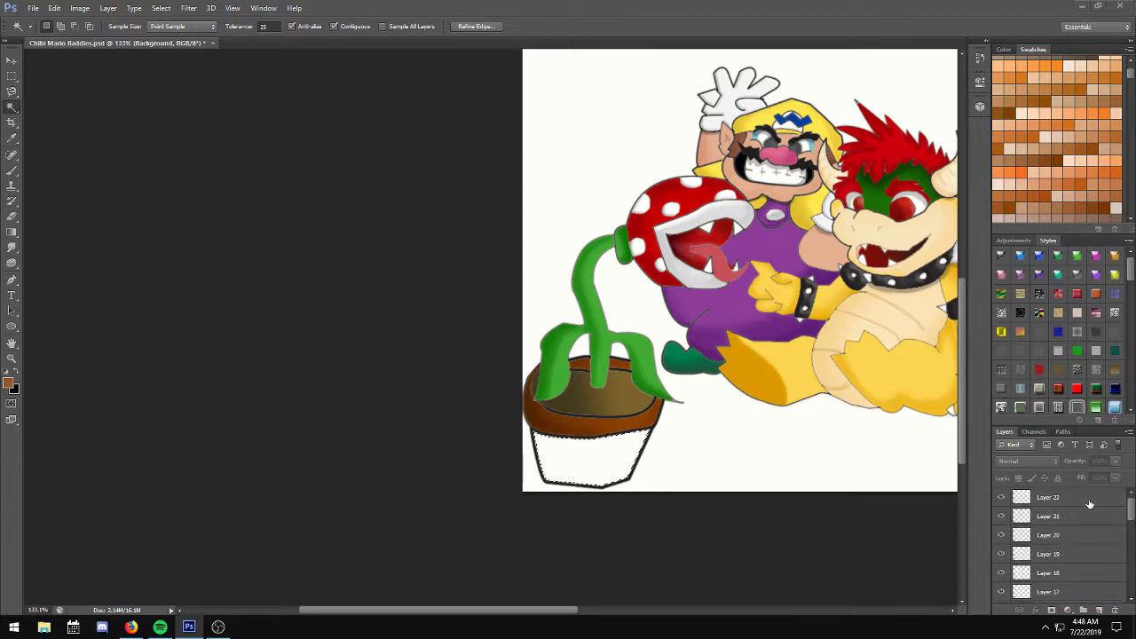
{"action": "left_click", "coordinate": [1099, 611]}
{"action": "left_click", "coordinate": [11, 234]}
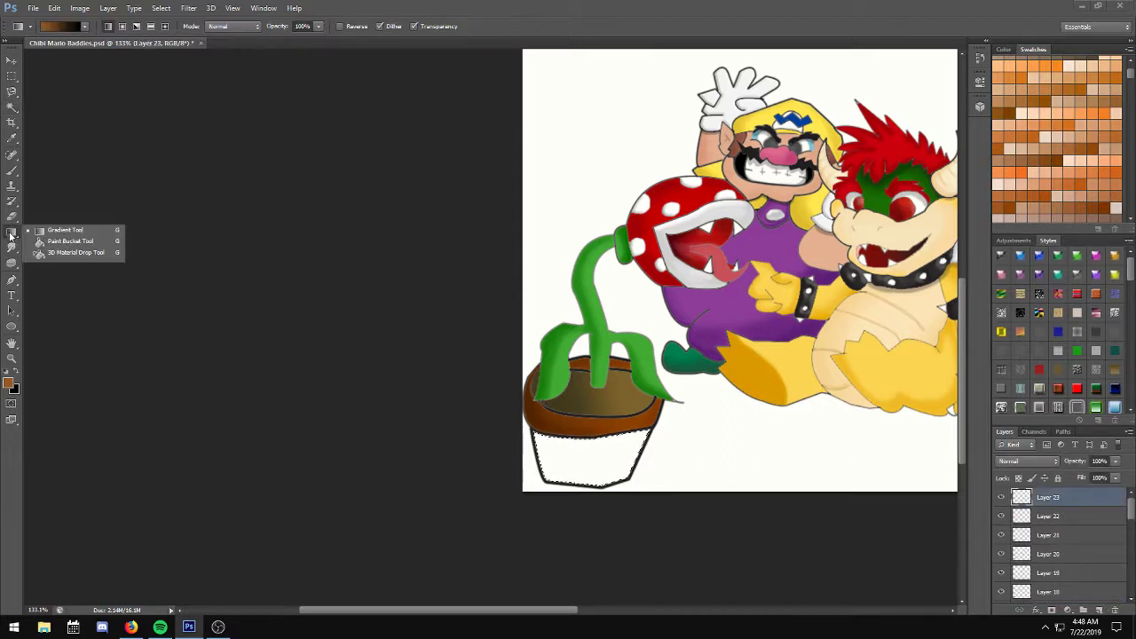
{"action": "left_click", "coordinate": [61, 247]}
{"action": "left_click", "coordinate": [589, 460]}
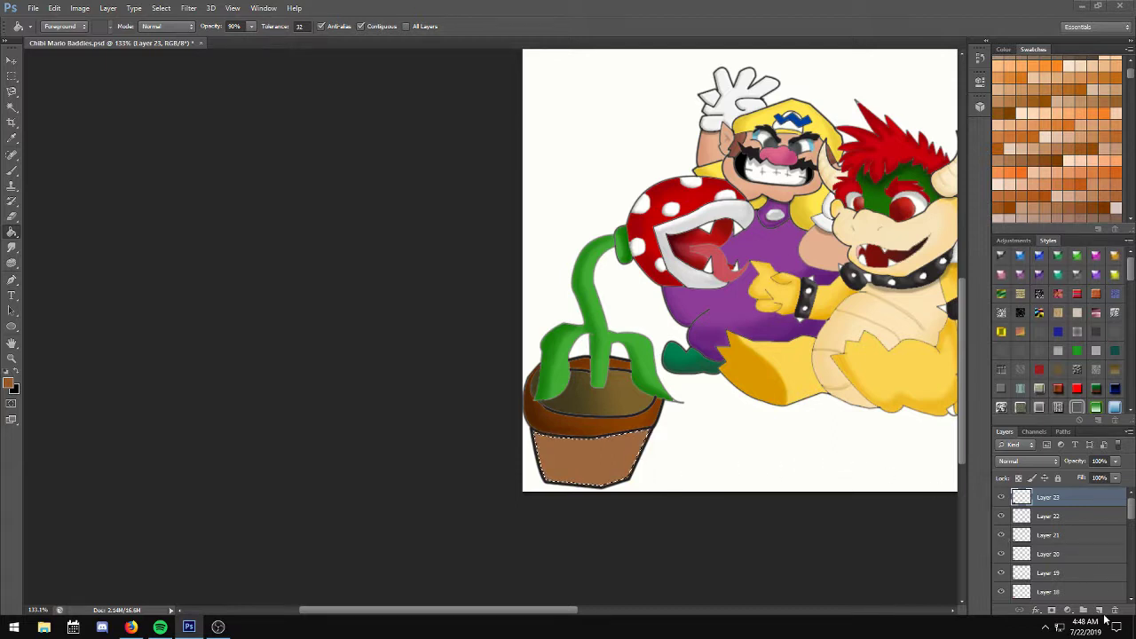
Paint darker brown shading along the pot's lower left with a 24 px soft brush.
{"action": "left_click", "coordinate": [1062, 158]}
{"action": "left_click", "coordinate": [12, 172]}
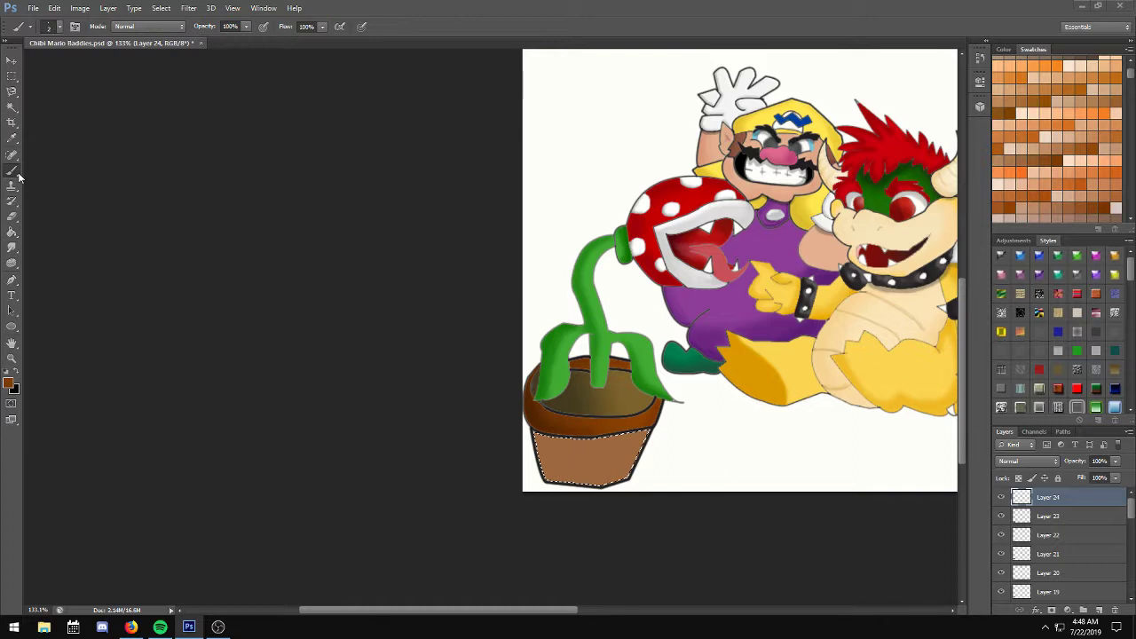
{"action": "left_click", "coordinate": [55, 28]}
{"action": "double_click", "coordinate": [82, 128]}
{"action": "mouse_move", "coordinate": [546, 459]}
{"action": "left_mouse_down"}
{"action": "mouse_move", "coordinate": [607, 504]}
{"action": "mouse_move", "coordinate": [548, 483]}
{"action": "left_mouse_up"}
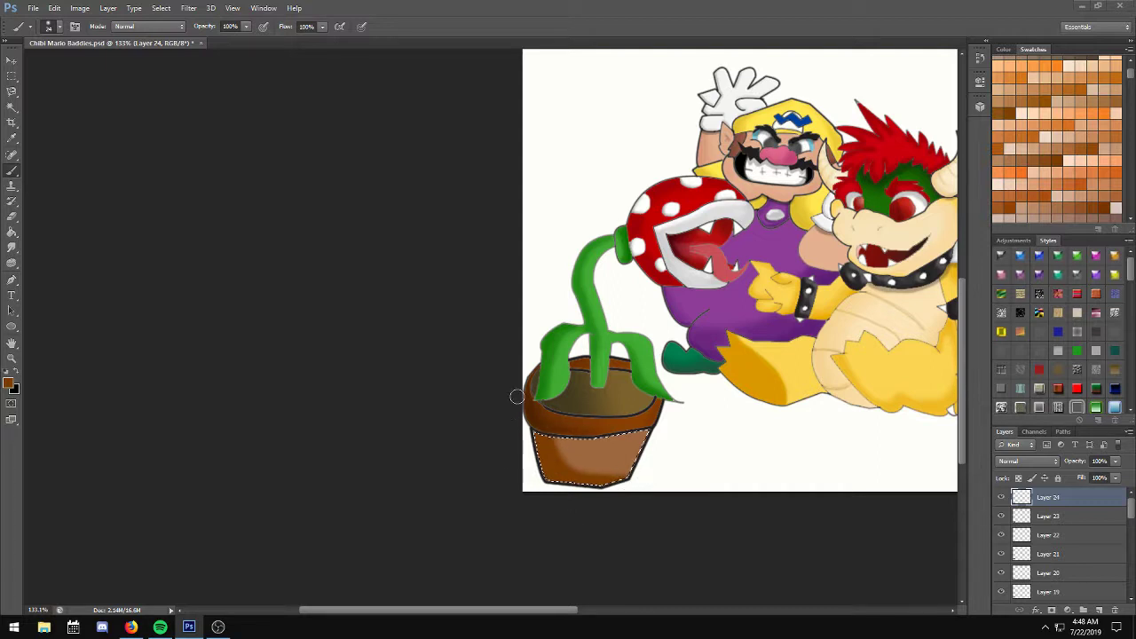
Blur the pot shading with a 7.6 px Gaussian Blur, set 55% opacity, and deselect.
{"action": "left_click", "coordinate": [161, 8]}
{"action": "mouse_move", "coordinate": [195, 128]}
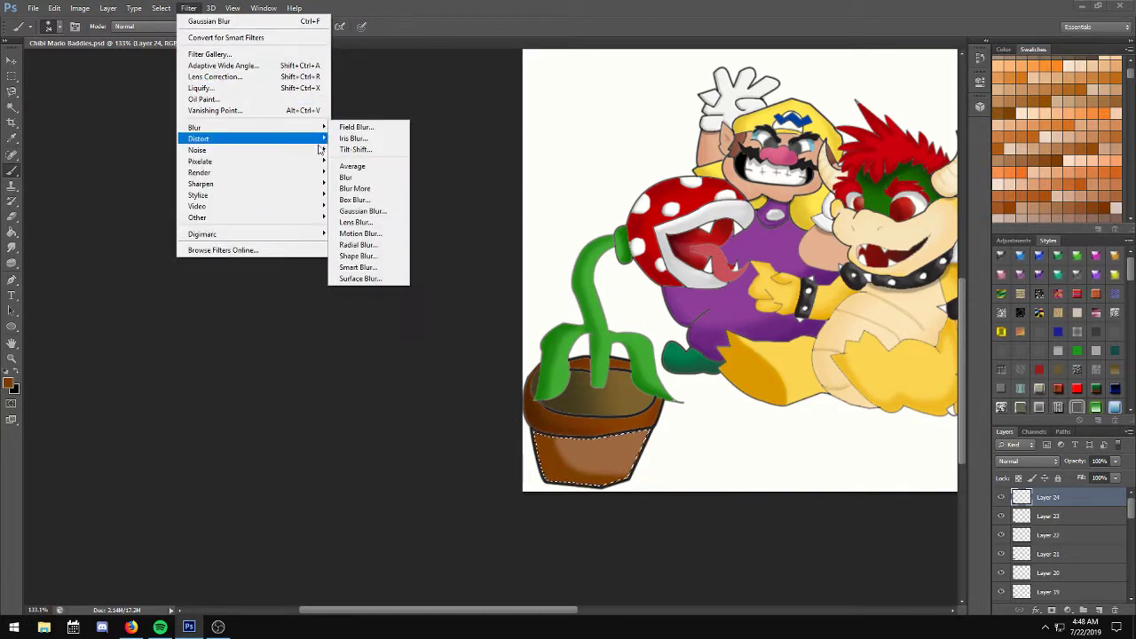
{"action": "left_click", "coordinate": [352, 215]}
{"action": "left_click_drag", "start_coordinate": [718, 204], "coordinate": [747, 205]}
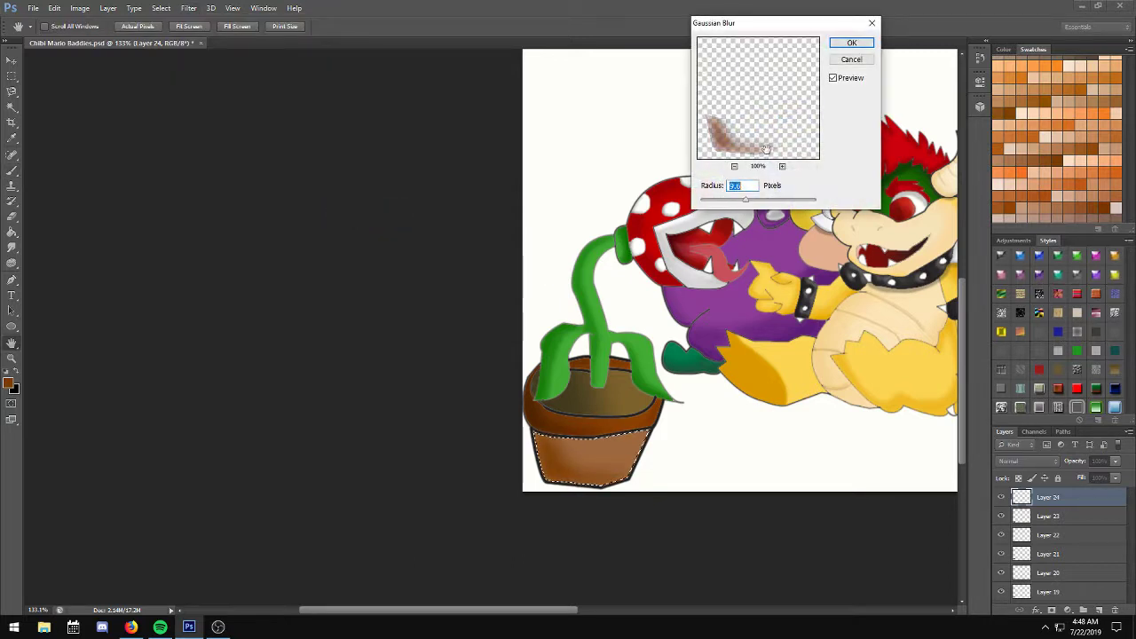
{"action": "left_click", "coordinate": [851, 43]}
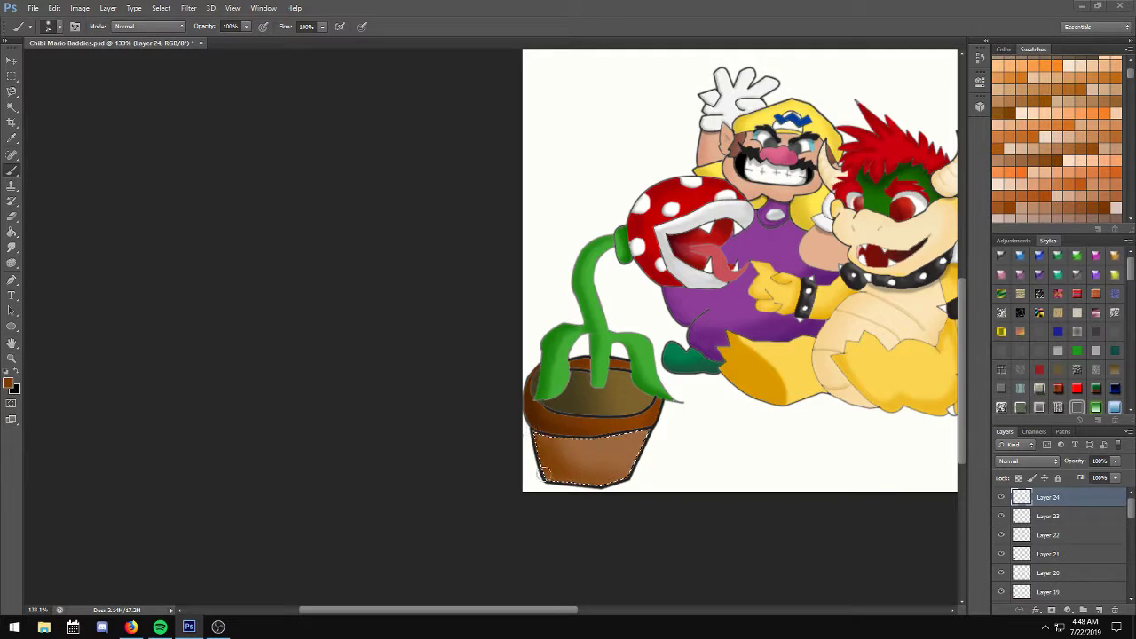
{"action": "left_click", "coordinate": [1111, 461]}
{"action": "left_click", "coordinate": [1088, 473]}
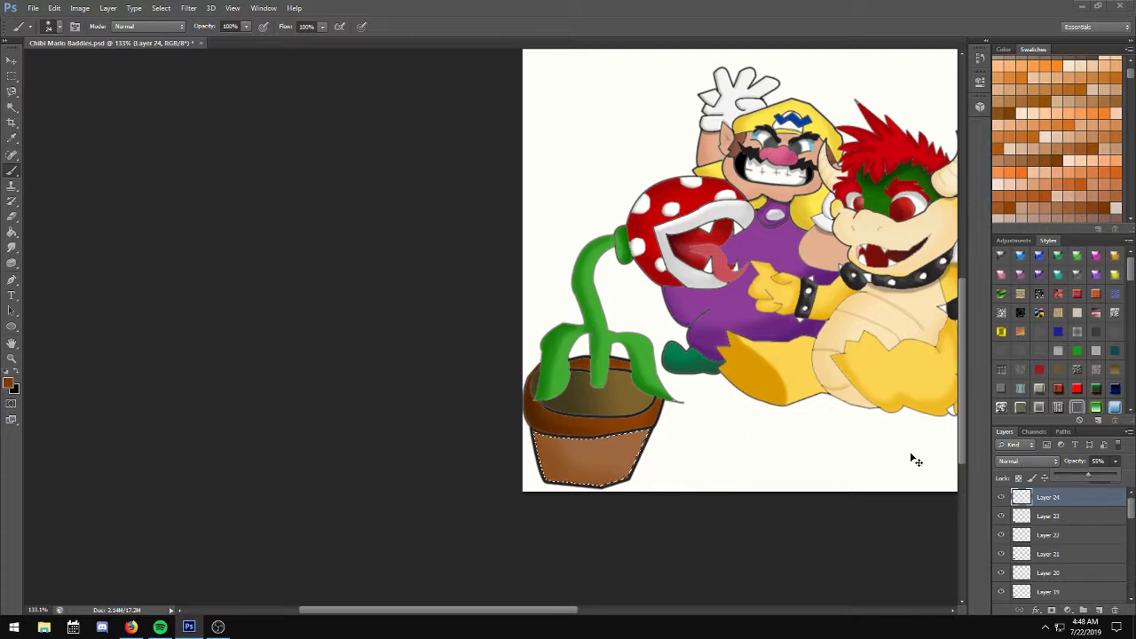
{"action": "key", "text": "ctrl+d"}
Hide Background, wario and bowser, Merge Visible the plant layers into Layer 2, then unhide them.
{"action": "left_click_drag", "start_coordinate": [1131, 513], "coordinate": [1127, 613]}
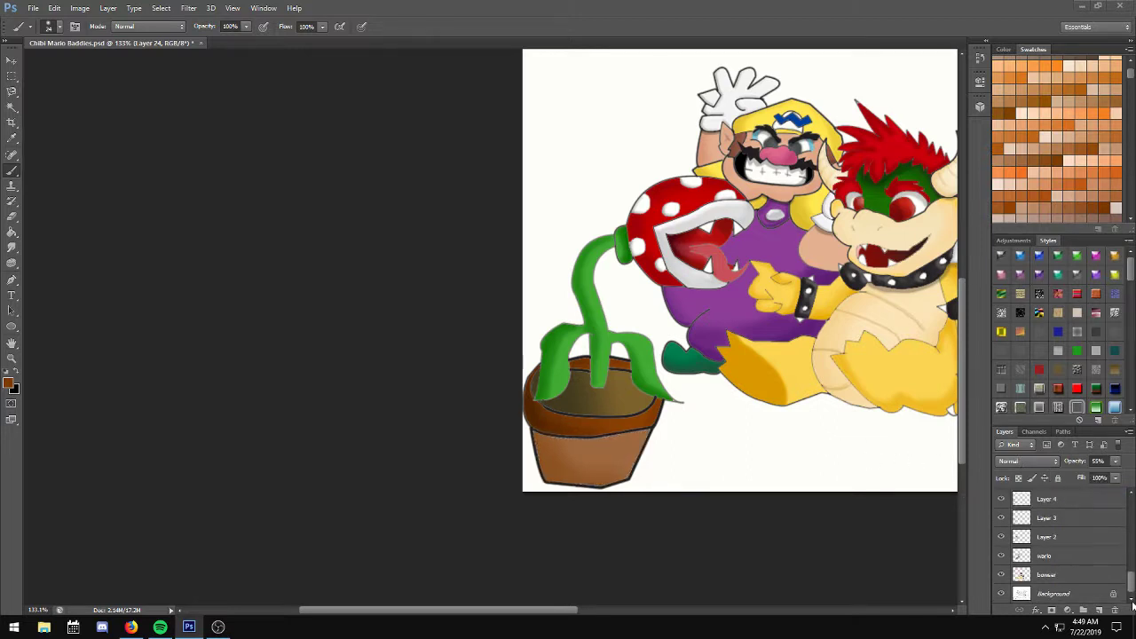
{"action": "left_click", "coordinate": [1002, 594]}
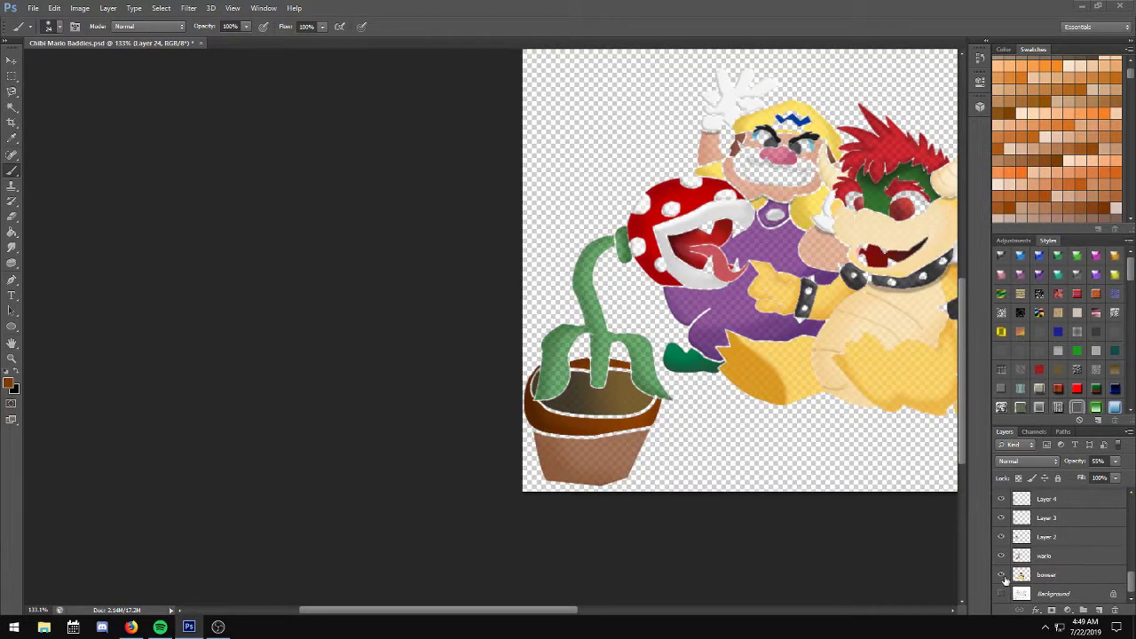
{"action": "left_click", "coordinate": [1001, 574]}
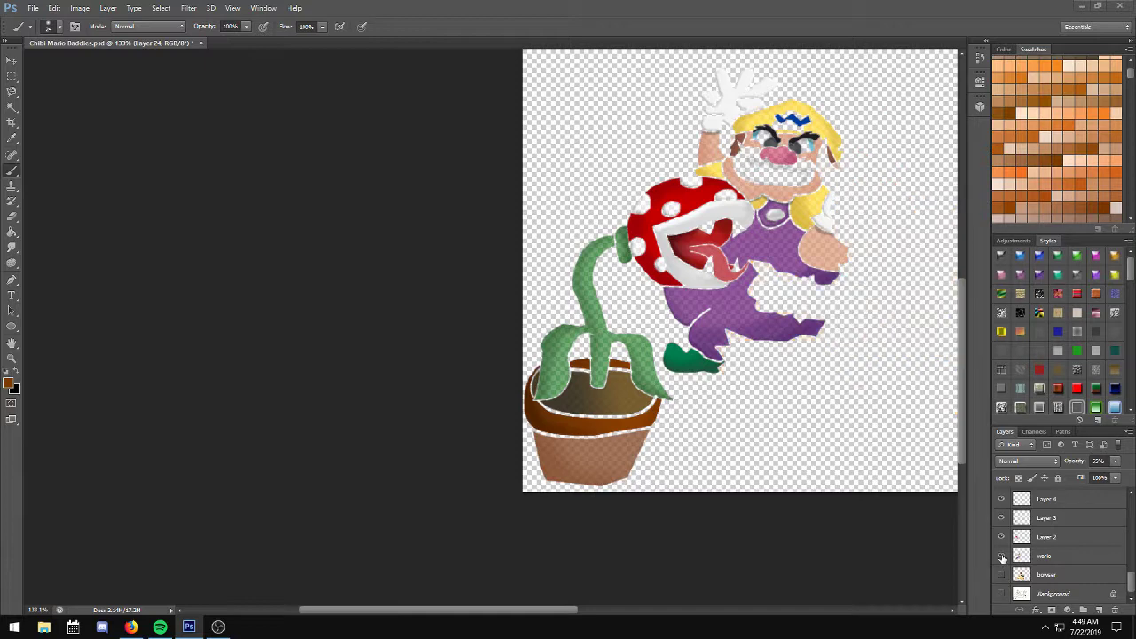
{"action": "right_click", "coordinate": [1077, 537]}
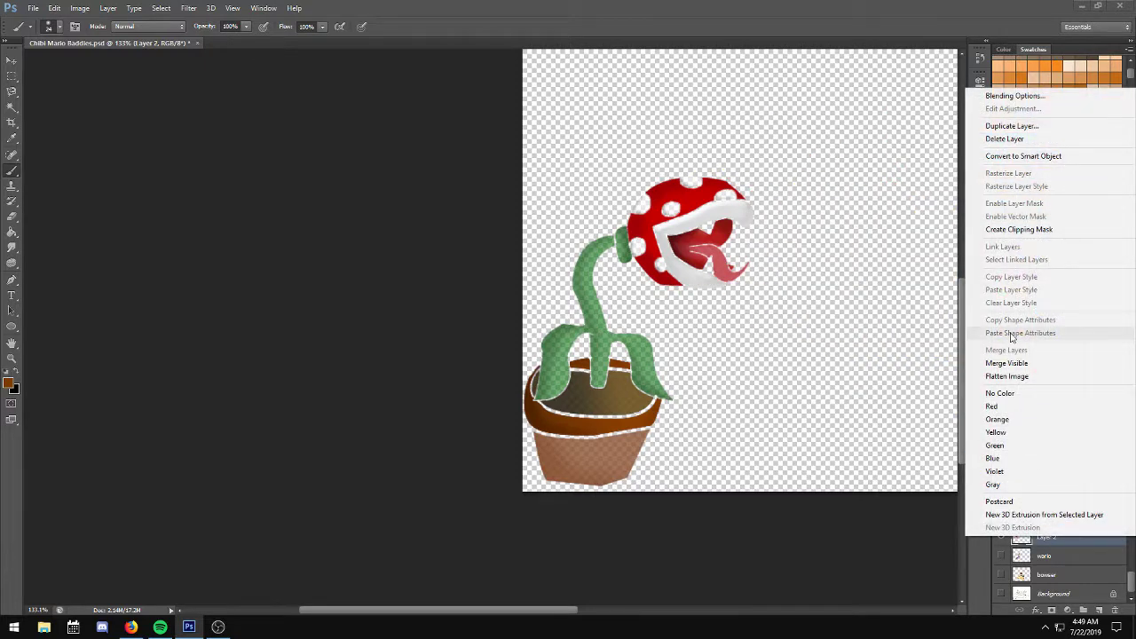
{"action": "left_click", "coordinate": [1007, 363]}
{"action": "left_click", "coordinate": [1001, 517]}
{"action": "left_click", "coordinate": [1001, 535]}
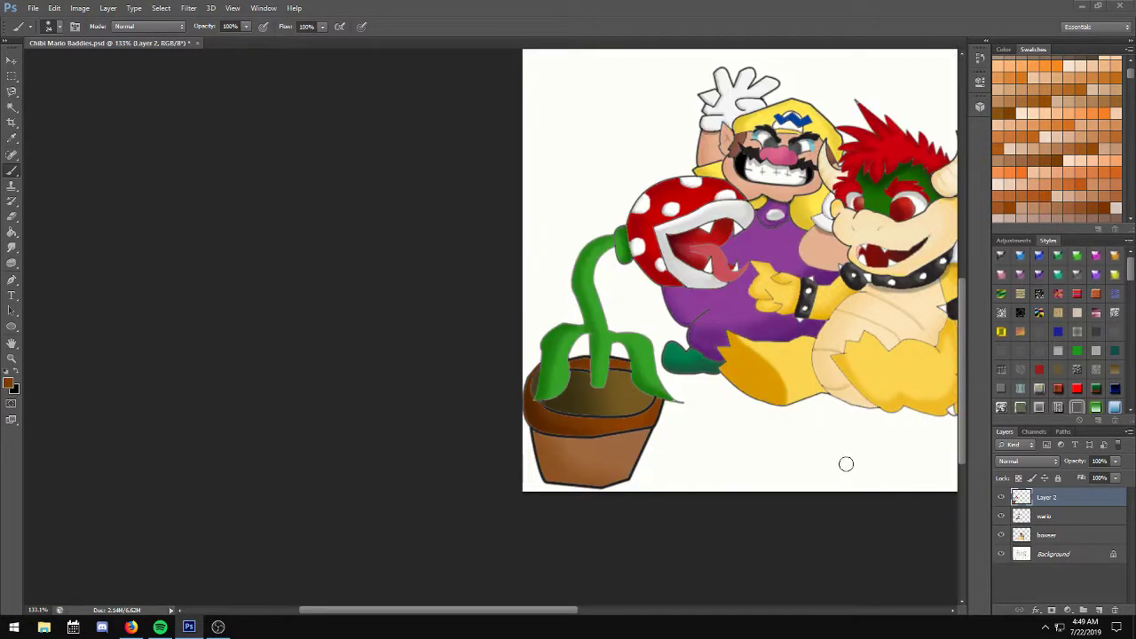
Set black as the paint colour at 50% brush opacity and open Brush settings.
{"action": "left_click", "coordinate": [15, 373]}
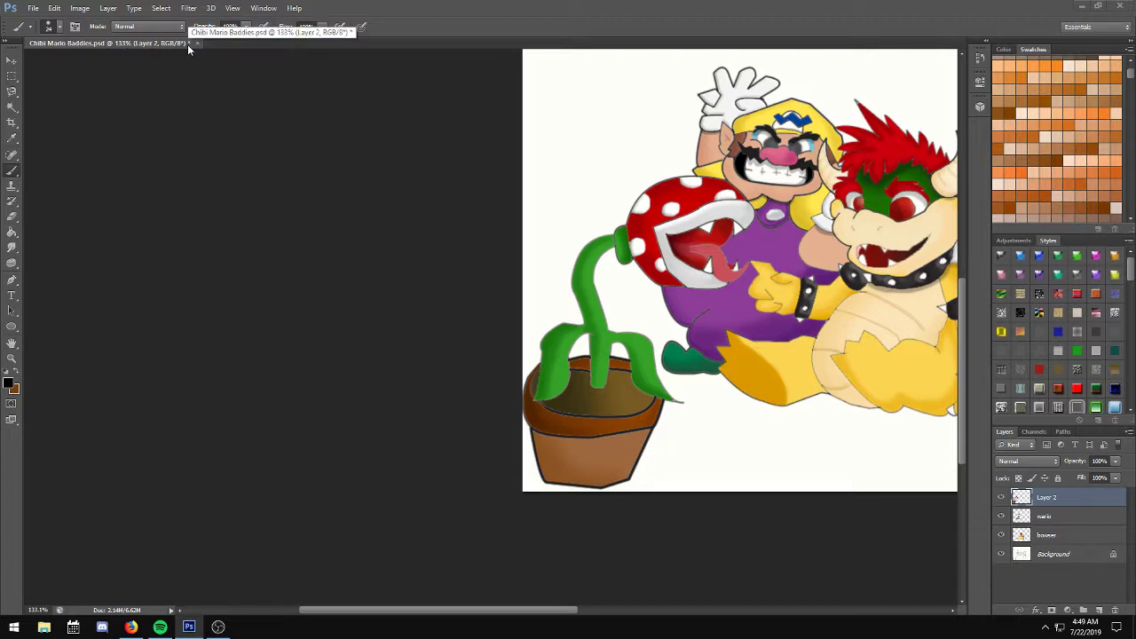
{"action": "key", "text": "5"}
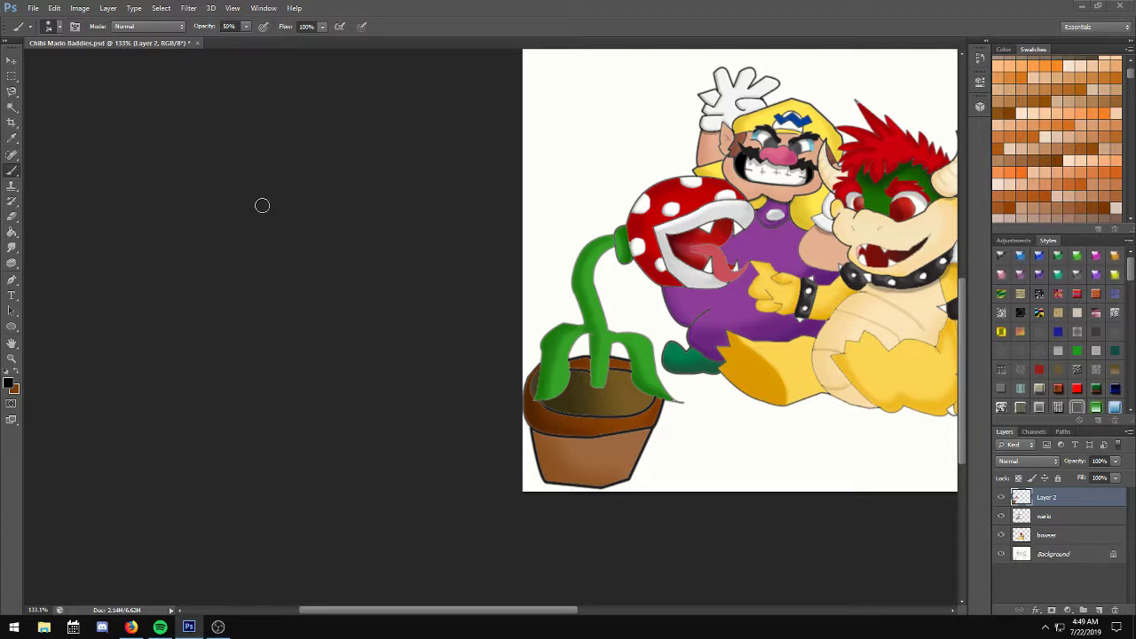
{"action": "key", "text": "F5"}
Move the Brush settings panel aside and pick a thin 4 px brush tip.
{"action": "left_click_drag", "start_coordinate": [785, 19], "coordinate": [219, 28]}
{"action": "scroll", "coordinate": [739, 359], "scroll_direction": "up", "scroll_amount": 2}
{"action": "scroll", "coordinate": [738, 359], "scroll_direction": "up", "scroll_amount": 2}
{"action": "scroll", "coordinate": [738, 360], "scroll_direction": "up", "scroll_amount": 2}
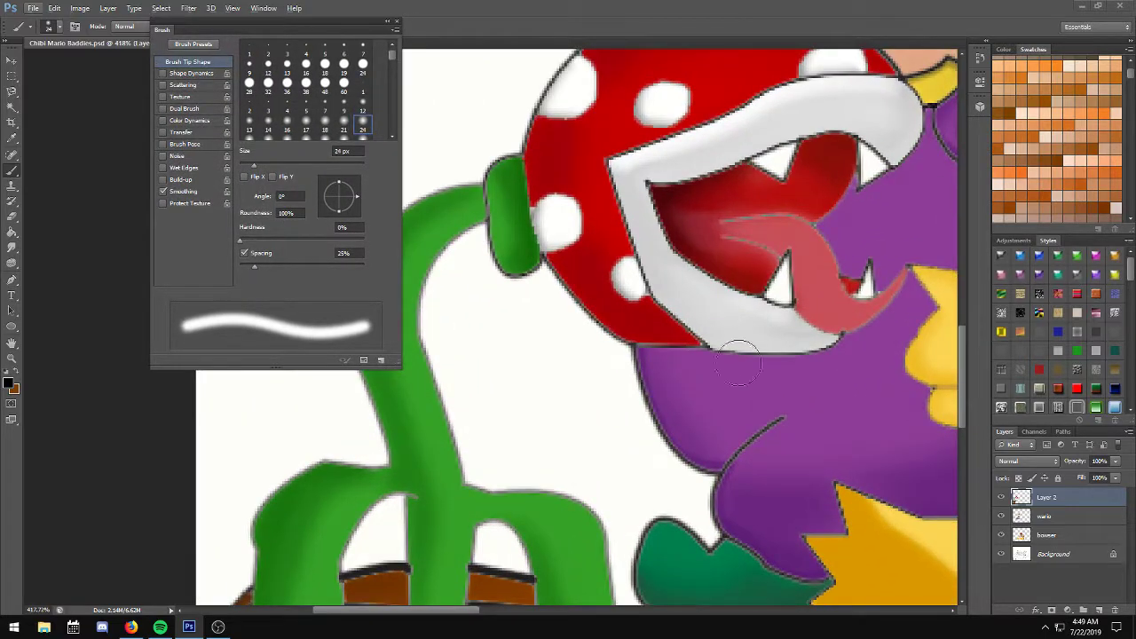
{"action": "scroll", "coordinate": [533, 248], "scroll_direction": "up", "scroll_amount": 1}
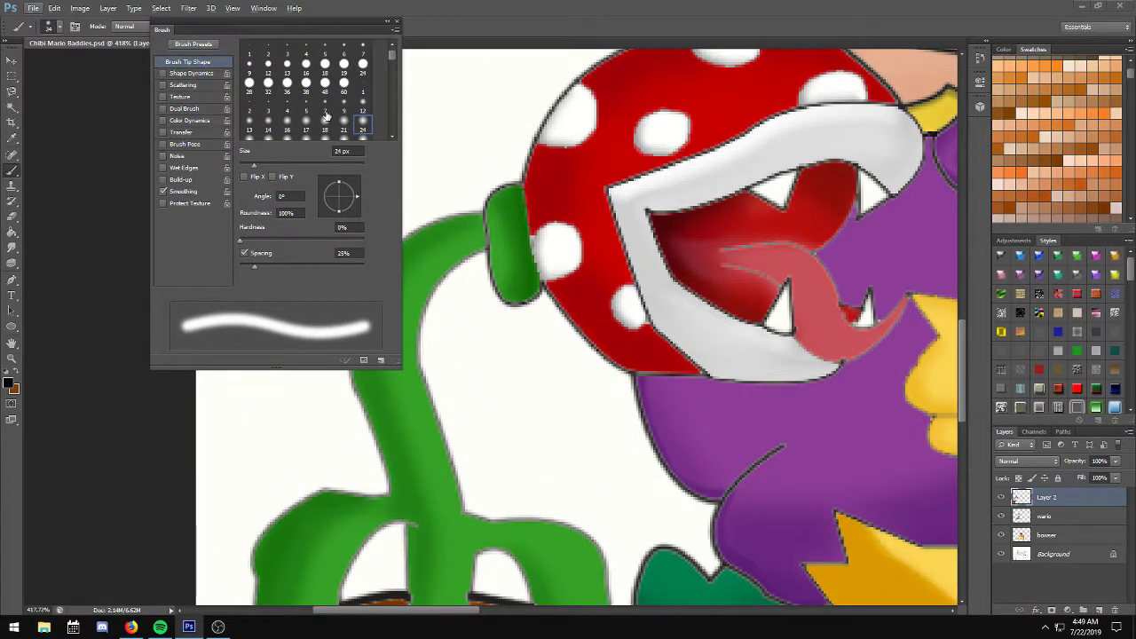
{"action": "left_click", "coordinate": [325, 105]}
{"action": "scroll", "coordinate": [750, 388], "scroll_direction": "up", "scroll_amount": 2}
{"action": "scroll", "coordinate": [750, 388], "scroll_direction": "up", "scroll_amount": 1}
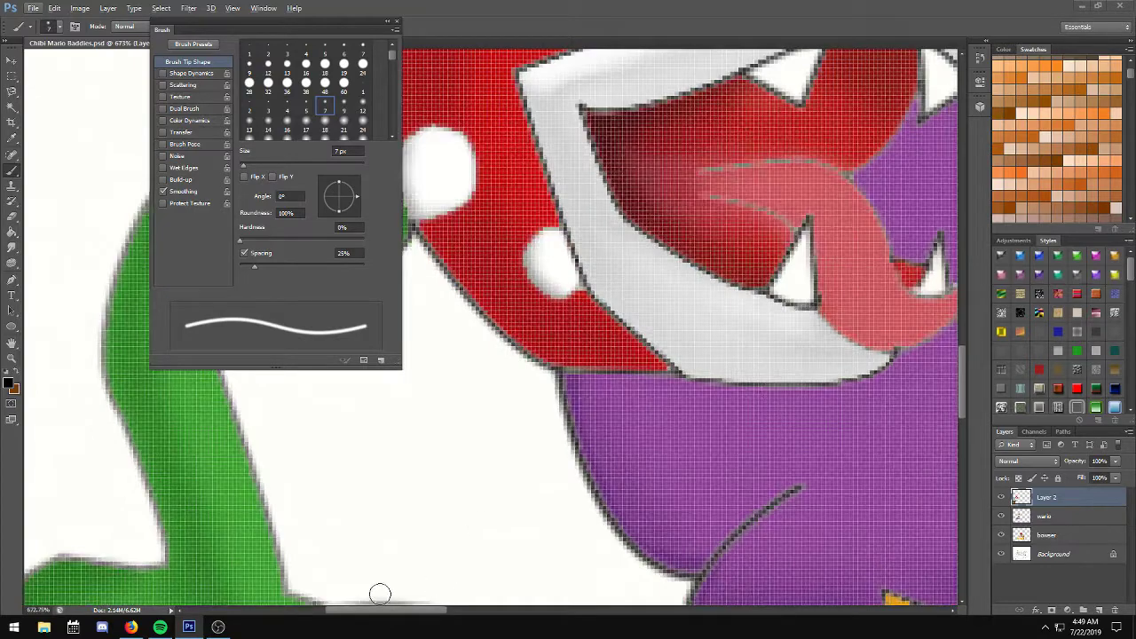
{"action": "left_click_drag", "start_coordinate": [384, 610], "coordinate": [412, 612]}
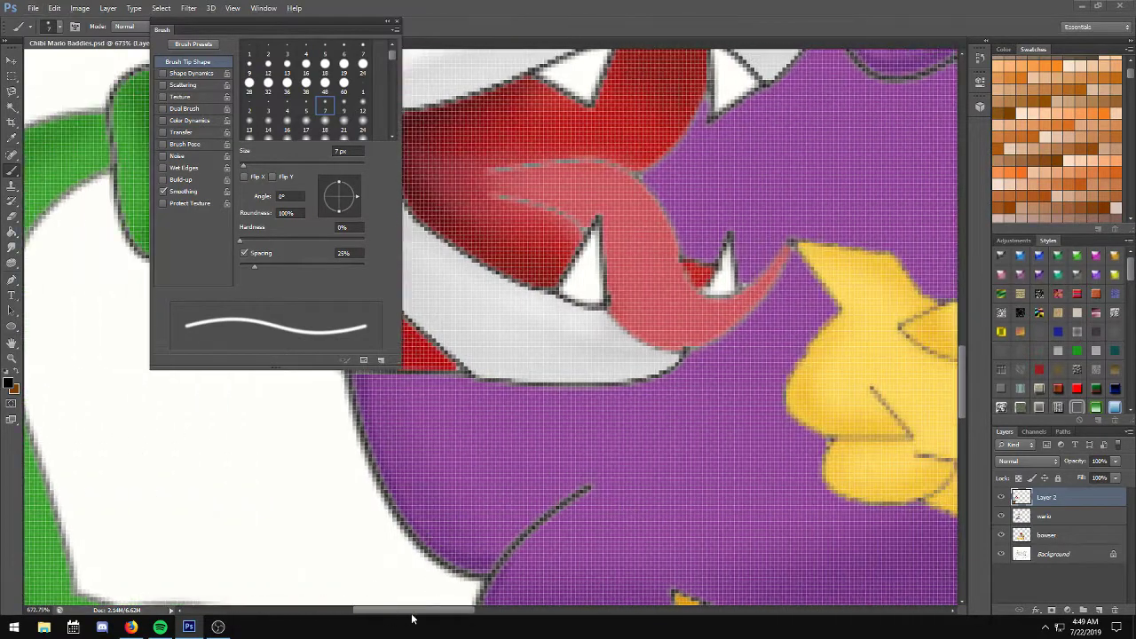
{"action": "left_click", "coordinate": [288, 106]}
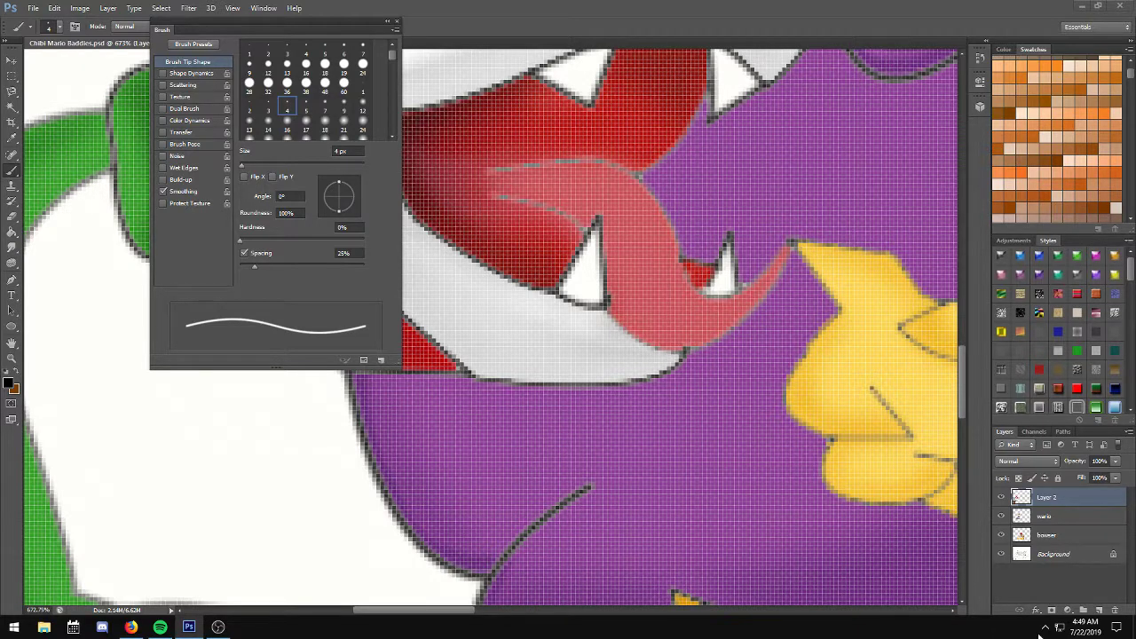
Shade under the tongue's lower edge on new Layer 3 at about 54%, then add Layer 4.
{"action": "left_click", "coordinate": [1100, 610]}
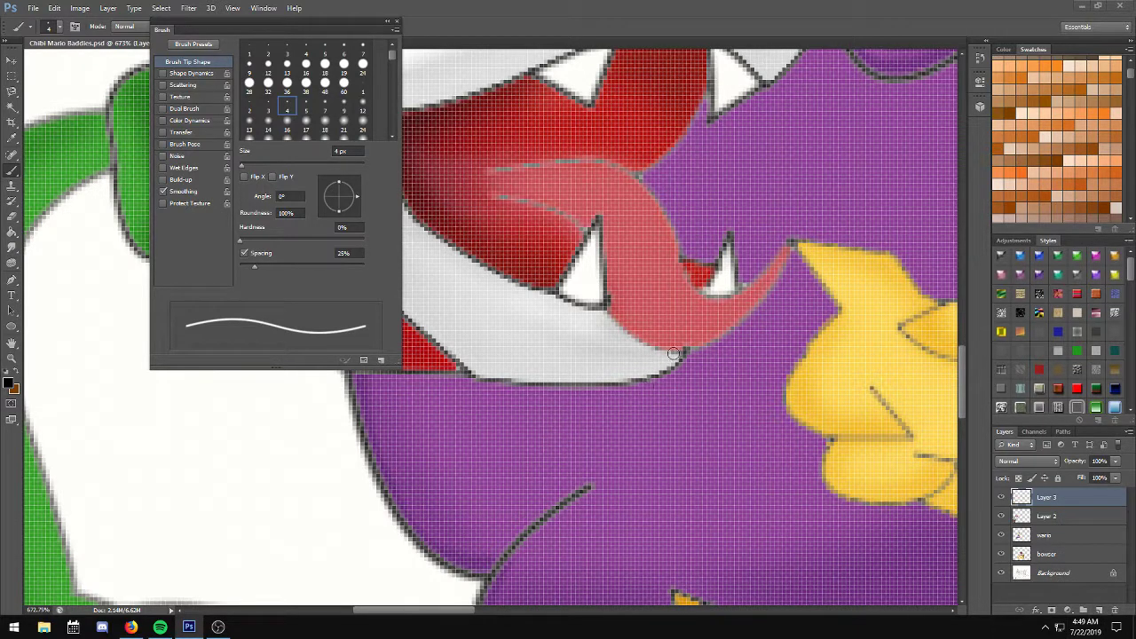
{"action": "mouse_move", "coordinate": [641, 344]}
{"action": "left_mouse_down"}
{"action": "mouse_move", "coordinate": [601, 309]}
{"action": "mouse_move", "coordinate": [656, 350]}
{"action": "mouse_move", "coordinate": [602, 309]}
{"action": "left_mouse_up"}
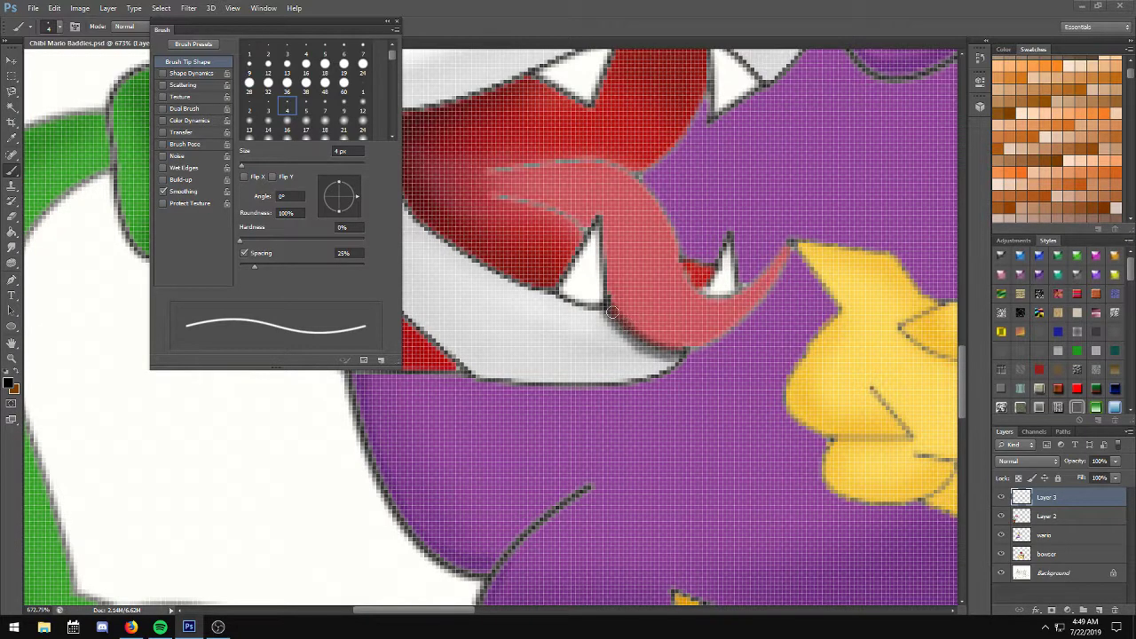
{"action": "scroll", "coordinate": [604, 309], "scroll_direction": "down", "scroll_amount": 2}
{"action": "scroll", "coordinate": [639, 355], "scroll_direction": "down", "scroll_amount": 2}
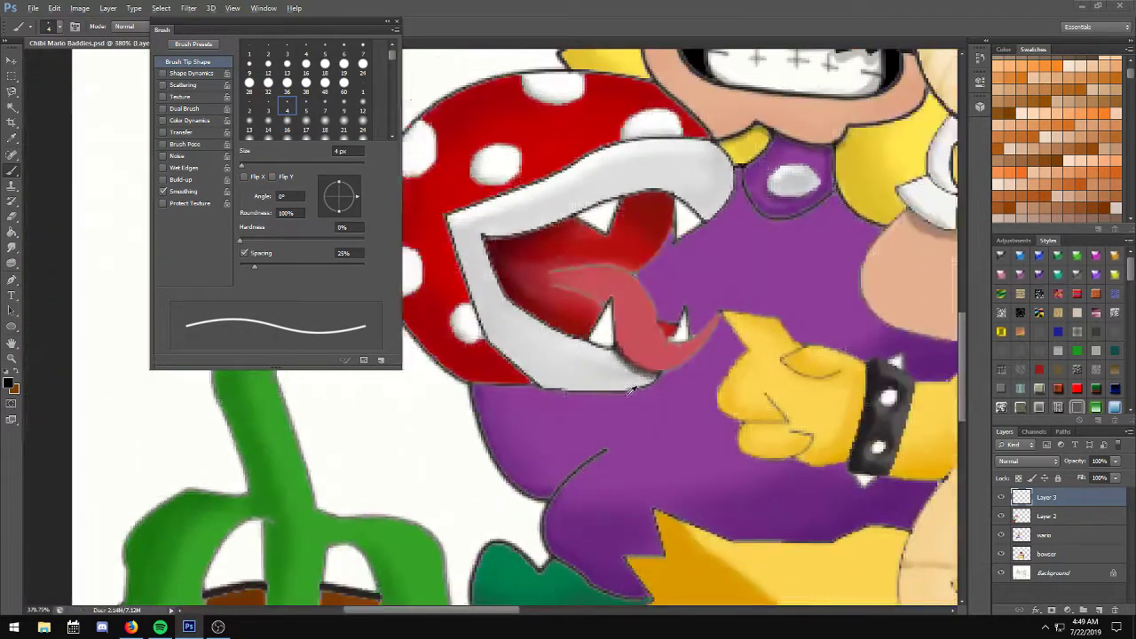
{"action": "left_click", "coordinate": [1115, 462]}
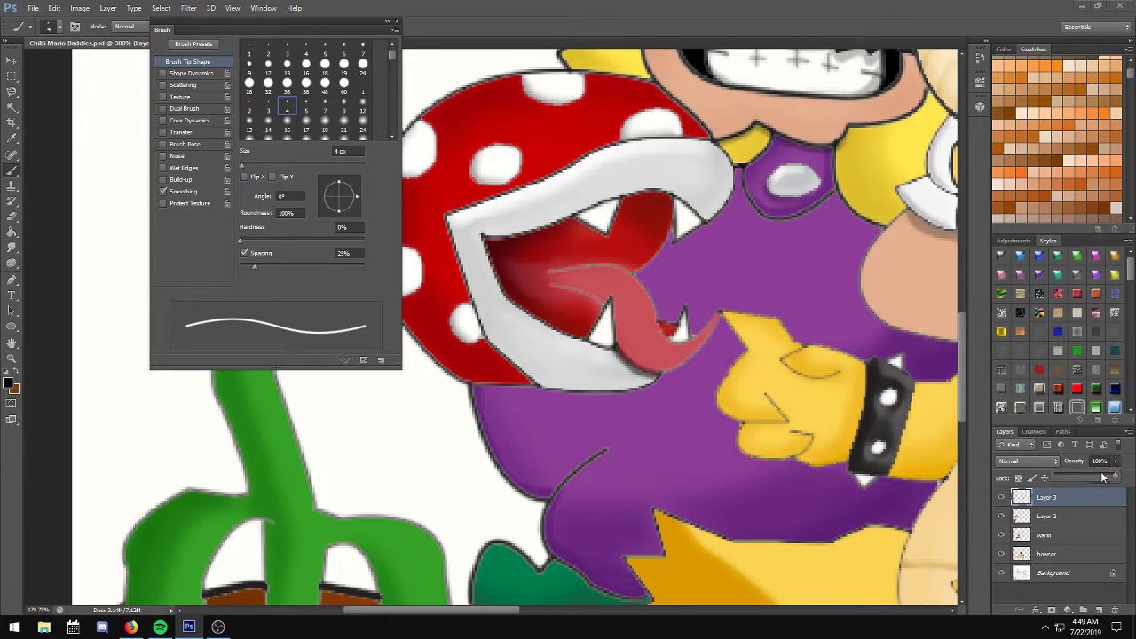
{"action": "left_click", "coordinate": [1098, 610]}
Paint a dark edge along the lower lip on Layer 4, undoing the darker red stroke.
{"action": "key", "text": "alt"}
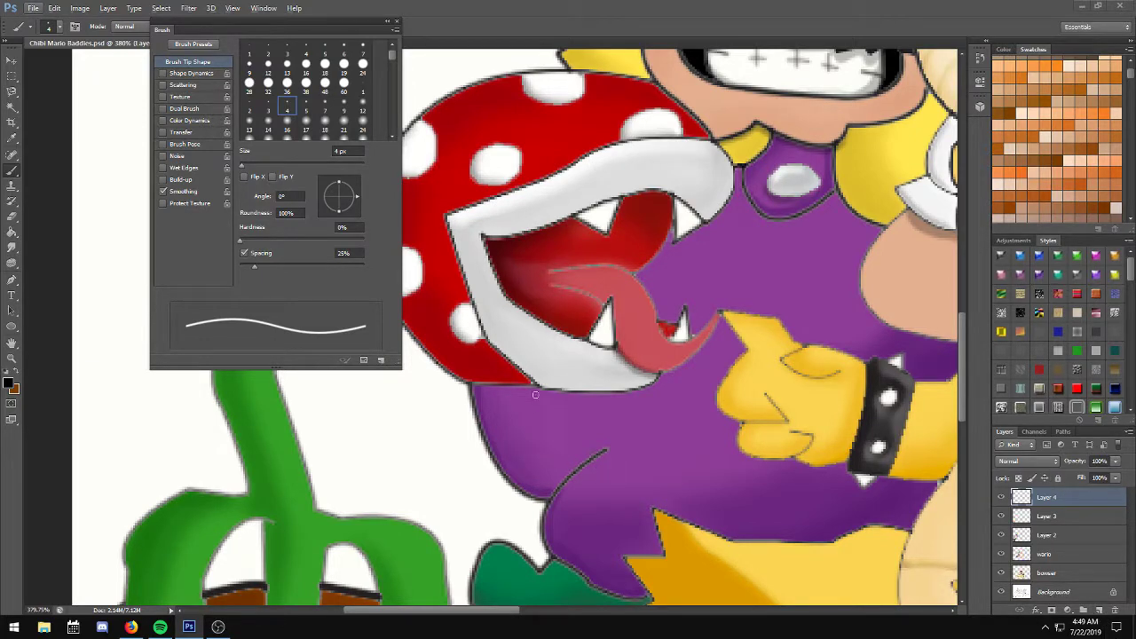
{"action": "mouse_move", "coordinate": [534, 387]}
{"action": "left_mouse_down"}
{"action": "mouse_move", "coordinate": [490, 349]}
{"action": "mouse_move", "coordinate": [529, 382]}
{"action": "left_mouse_up"}
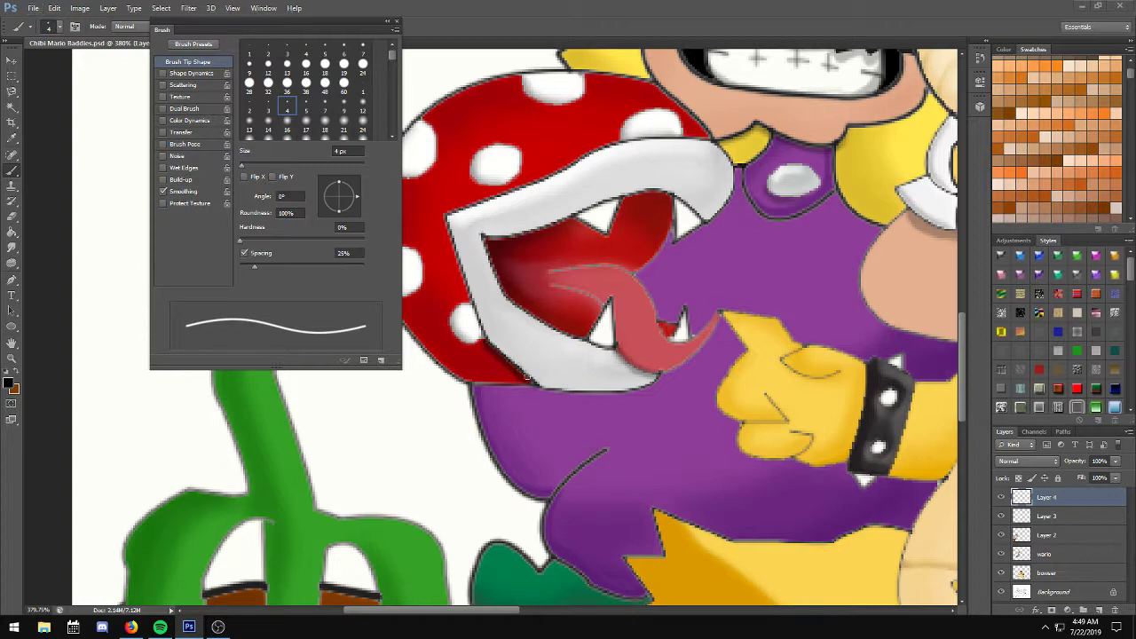
{"action": "left_click_drag", "start_coordinate": [484, 339], "coordinate": [532, 381]}
{"action": "key", "text": "ctrl+z"}
Switch to the Burn tool and set Layer 4 to 63% opacity.
{"action": "left_click", "coordinate": [17, 252]}
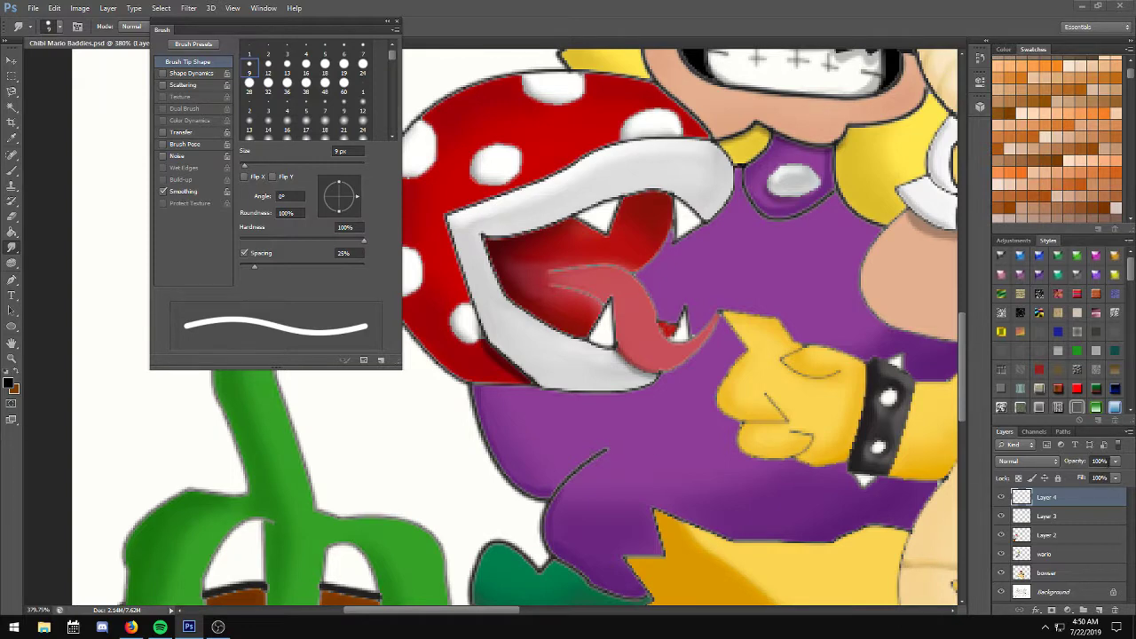
{"action": "left_click", "coordinate": [1115, 462]}
{"action": "left_click", "coordinate": [1093, 474]}
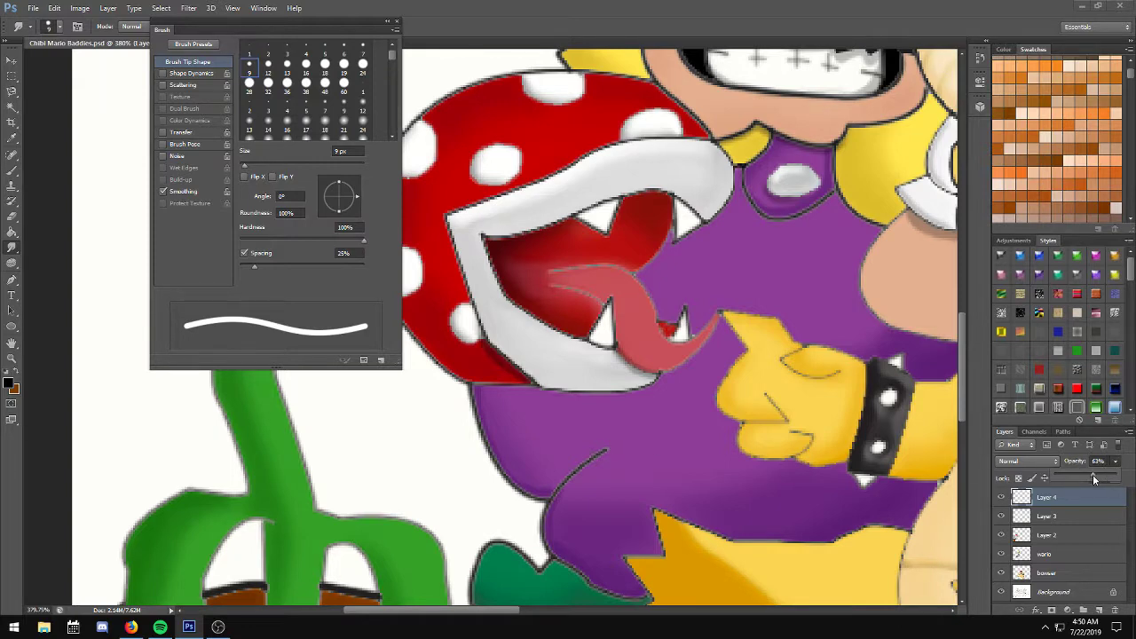
{"action": "scroll", "coordinate": [691, 453], "scroll_direction": "down", "scroll_amount": 2}
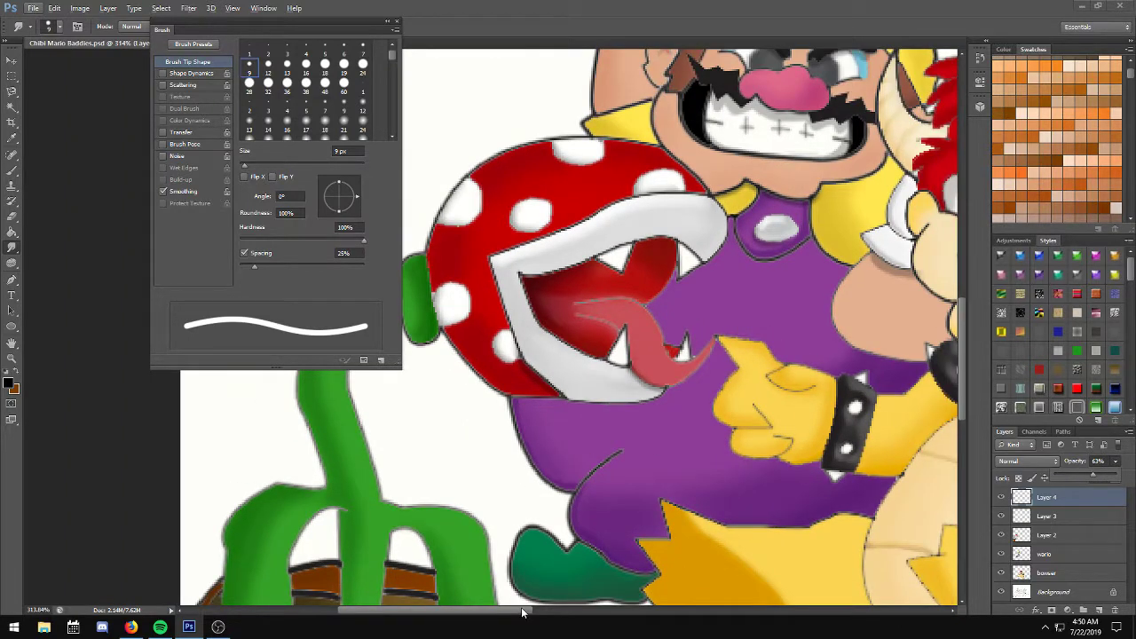
Shade the stem where it meets the Piranha Plant's head with the soft 4 px brush.
{"action": "scroll", "coordinate": [529, 604], "scroll_direction": "left", "scroll_amount": 3}
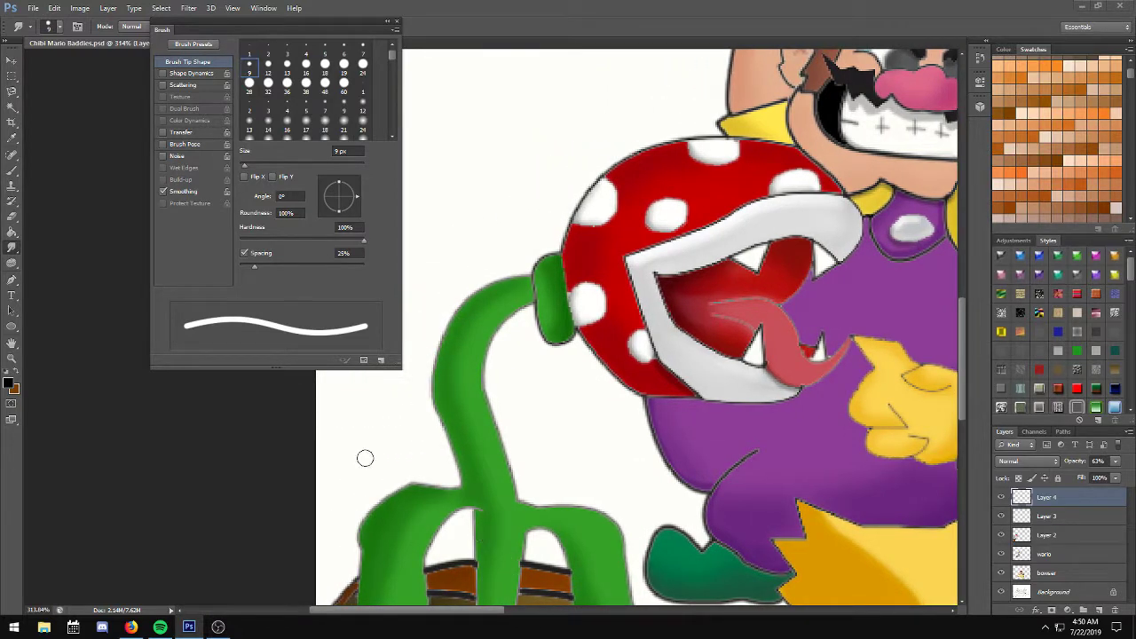
{"action": "left_click", "coordinate": [12, 170]}
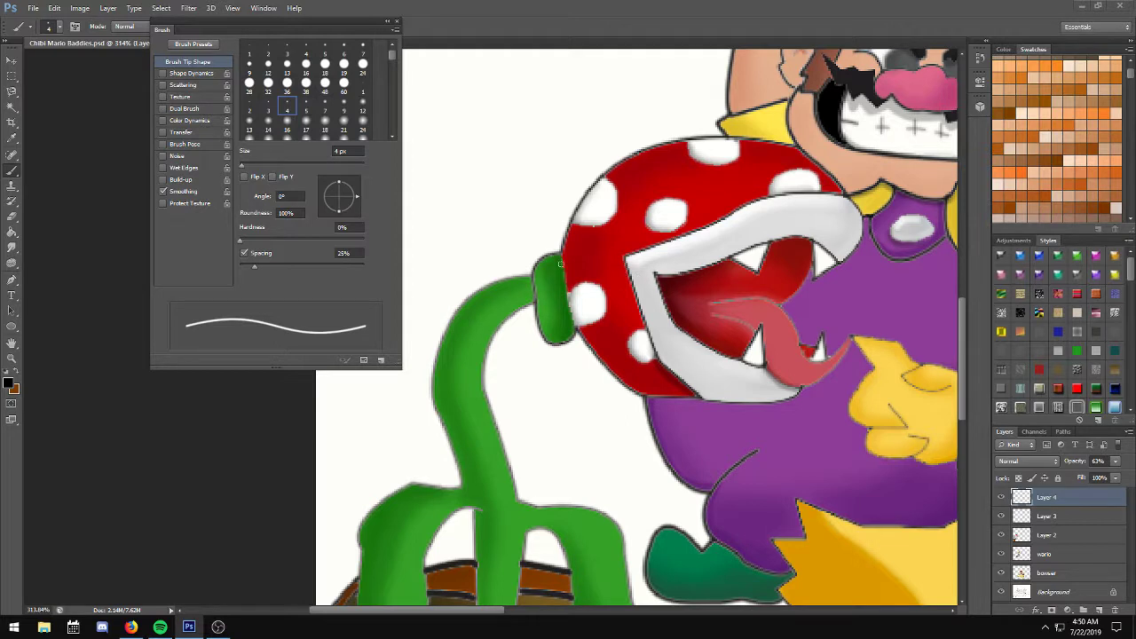
{"action": "left_click_drag", "start_coordinate": [559, 275], "coordinate": [569, 323]}
On a new Layer 5, paint a shadow at the stem base on the pot and set the layer's opacity to 72%.
{"action": "left_click", "coordinate": [1098, 609]}
{"action": "scroll", "coordinate": [492, 546], "scroll_direction": "down", "scroll_amount": 1}
{"action": "scroll", "coordinate": [492, 546], "scroll_direction": "down", "scroll_amount": 3}
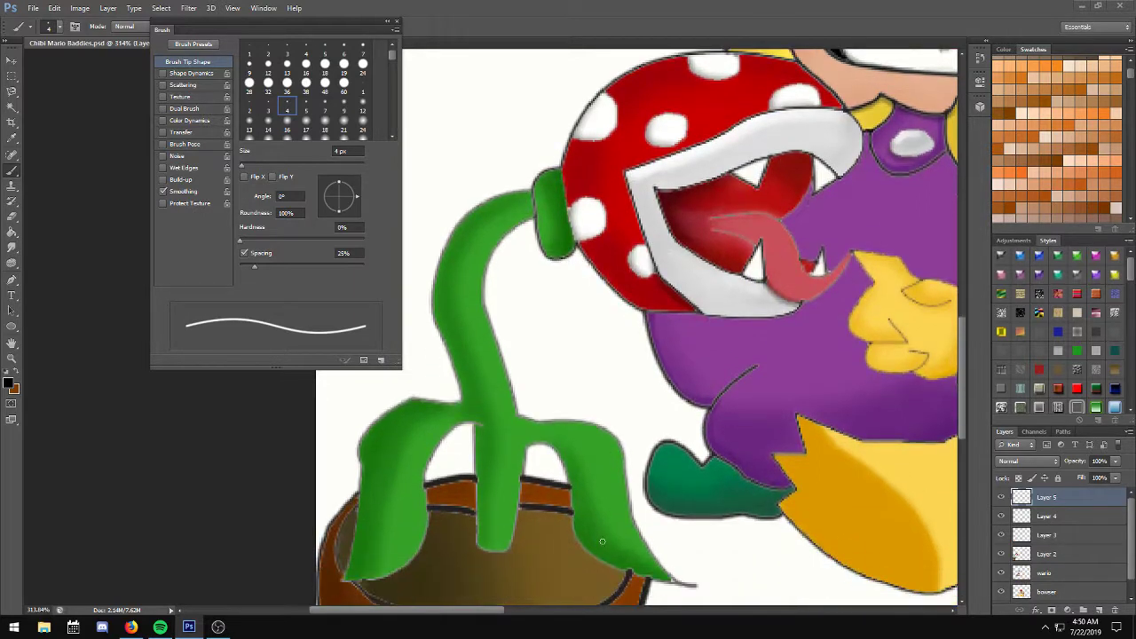
{"action": "scroll", "coordinate": [503, 545], "scroll_direction": "down", "scroll_amount": 1}
{"action": "left_click_drag", "start_coordinate": [470, 501], "coordinate": [482, 522]}
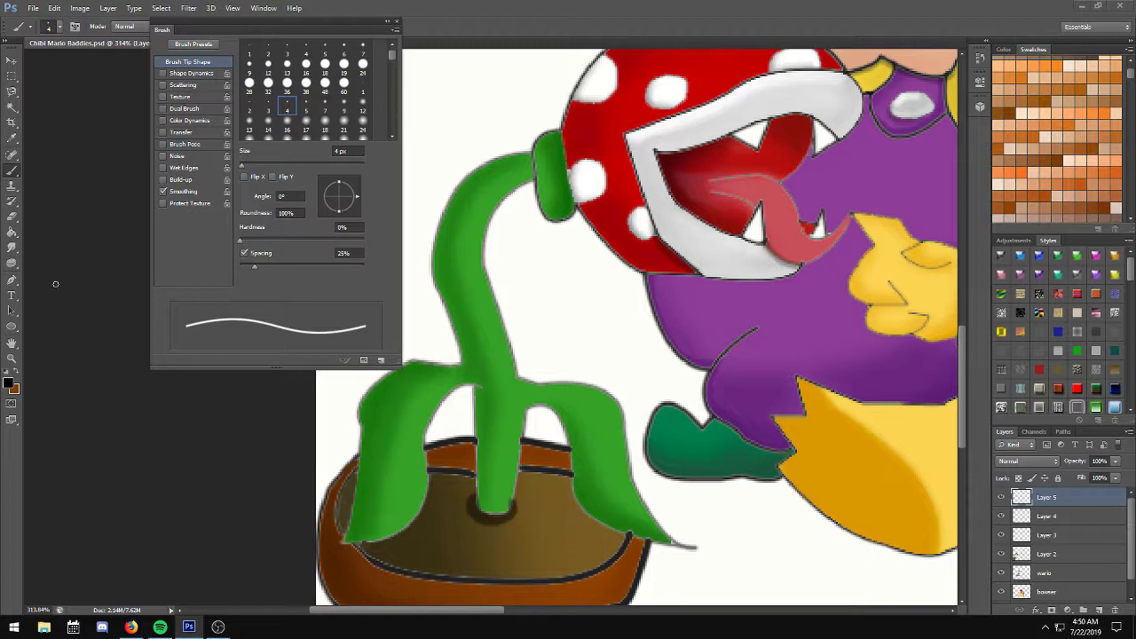
{"action": "key", "text": "shift+b"}
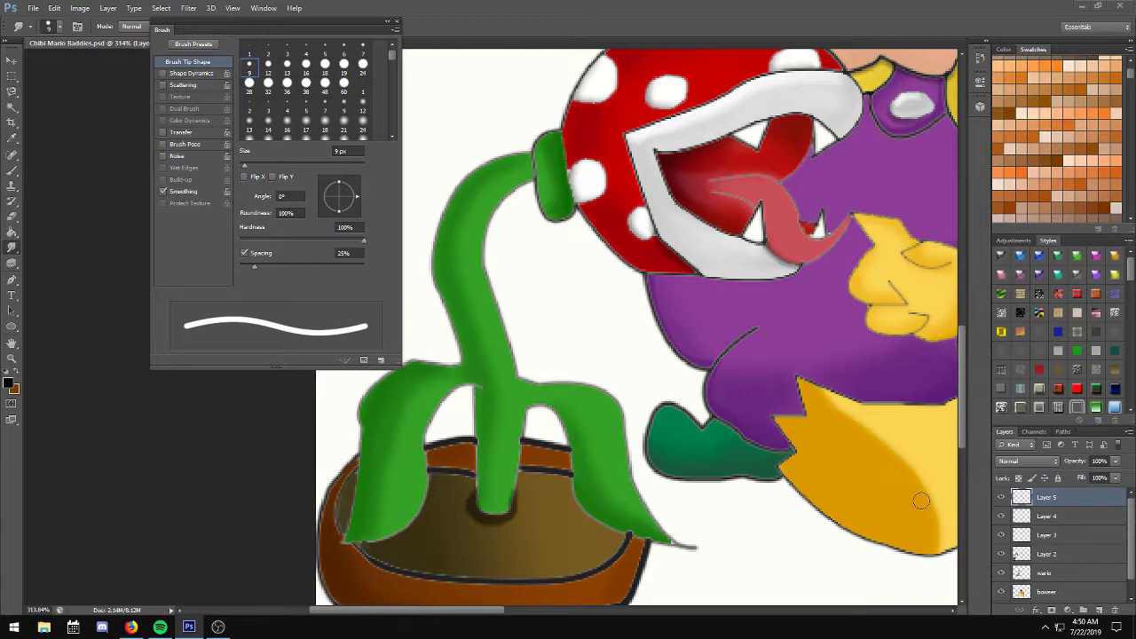
{"action": "left_click", "coordinate": [1116, 462]}
{"action": "left_click_drag", "start_coordinate": [1100, 477], "coordinate": [1097, 476]}
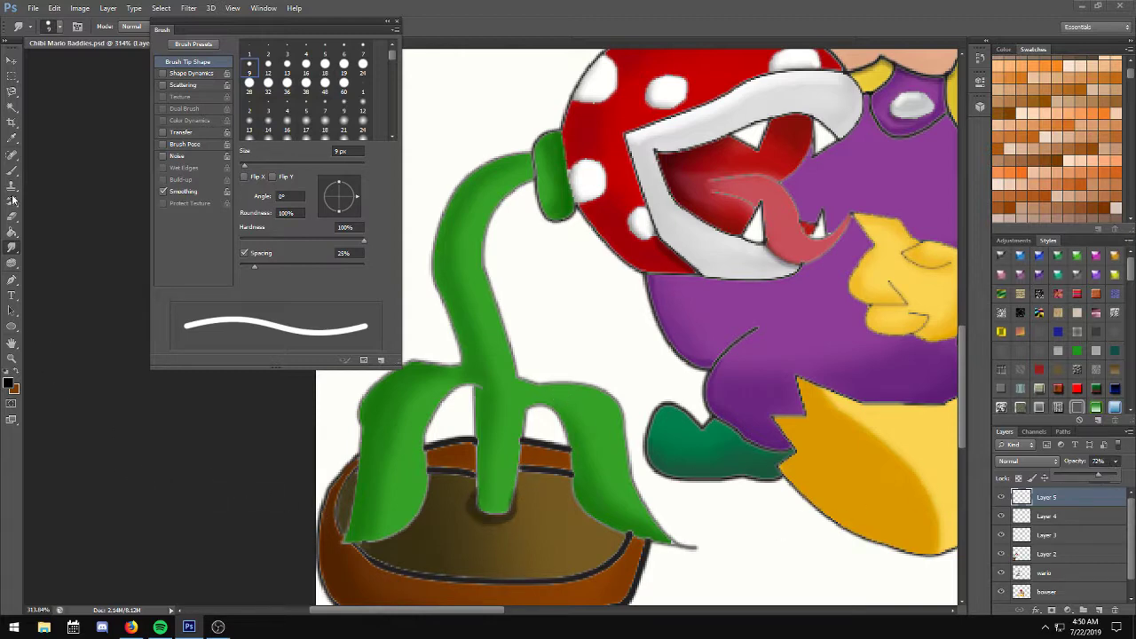
Extend green along the left leaf's lower edge and shade the right leaf's edge over the pot.
{"action": "key", "text": "b"}
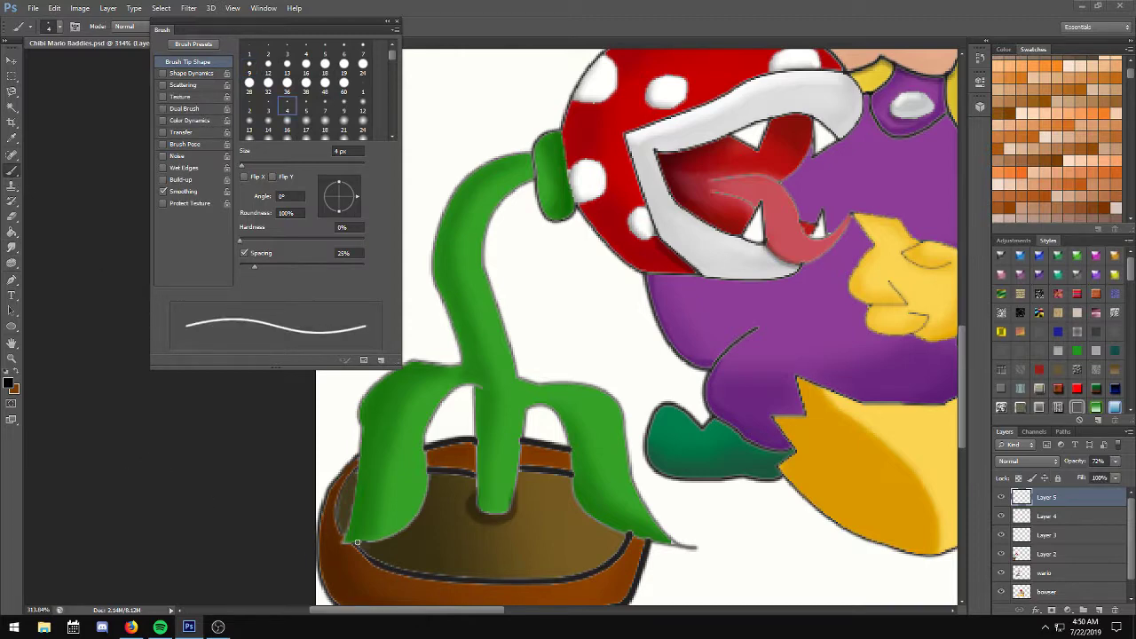
{"action": "left_click_drag", "start_coordinate": [357, 544], "coordinate": [385, 543]}
{"action": "left_click_drag", "start_coordinate": [625, 535], "coordinate": [580, 510]}
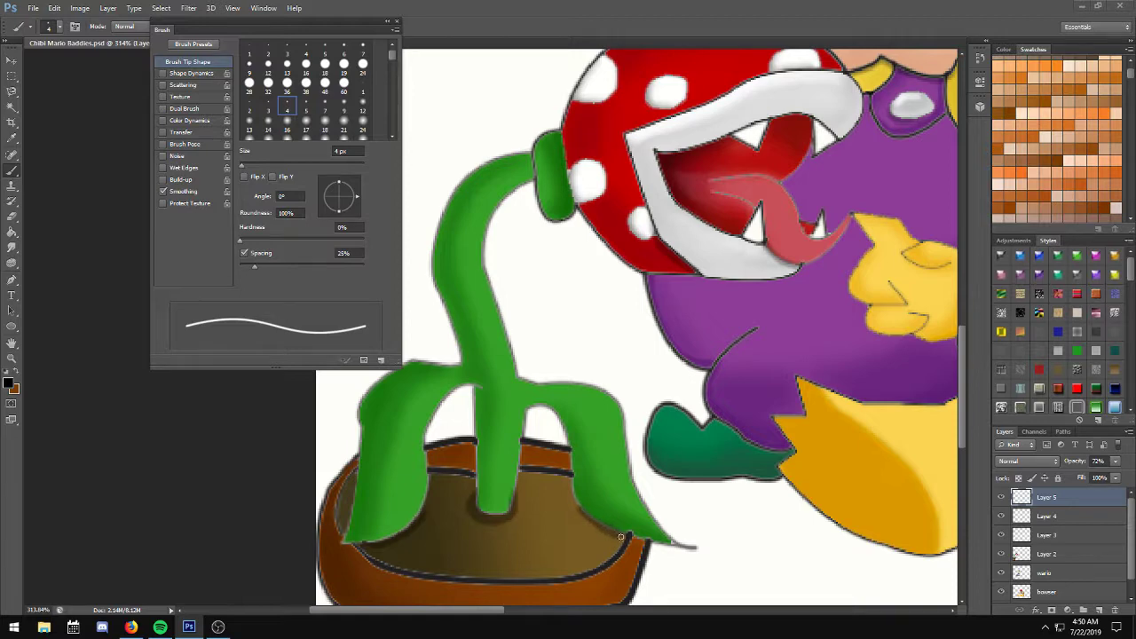
{"action": "left_click", "coordinate": [12, 247]}
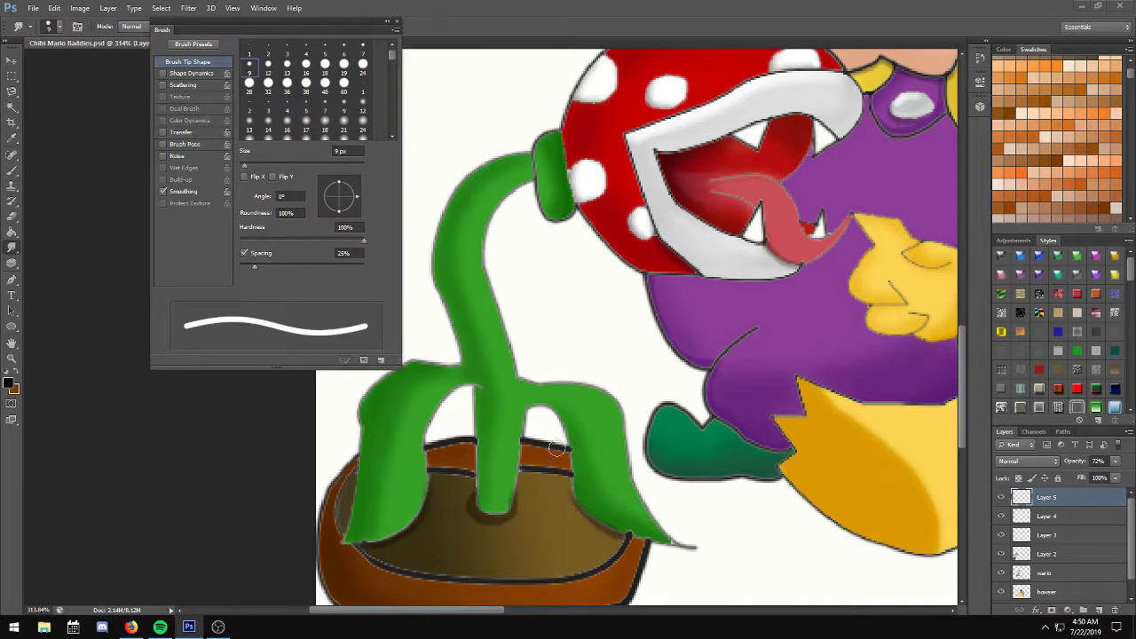
{"action": "scroll", "coordinate": [575, 579], "scroll_direction": "down", "scroll_amount": 3}
{"action": "scroll", "coordinate": [559, 550], "scroll_direction": "down", "scroll_amount": 2}
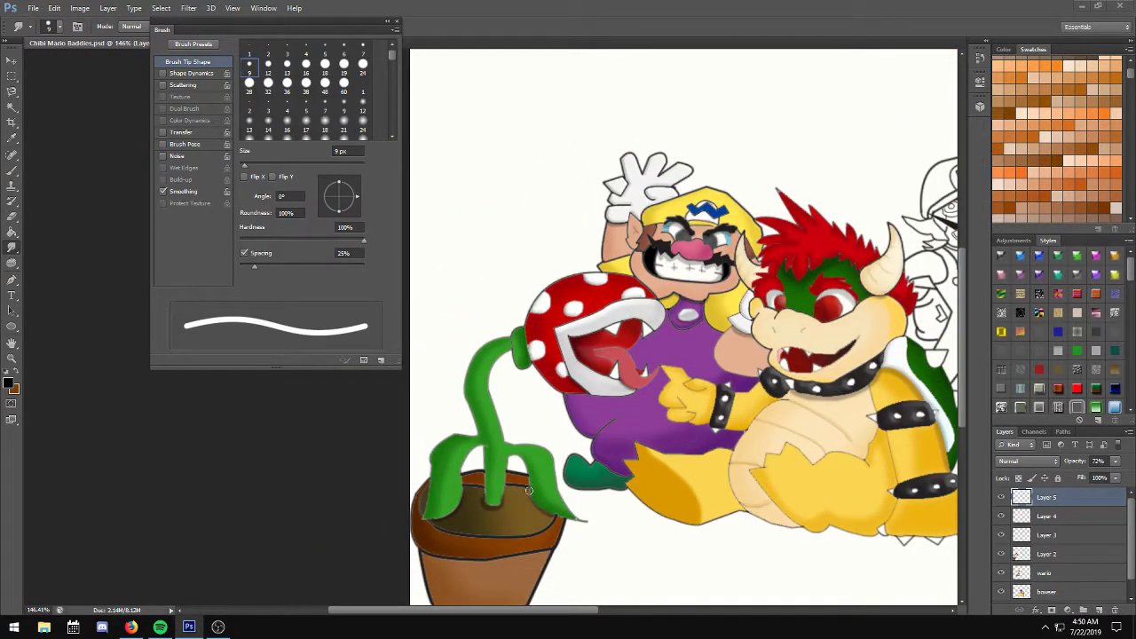
Close the floating brush settings and lower Layer 5's fill to 77%.
{"action": "scroll", "coordinate": [514, 503], "scroll_direction": "down", "scroll_amount": 1}
{"action": "scroll", "coordinate": [514, 502], "scroll_direction": "down", "scroll_amount": 1}
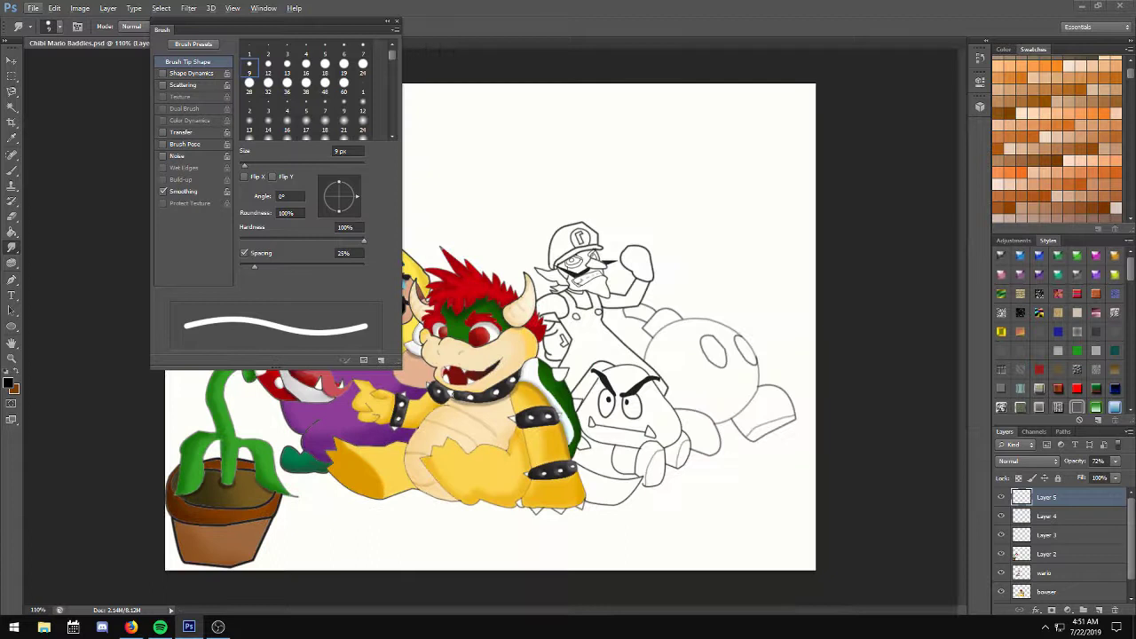
{"action": "left_click", "coordinate": [397, 20]}
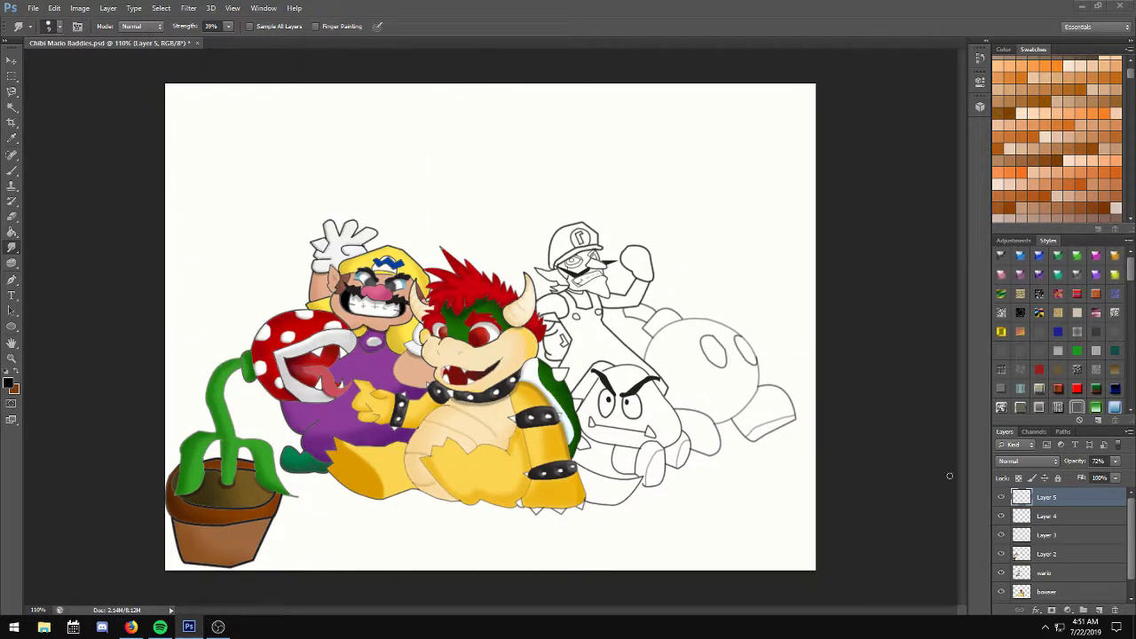
{"action": "left_click_drag", "start_coordinate": [1116, 489], "coordinate": [1103, 493]}
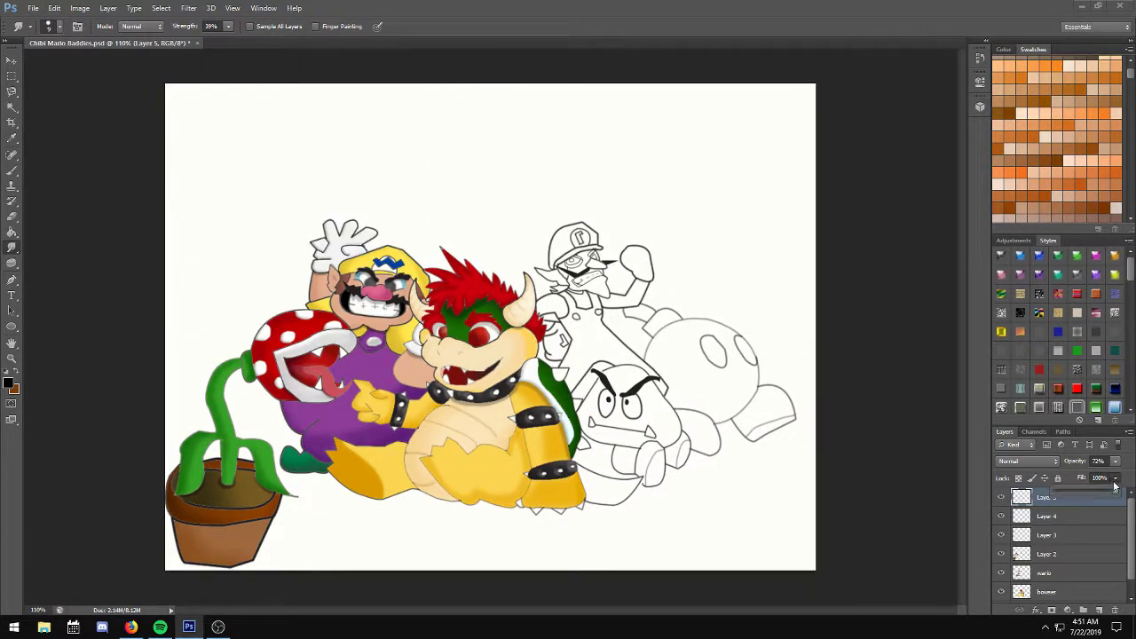
{"action": "left_click", "coordinate": [1103, 493]}
Select Layer 4 and zoom out to show the whole illustration.
{"action": "left_click", "coordinate": [1069, 515]}
{"action": "key", "text": "ctrl+minus"}
{"action": "scroll", "coordinate": [686, 459], "scroll_direction": "down", "scroll_amount": 2}
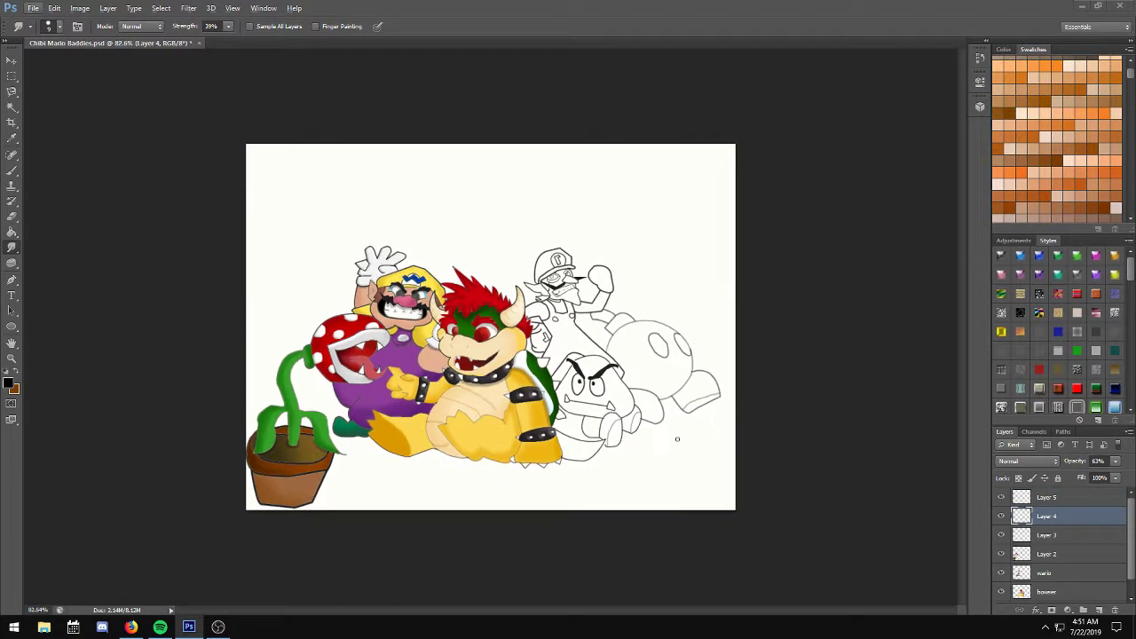